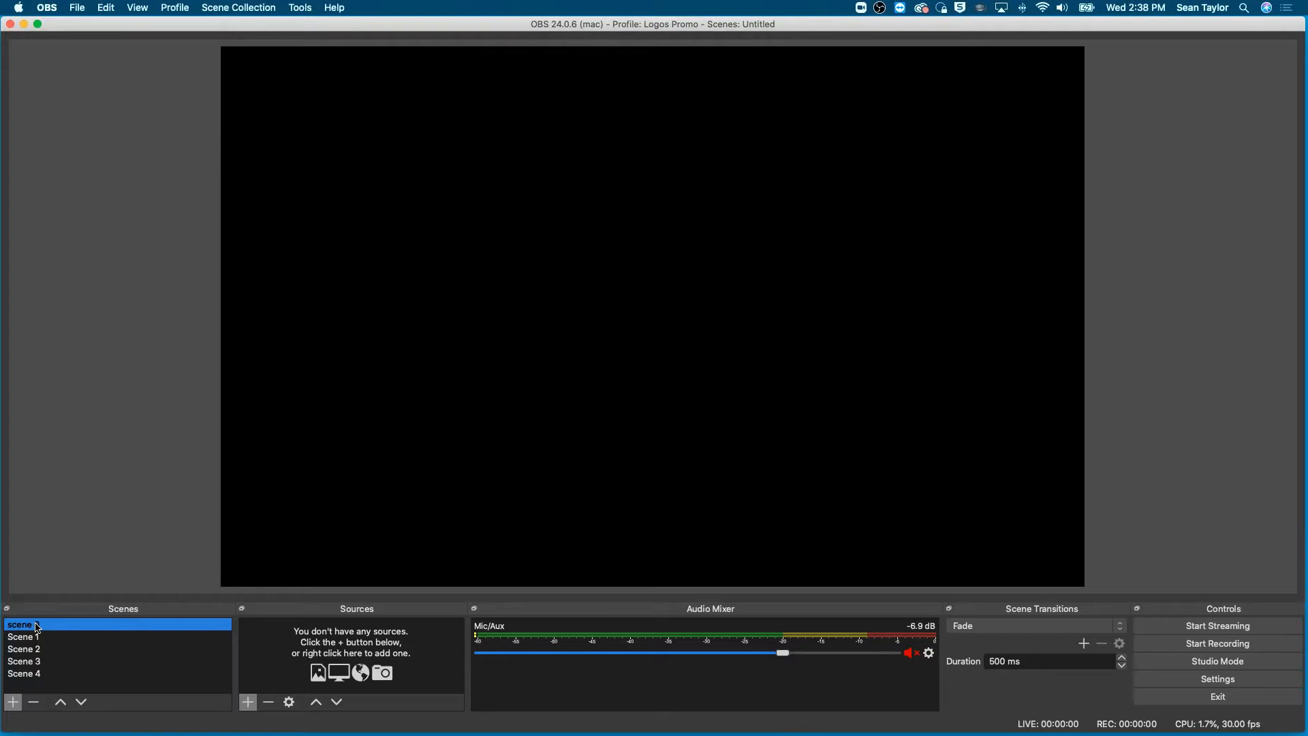
- Name the selected scene "scene 0" and add a new media source to it under the default name
text(0)
key(Return)
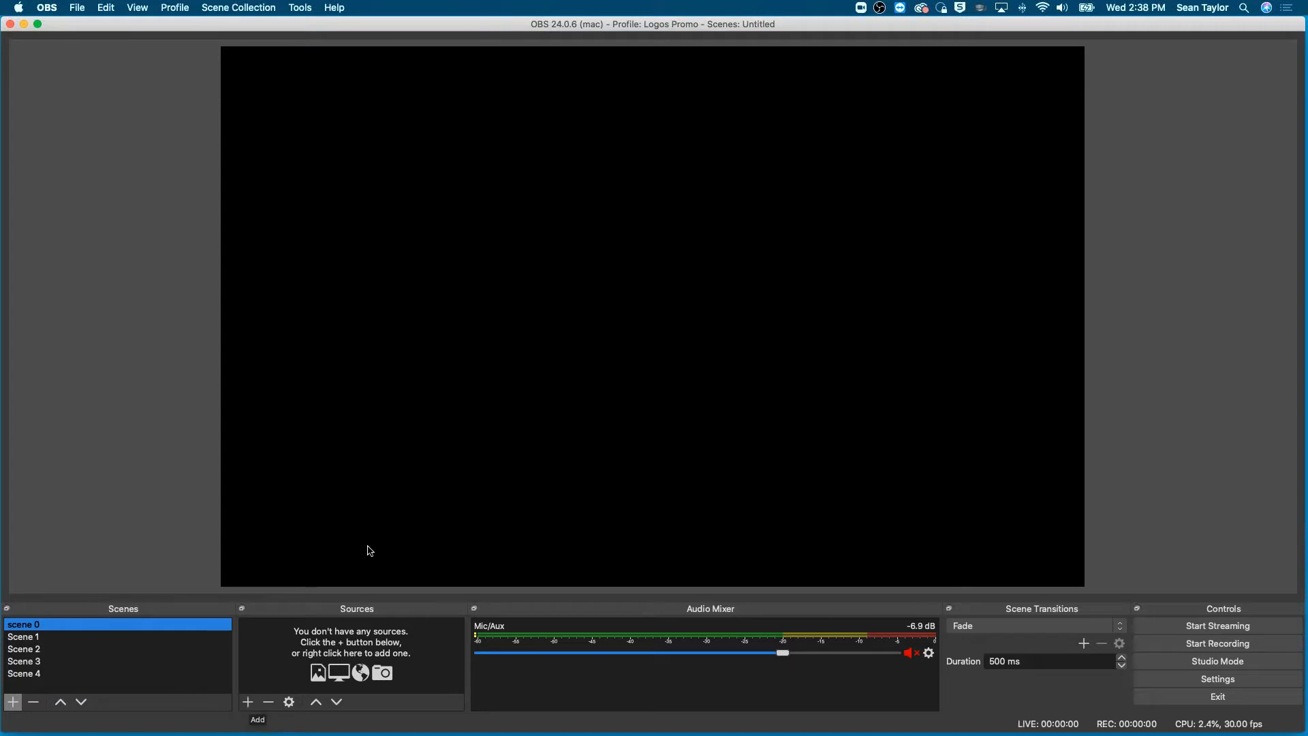
click(248, 703)
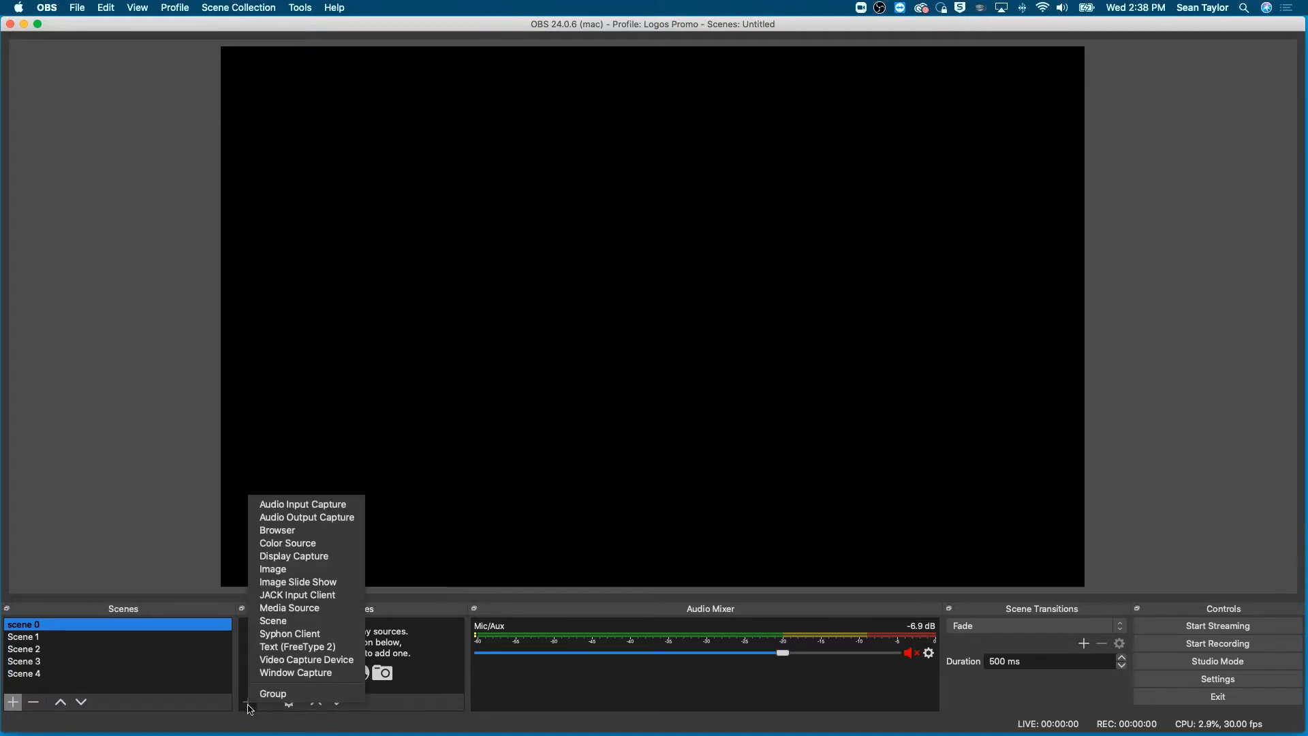
click(287, 609)
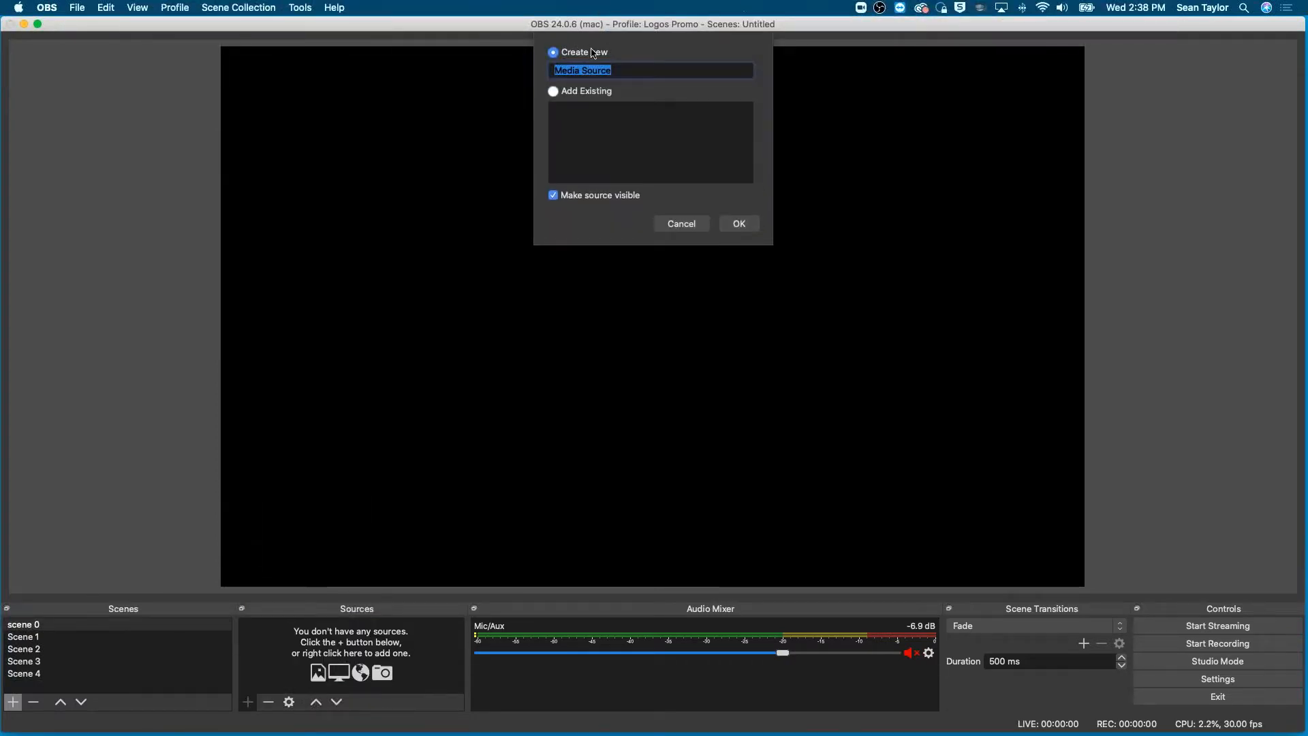
click(748, 224)
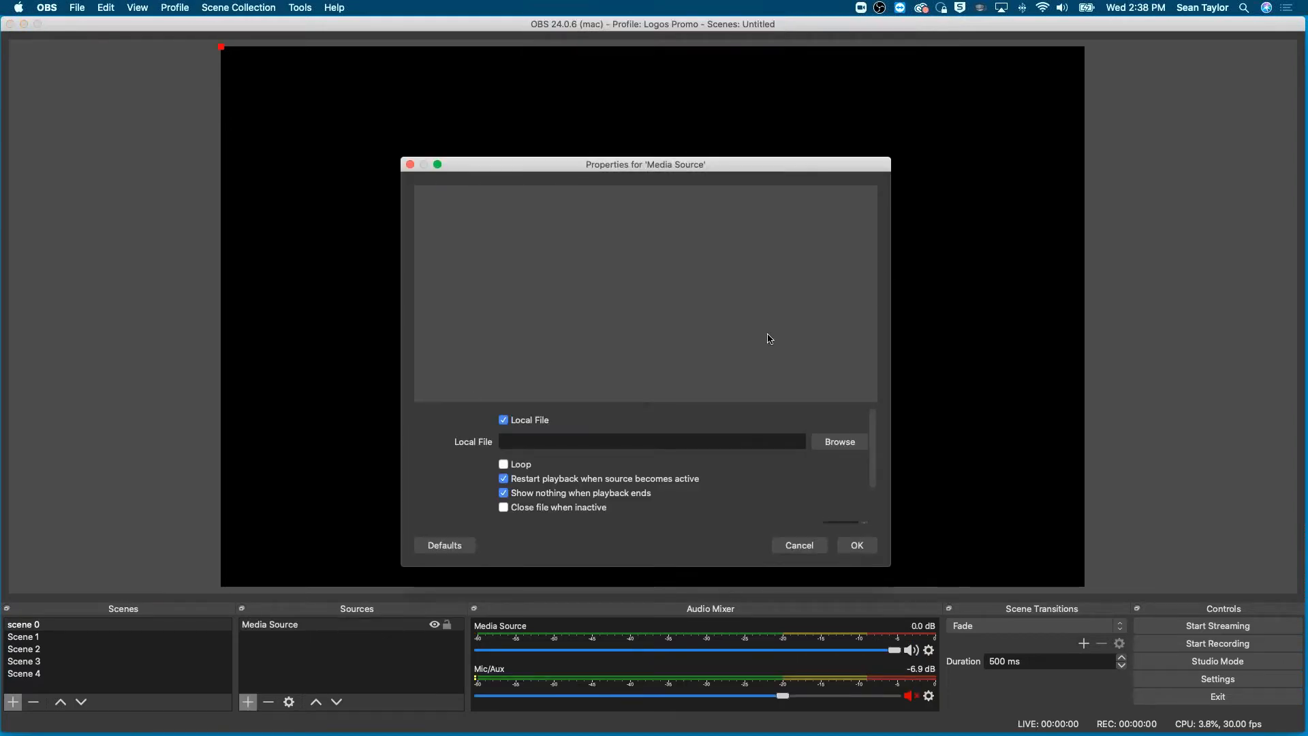
- Load the Black-And-White countdown MP4 from the Faithlife folder inside All The Things Folder as the media source's local file
click(840, 442)
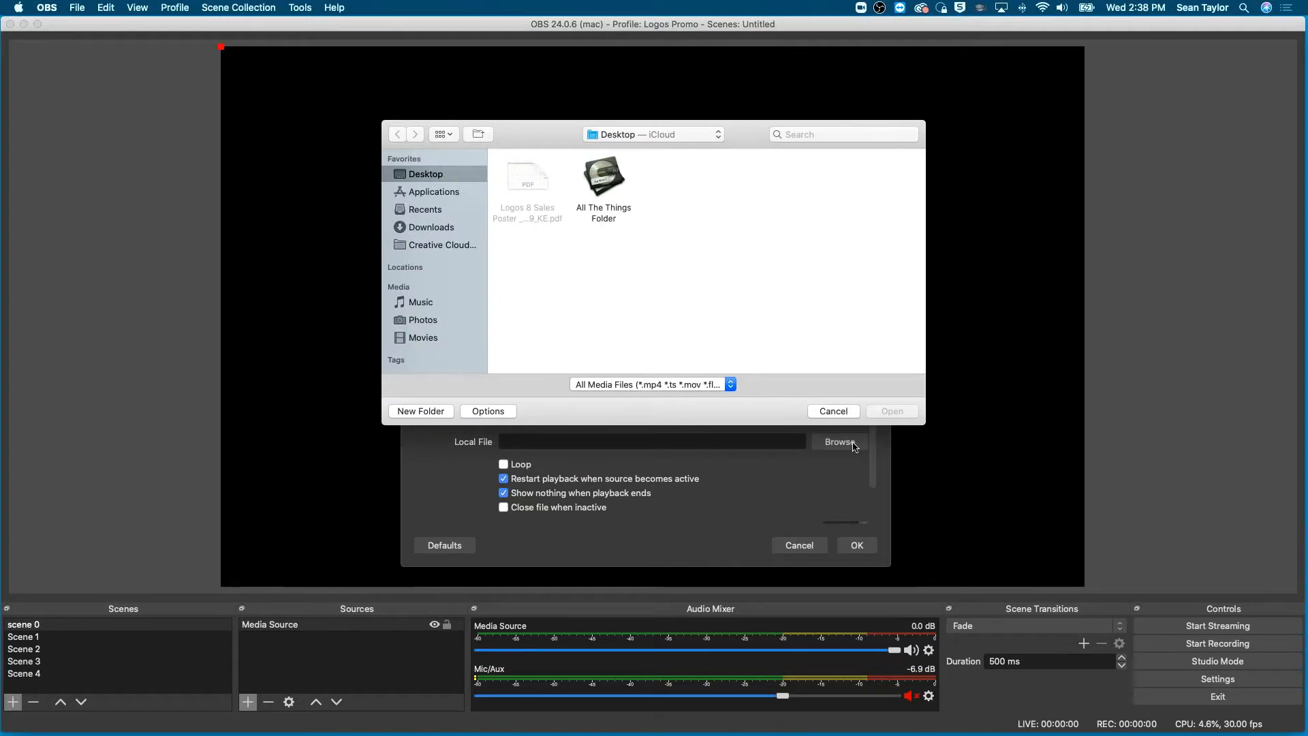
double_click(602, 188)
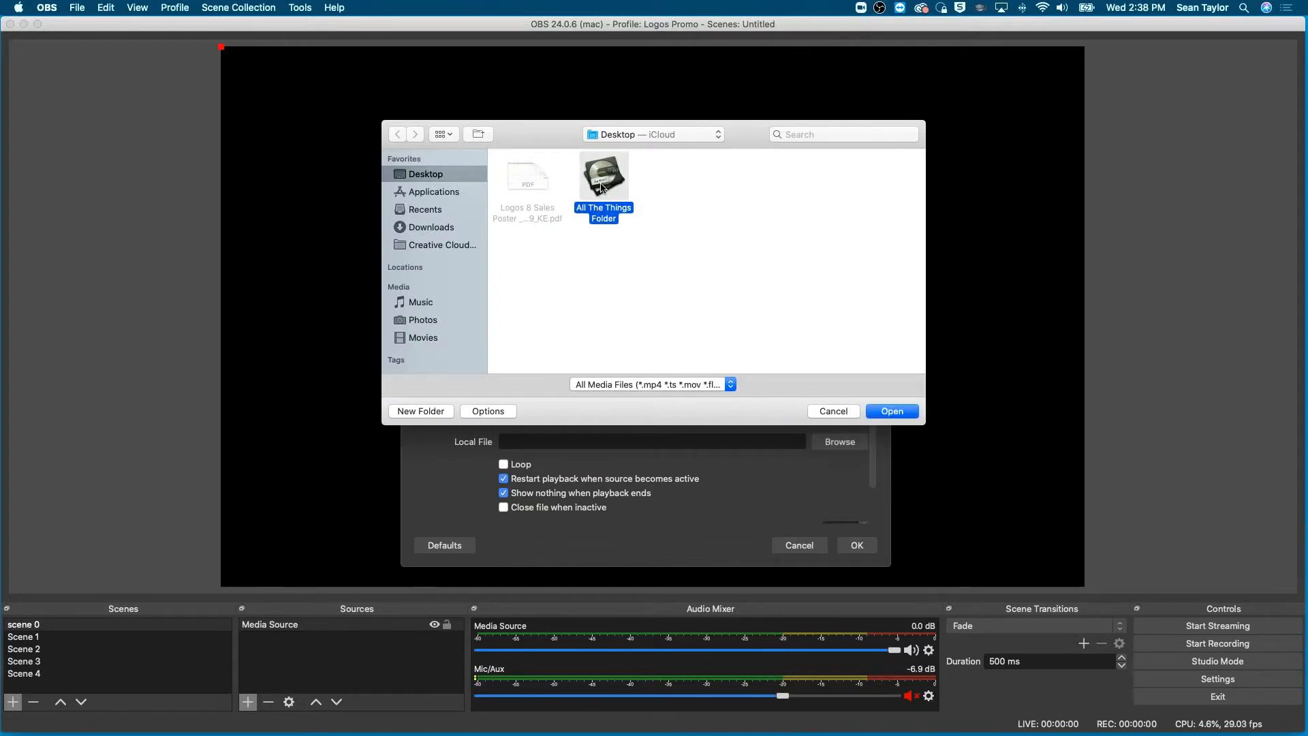
scroll(569, 329, down, 10)
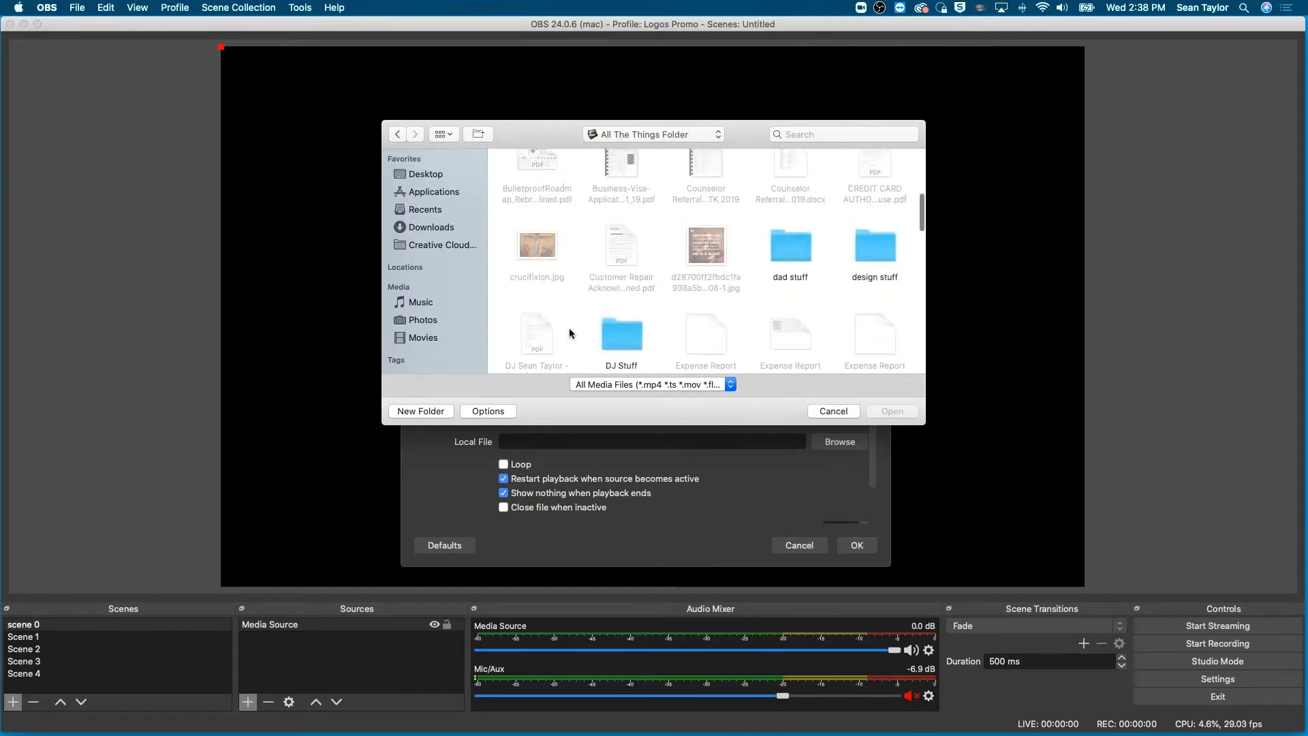
scroll(570, 328, up, 3)
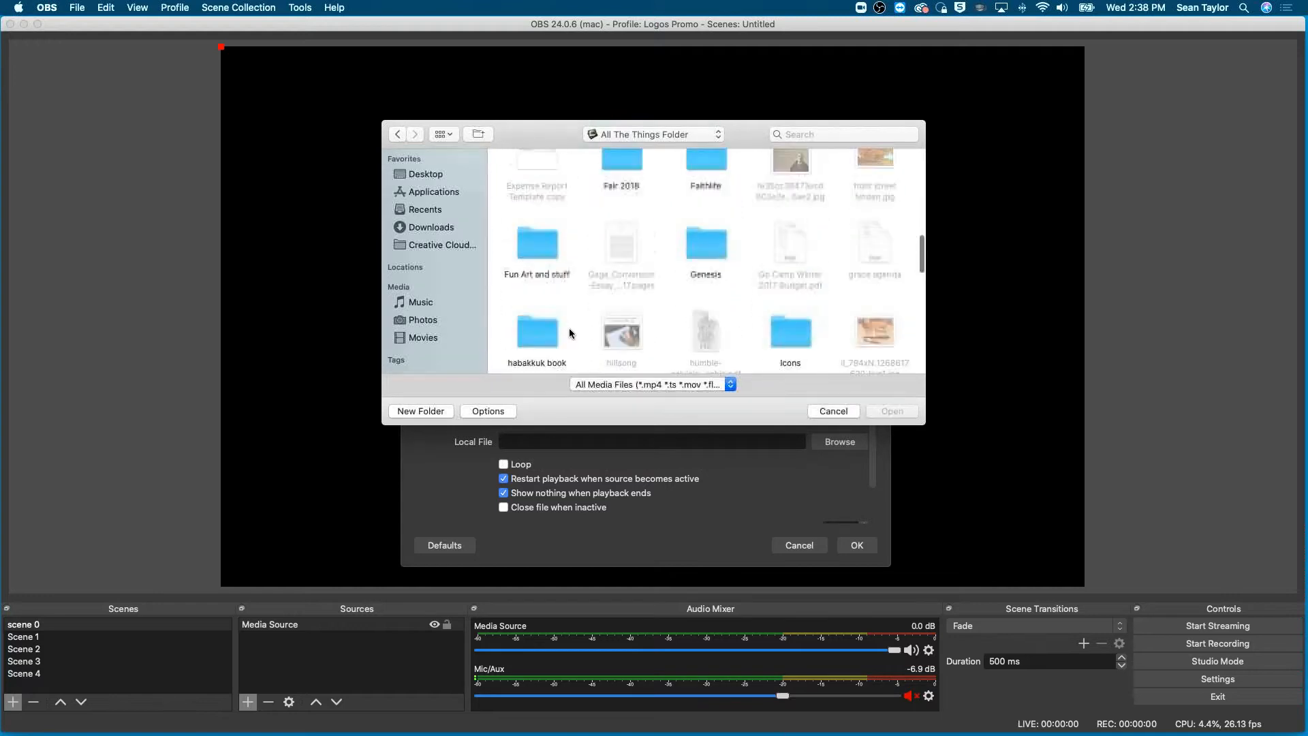
click(715, 251)
double_click(715, 251)
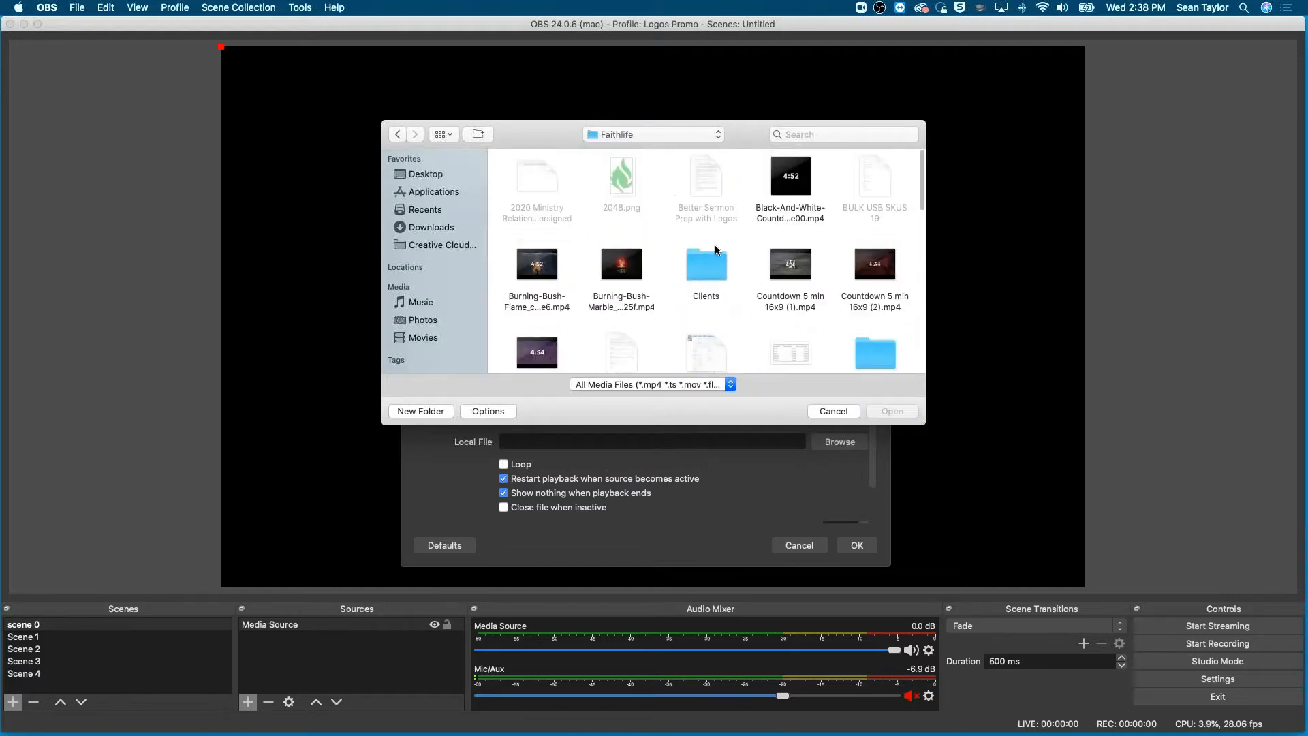
scroll(716, 250, up, 5)
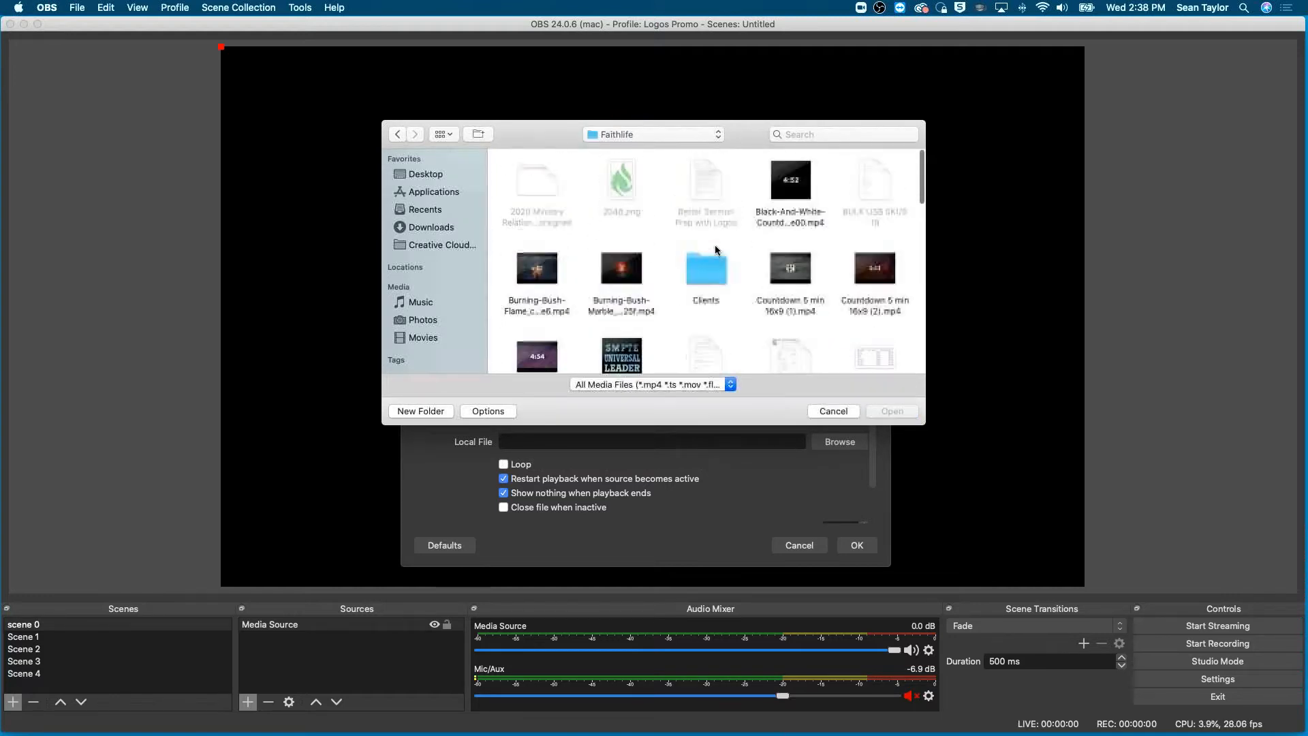
click(787, 174)
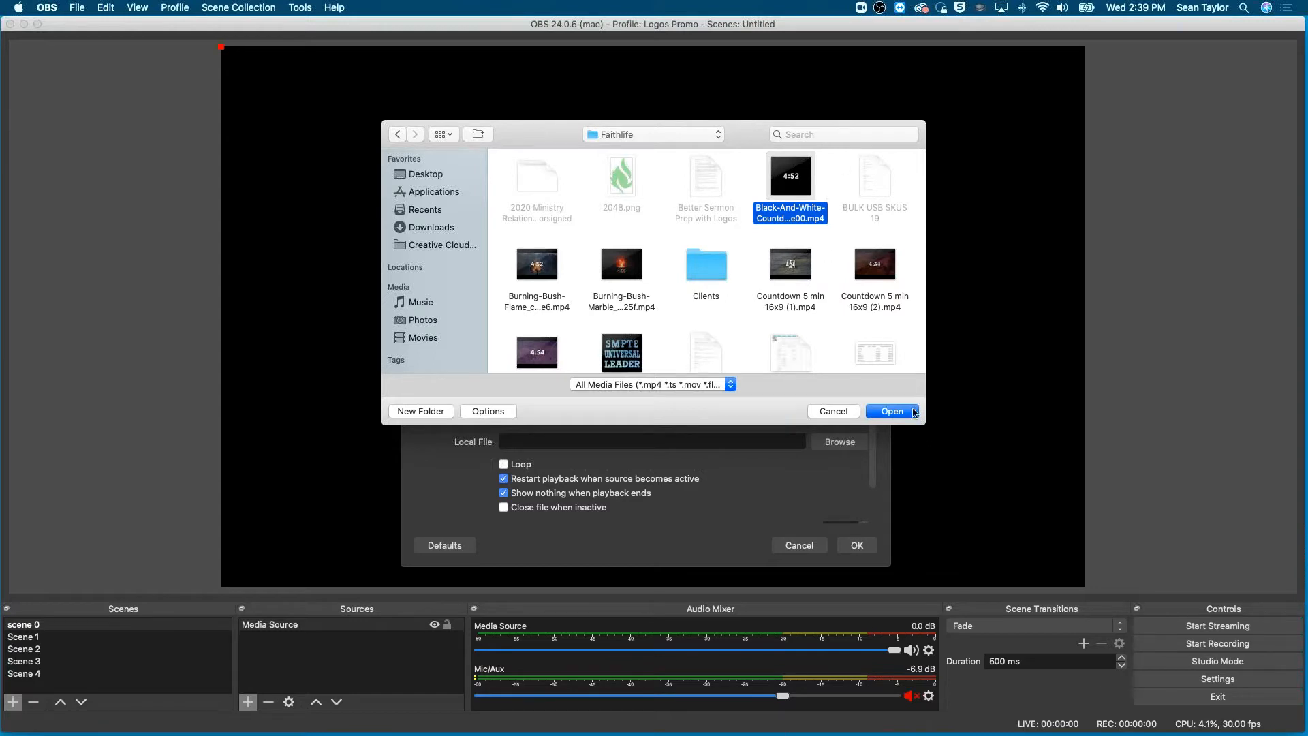
click(889, 412)
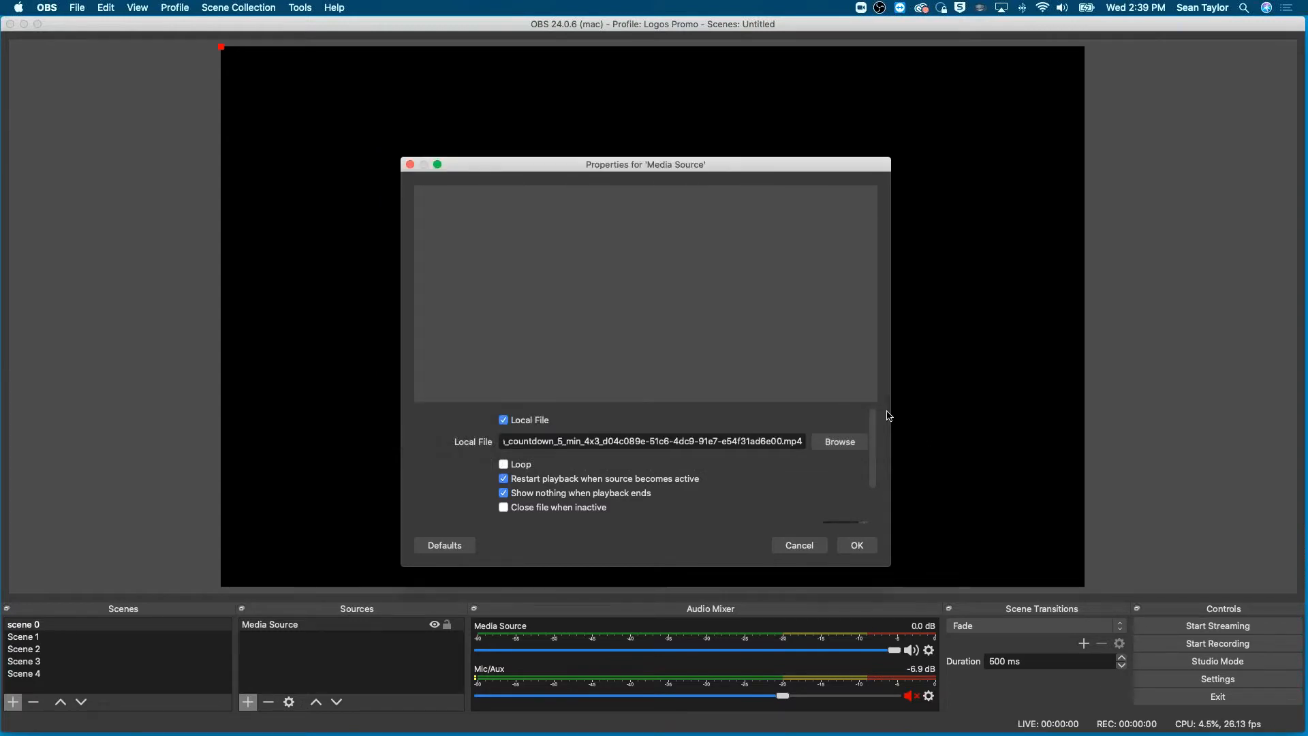
click(860, 546)
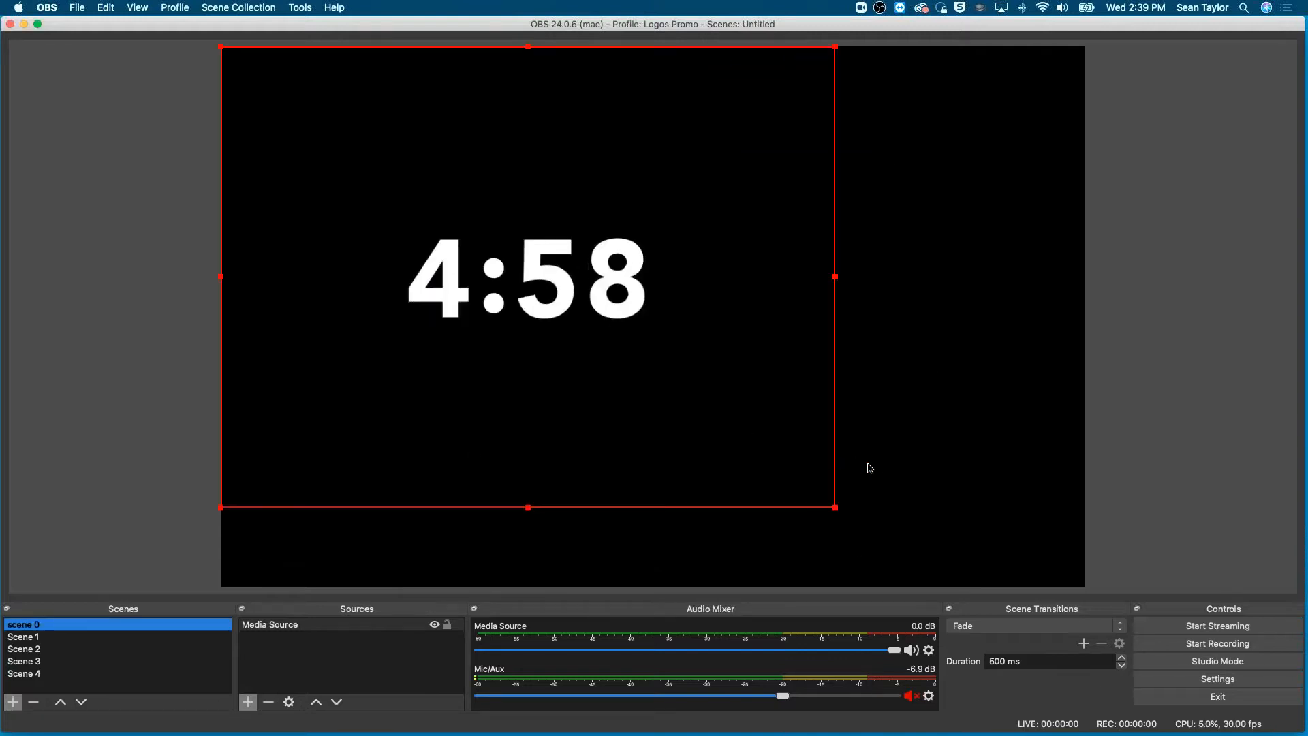
- Scale the countdown video to the full canvas width and move it up so the numbers sit centred vertically
drag(836, 509, 1088, 608)
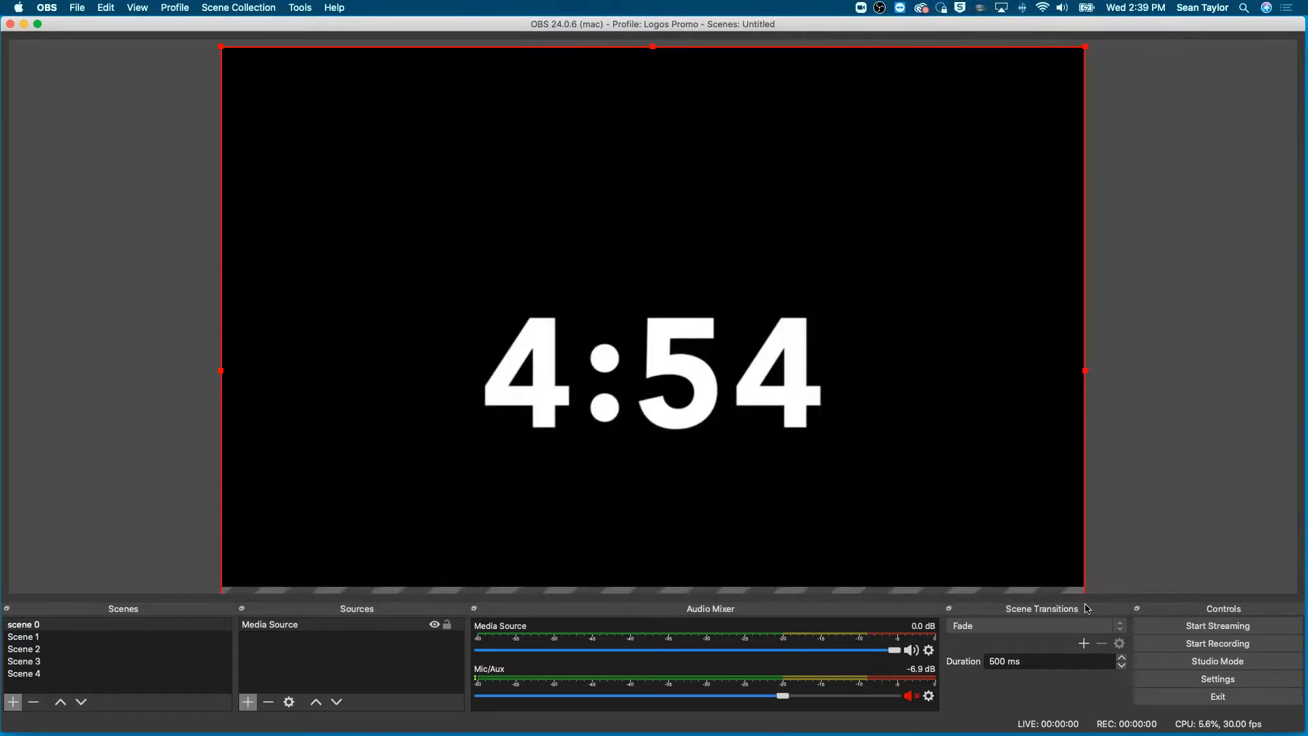
drag(1002, 406, 1007, 345)
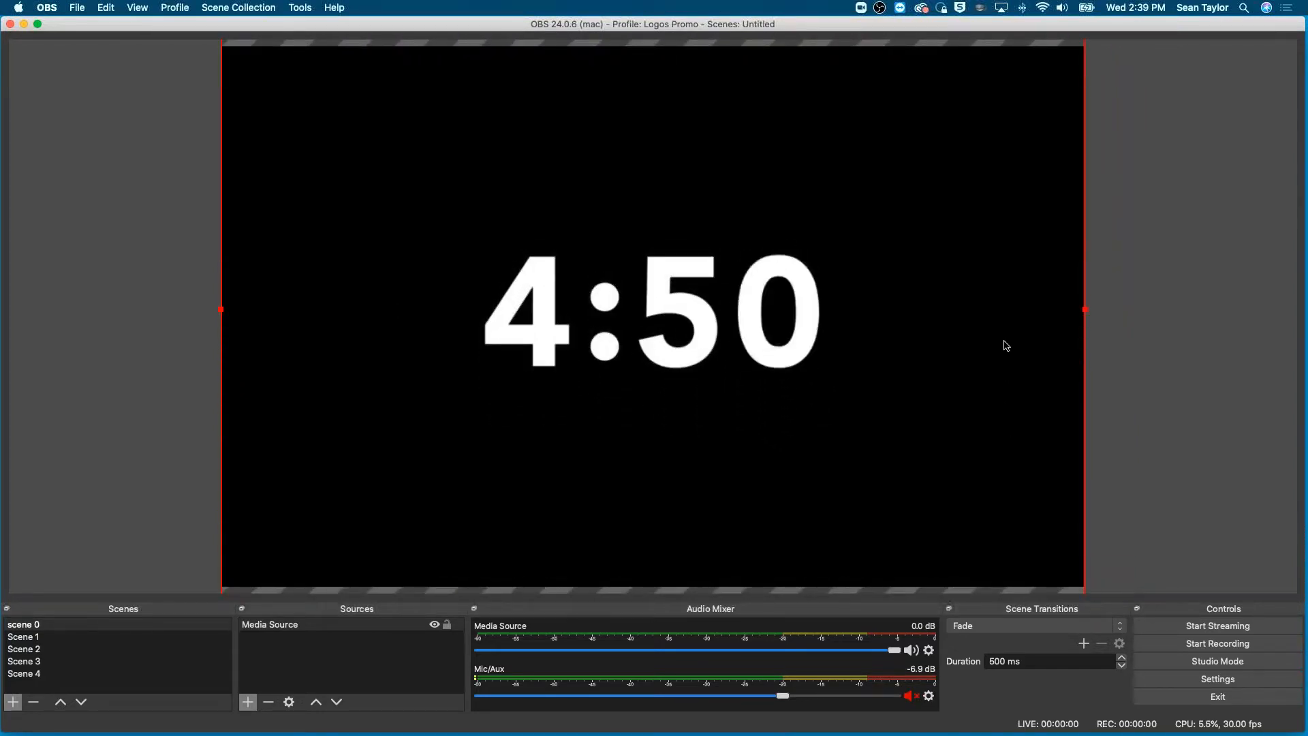
- Add a second media source named "music" to scene 0
click(249, 703)
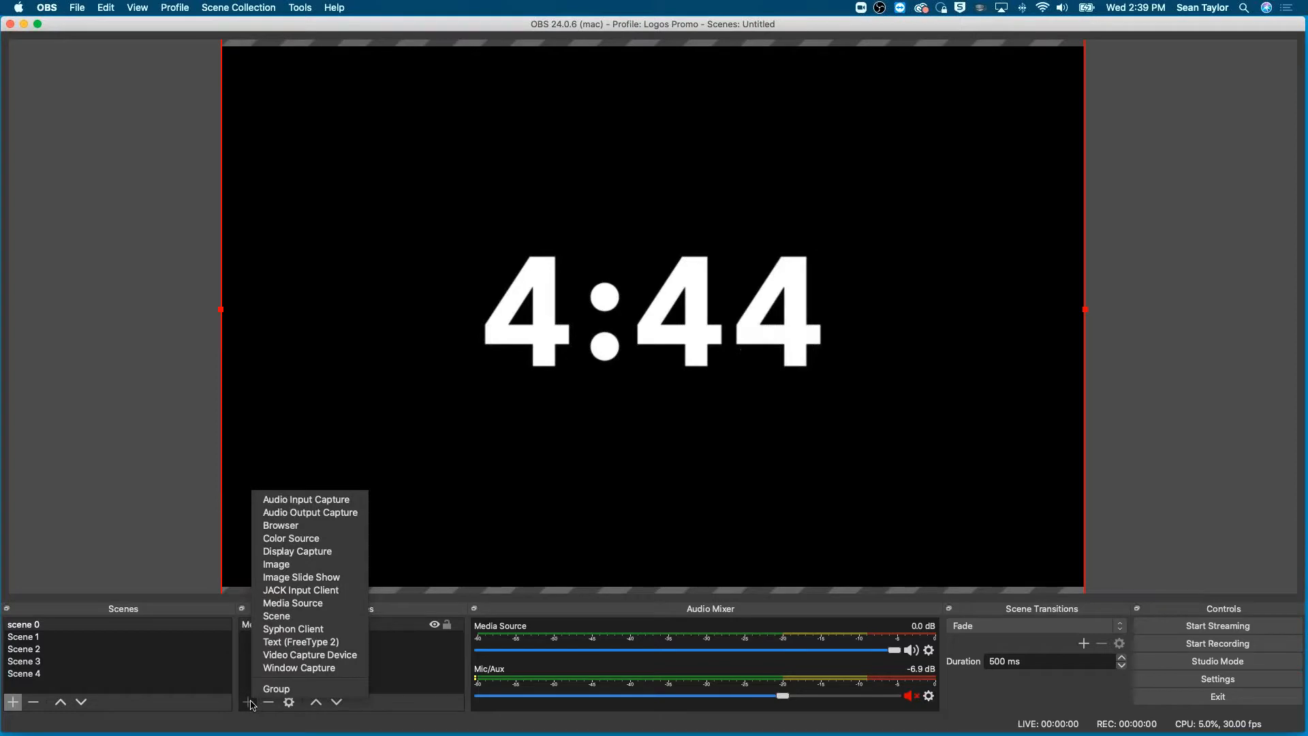
click(300, 603)
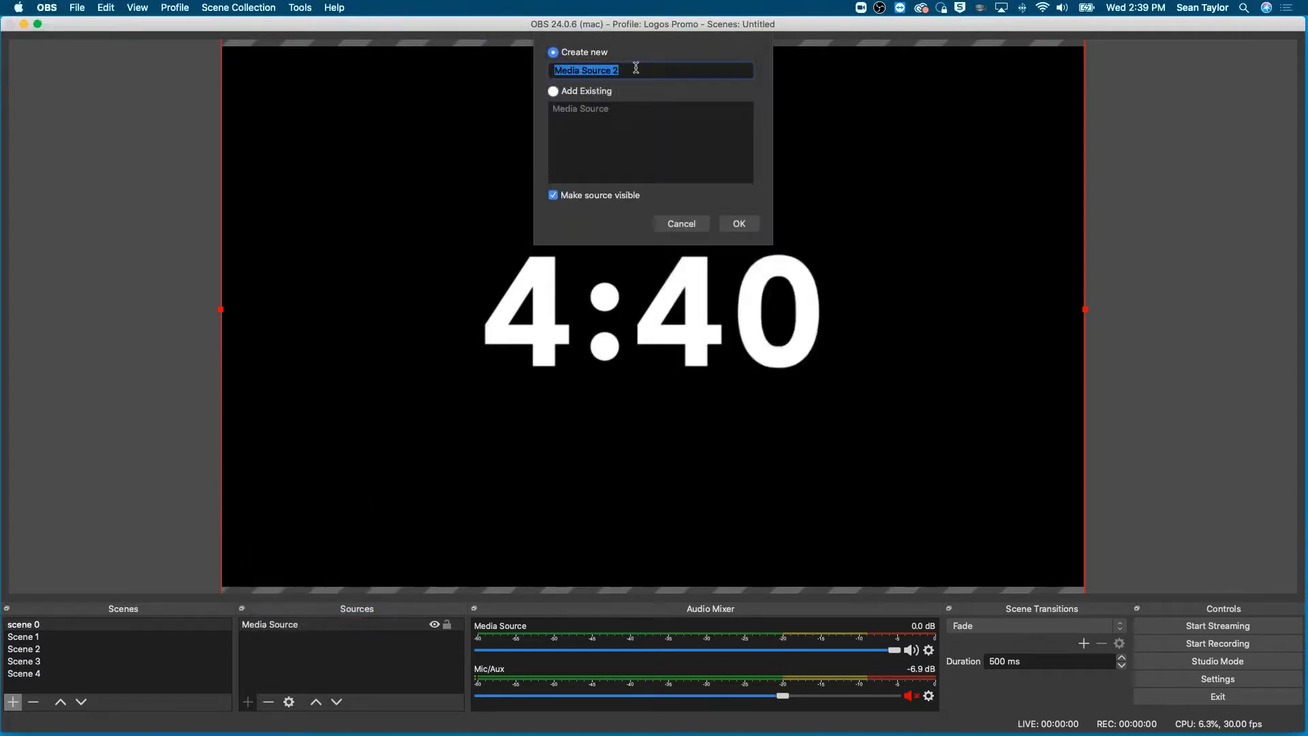
text(music)
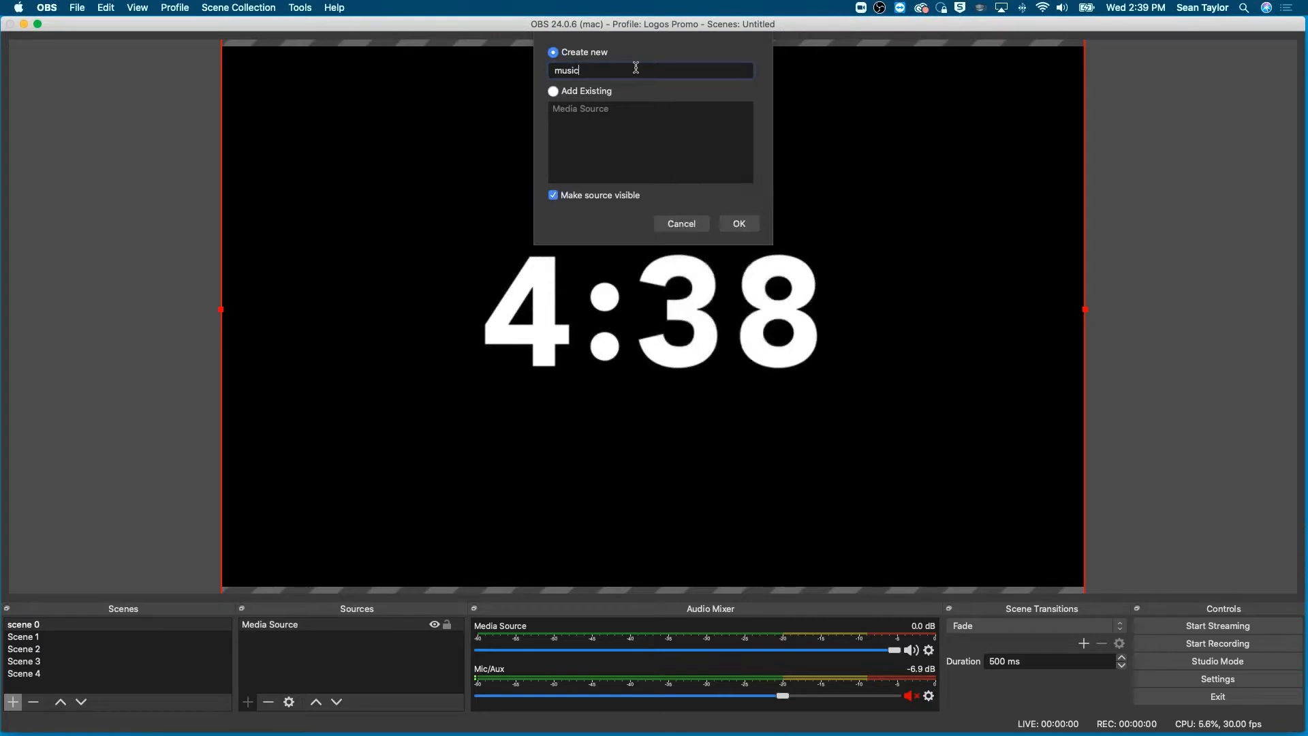
click(738, 219)
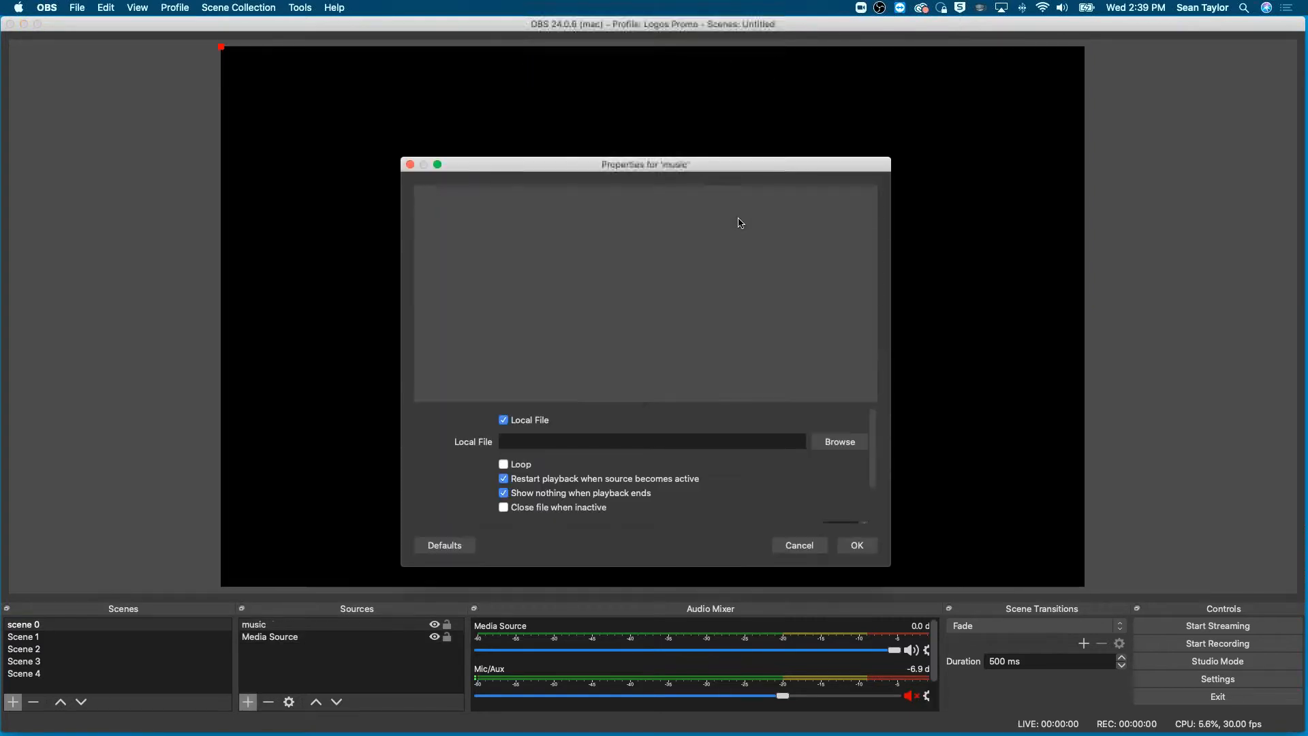
- Load Hope.mp3 from Faithlife's Ministry Relations Images for Live folder into the music source and set it to loop
click(846, 444)
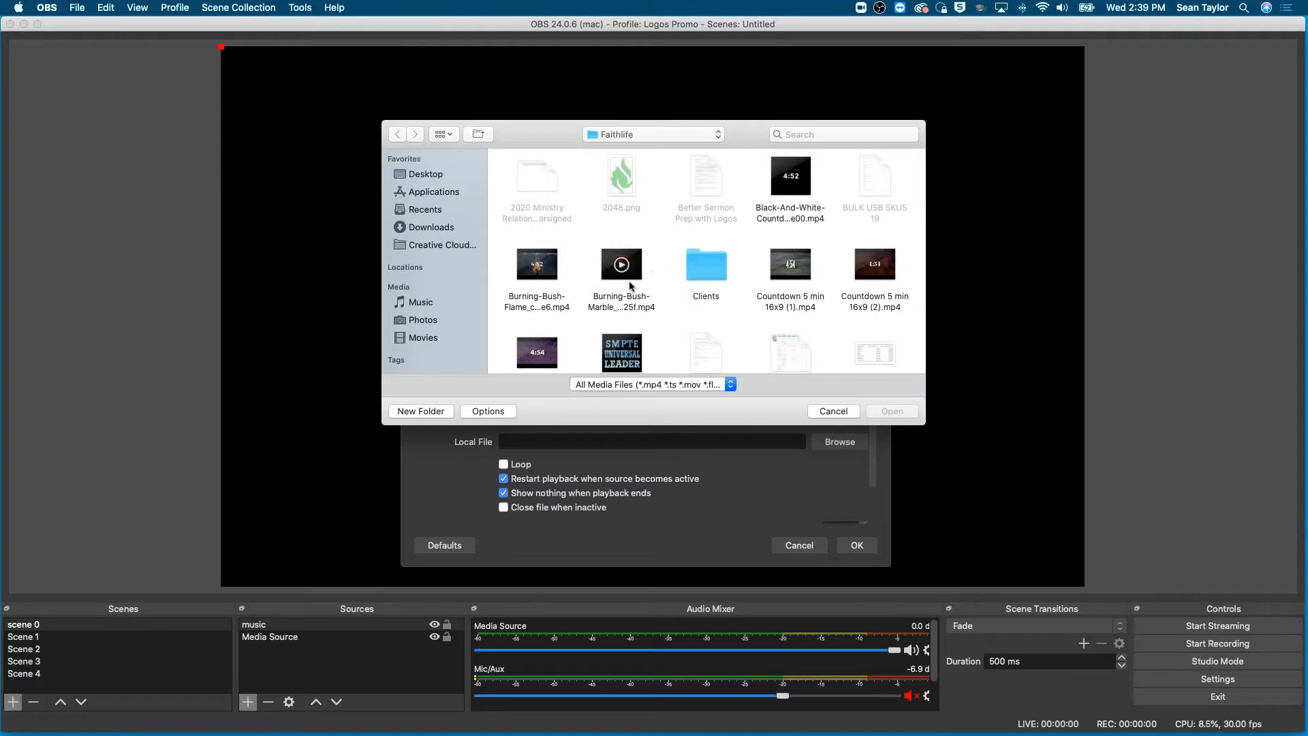
scroll(628, 281, down, 4)
scroll(630, 286, down, 6)
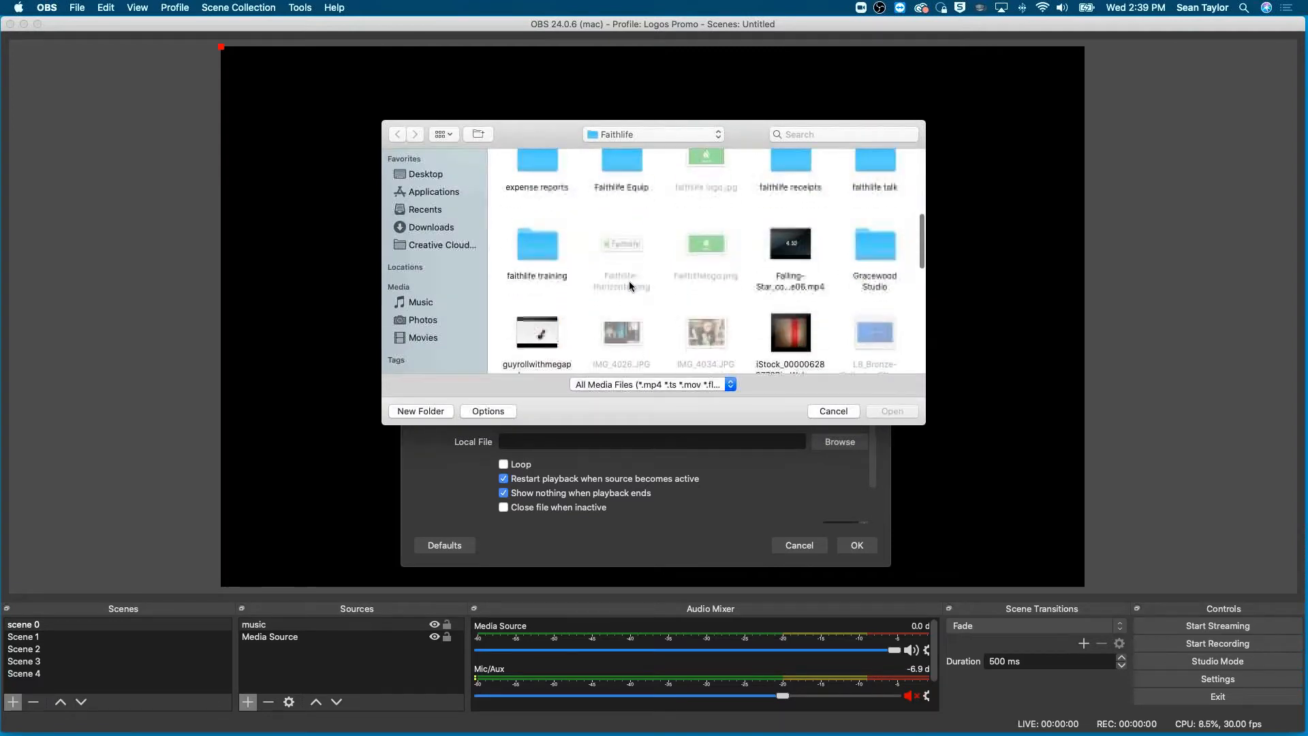
scroll(630, 286, down, 10)
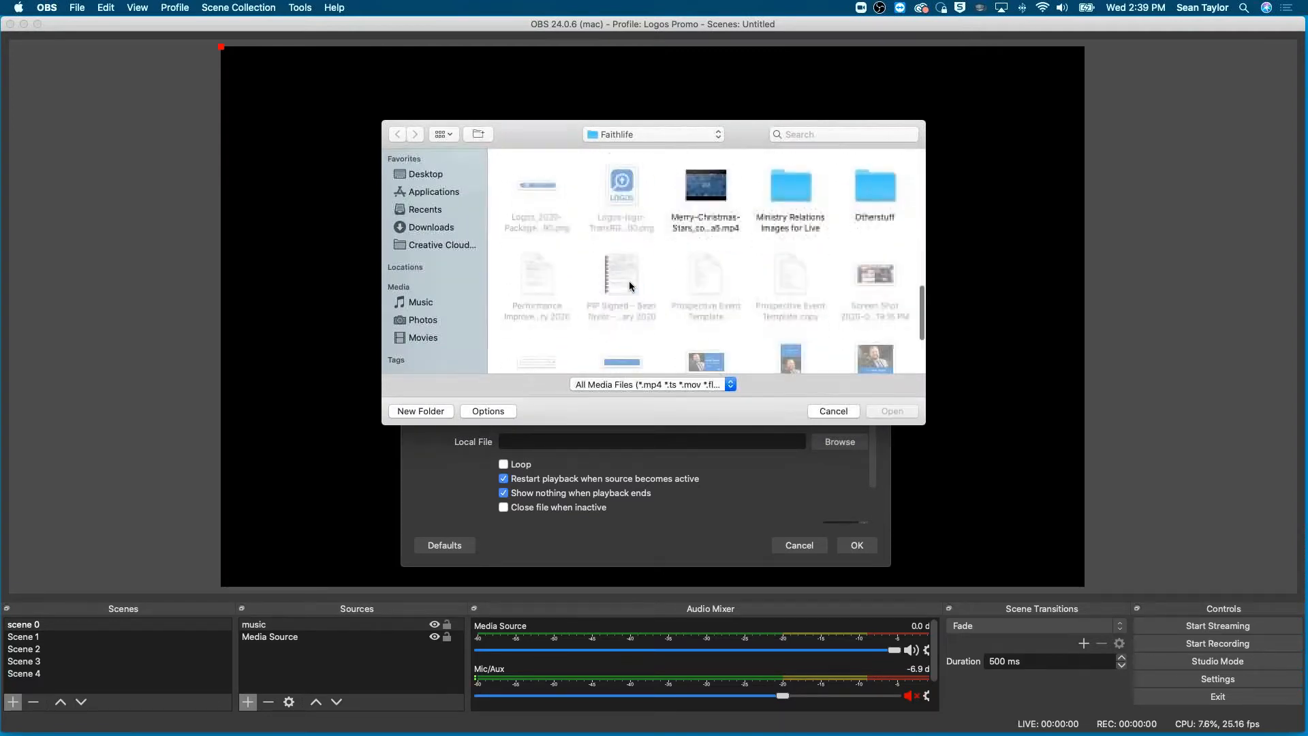
scroll(628, 281, up, 8)
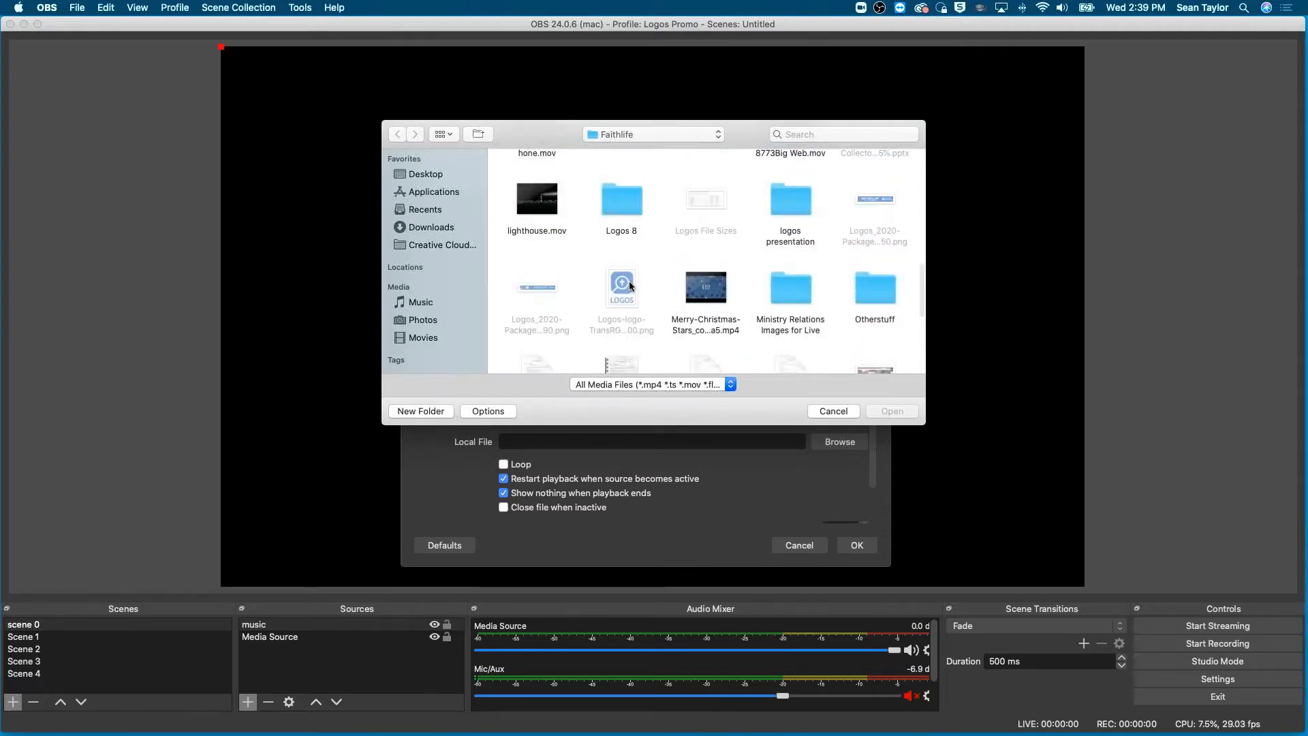
scroll(628, 281, up, 2)
scroll(629, 280, down, 2)
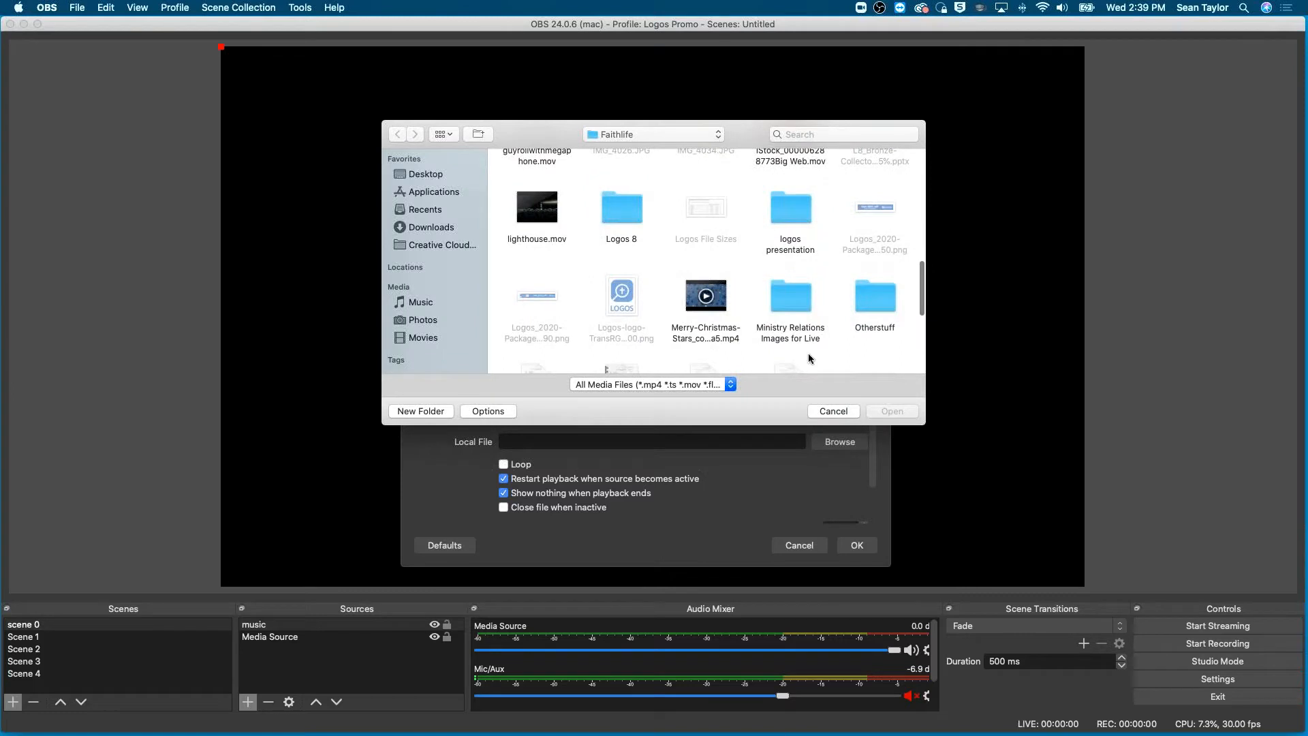
double_click(790, 293)
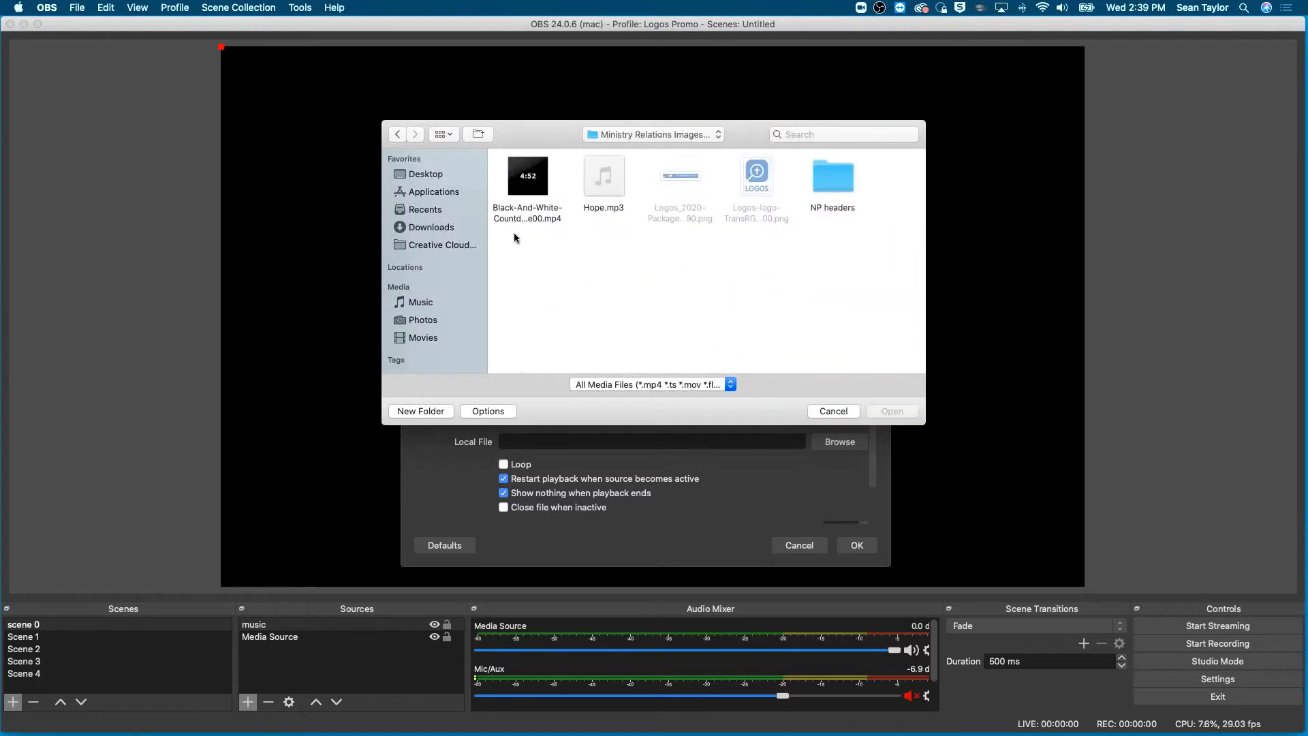
mouse_move(613, 178)
click(613, 190)
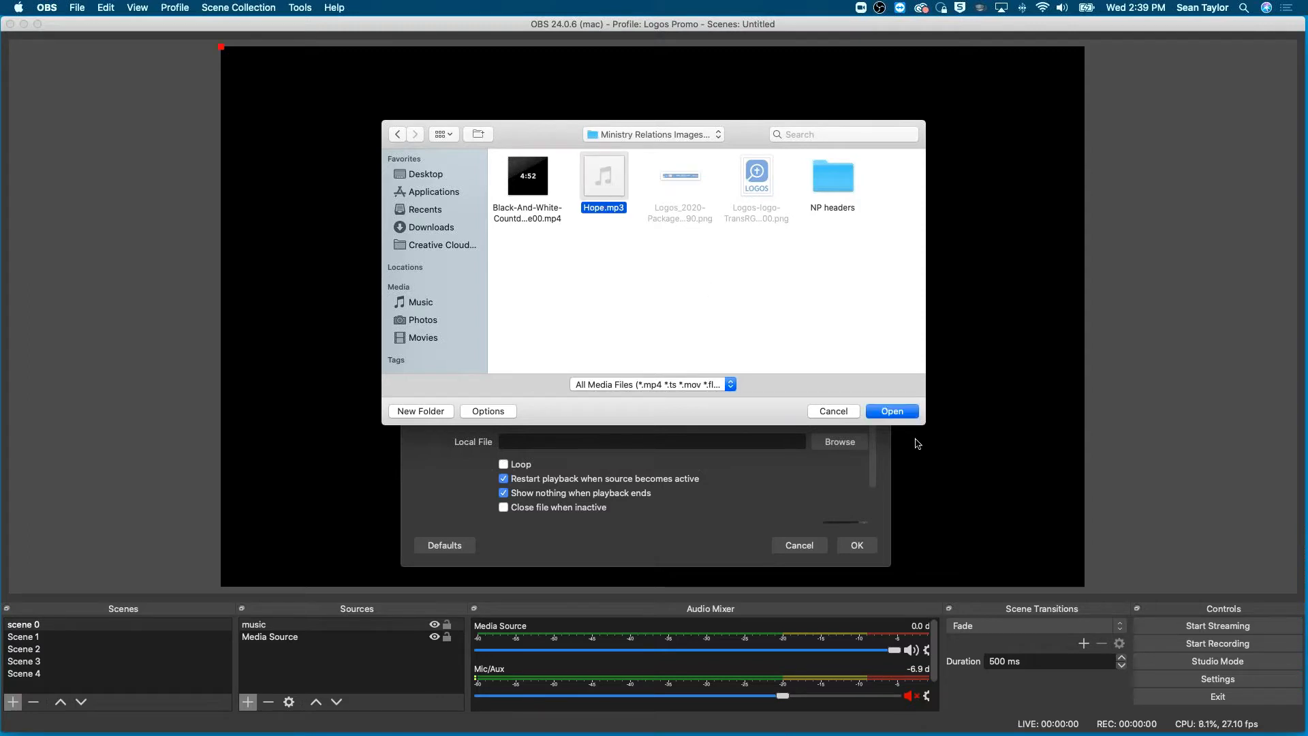
click(890, 412)
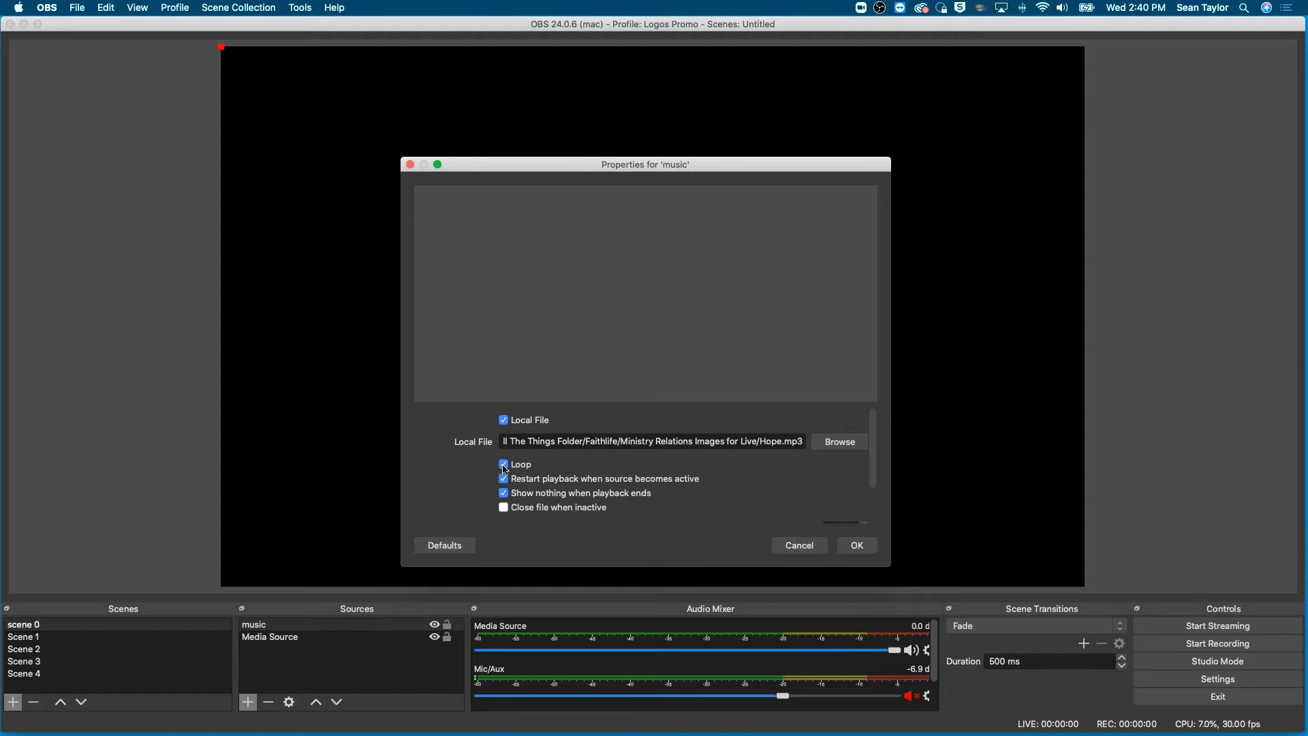
click(852, 546)
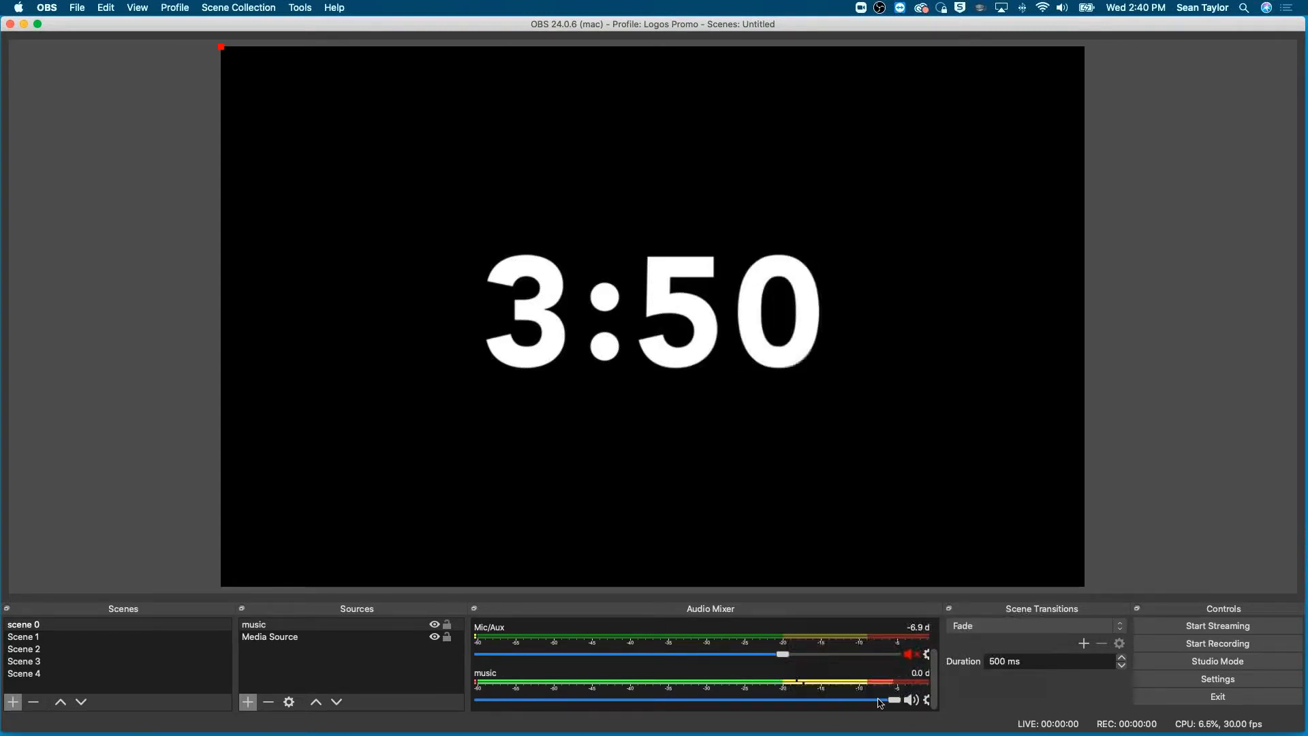
- Lower the music source's volume to about -23.8 dB and mute the countdown media source's audio
drag(894, 700, 661, 700)
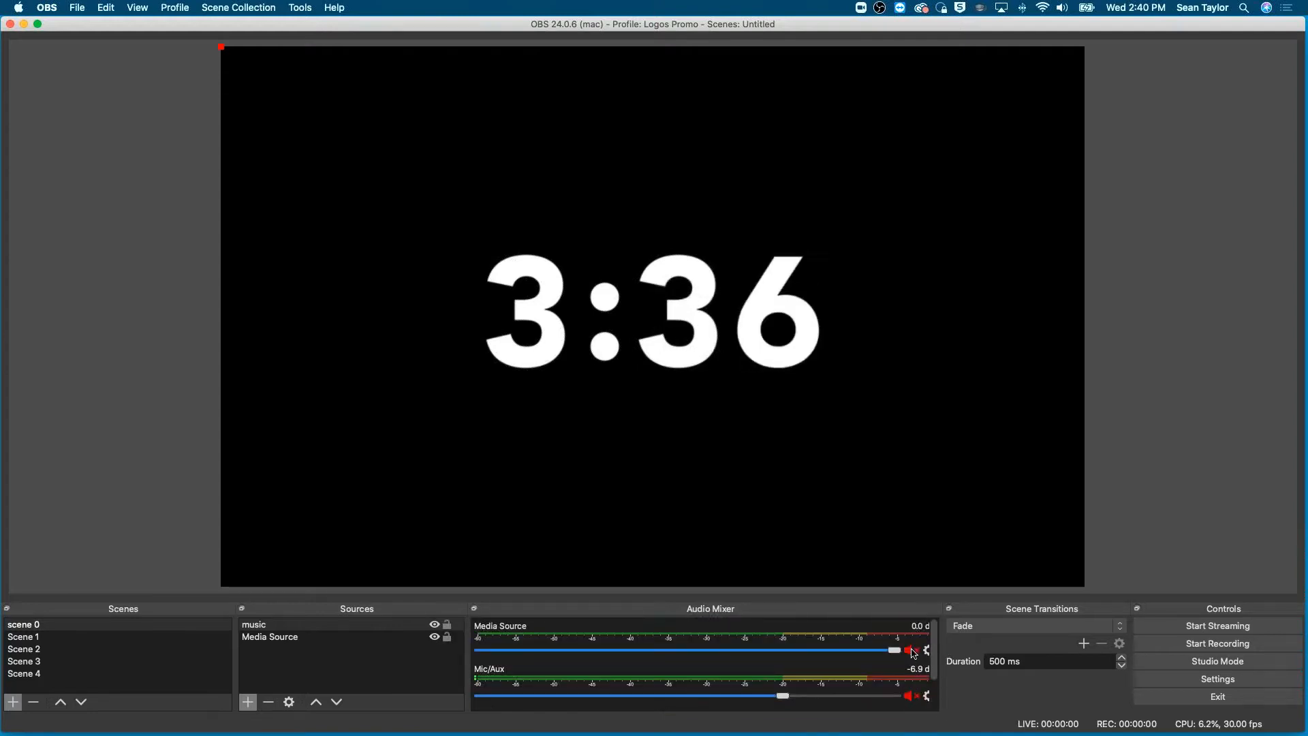
scroll(914, 653, down, 2)
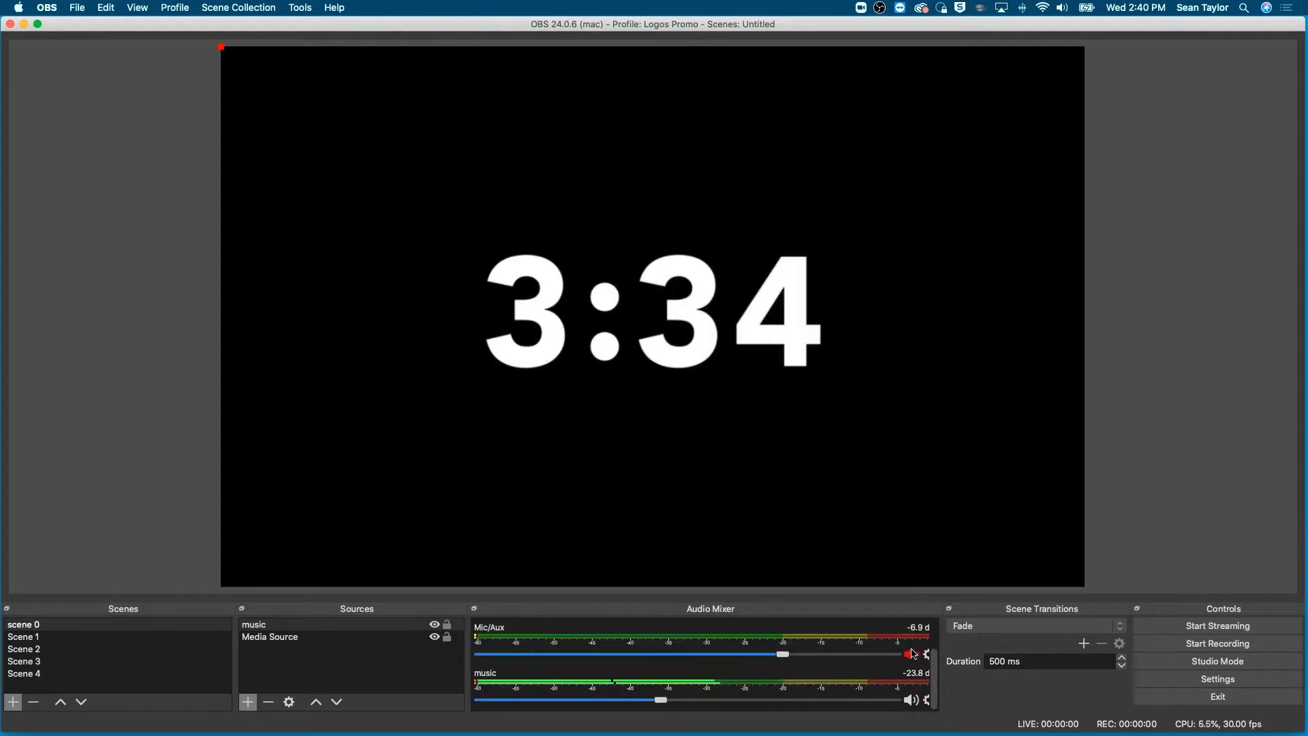
scroll(914, 653, up, 2)
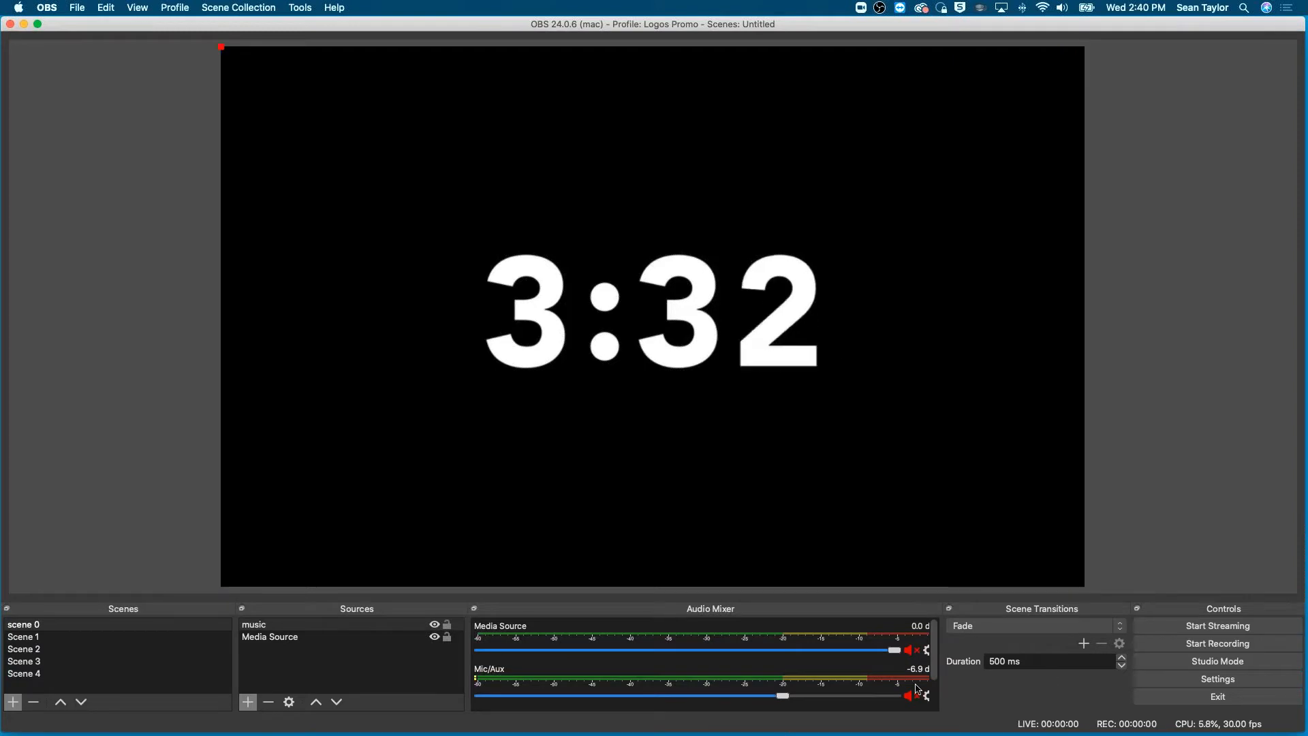
scroll(869, 657, down, 2)
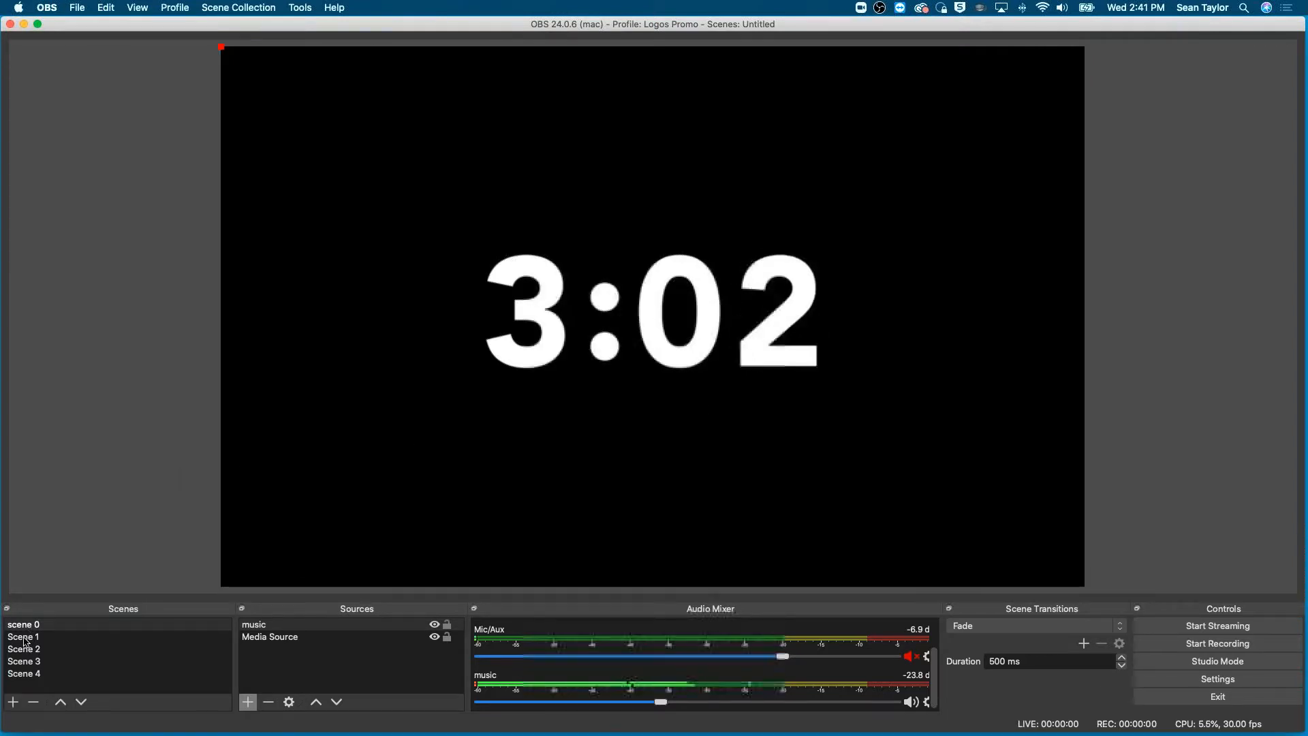
- Add a Video Capture Device source to Scene 1 using the FaceTime HD Camera (Built-in)
click(26, 640)
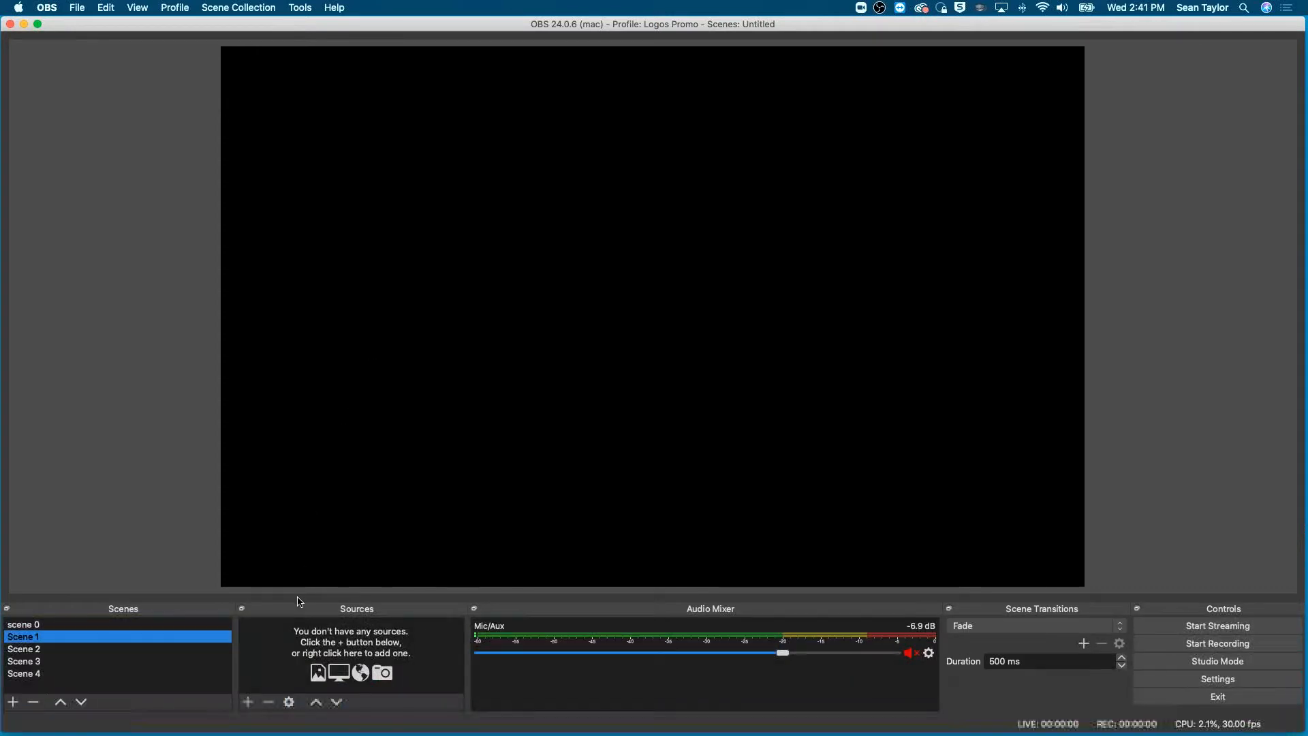
click(250, 703)
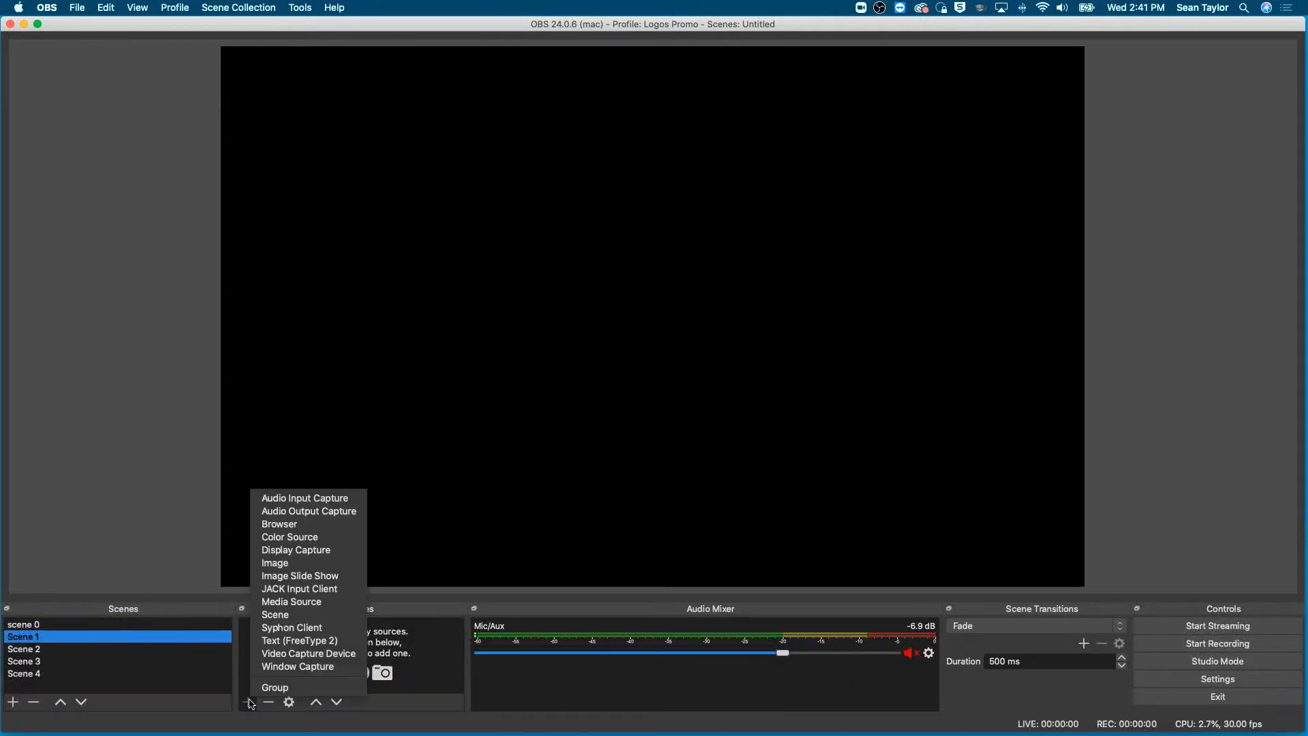
click(312, 655)
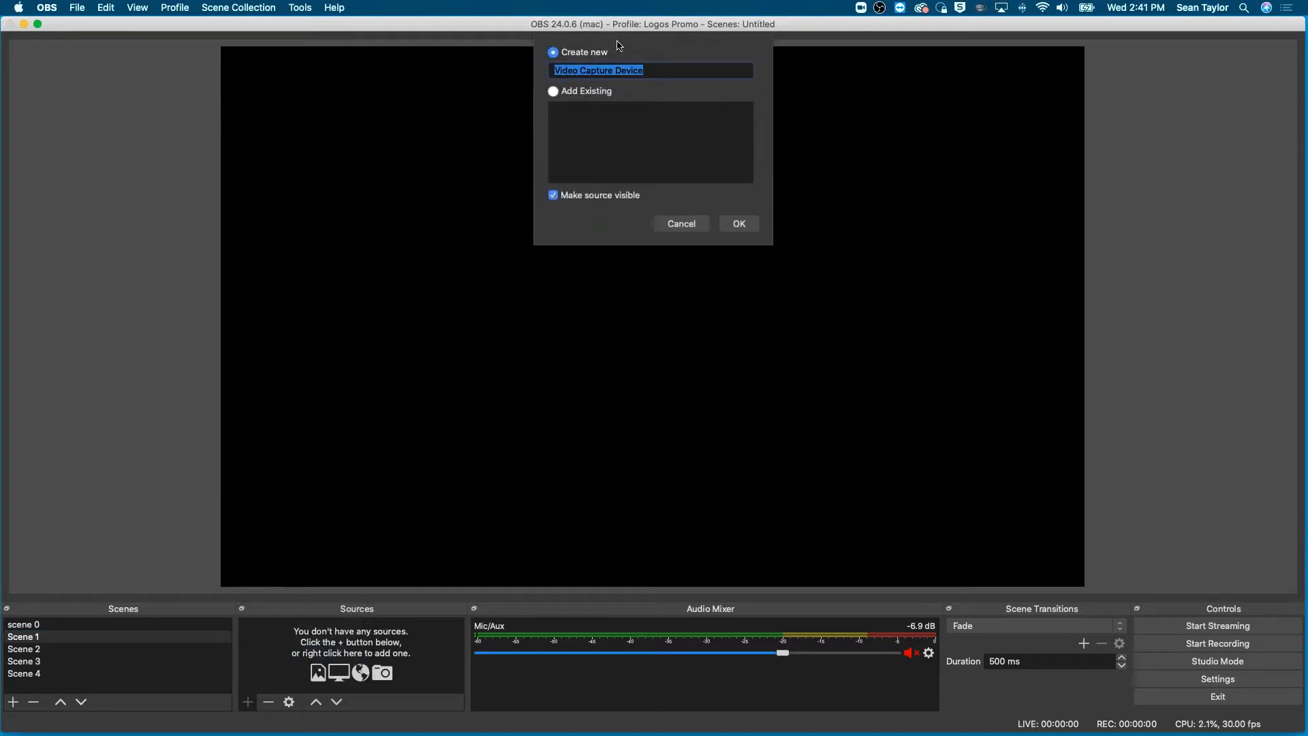
click(756, 224)
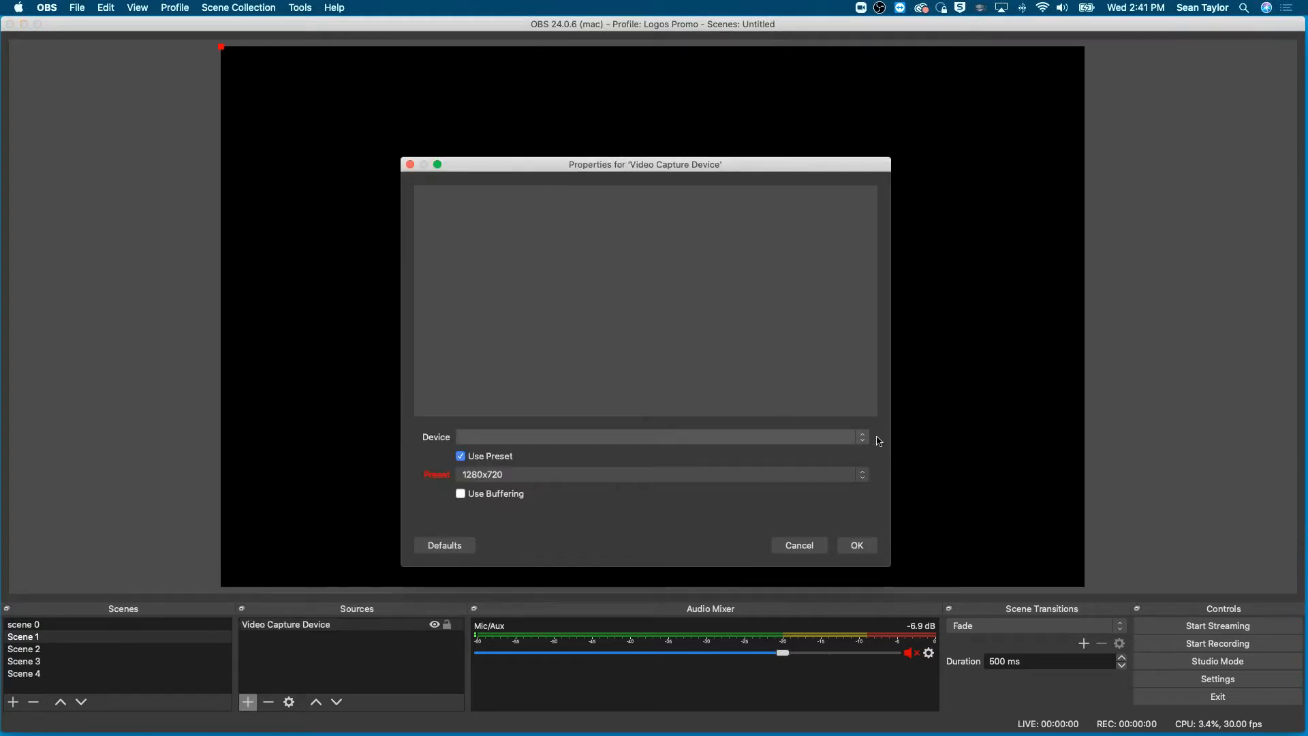
click(862, 438)
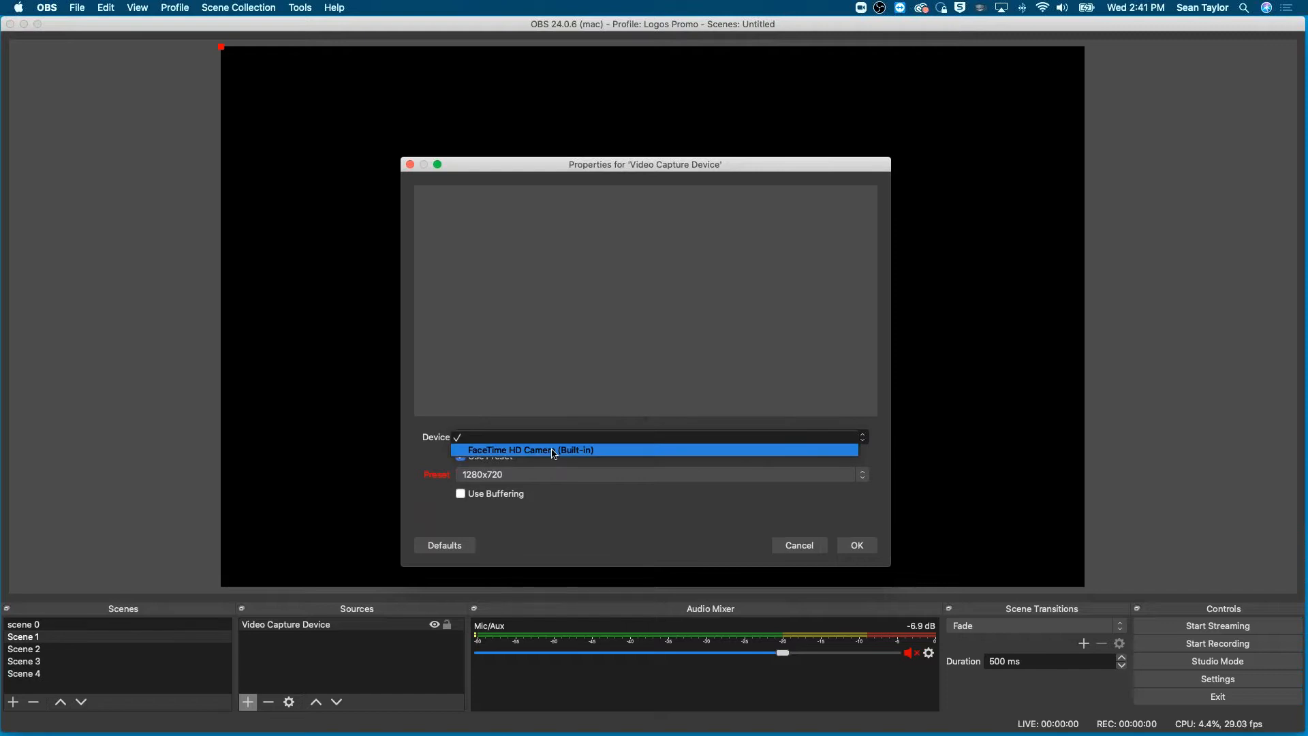
click(554, 453)
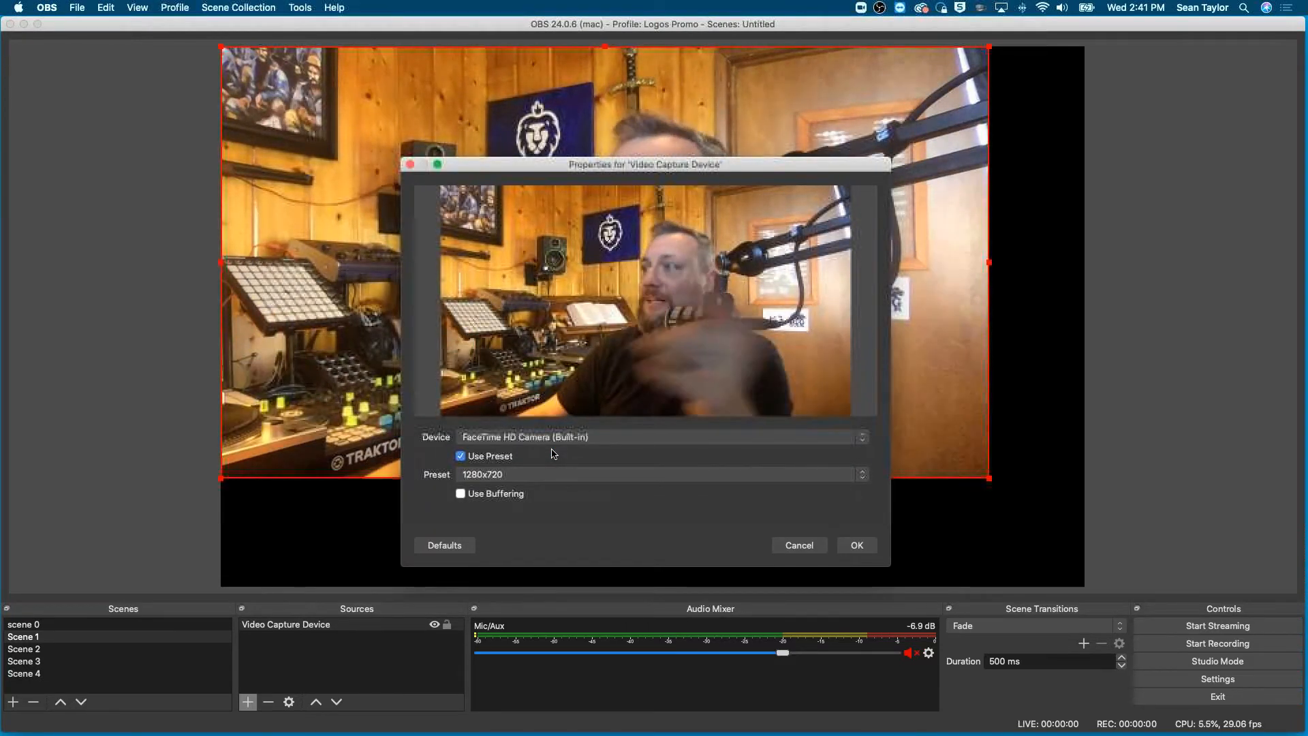
click(856, 545)
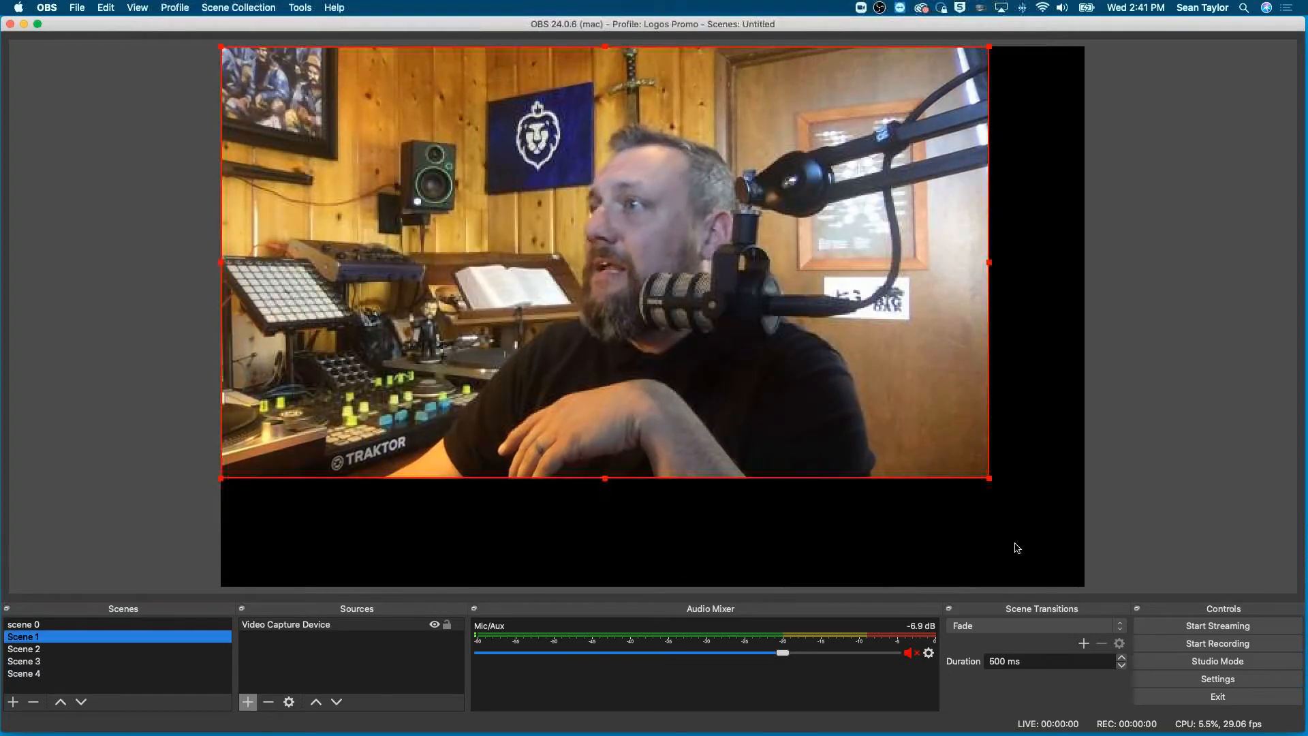
- Scale the camera image up to the full canvas height and align it with the canvas's left edge, letting the right side overhang
drag(990, 473, 1154, 597)
drag(1081, 516, 681, 488)
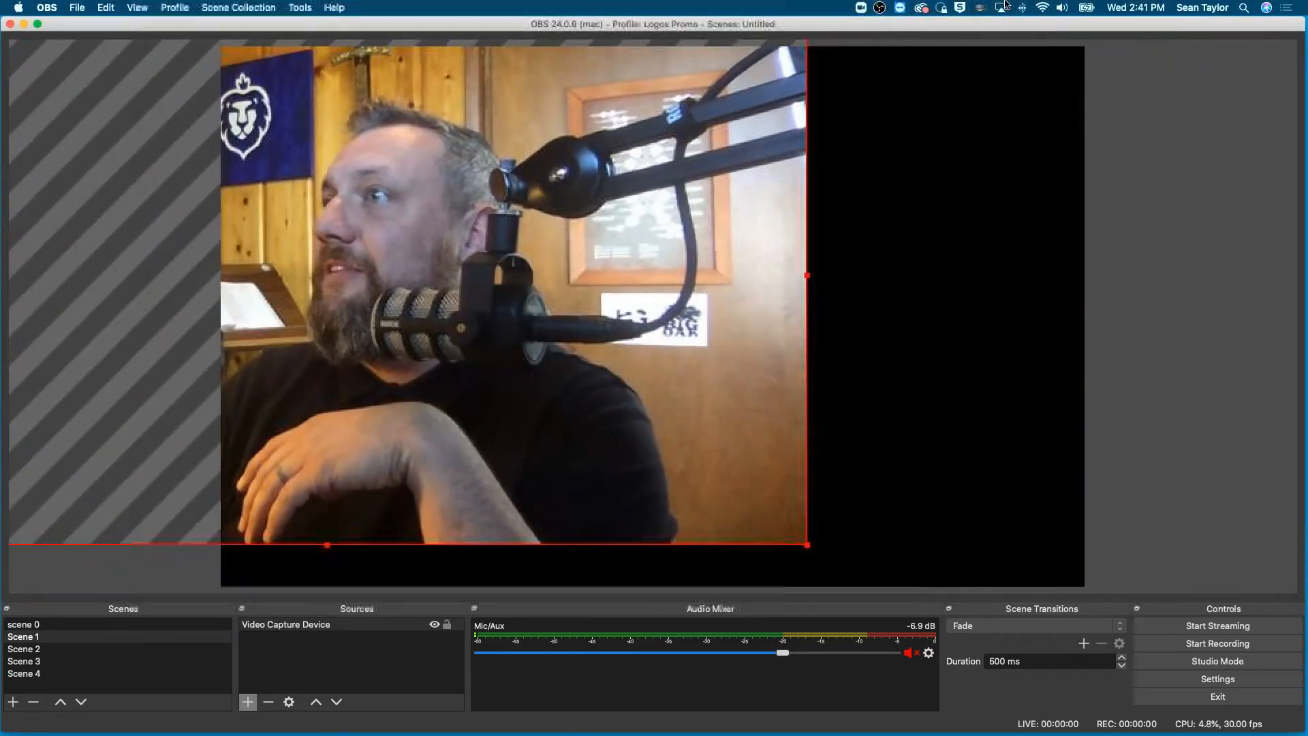
drag(387, 472, 758, 515)
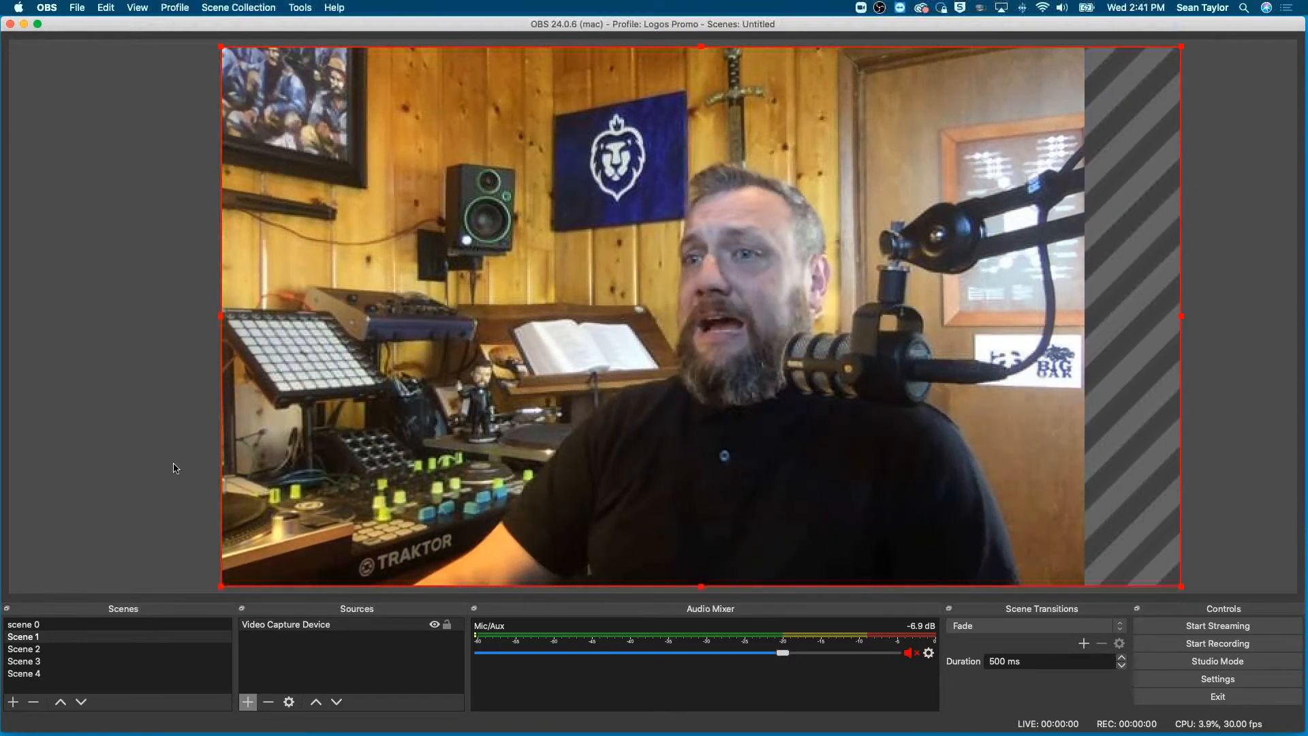
click(164, 484)
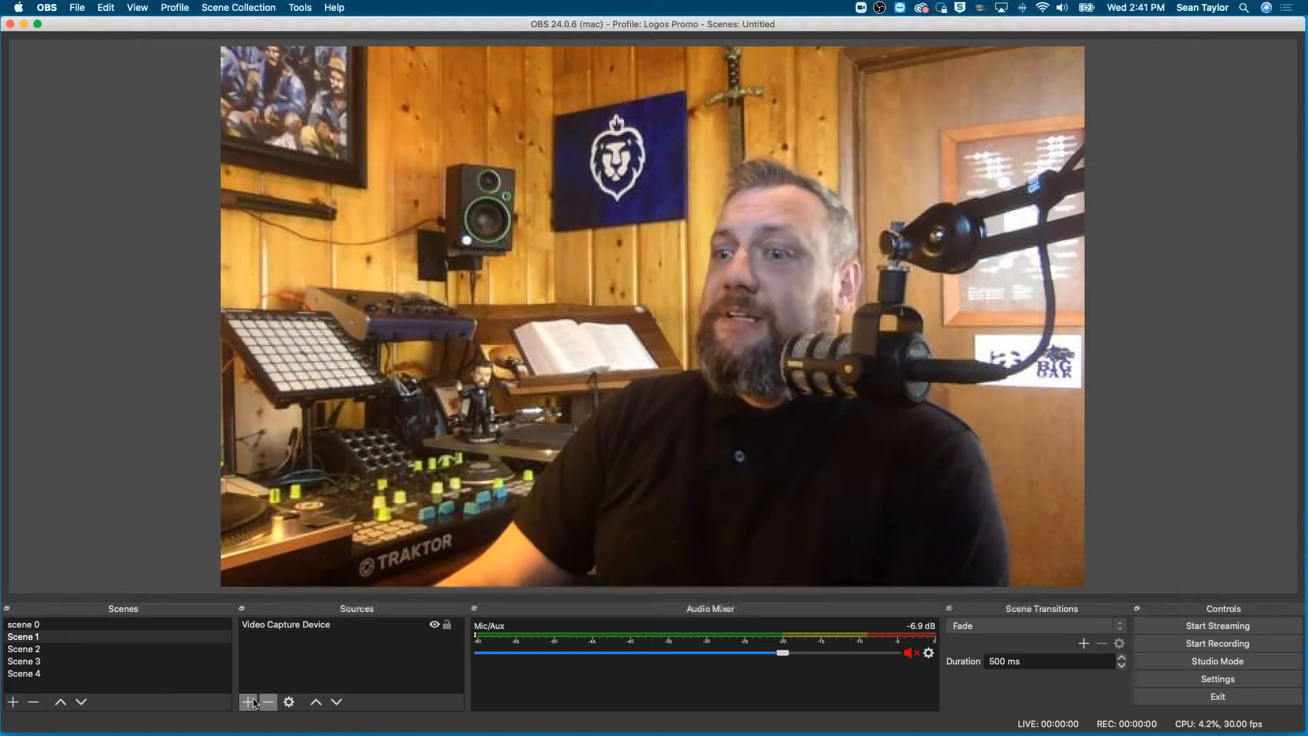
- Add a new image source named "logos logo" to Scene 1
click(249, 703)
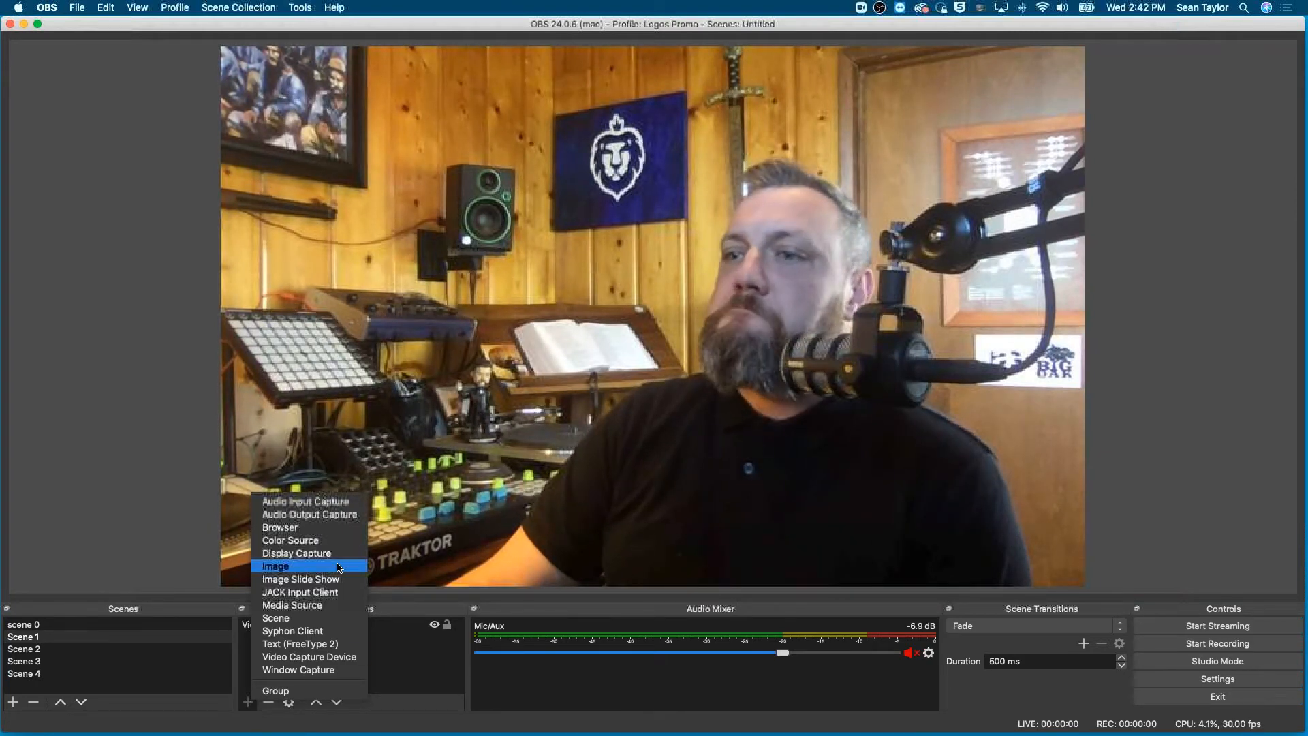
click(339, 566)
key(BackSpace)
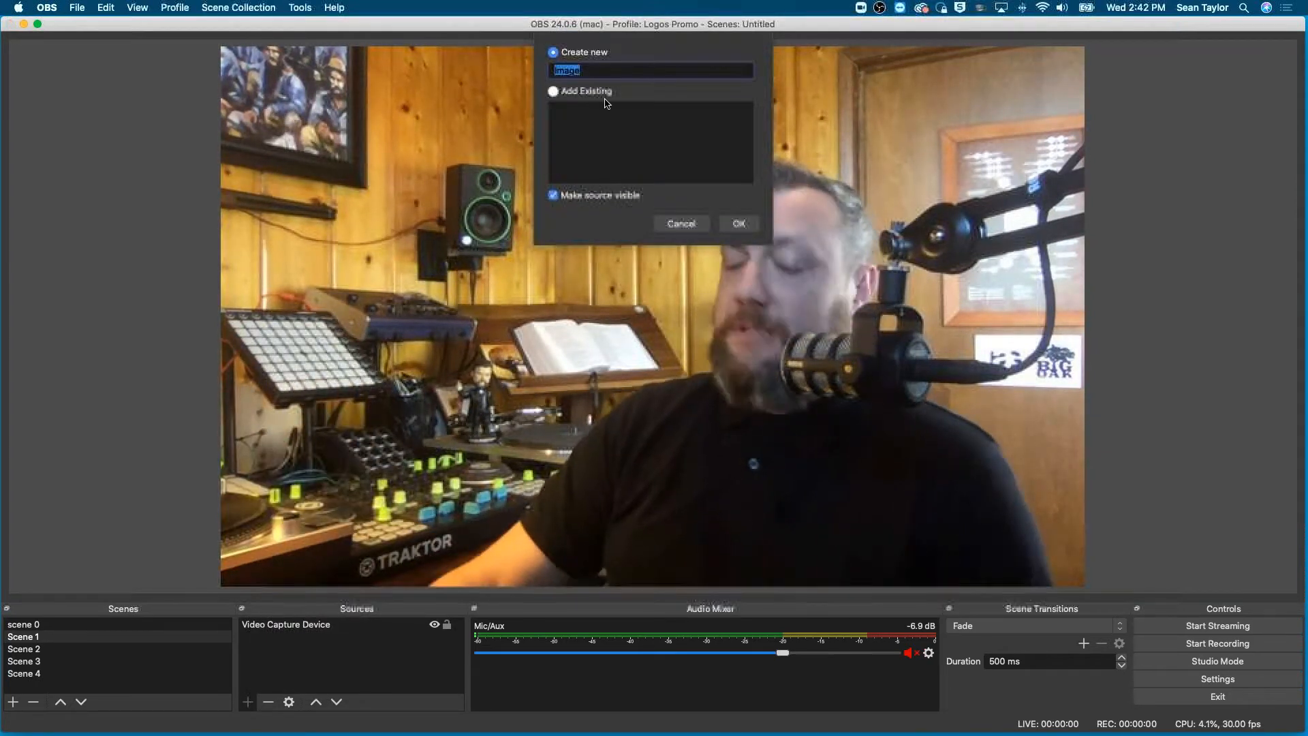
text(logos logo)
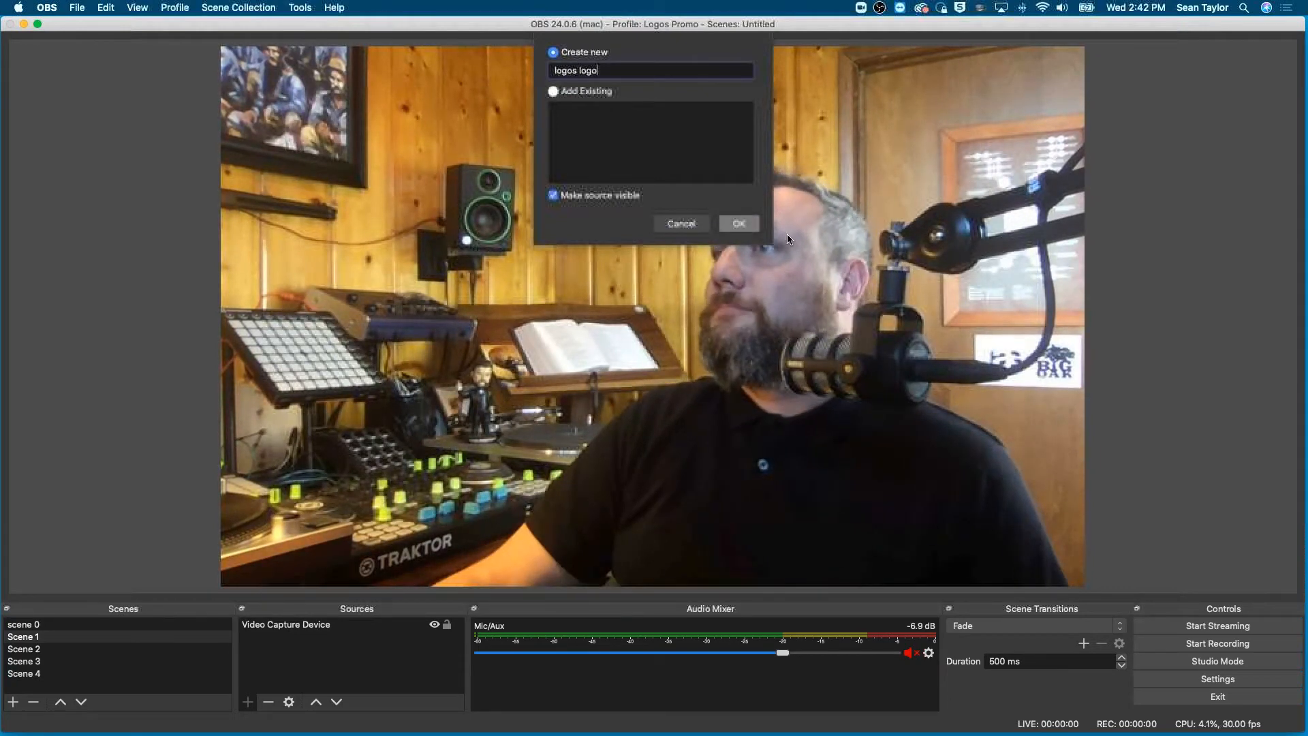
click(743, 226)
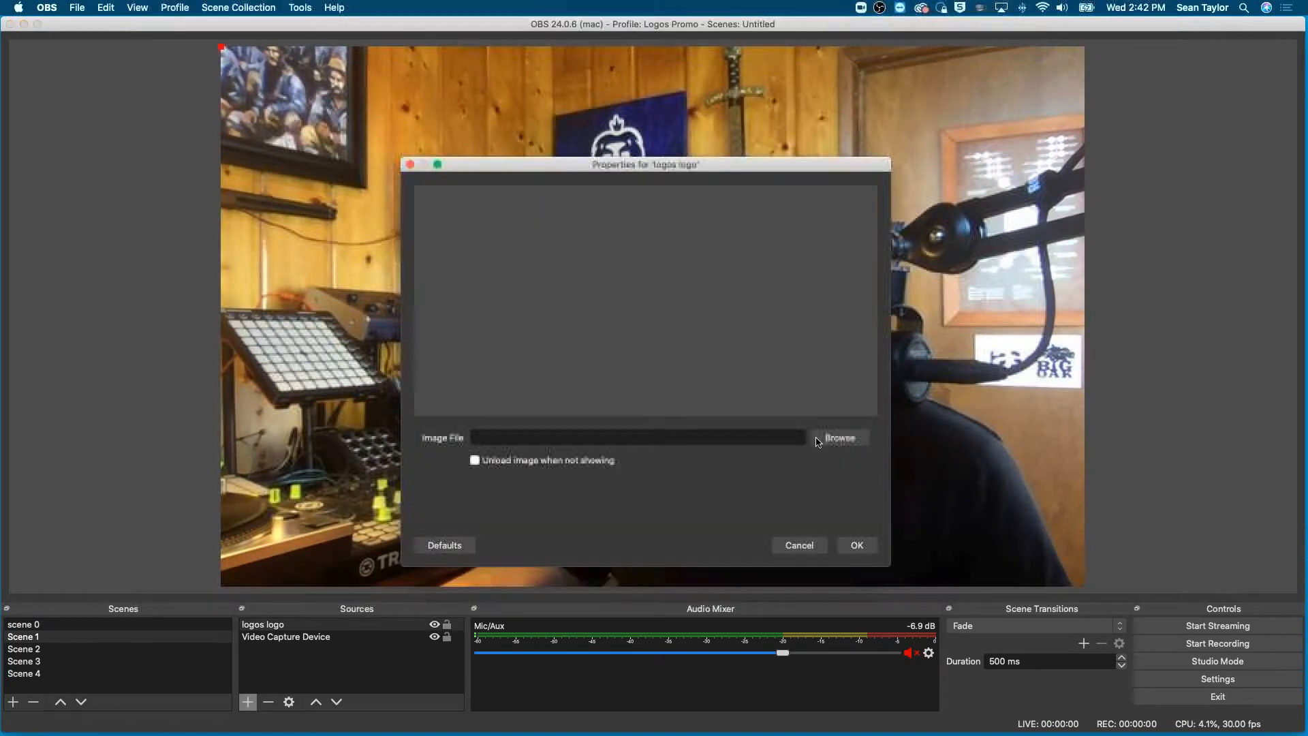
- Load the Logos-logo-TransRG PNG from the Ministry Relations Images folder into the logos logo source
click(822, 440)
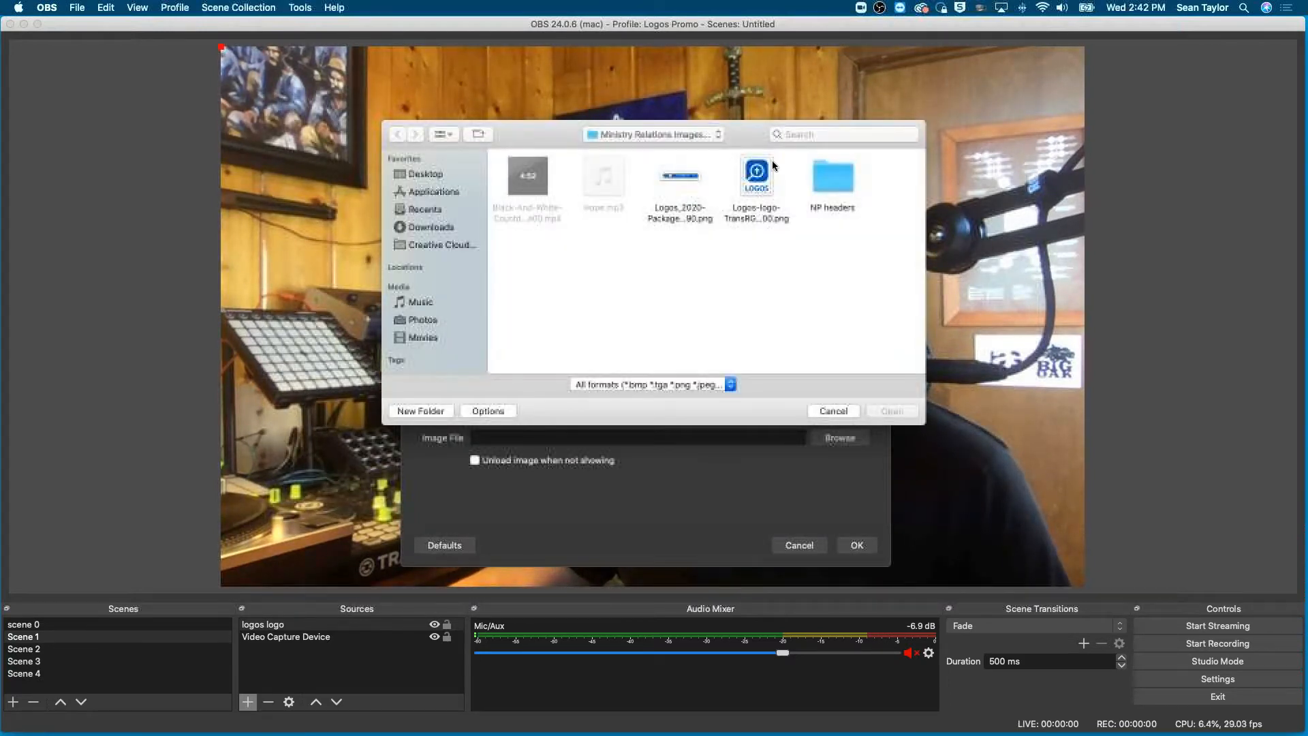
click(756, 182)
click(894, 412)
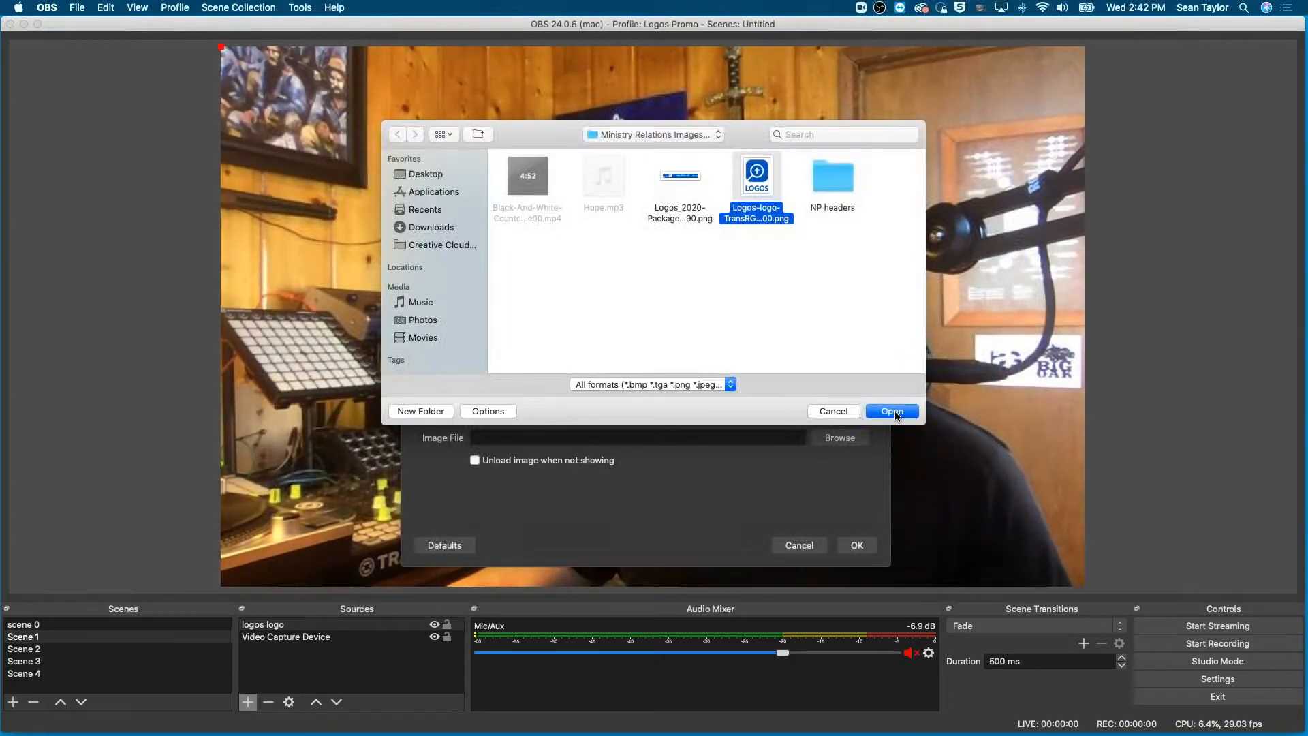
click(857, 548)
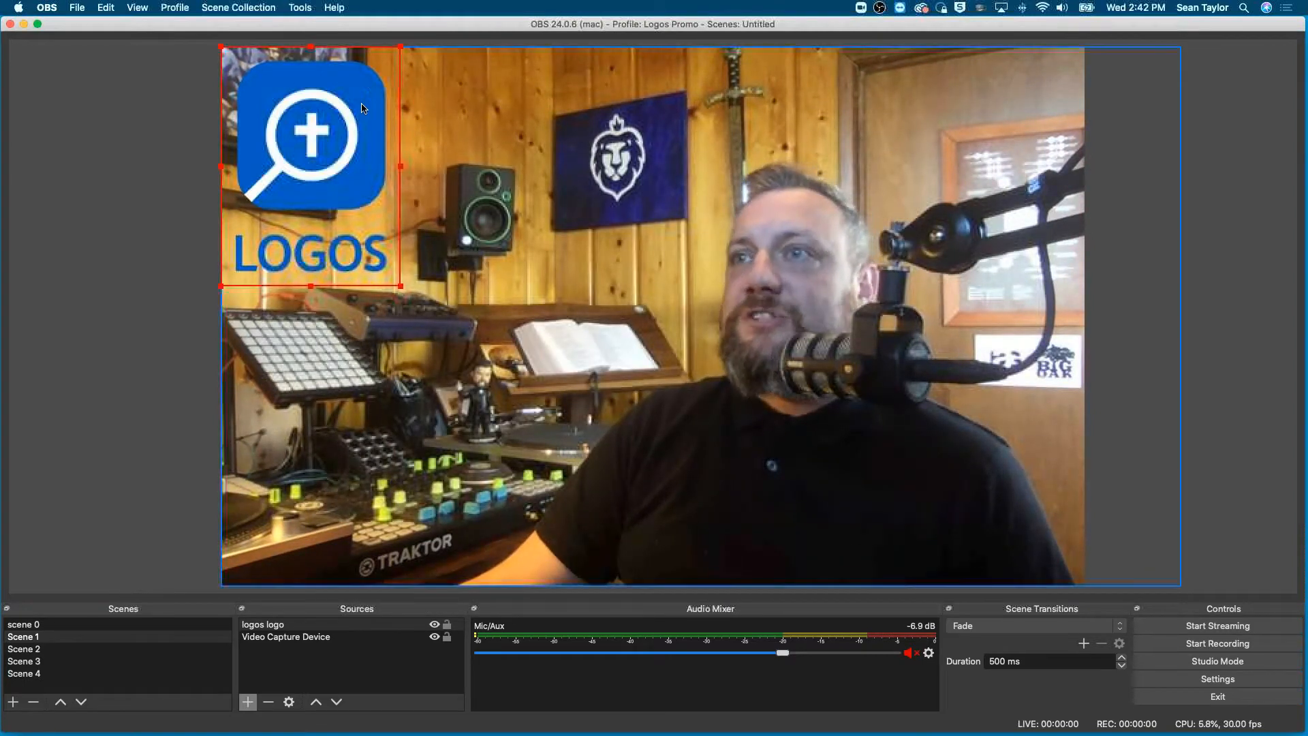
- Move the logo to the canvas's lower-right corner and shrink it, with the LOGOS lettering cut off below the canvas edge
drag(320, 170, 334, 184)
drag(373, 97, 1038, 447)
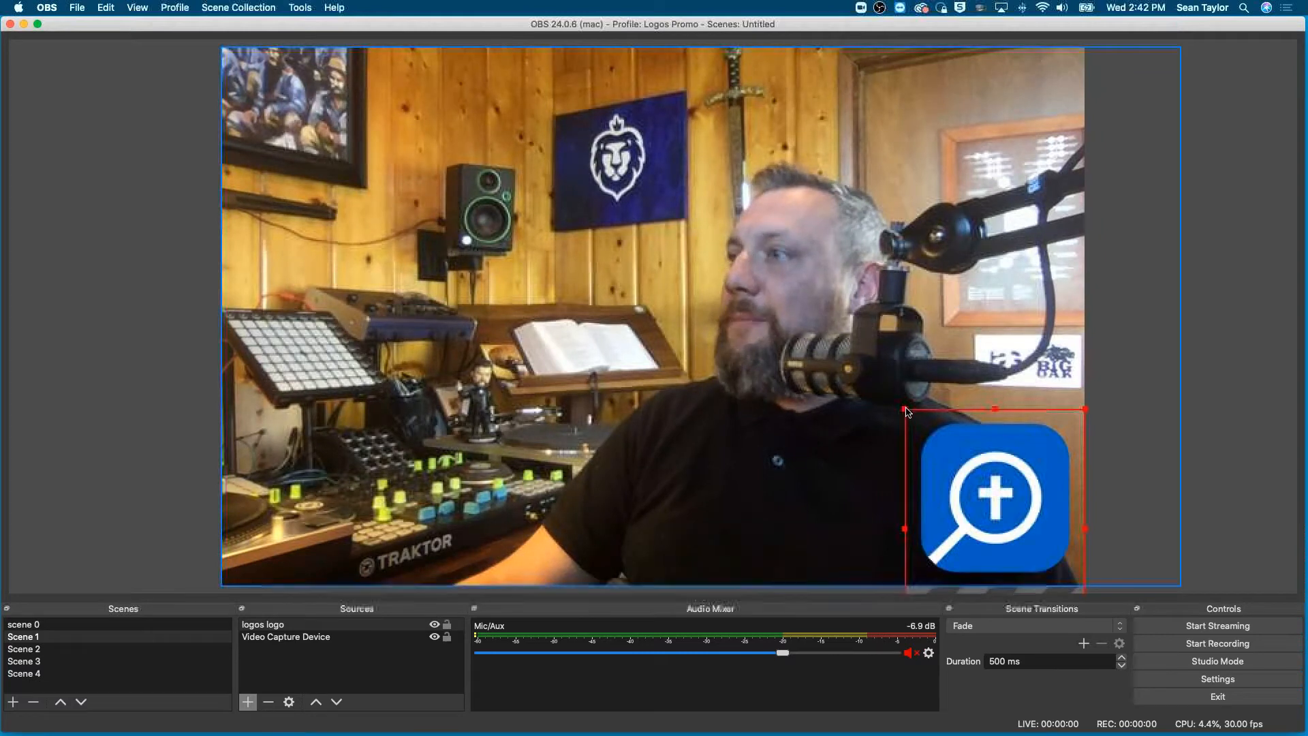
drag(907, 411, 967, 489)
drag(989, 543, 988, 522)
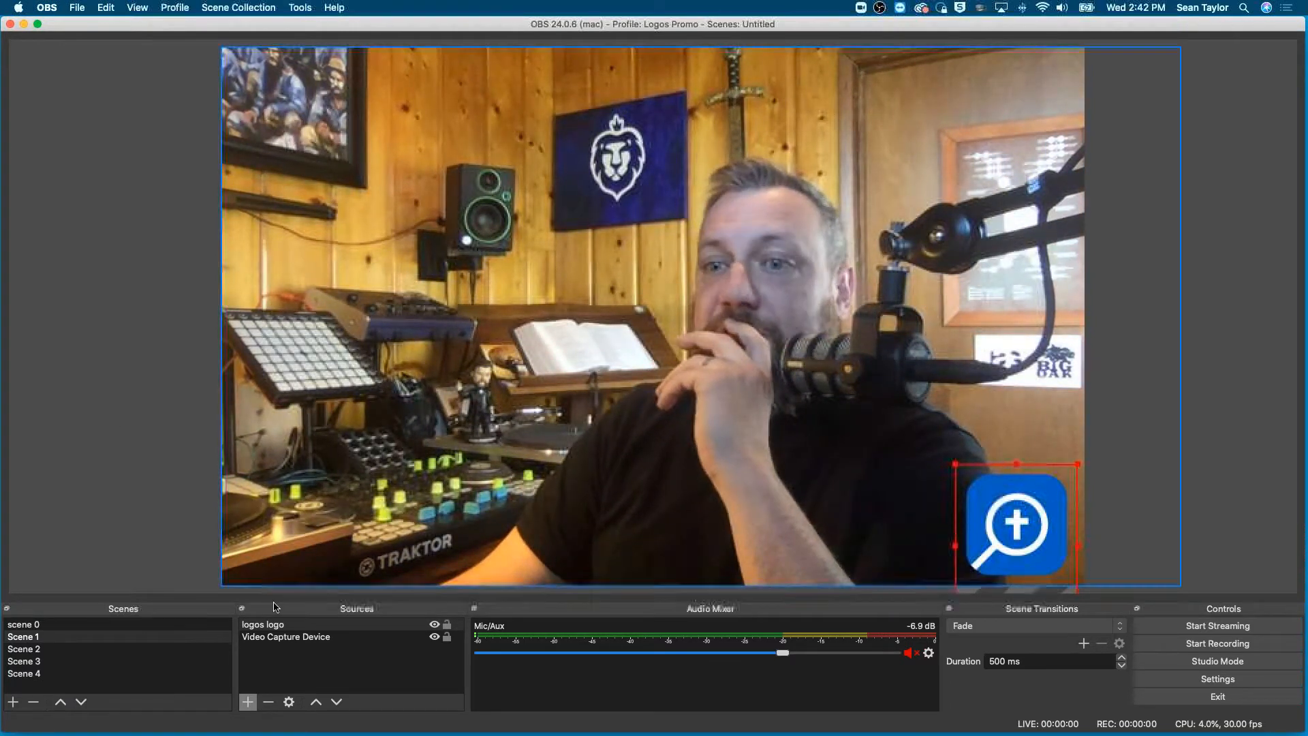
- Add a new video capture source, Video Capture Device 2, to Scene 2 using the FaceTime HD Camera (Built-in)
click(28, 660)
click(30, 649)
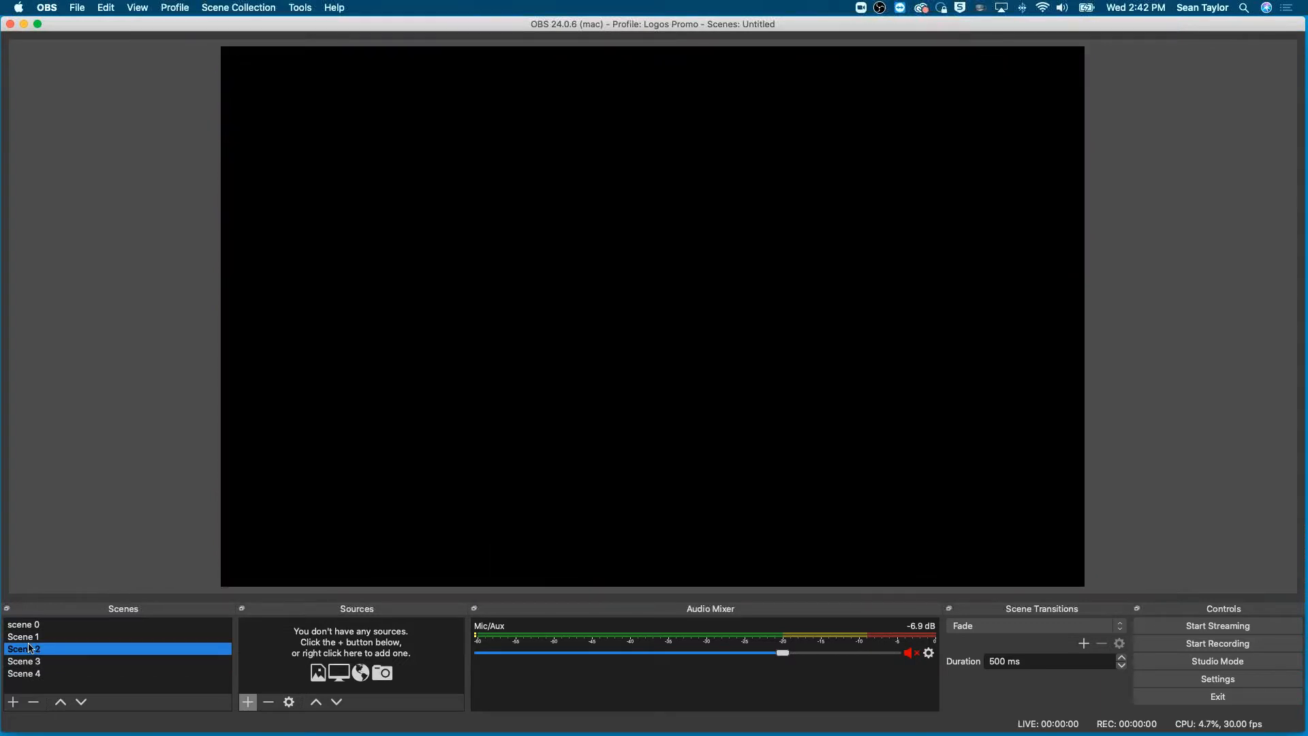
key(super+Tab)
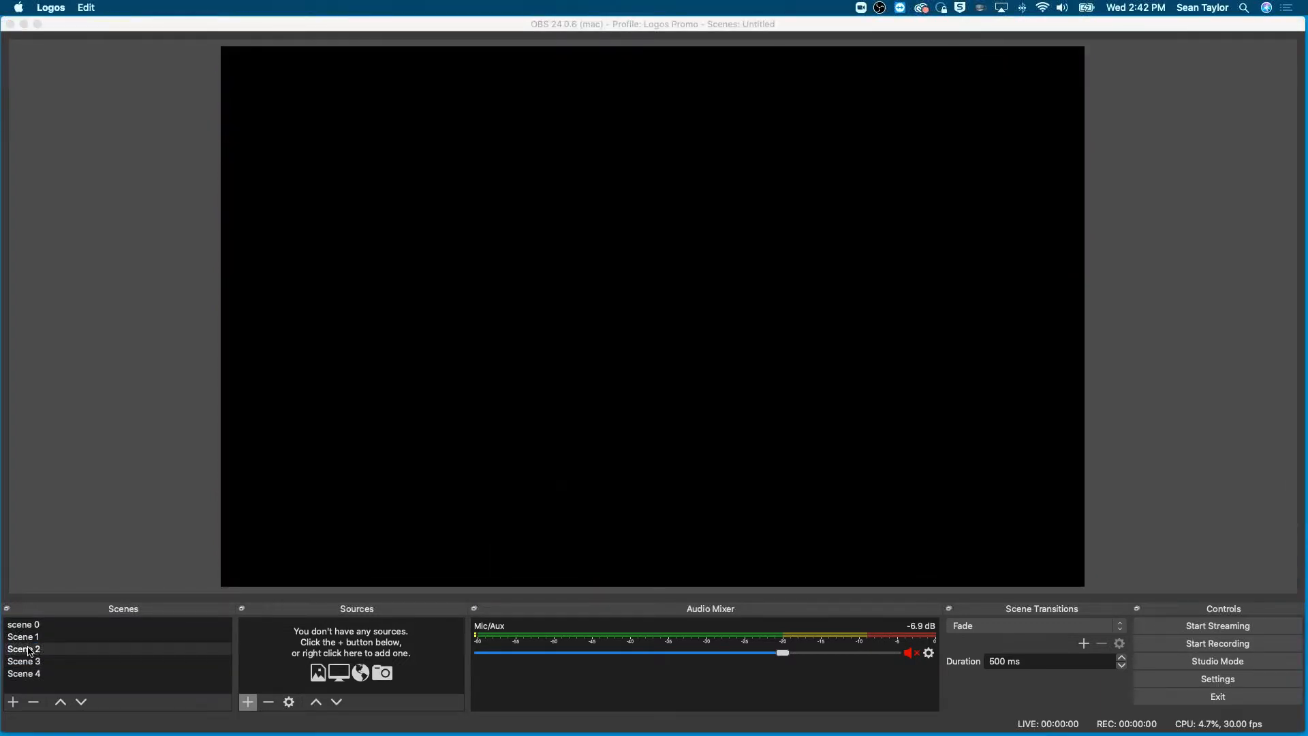
key(super+Tab)
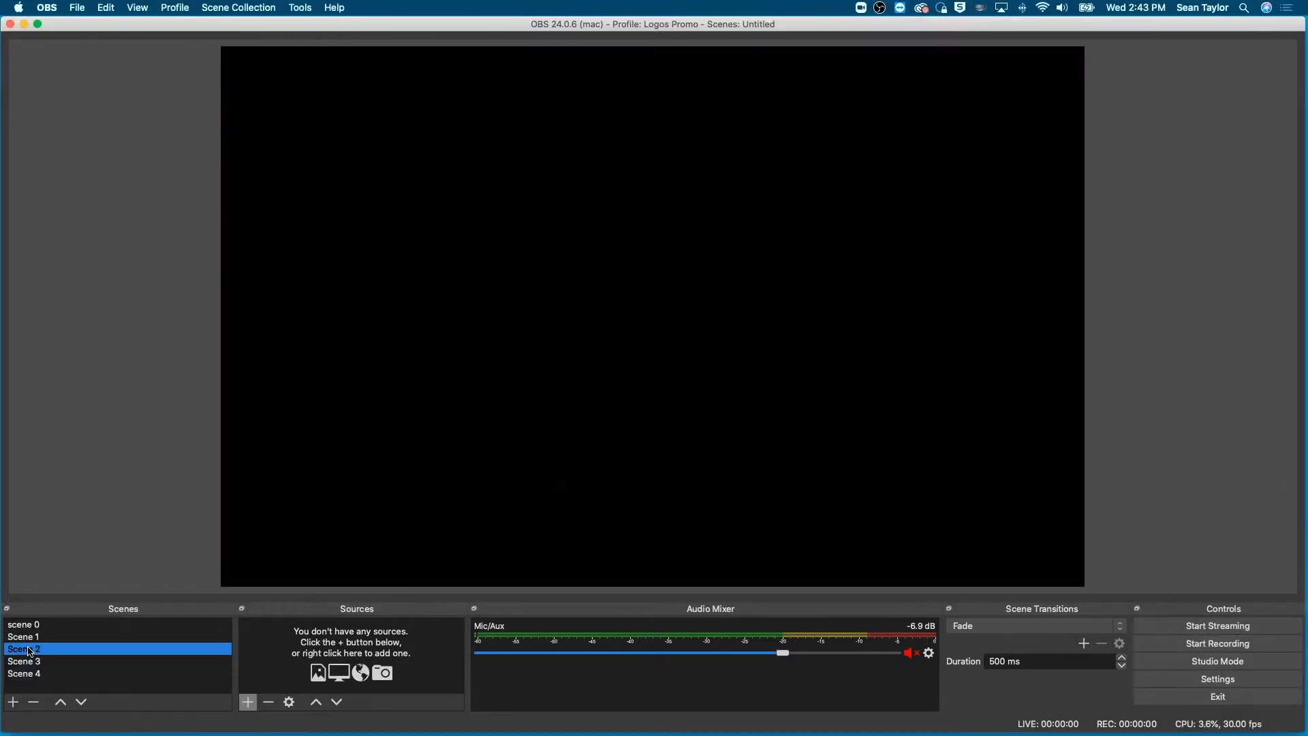
click(249, 703)
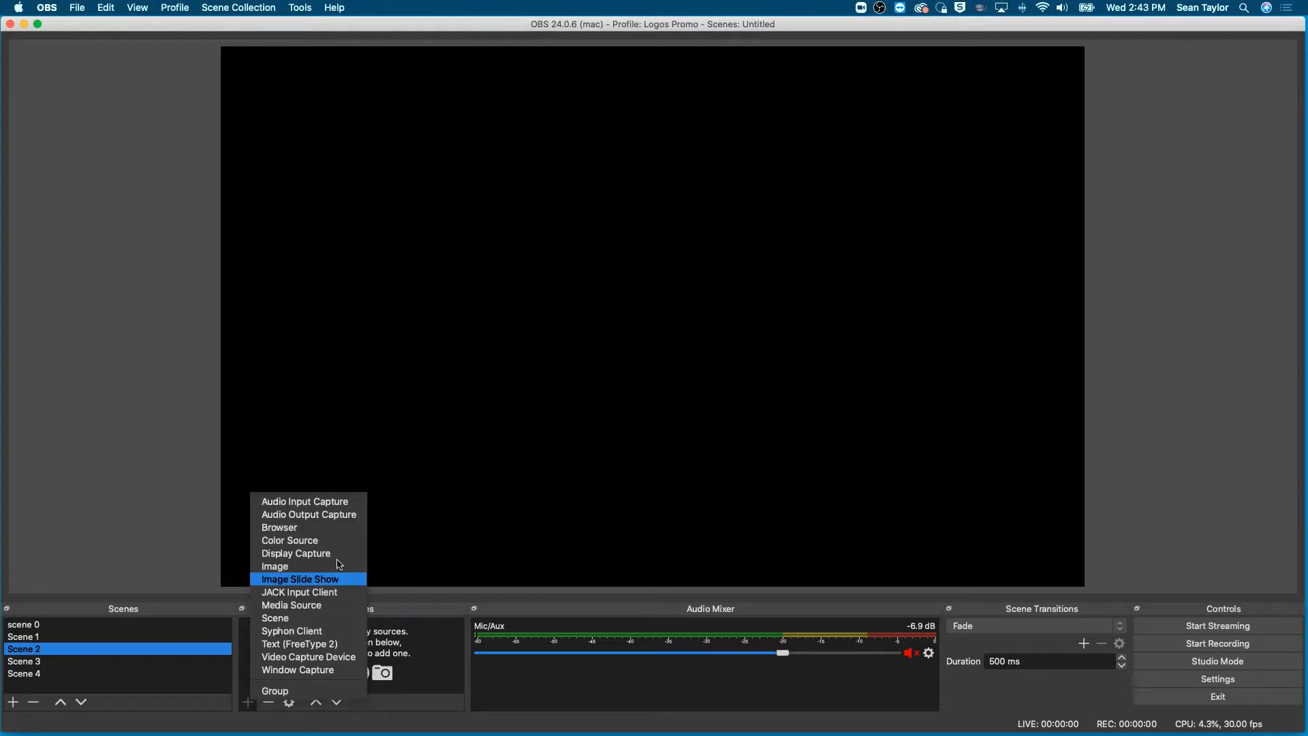
click(308, 657)
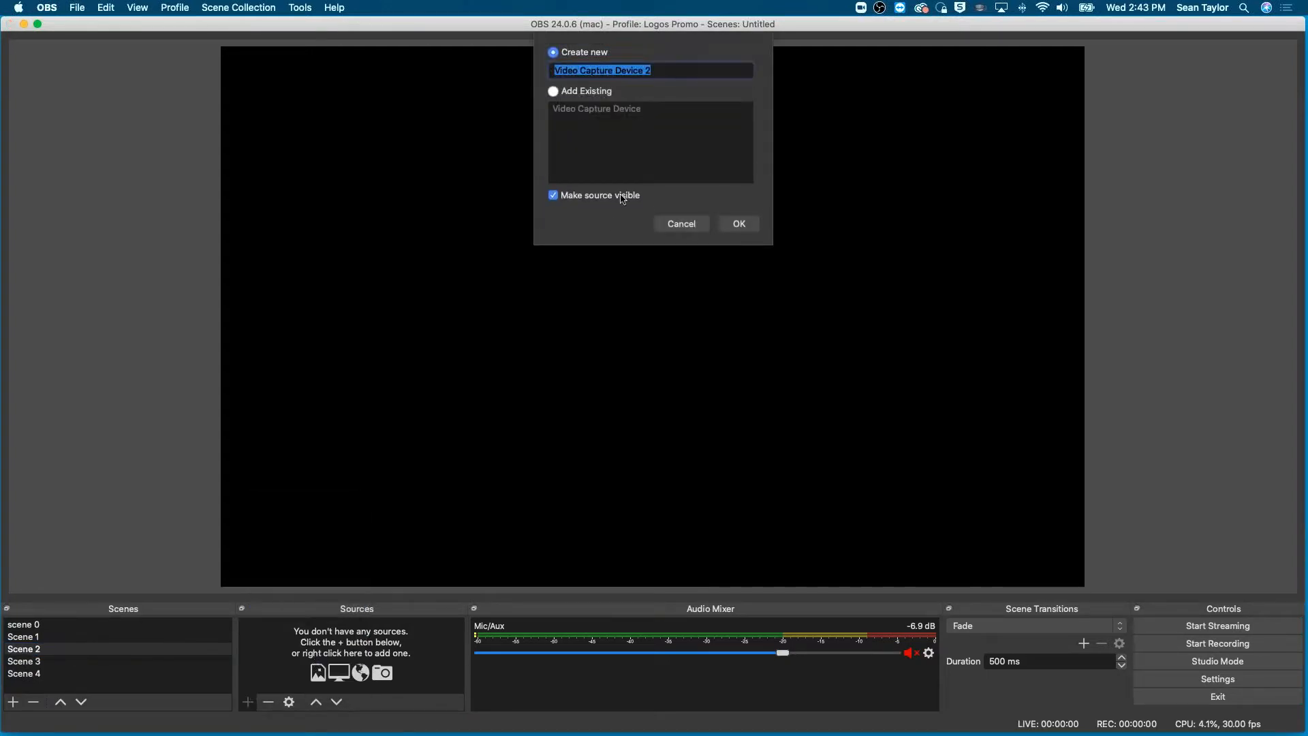
click(742, 225)
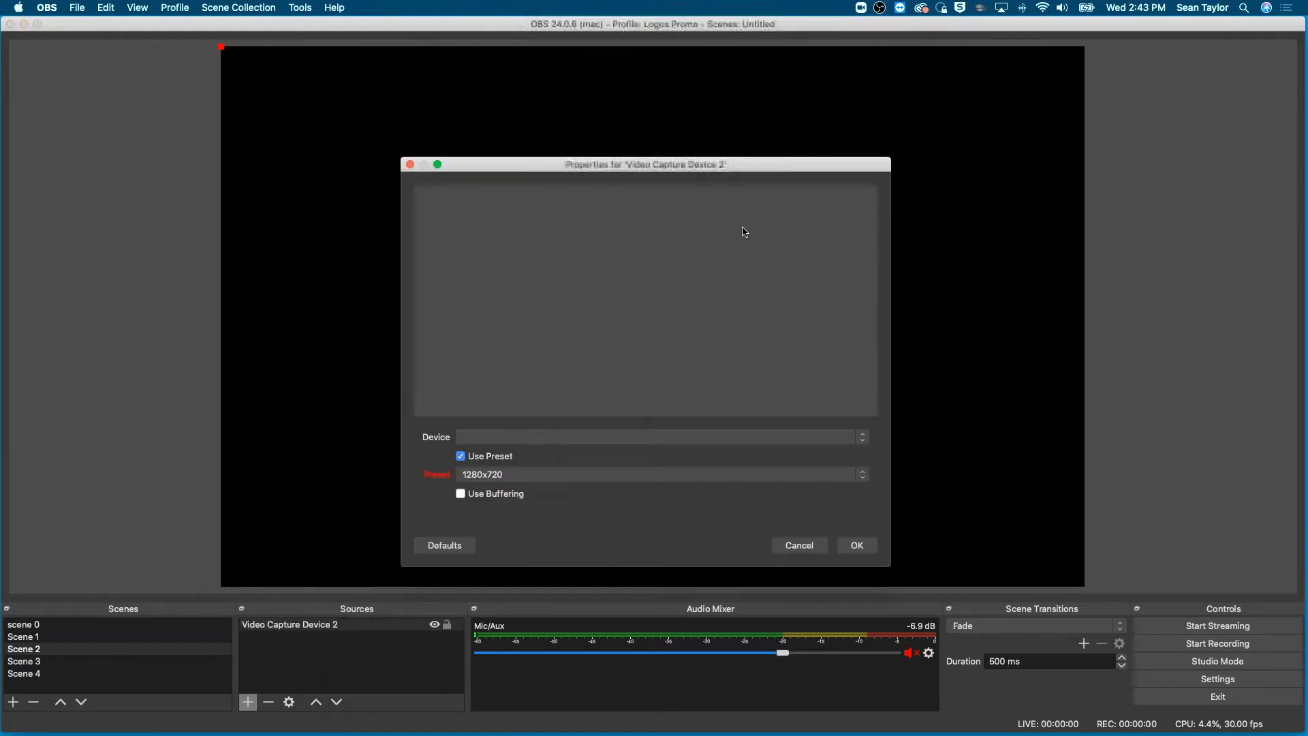
click(526, 444)
click(522, 448)
click(856, 549)
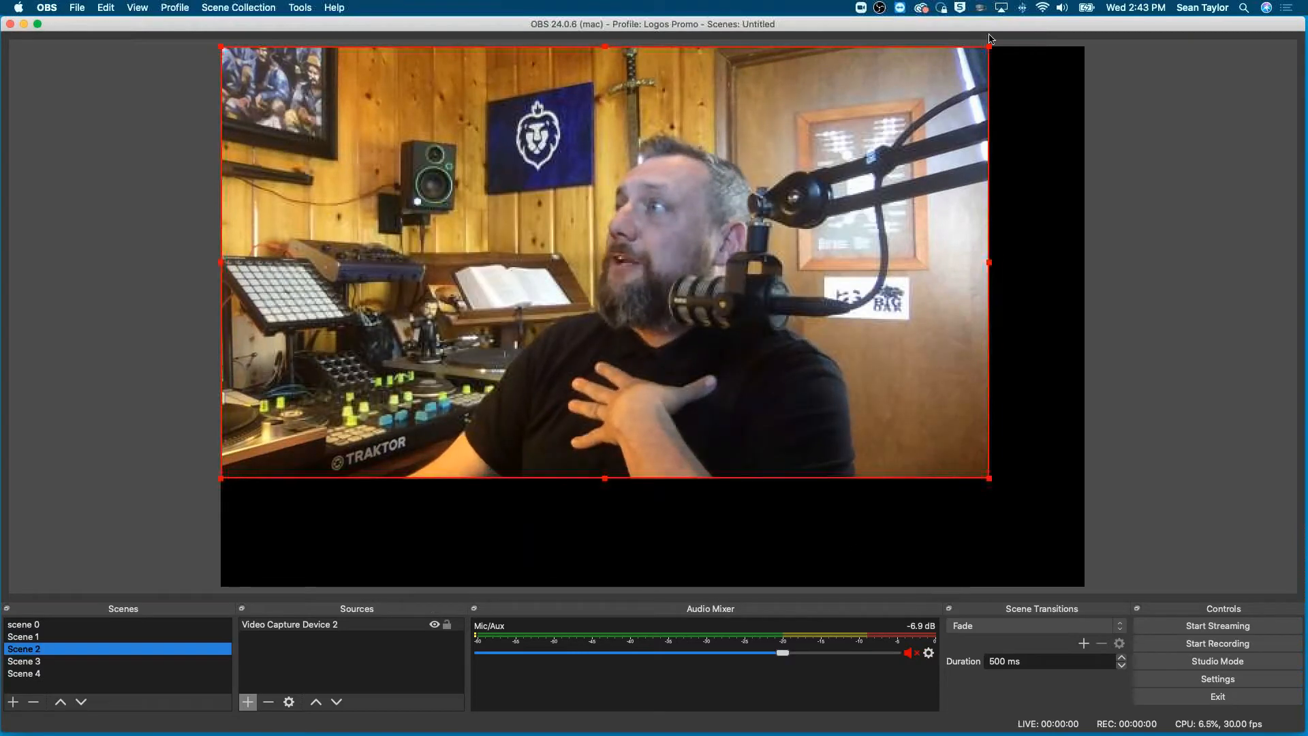
- Shrink Scene 2's camera image to about a fifth of the canvas width and place it low along the canvas's left edge
drag(992, 49, 297, 385)
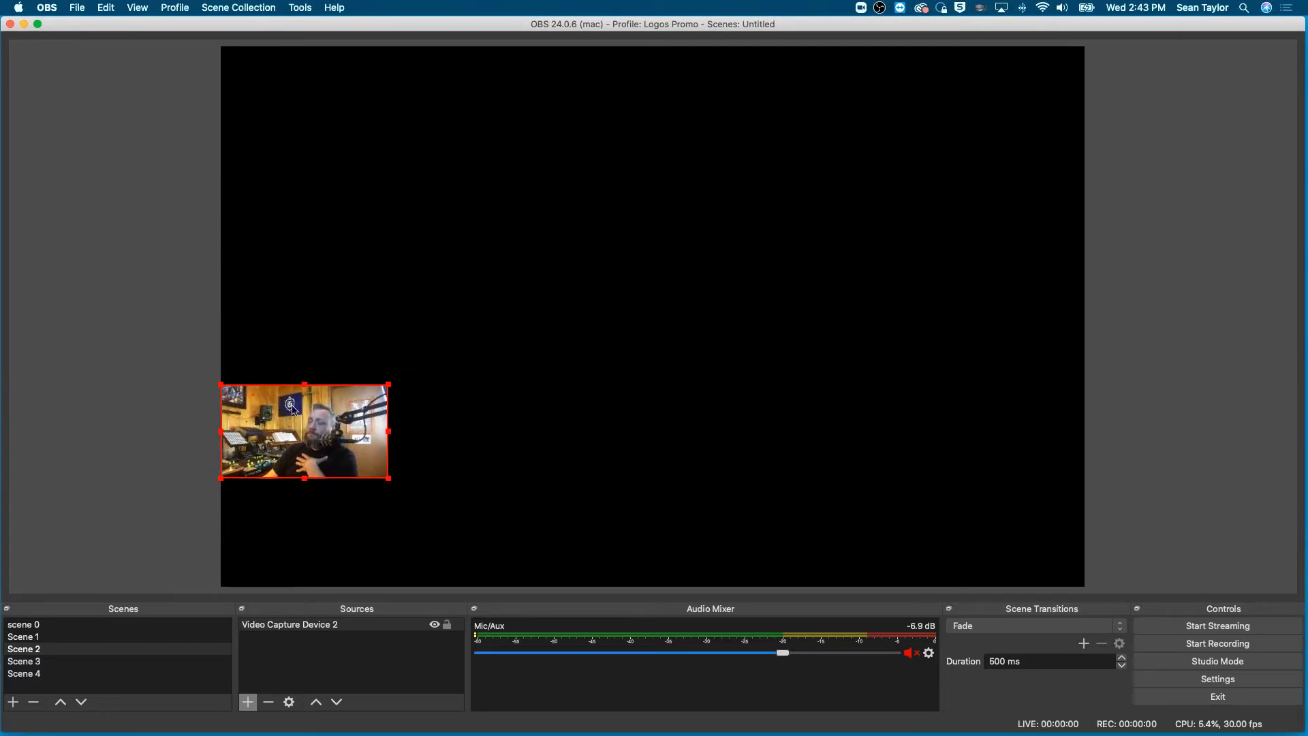
drag(294, 451, 285, 522)
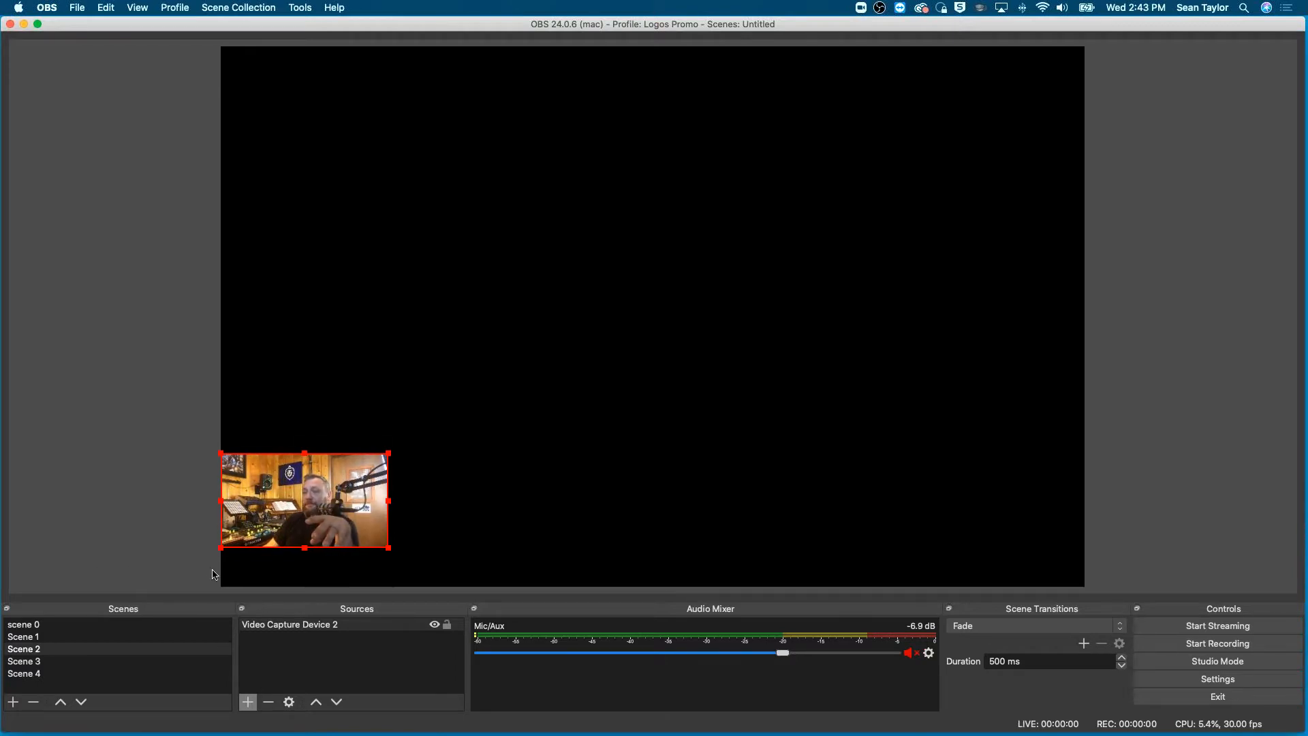
- Add a new image source named "30% off" to Scene 2
click(249, 702)
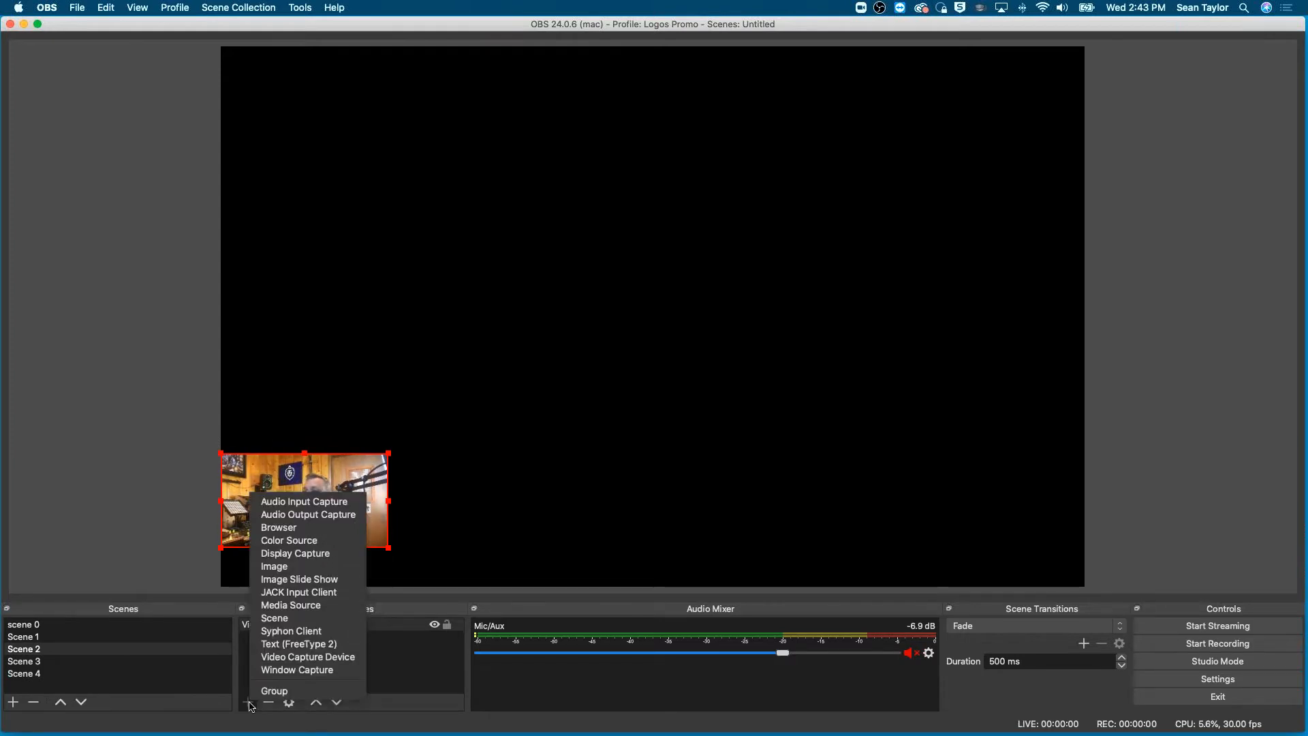
click(295, 569)
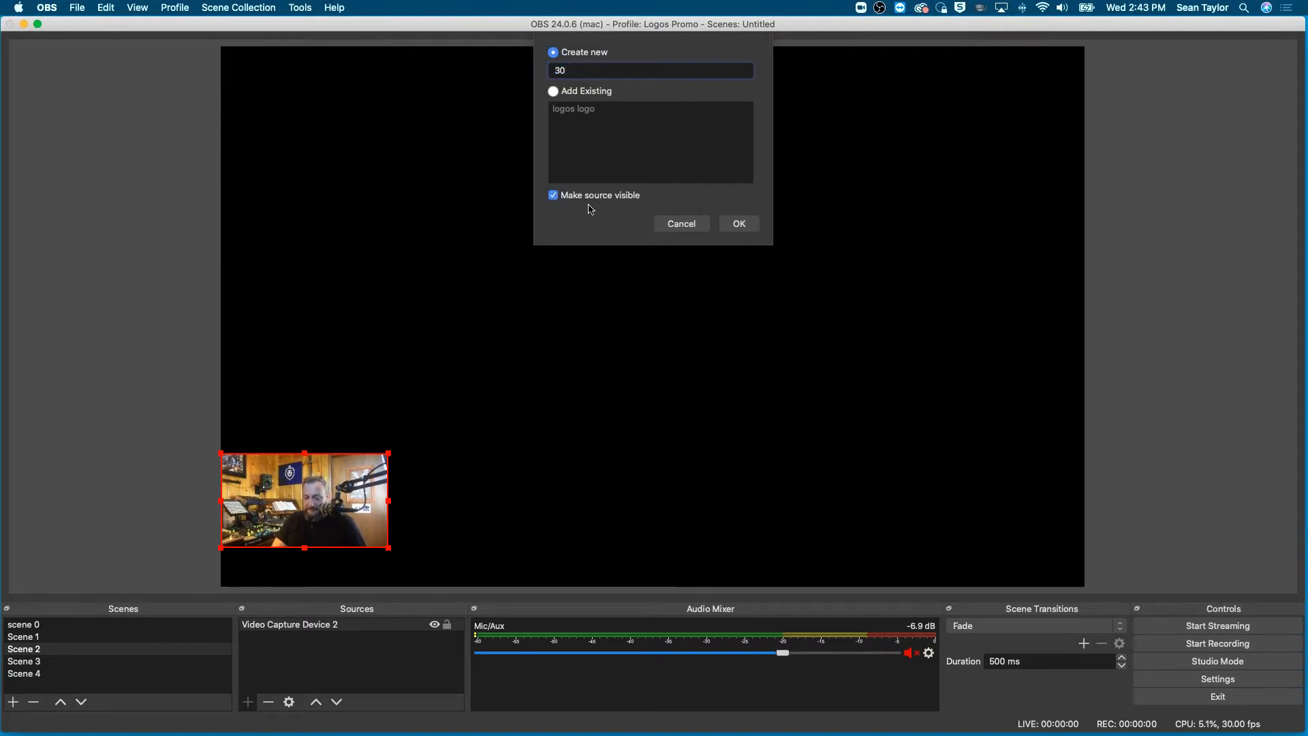
click(739, 224)
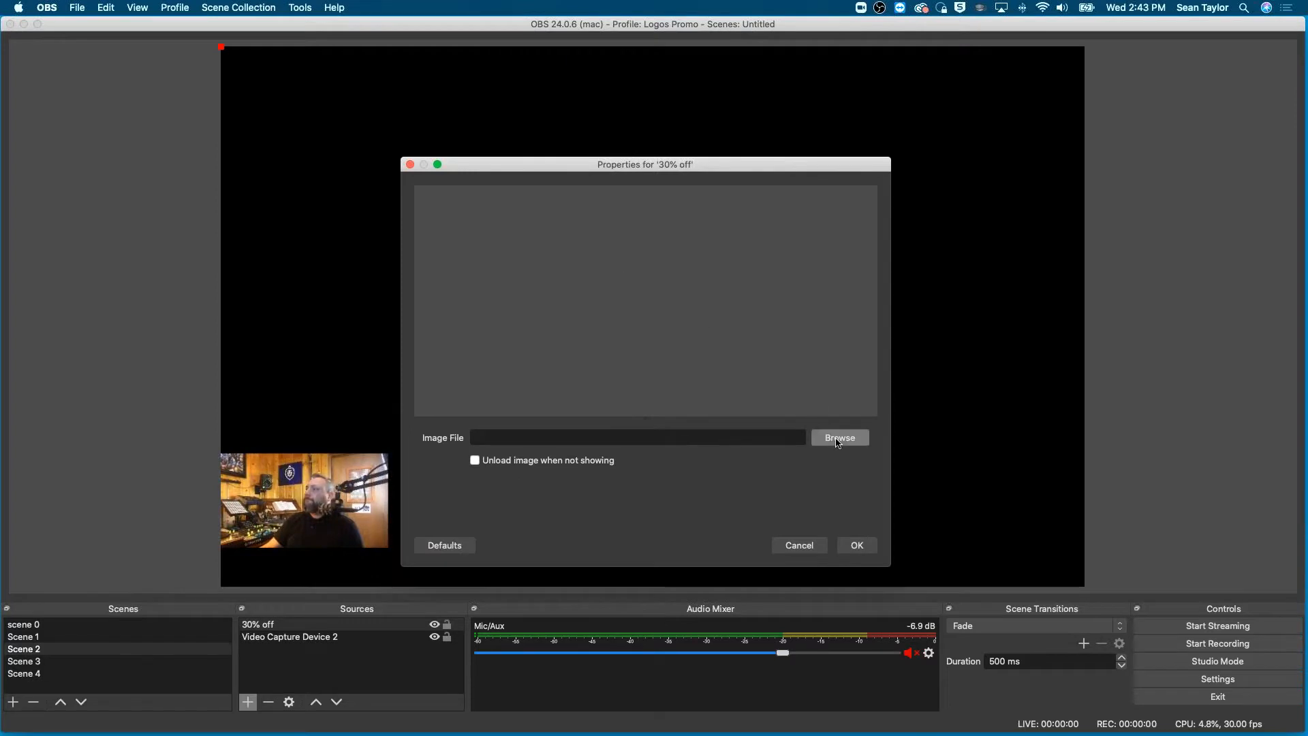
- Load Logos_2020-Package-Sale_FLAN-General_728X90.png into the 30% off source and move the banner to the canvas's bottom-left corner
click(838, 441)
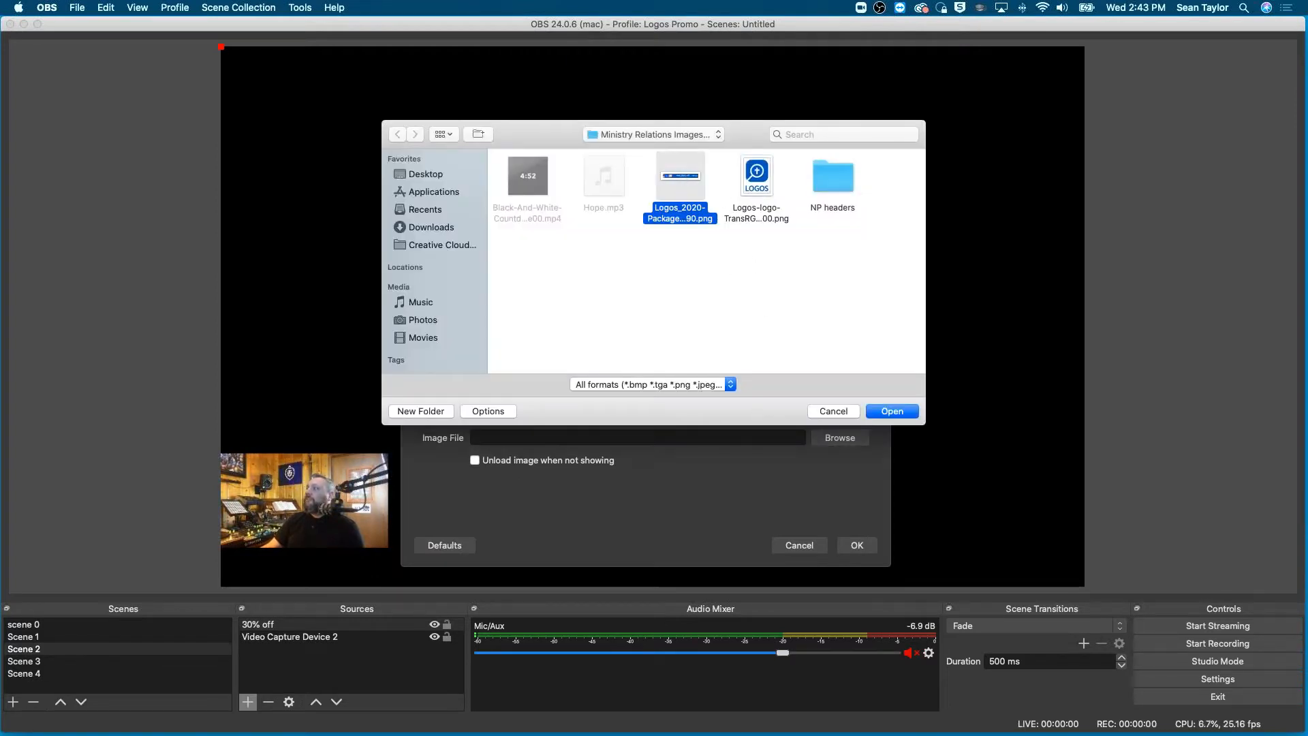
click(892, 412)
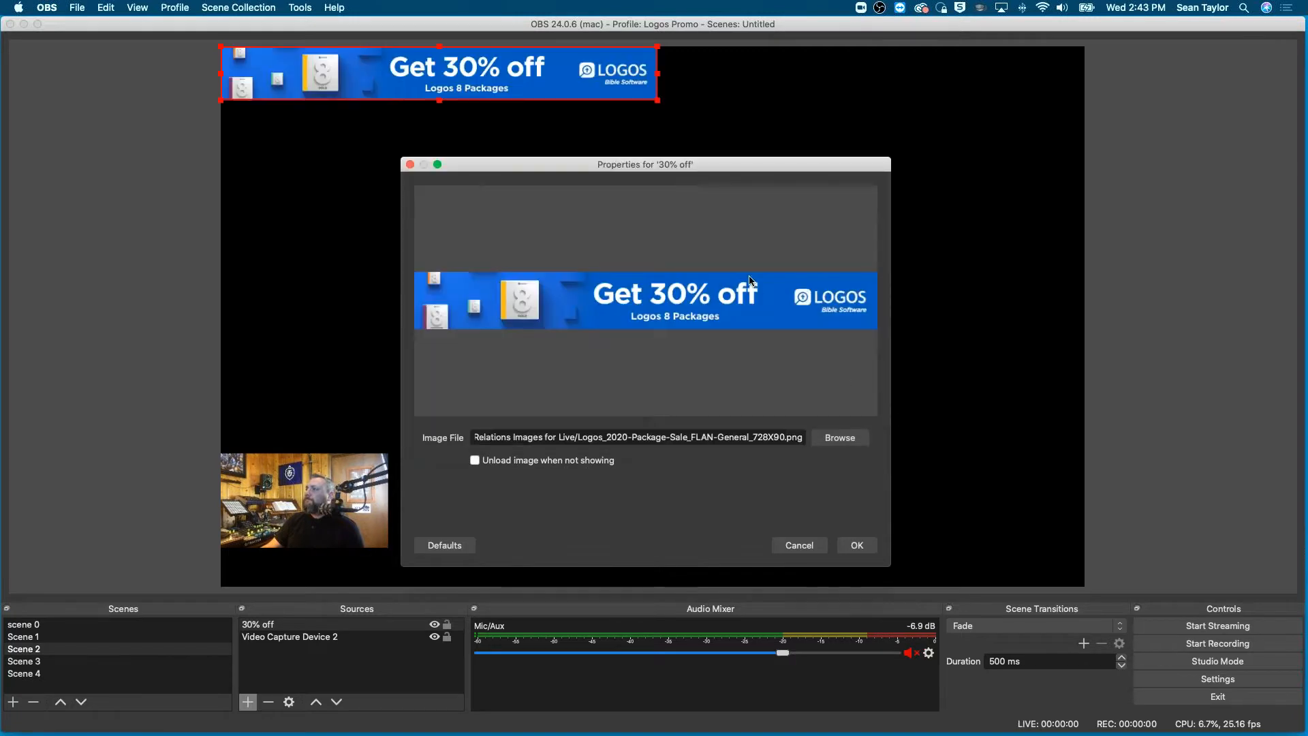
click(857, 547)
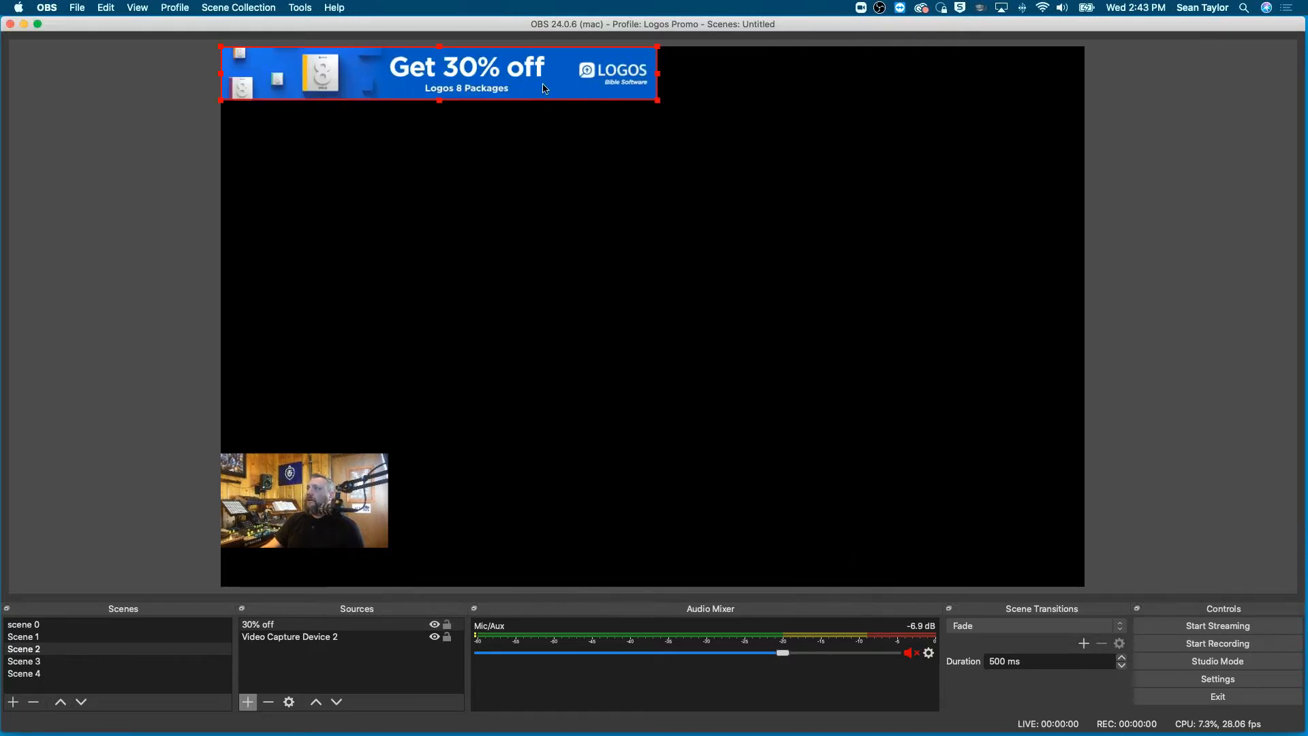
drag(541, 77, 547, 562)
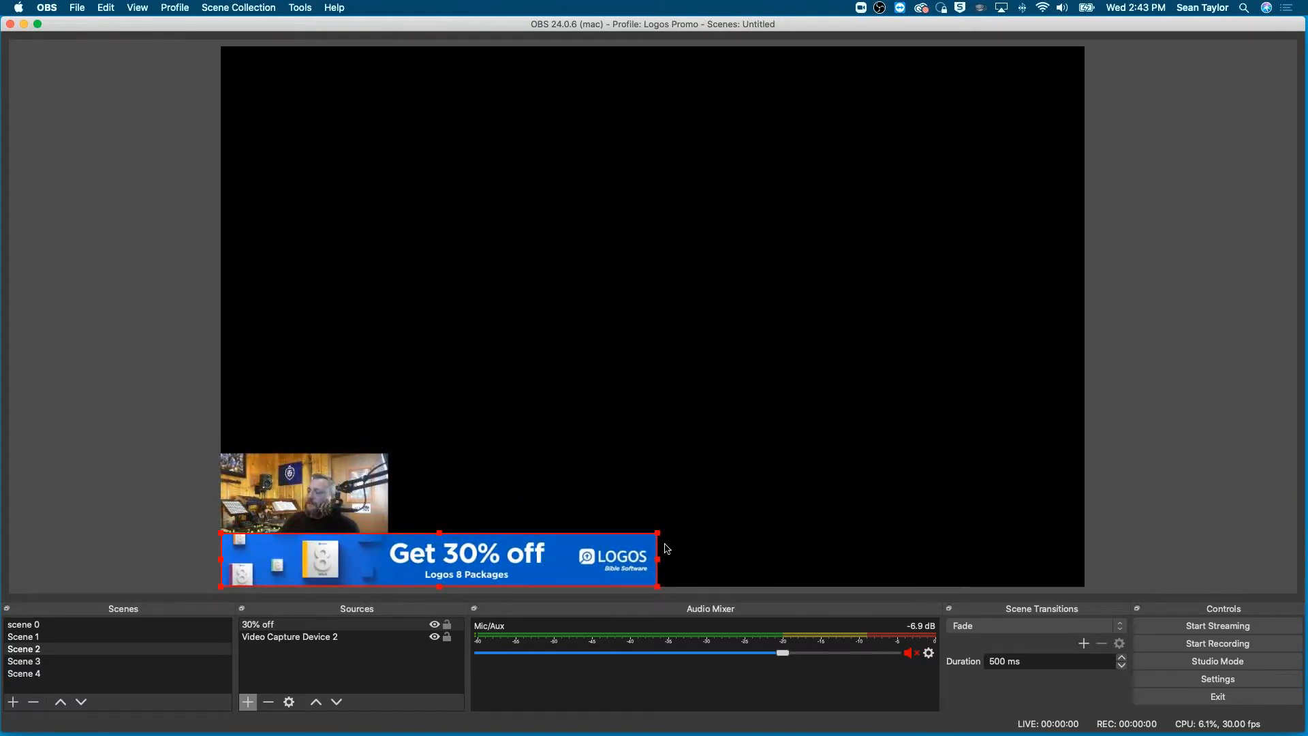
- Shrink the 30% off banner to the camera image's width and lower the camera image onto the banner's top edge
drag(439, 532, 324, 565)
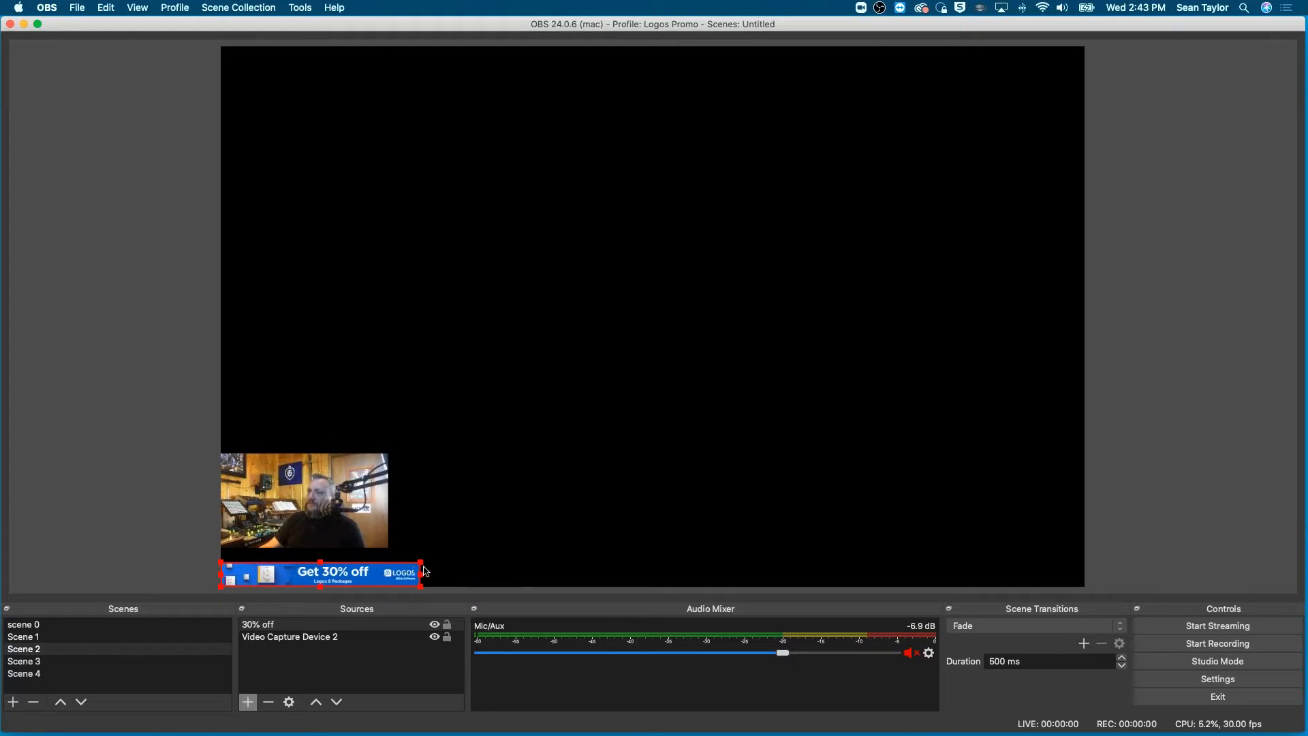
drag(415, 566, 372, 545)
click(373, 531)
click(480, 525)
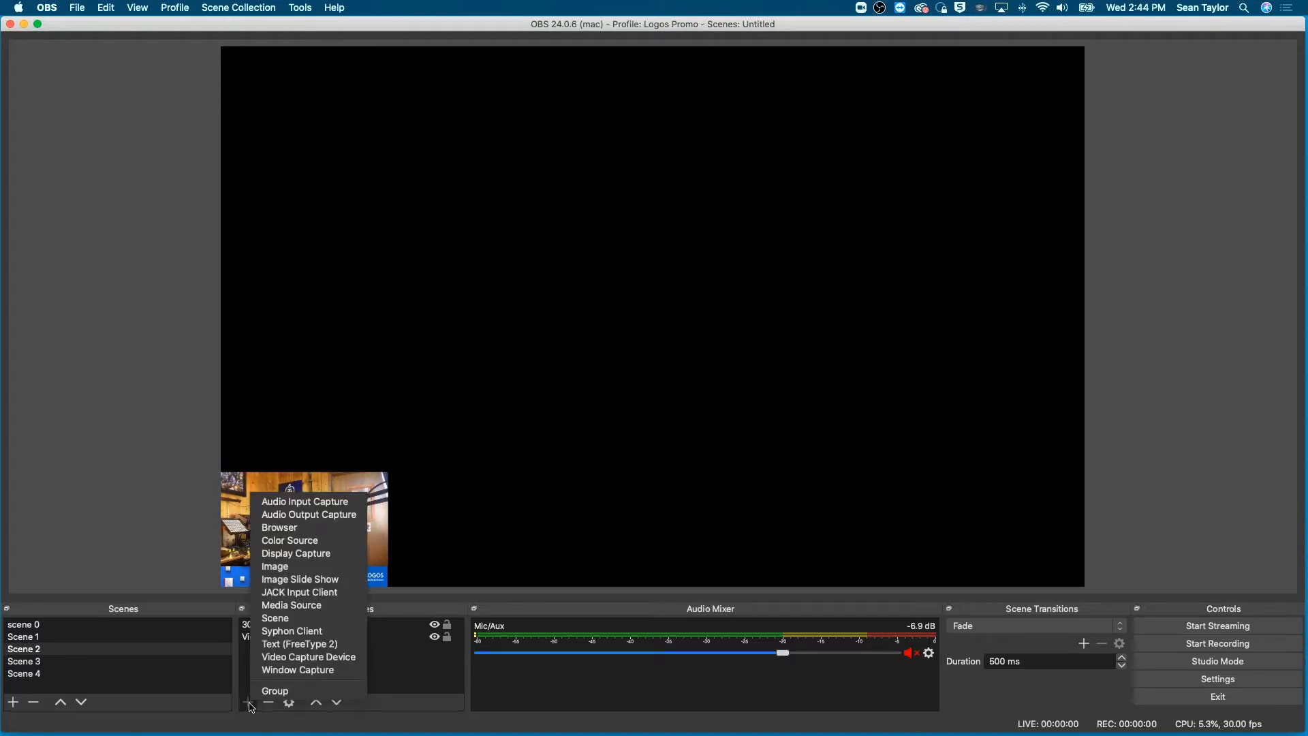
- Add a new image source to Scene 2, named with the presenter's first name followed by "banner"
click(300, 567)
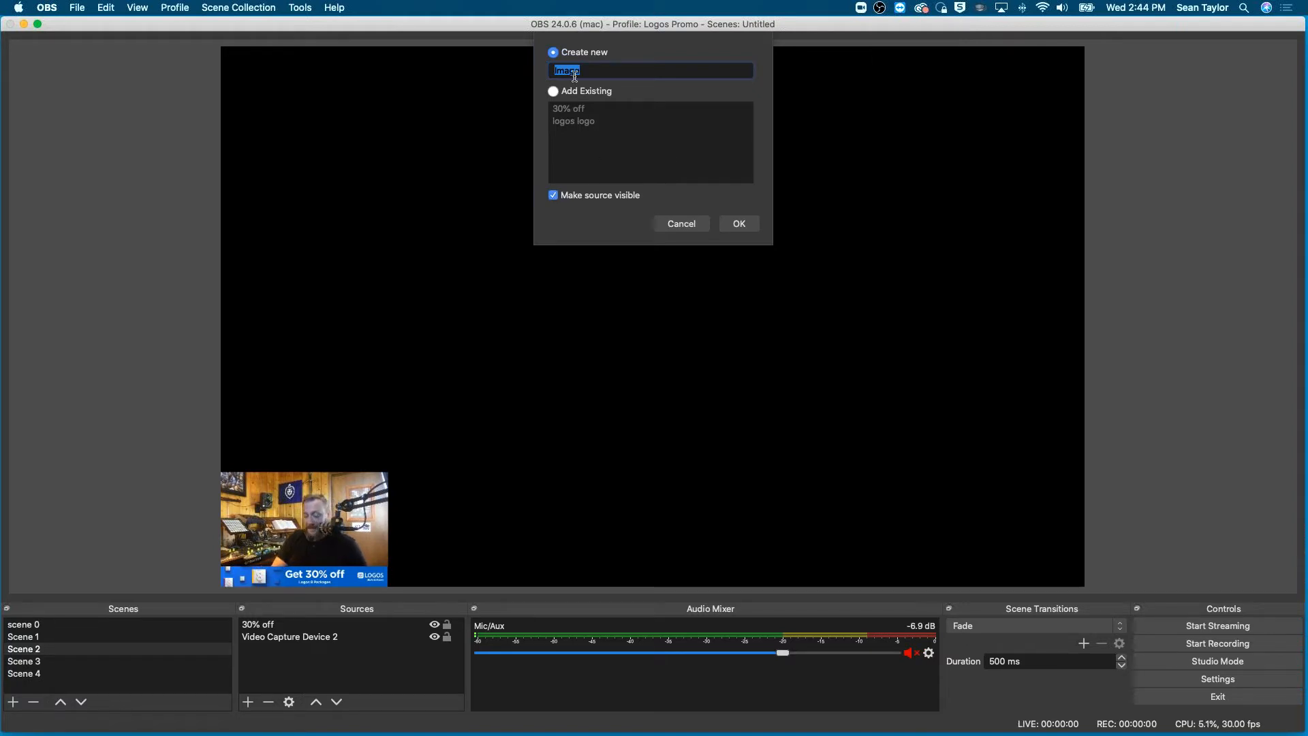
text(banner)
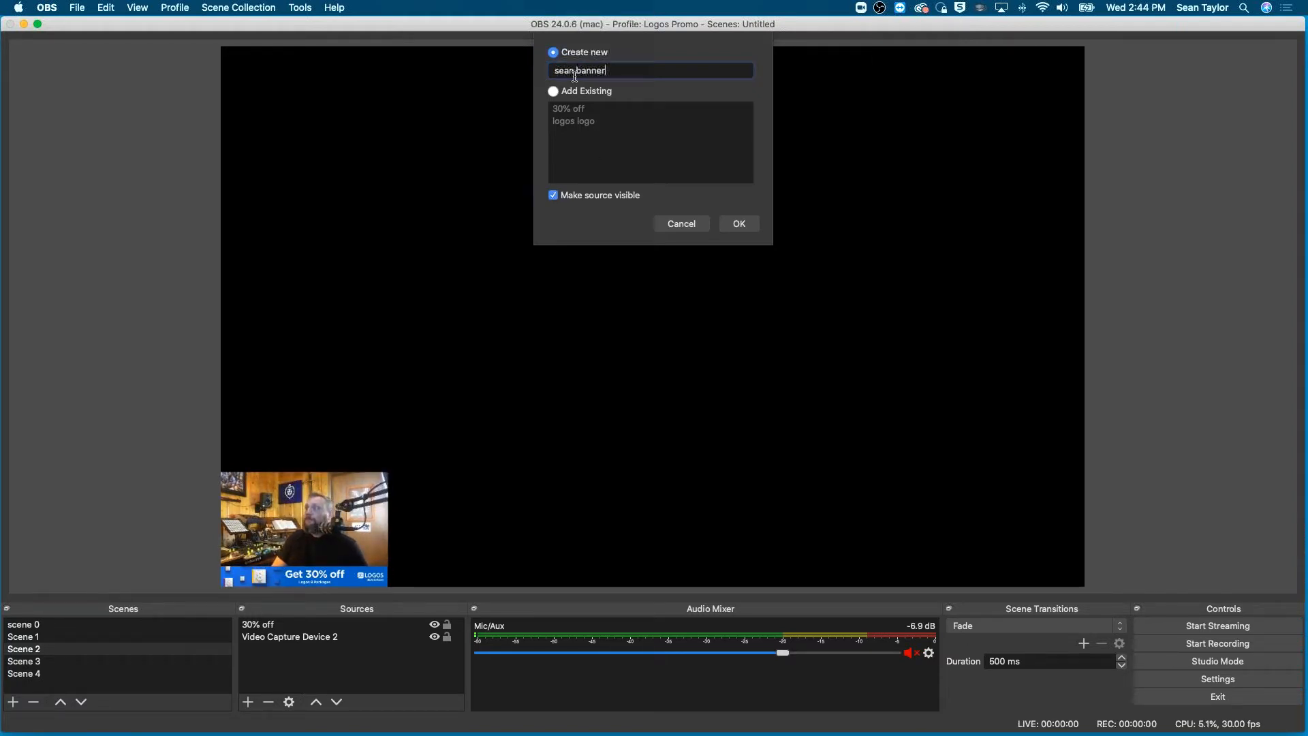
click(739, 224)
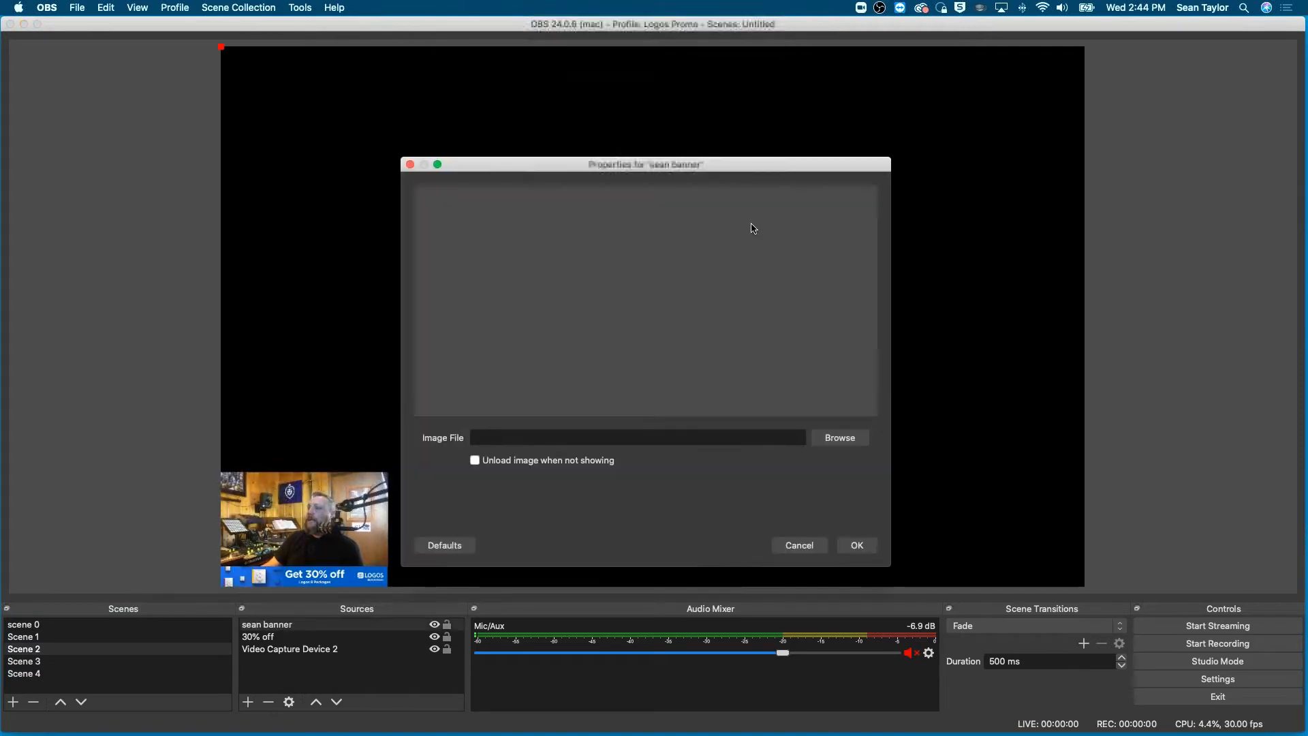
- Load the presenter's header image from the NP headers folder into the new banner source
click(832, 439)
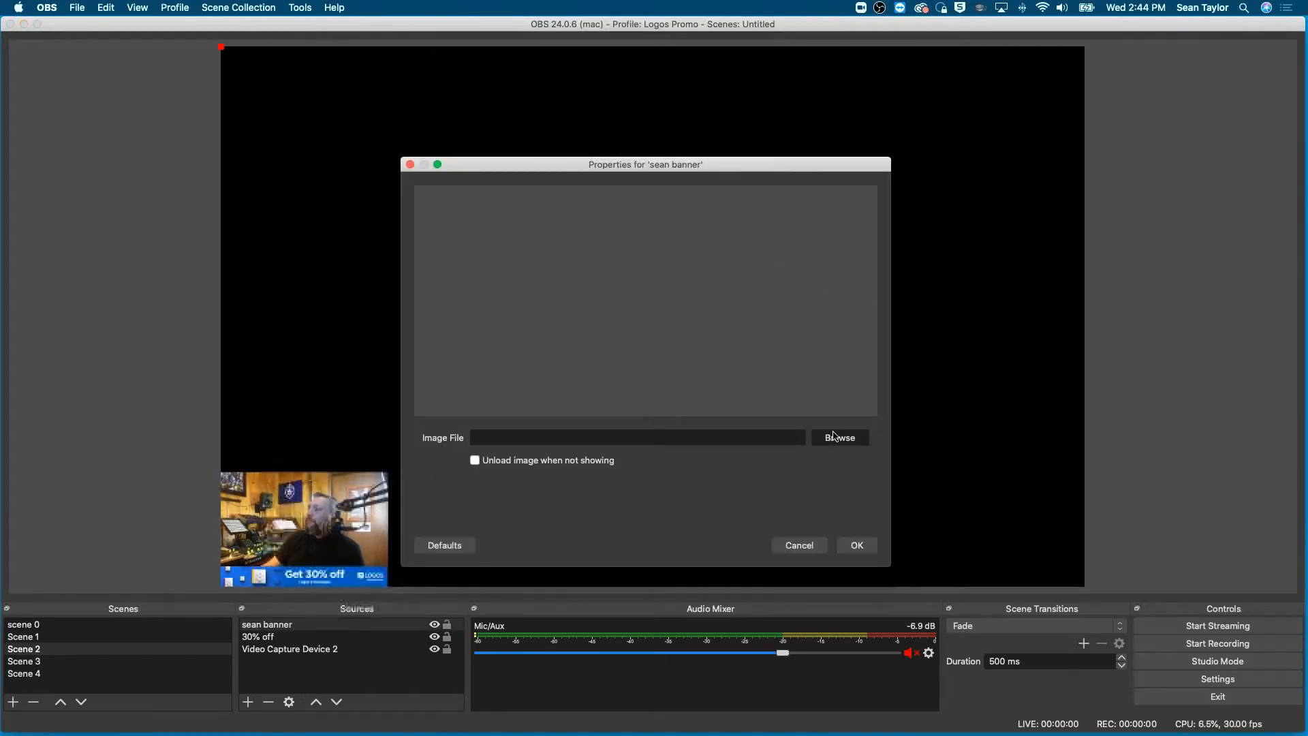
double_click(836, 170)
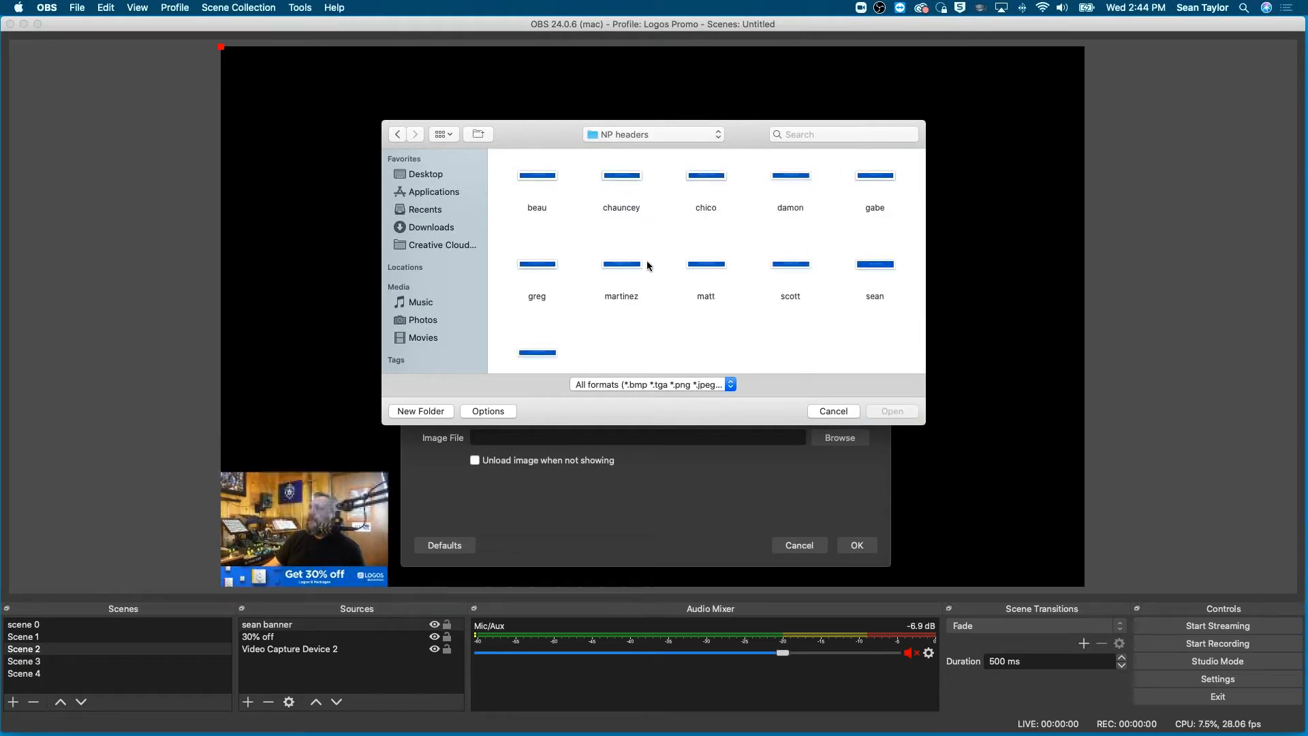
scroll(647, 262, down, 2)
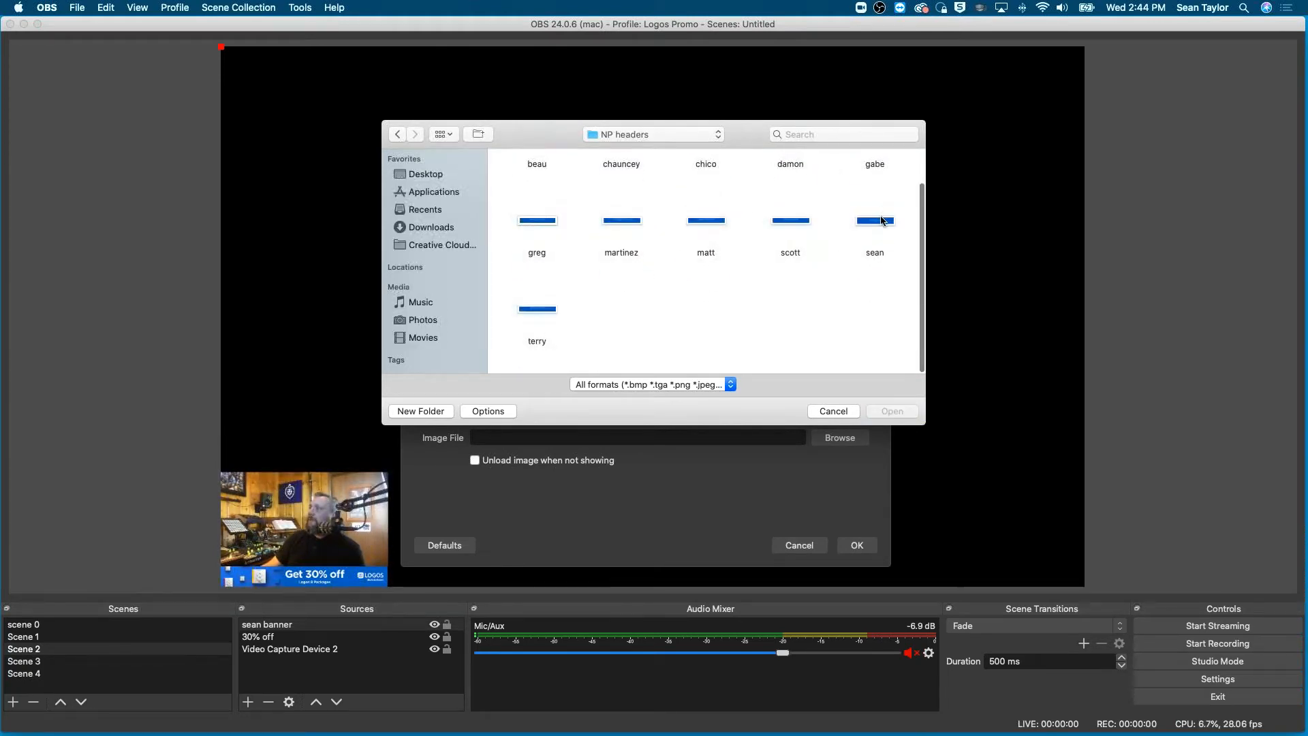
click(884, 221)
click(886, 412)
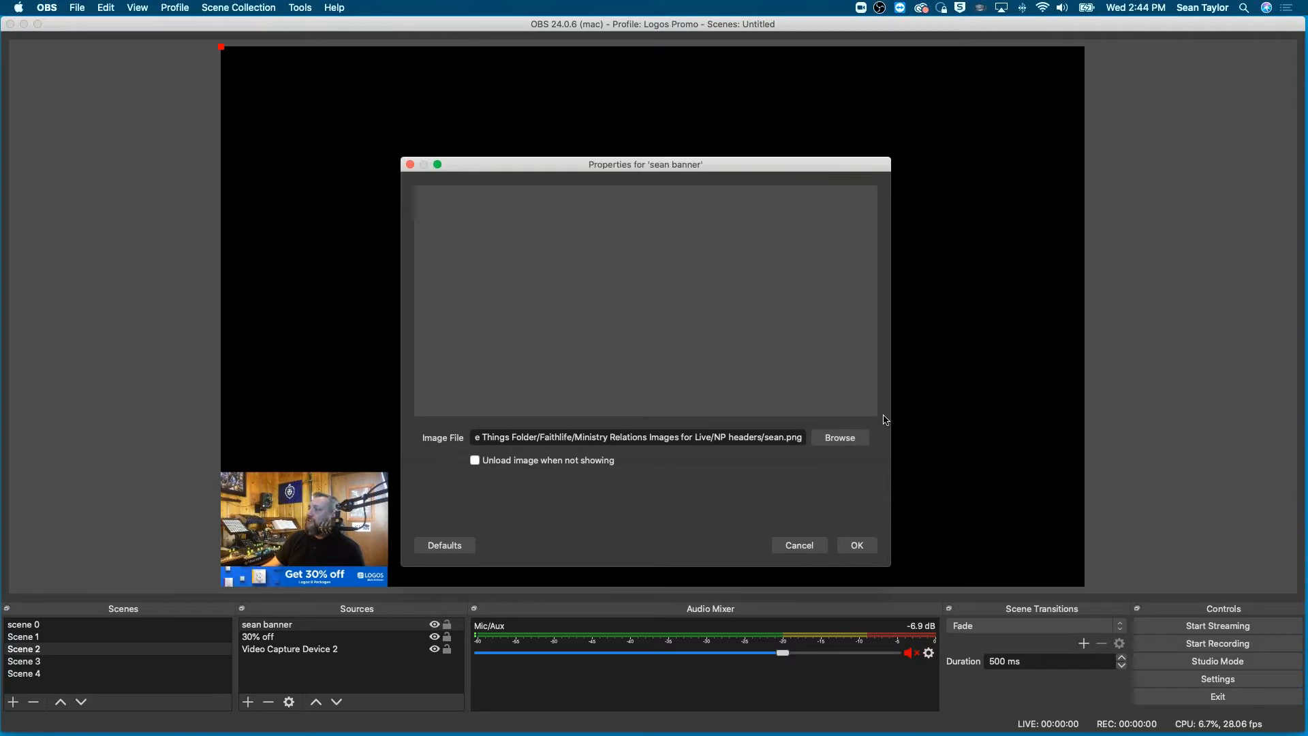
click(856, 546)
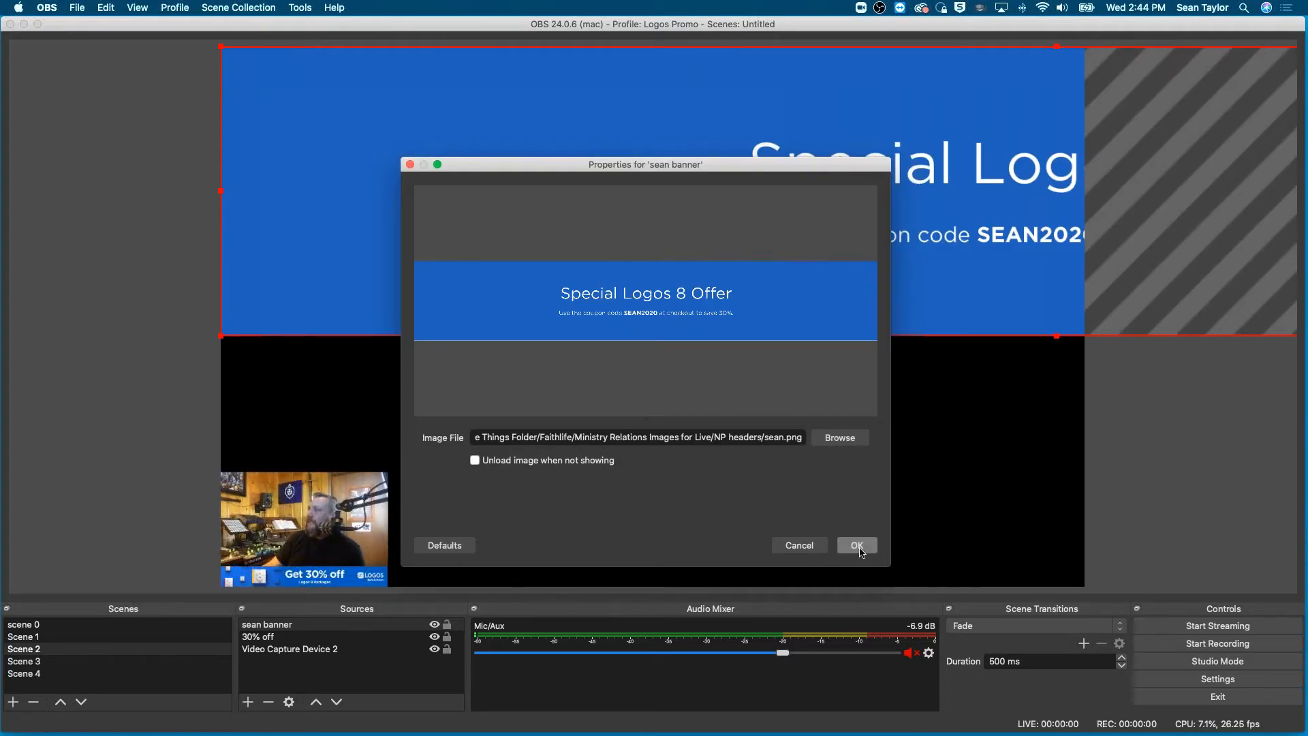
- Scale down the Special Logos 8 Offer banner and place it across the canvas's lower third, extending past both sides
drag(823, 229, 572, 529)
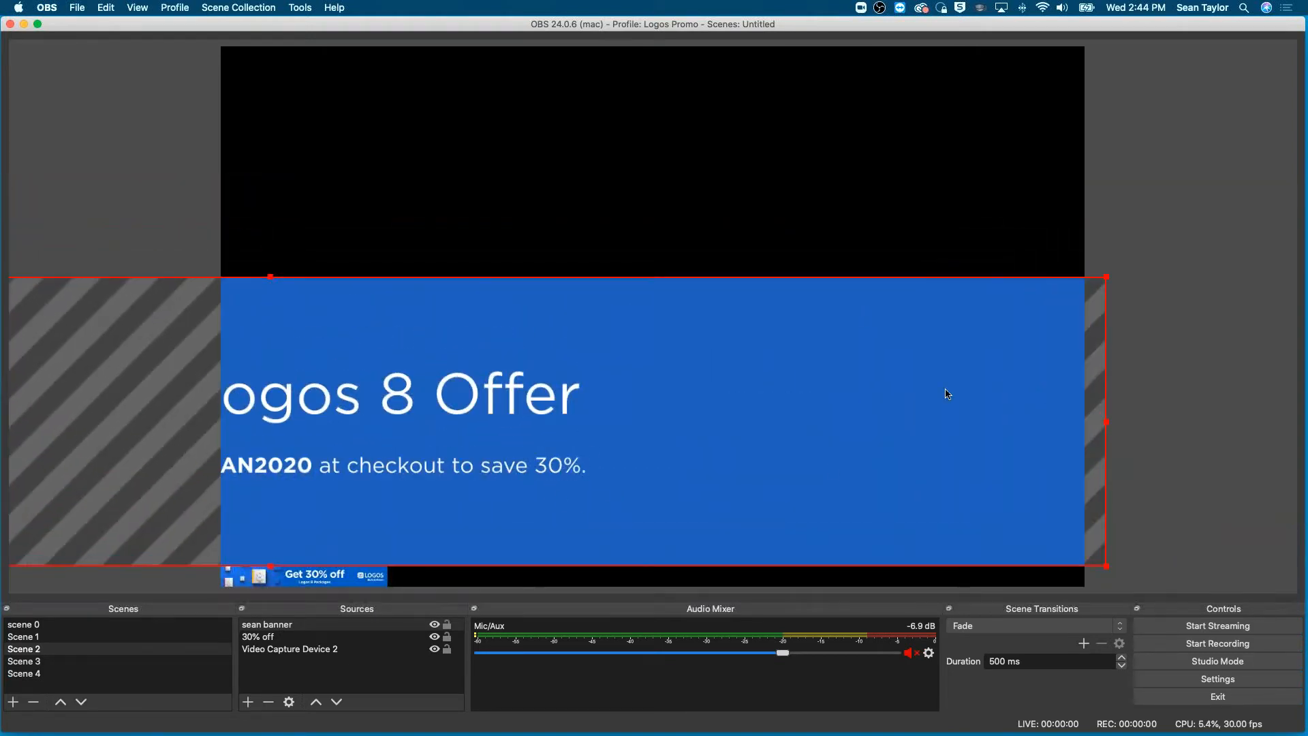
drag(1108, 282, 950, 541)
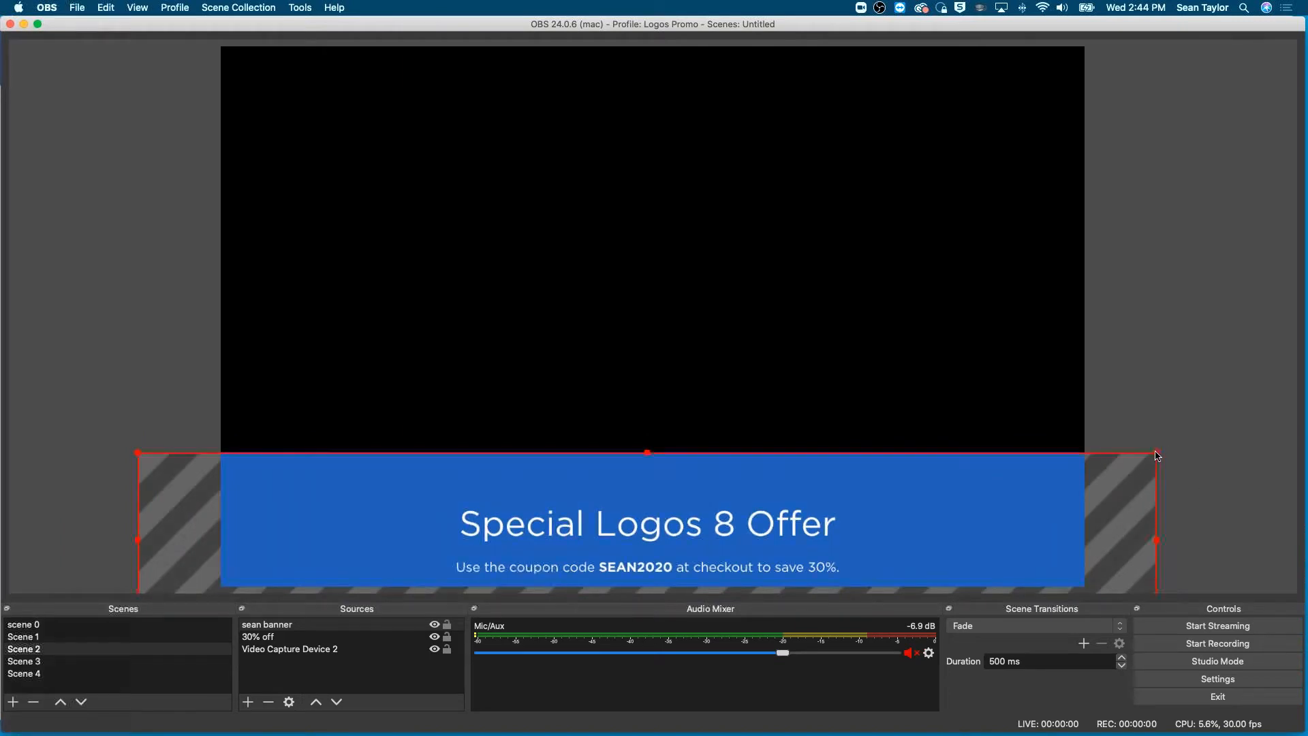
drag(1162, 454, 1296, 395)
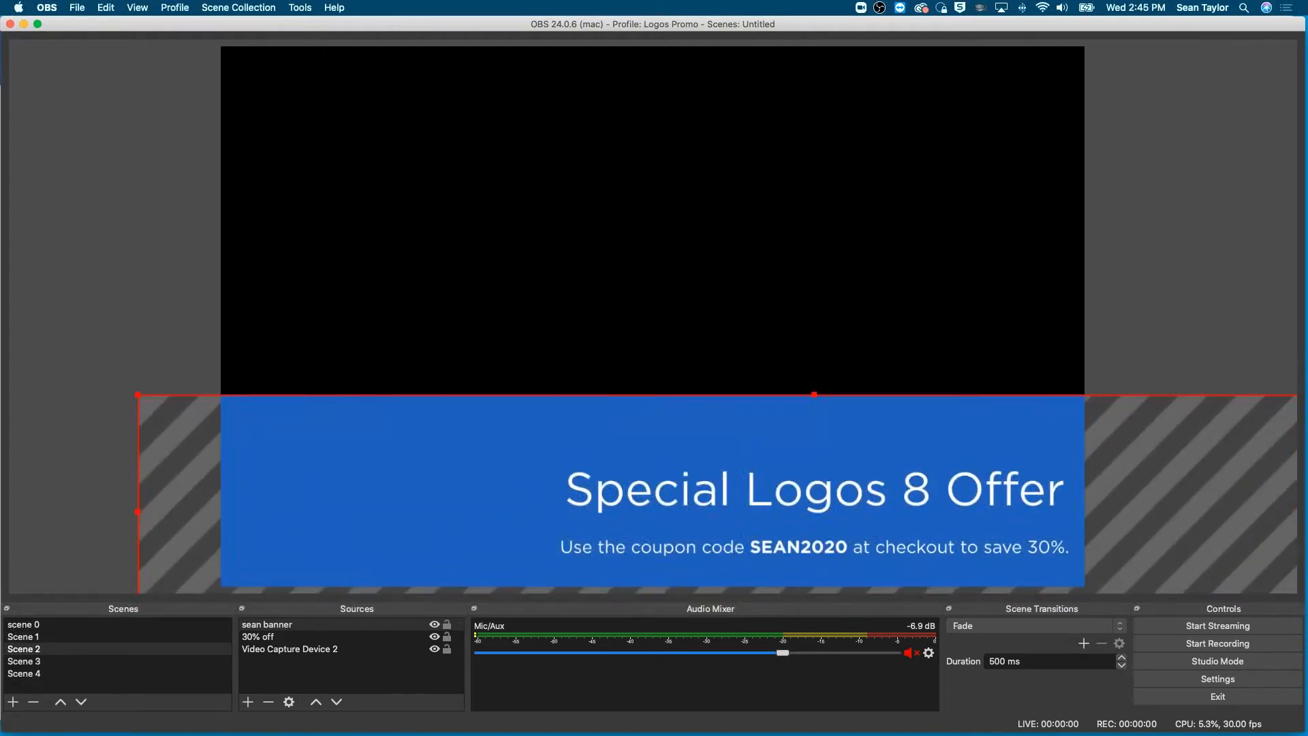
drag(945, 510, 865, 525)
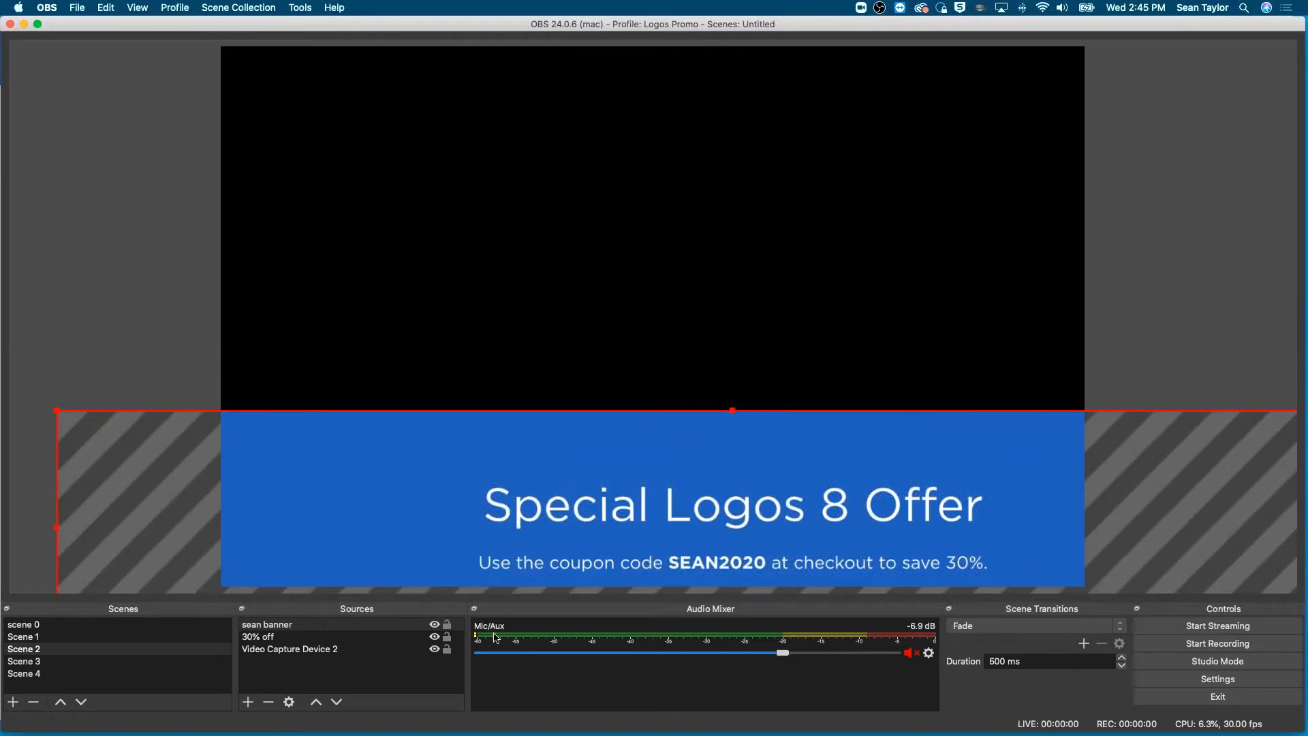
- Reorder Scene 2's sources so Video Capture Device 2 is on top, 30% off is second, and the presenter's banner is at the back
click(284, 628)
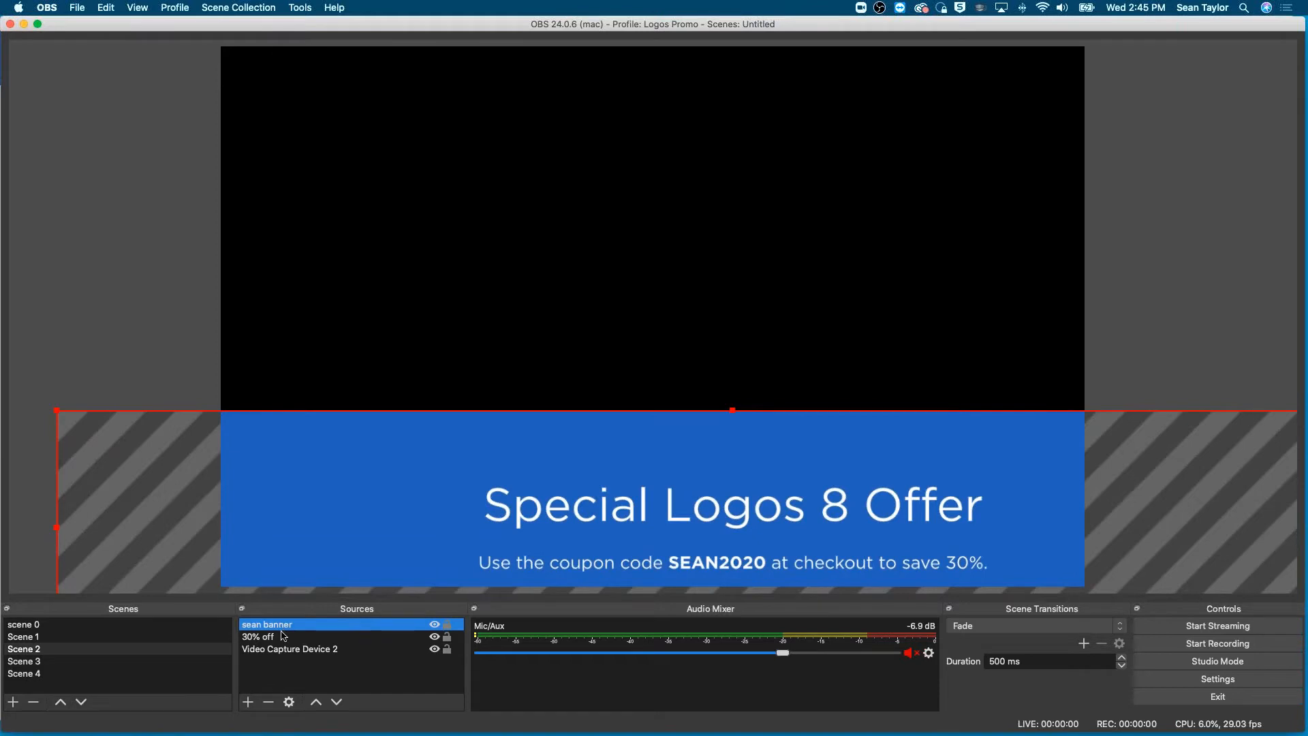
mouse_move(284, 657)
mouse_down()
mouse_move(272, 617)
mouse_move(264, 653)
mouse_move(284, 655)
mouse_up()
click(264, 628)
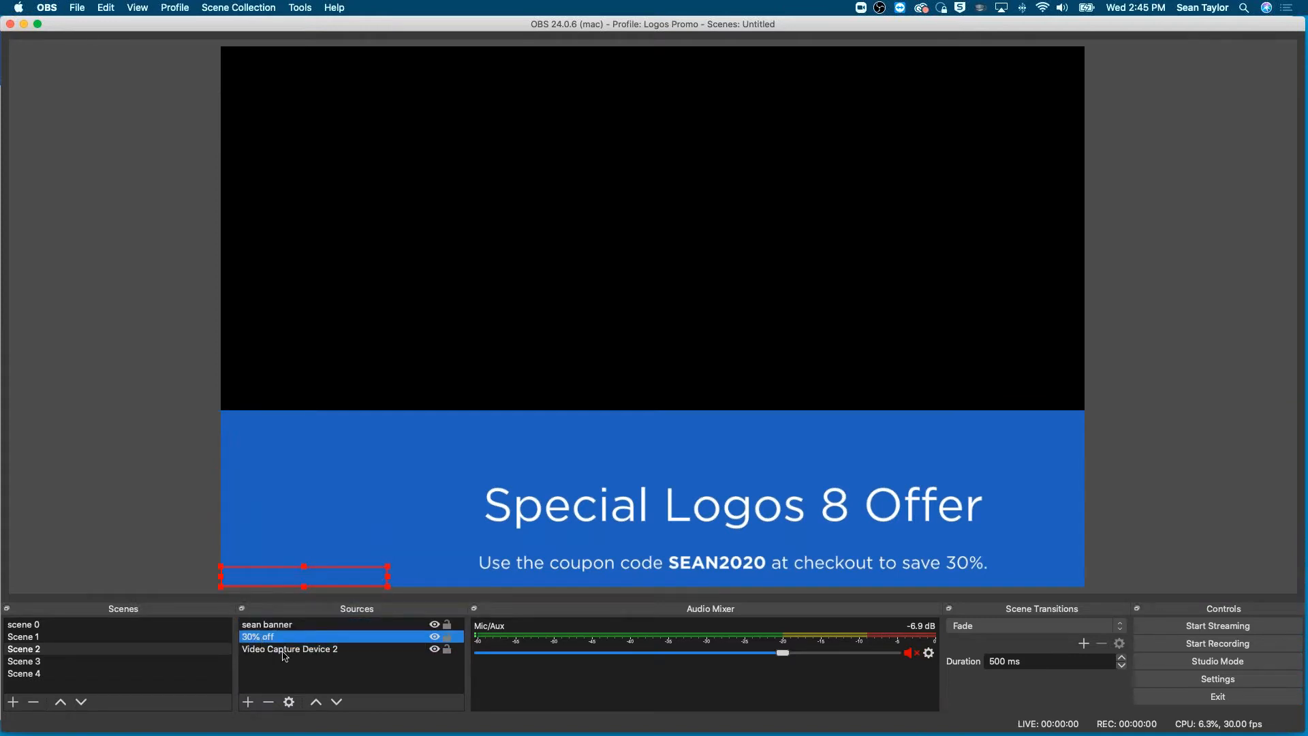
click(337, 702)
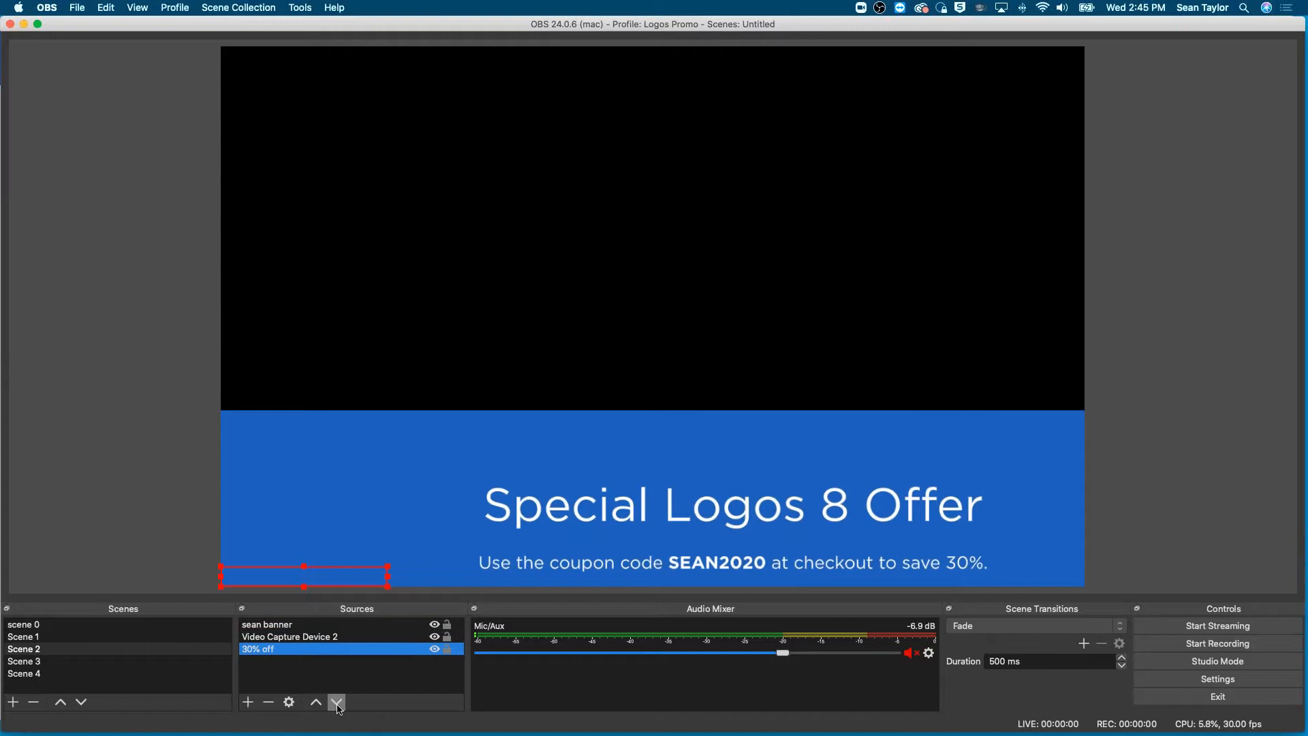
click(266, 625)
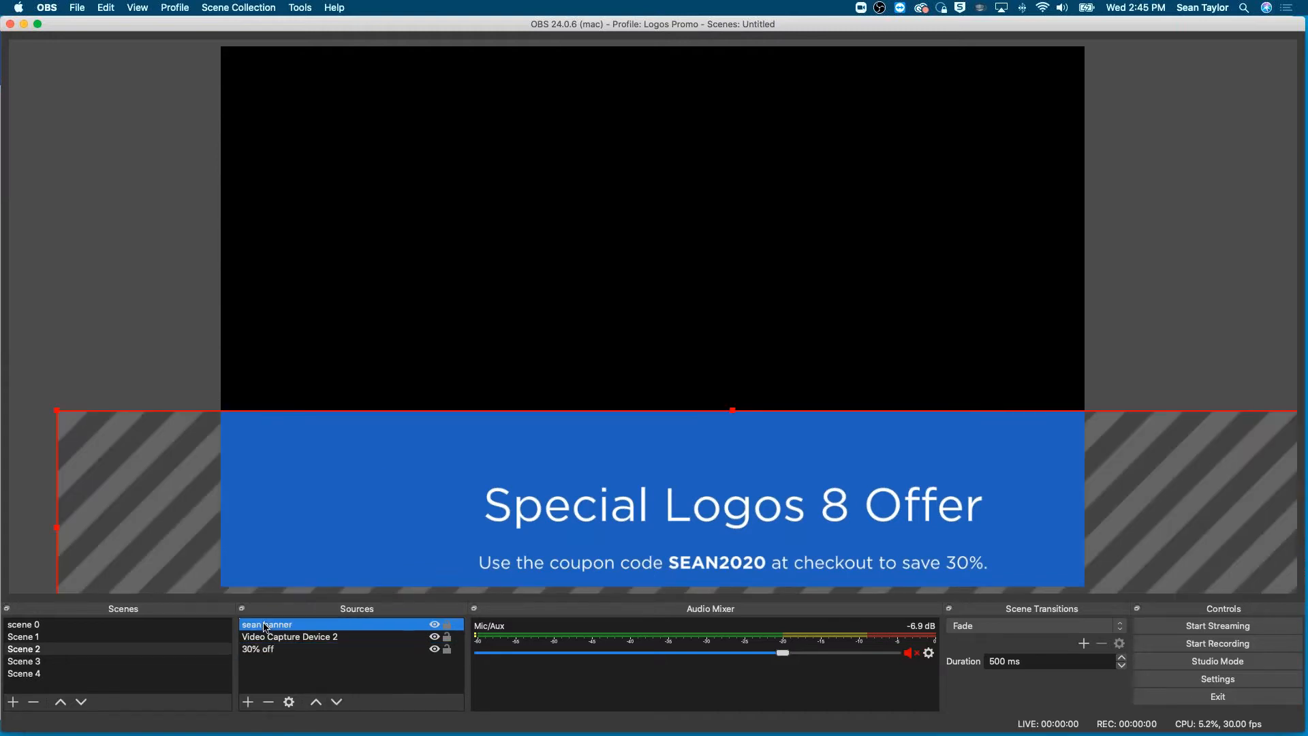
click(337, 702)
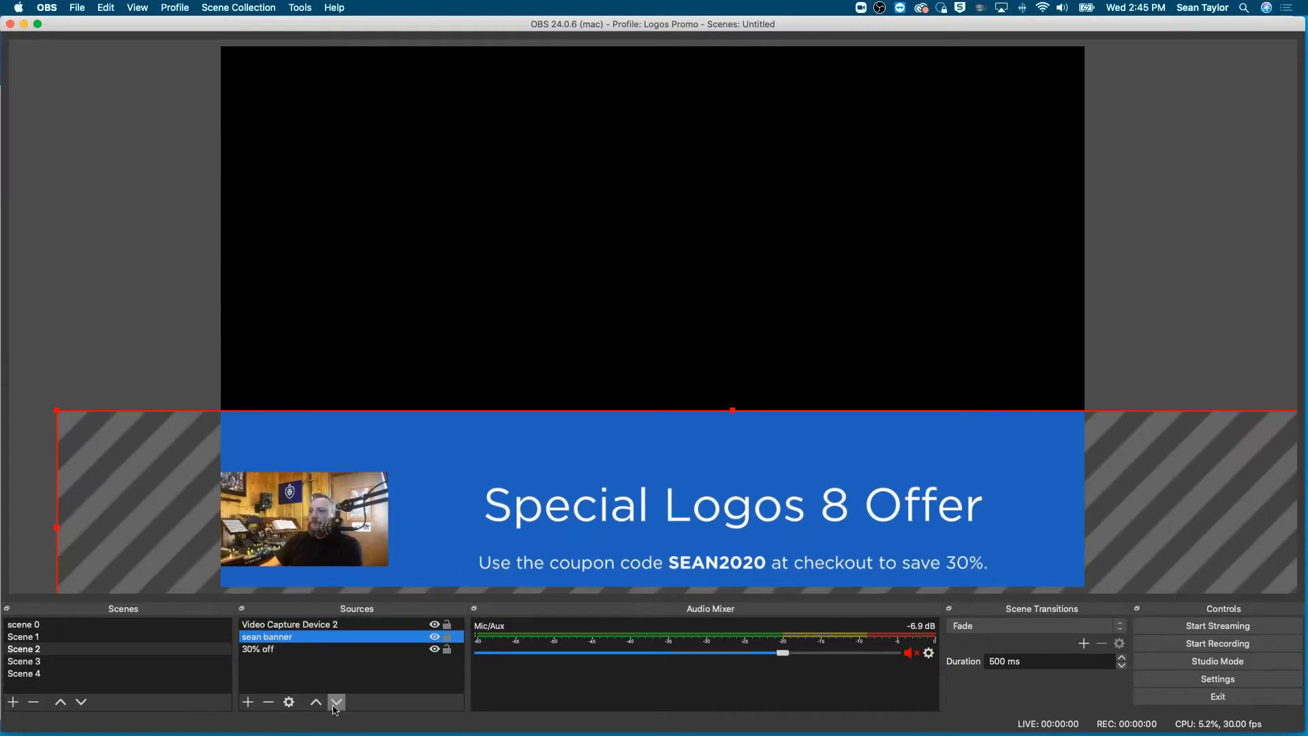
click(336, 703)
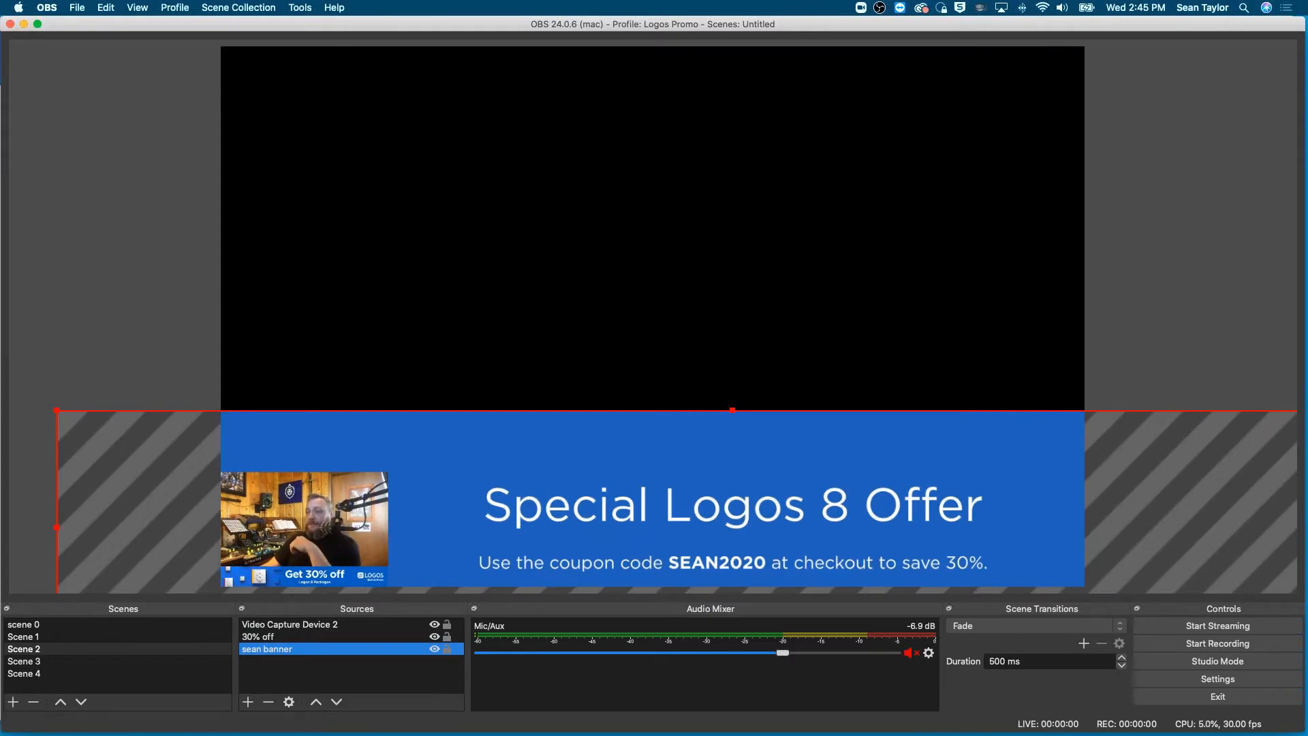
- Start a new display capture source for Scene 2 and enter "logos" as its name
click(248, 702)
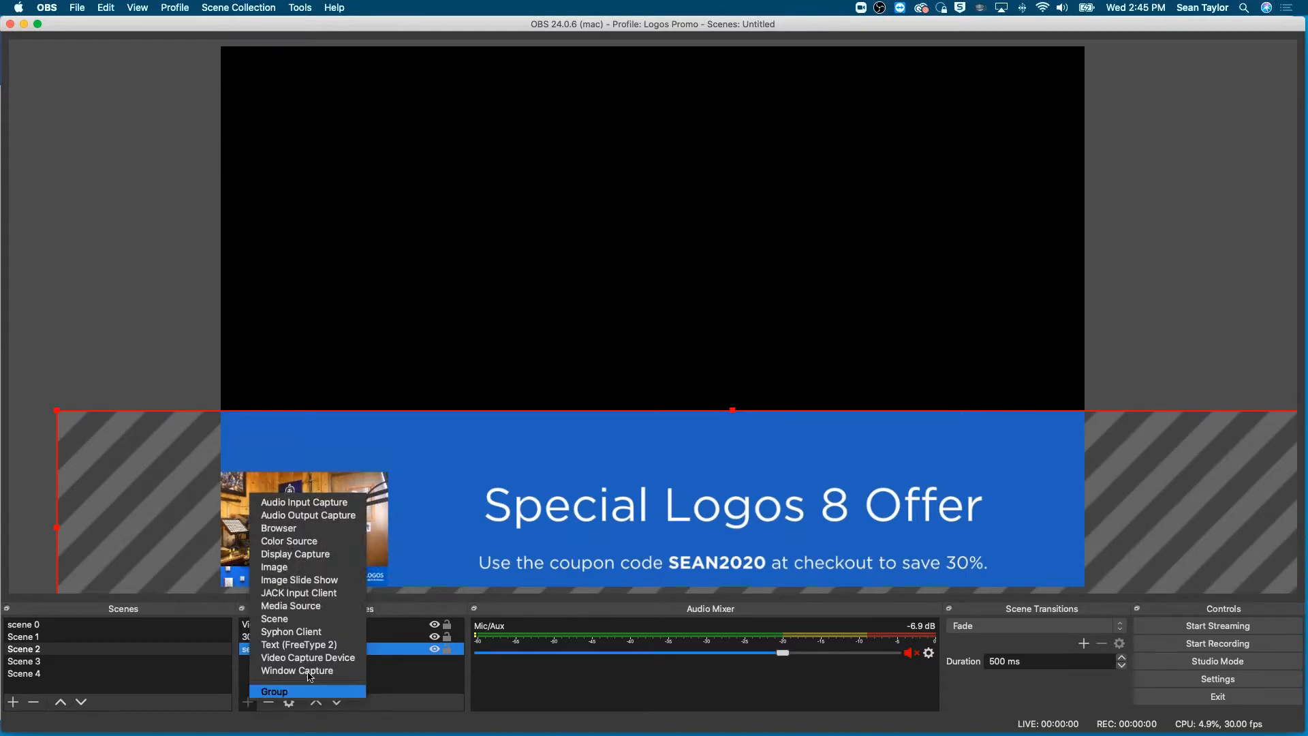
click(310, 554)
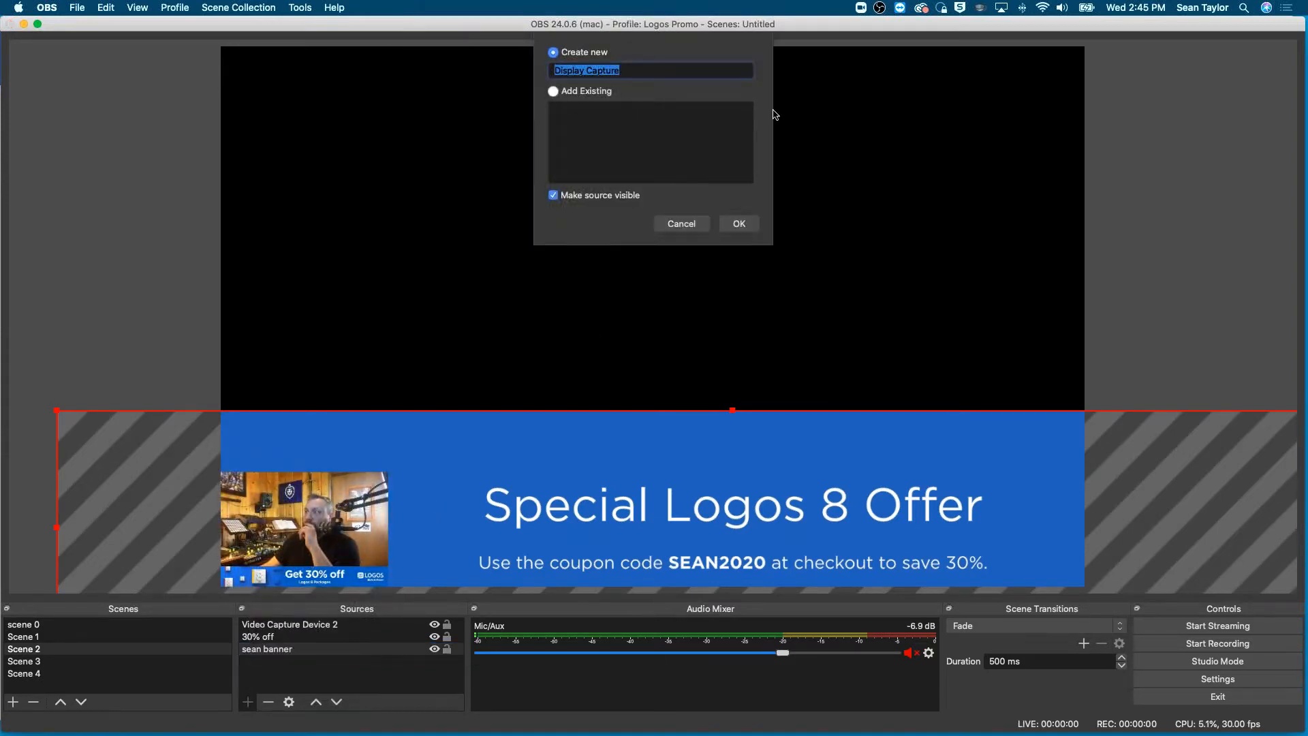
text(logos)
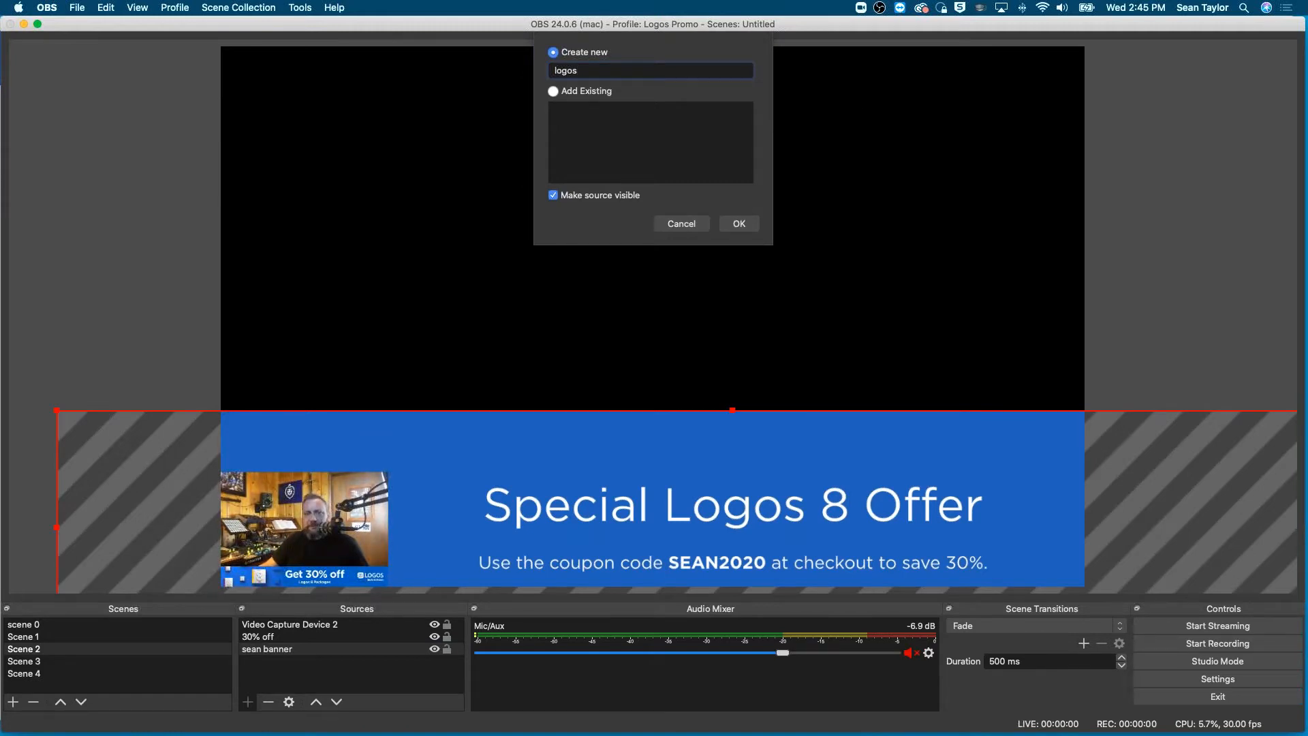
- Switch to Logos Bible Software, shrink its window, then move it to the other display and enlarge it there
key(super+Tab)
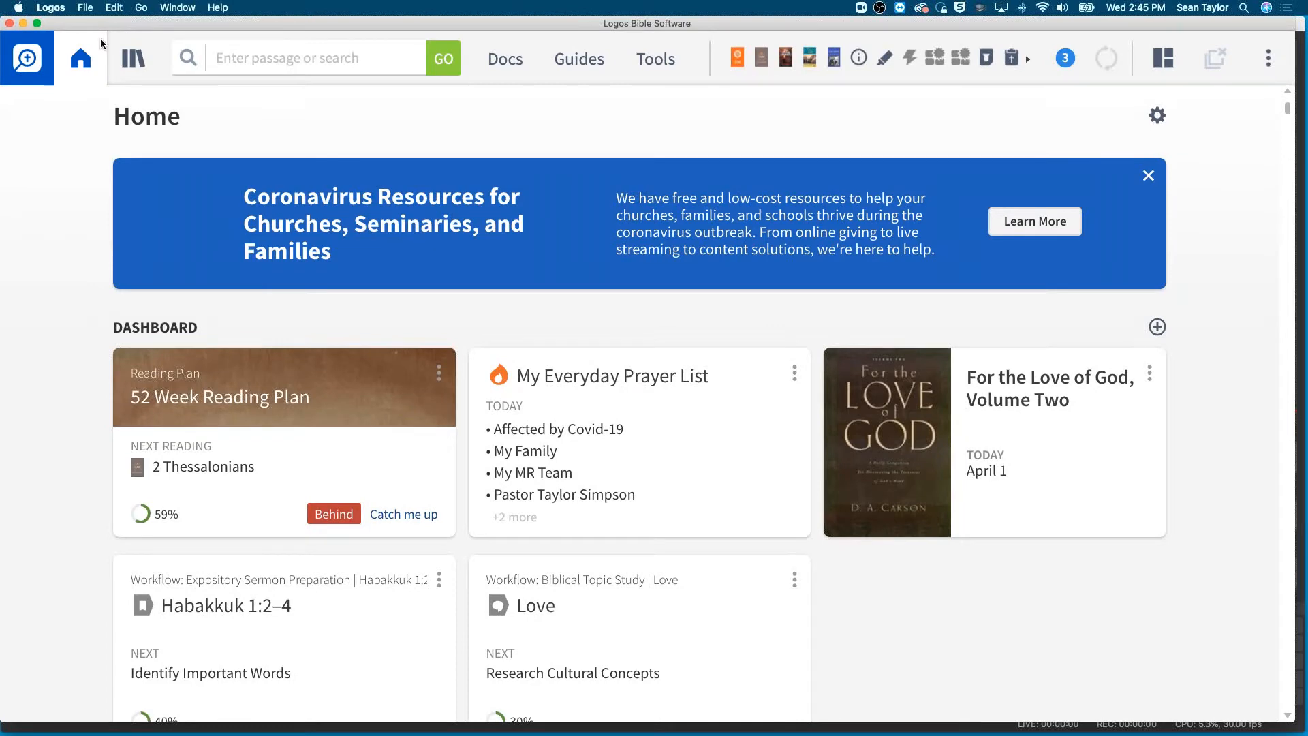
drag(100, 25, 56, 24)
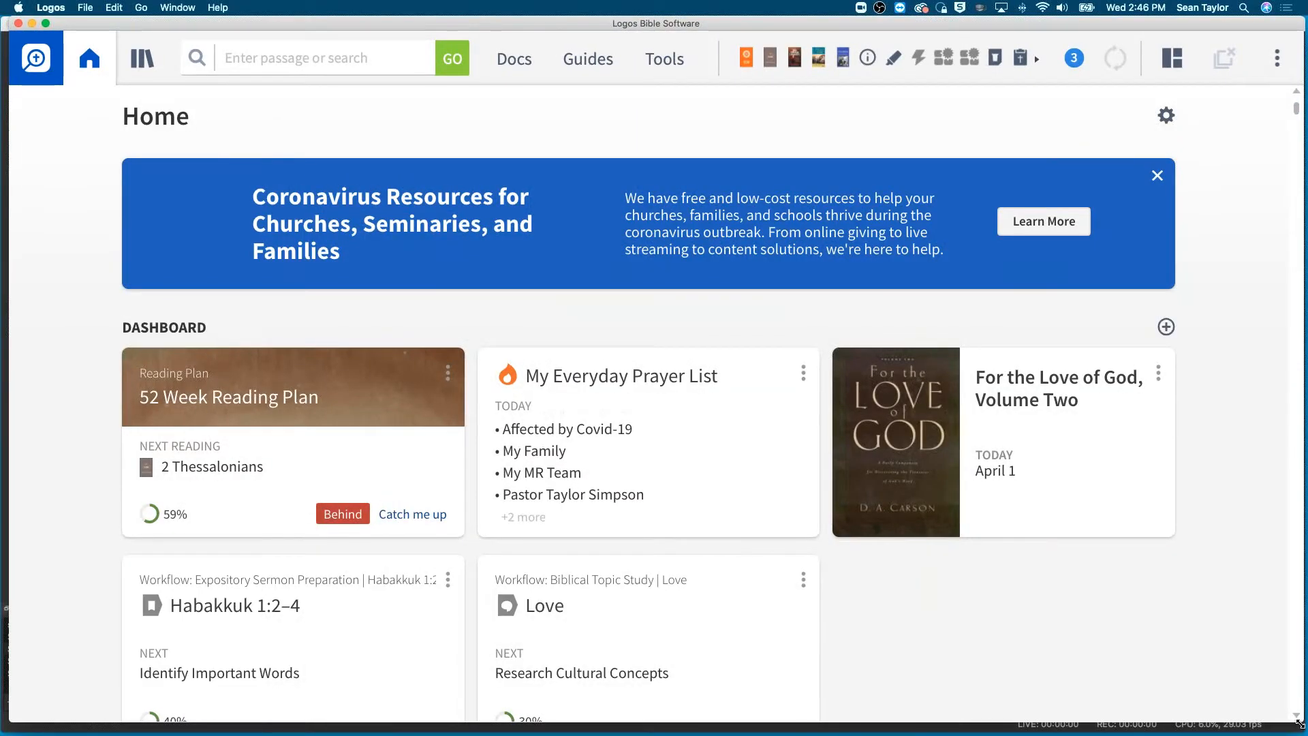
drag(1300, 724, 787, 483)
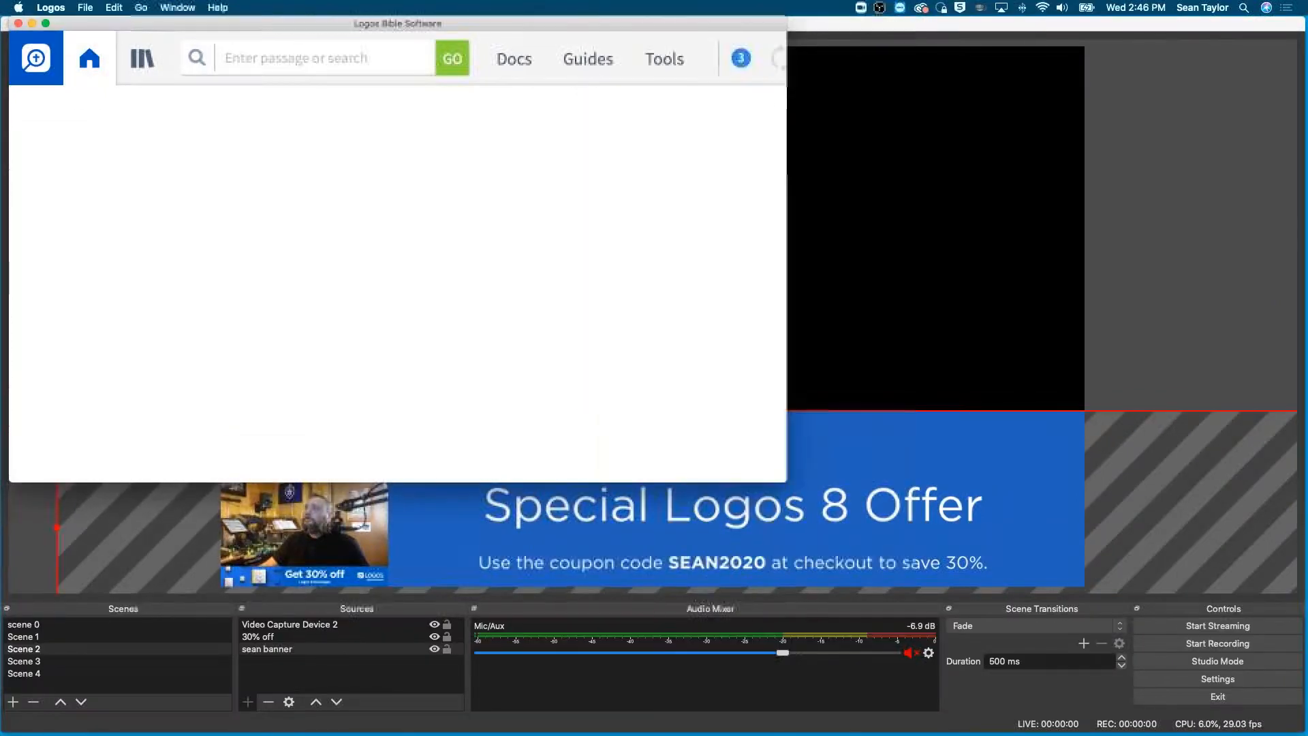
double_click(412, 25)
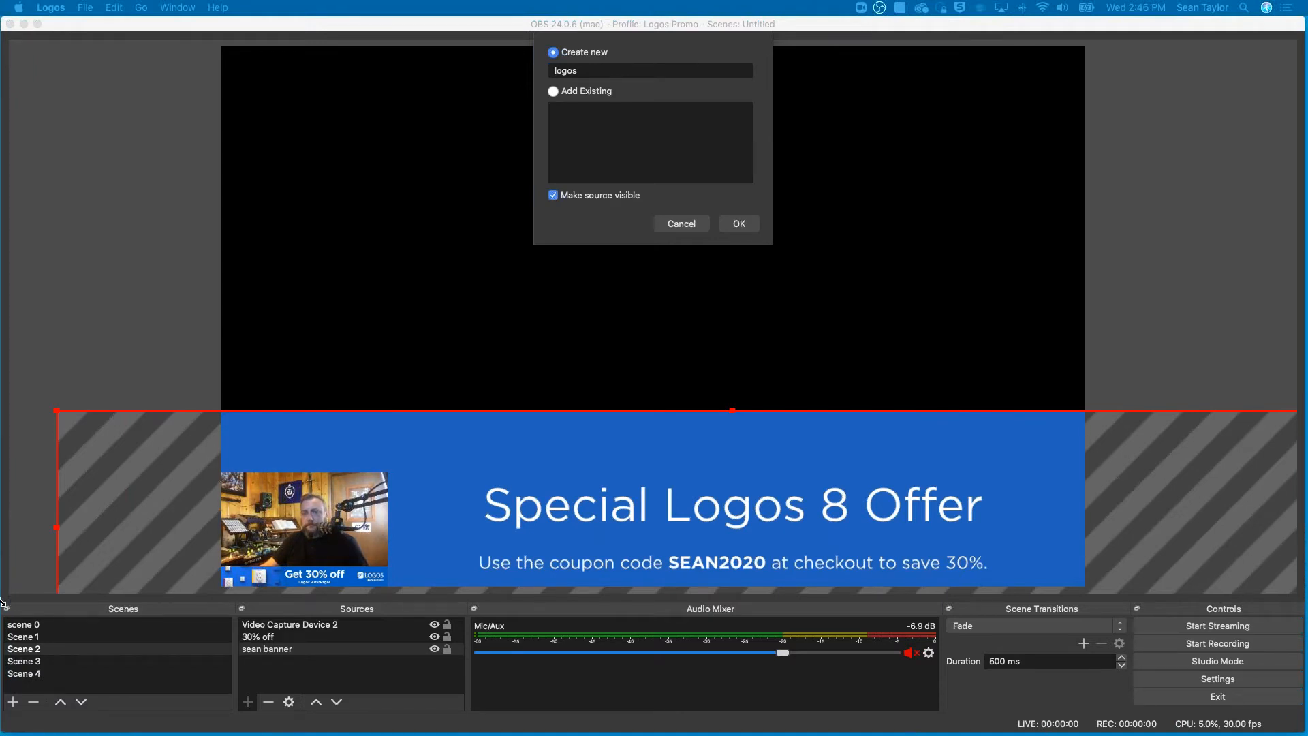
- Complete the display capture source's name as "logos demo", create it, and set it to capture display 0
click(595, 72)
text(demo)
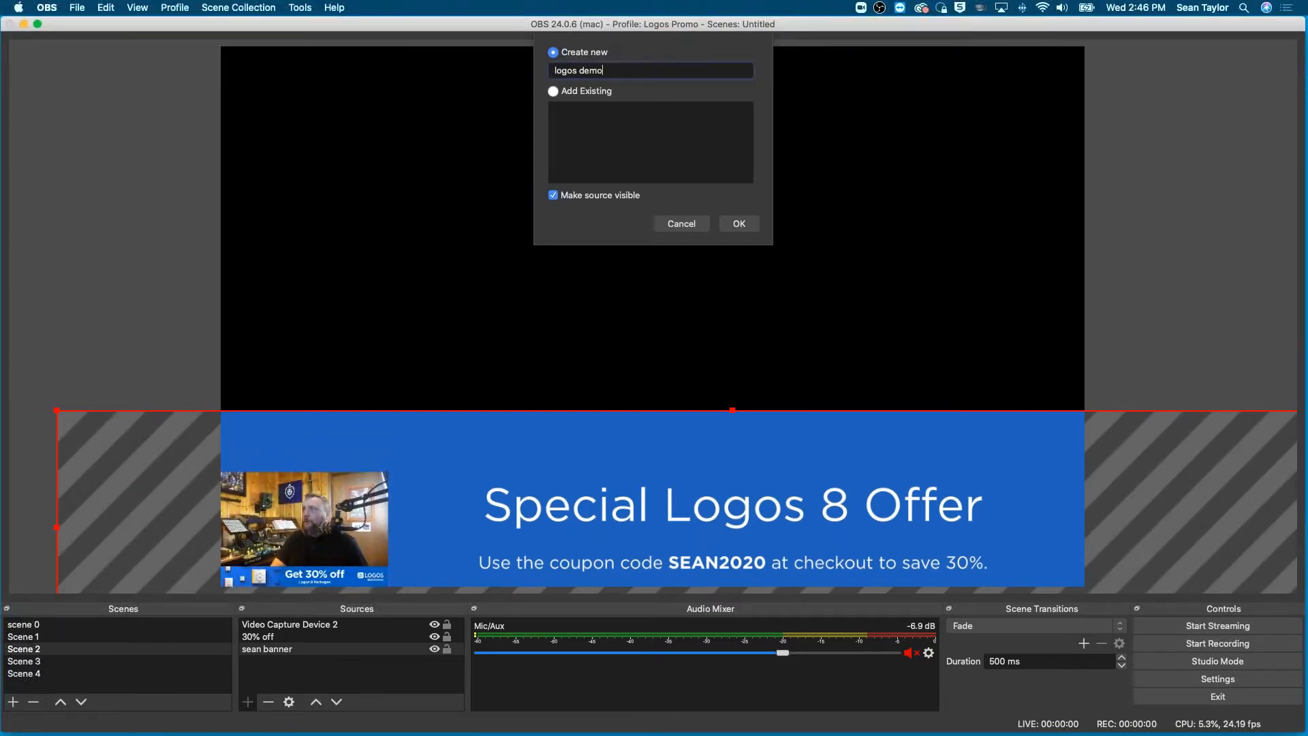
click(743, 225)
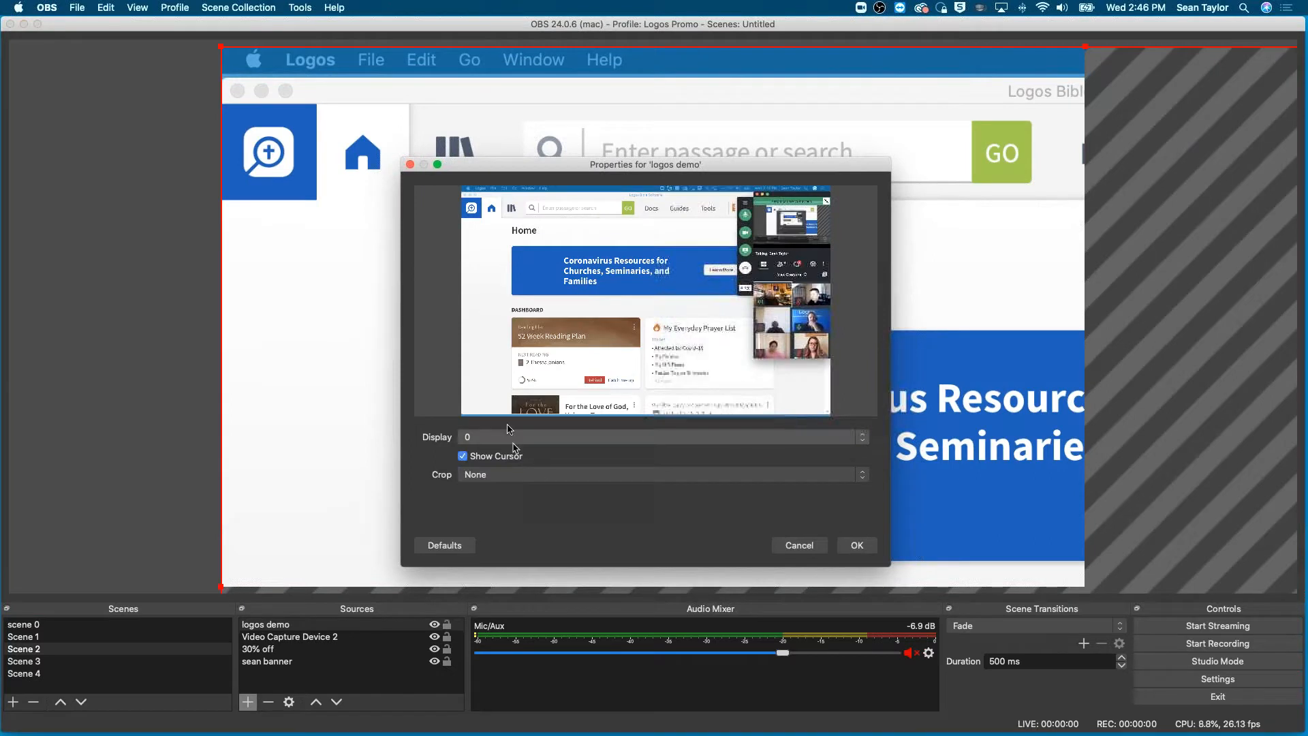
click(509, 436)
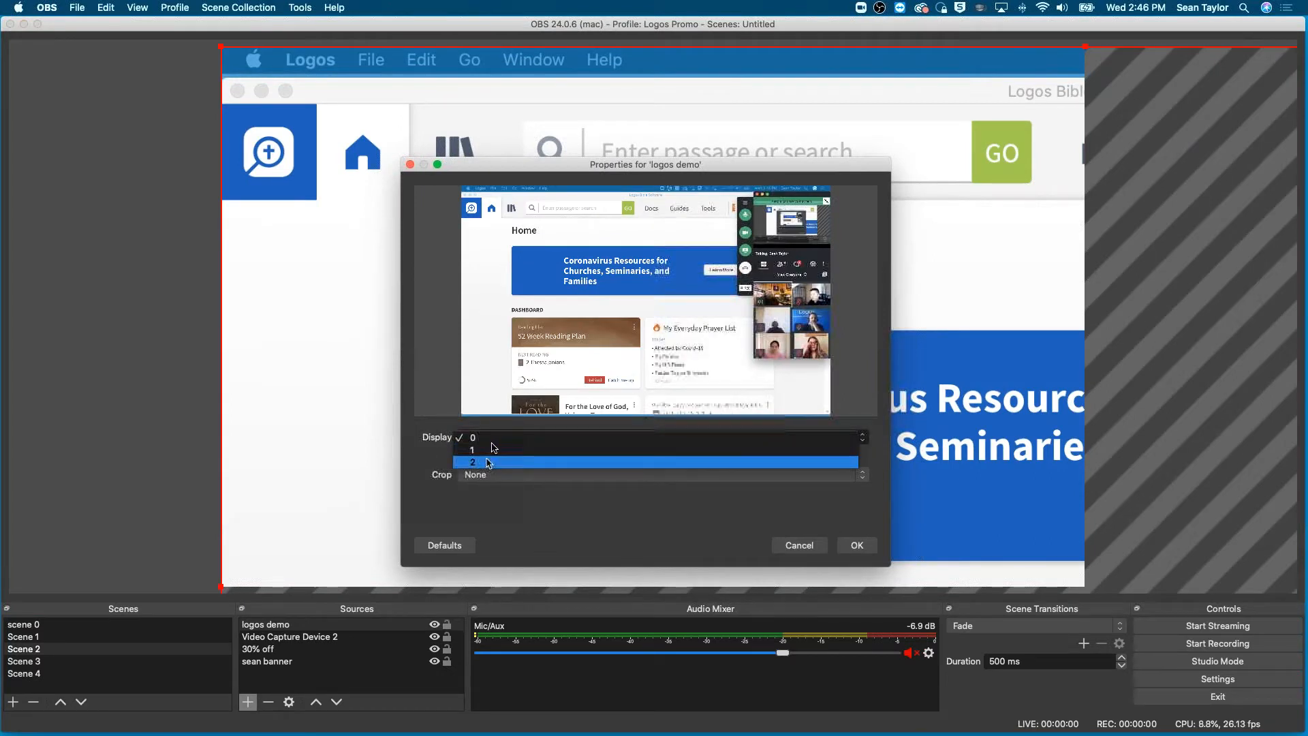
click(491, 438)
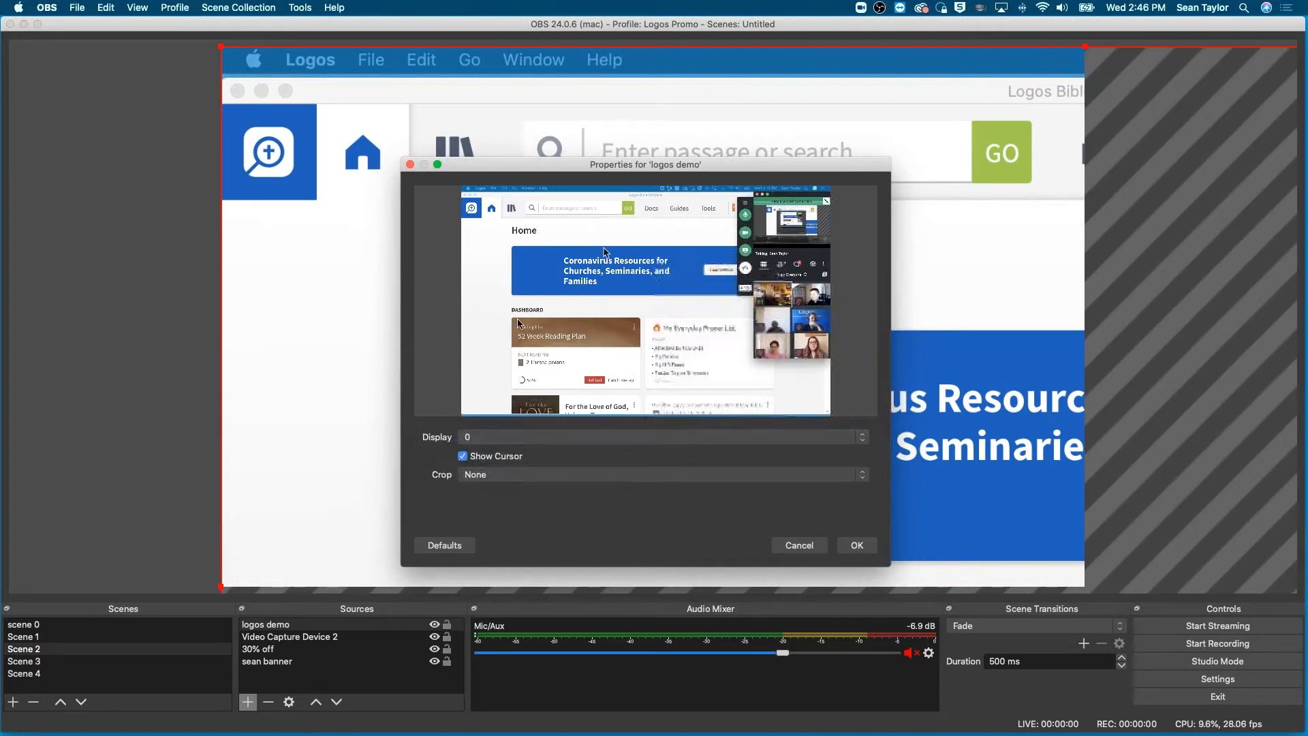
click(858, 551)
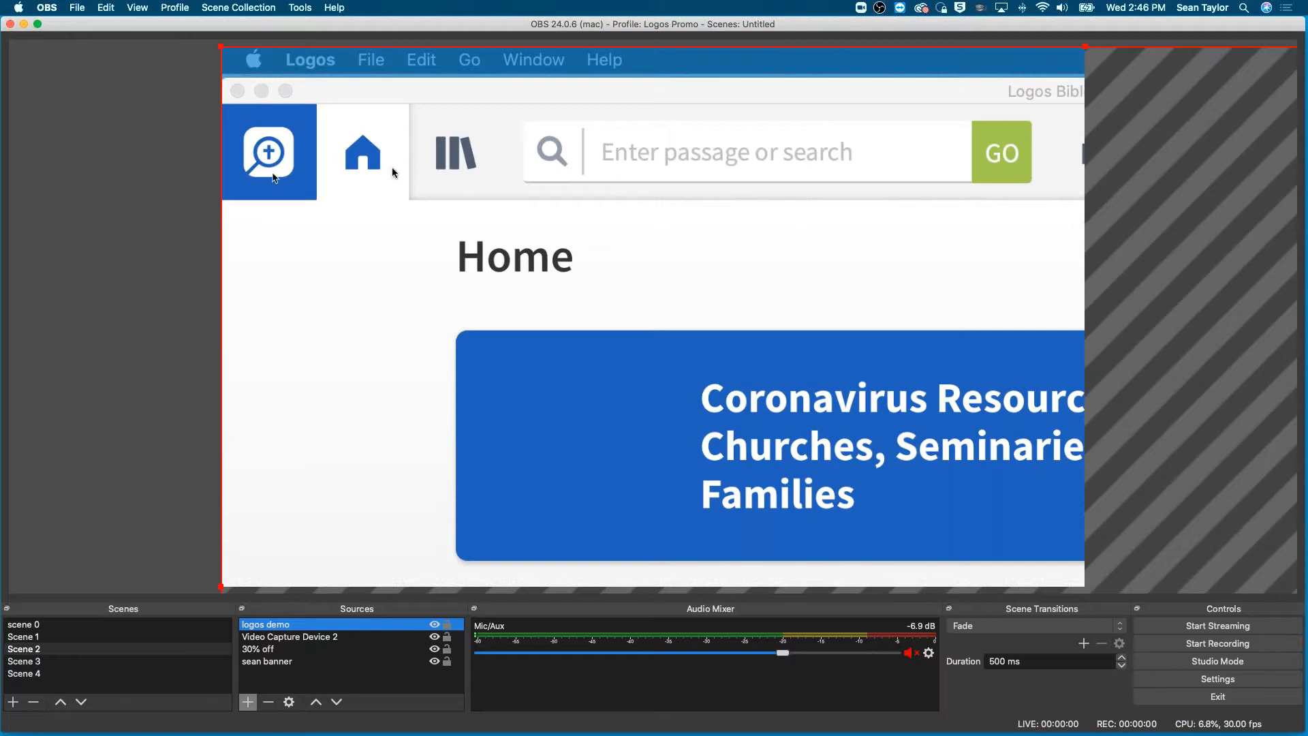
- Scale down the logos demo capture and anchor it at the canvas's upper-left corner, leaving the coupon line of the banner uncovered
drag(220, 47, 565, 261)
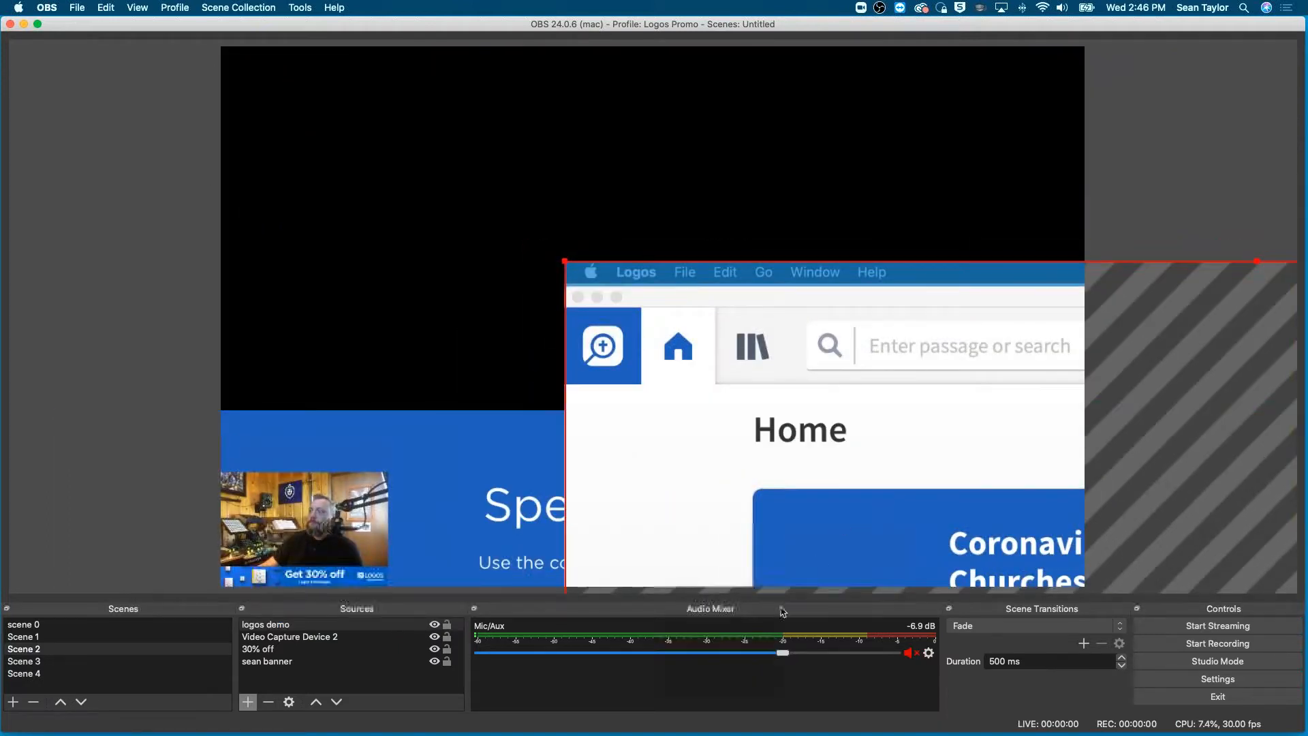
drag(842, 527, 503, 300)
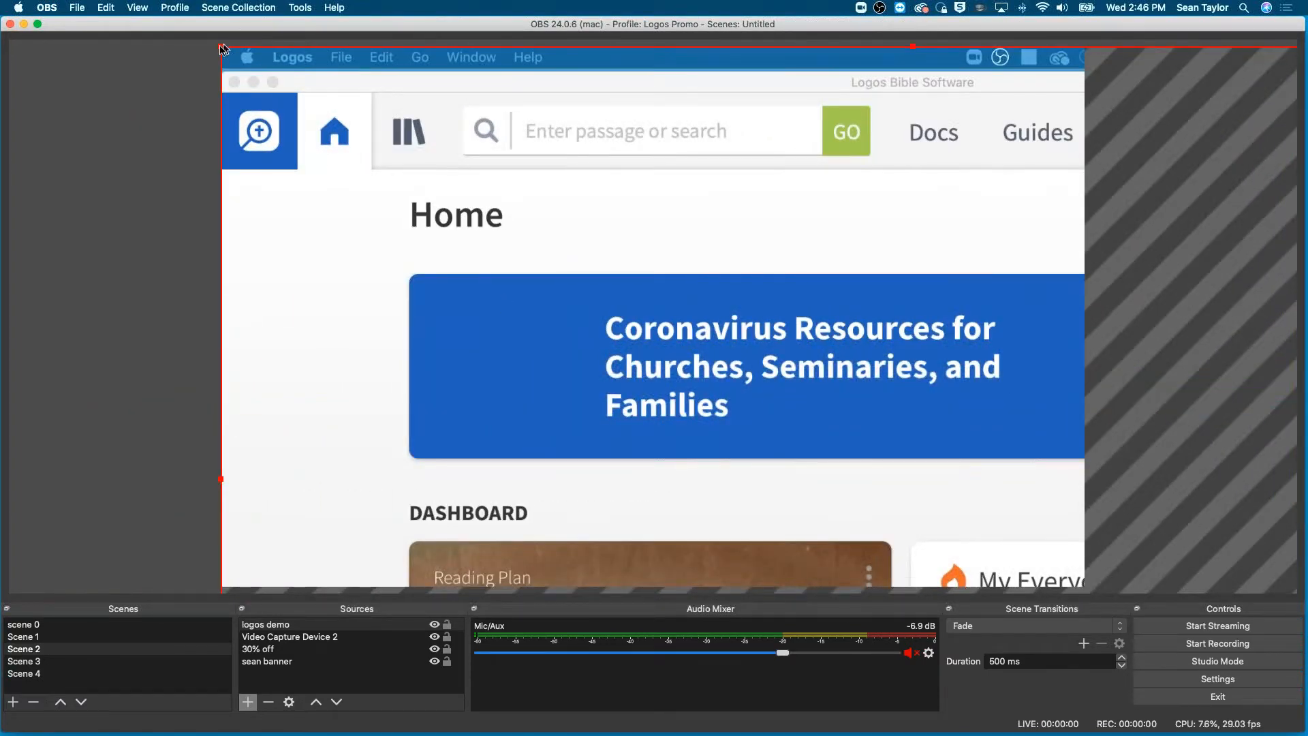
drag(222, 48, 539, 337)
drag(759, 483, 435, 275)
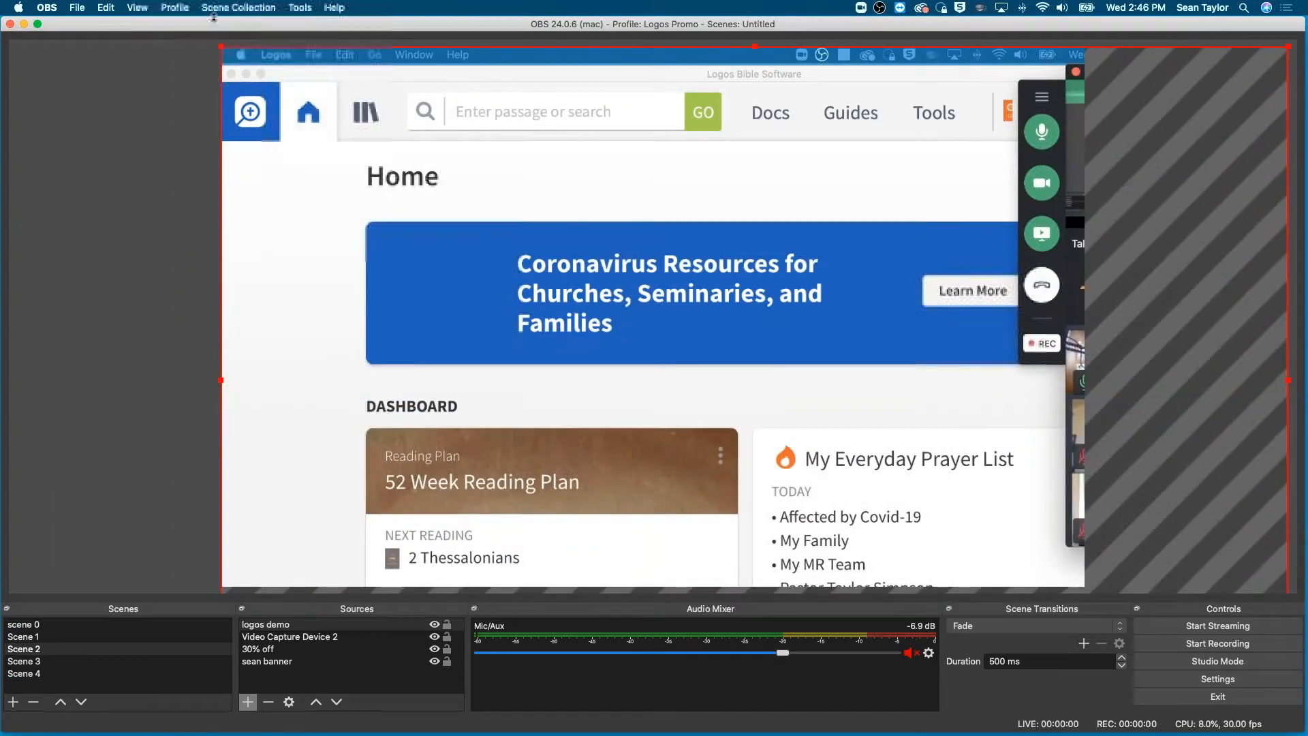
drag(222, 51, 644, 317)
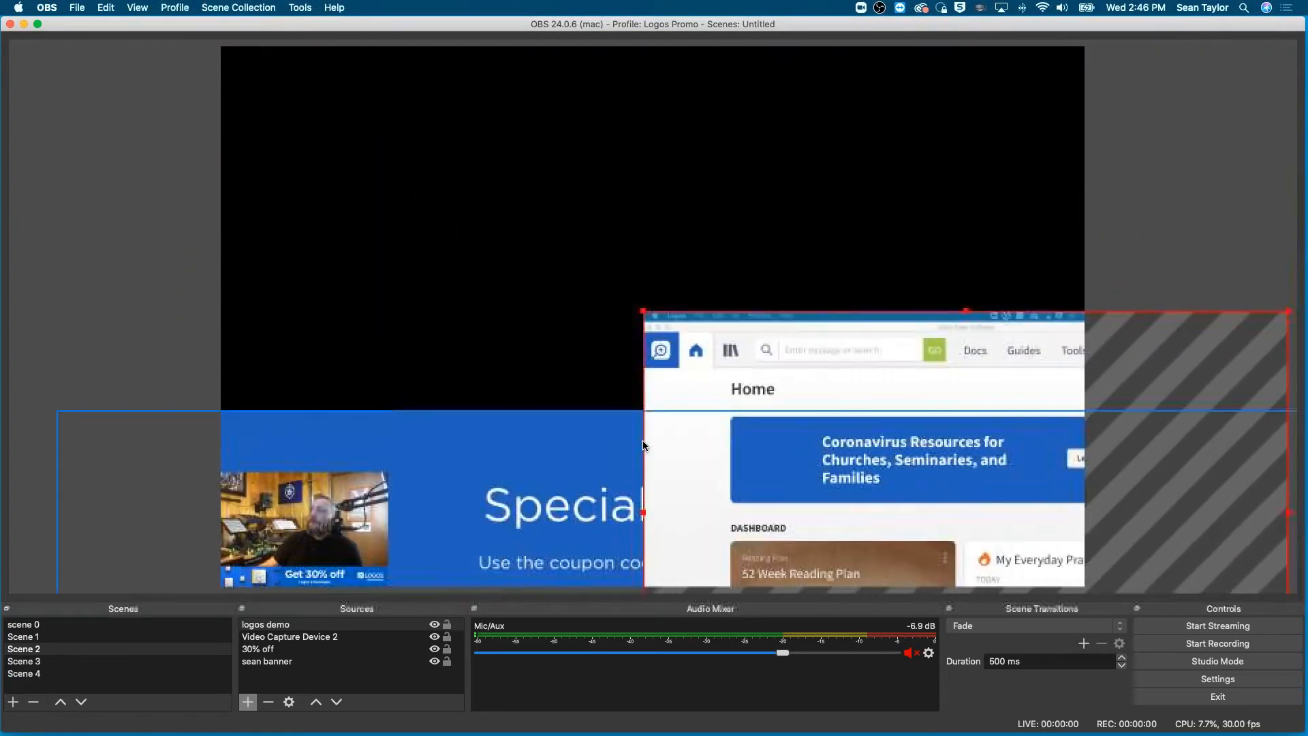
drag(691, 512, 269, 246)
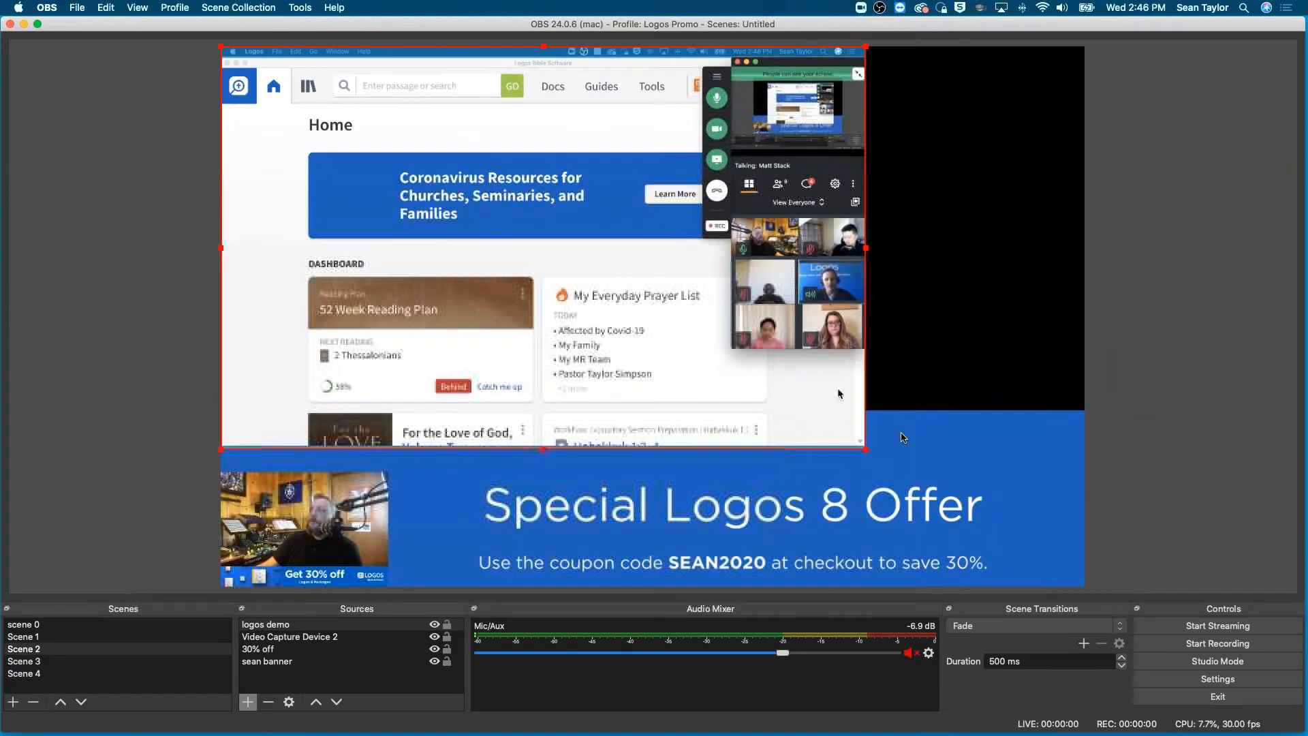
drag(868, 451, 999, 492)
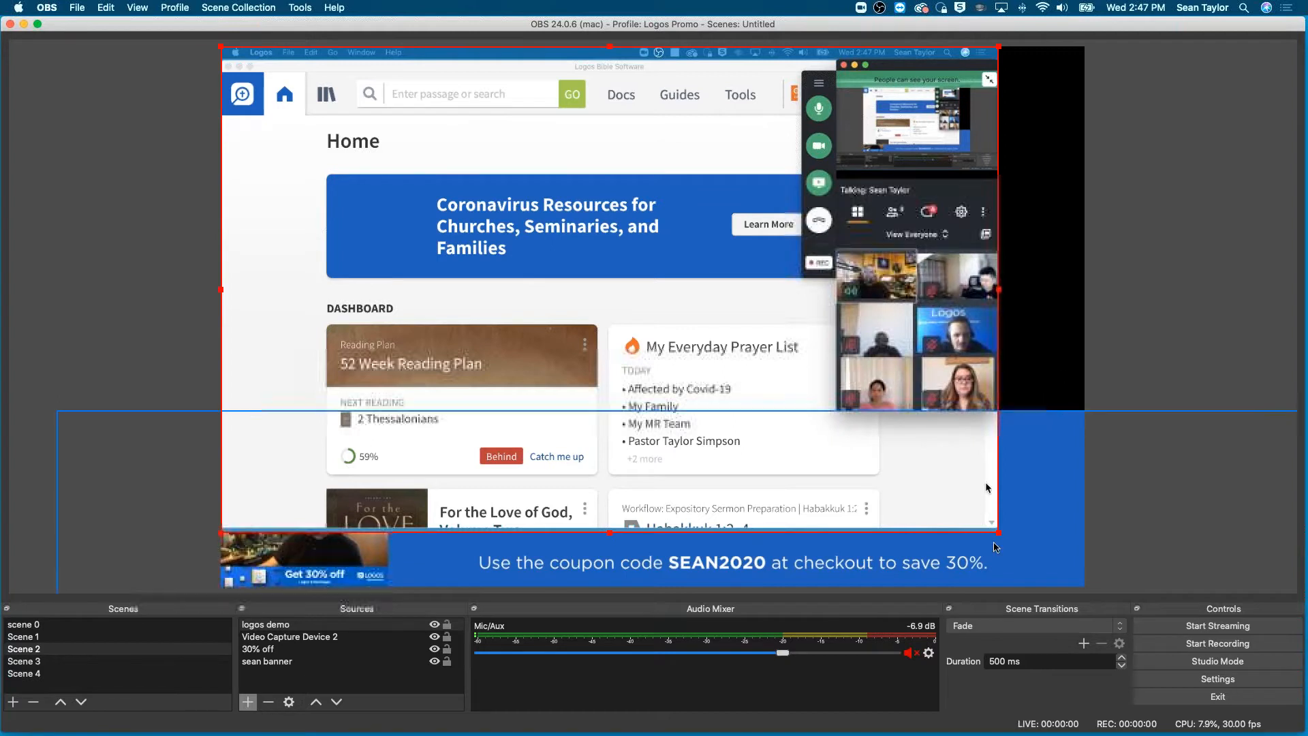
- In Logos Bible Software, scroll the home page to the dashboard, refit the window within the captured display, and return to the home page
click(806, 490)
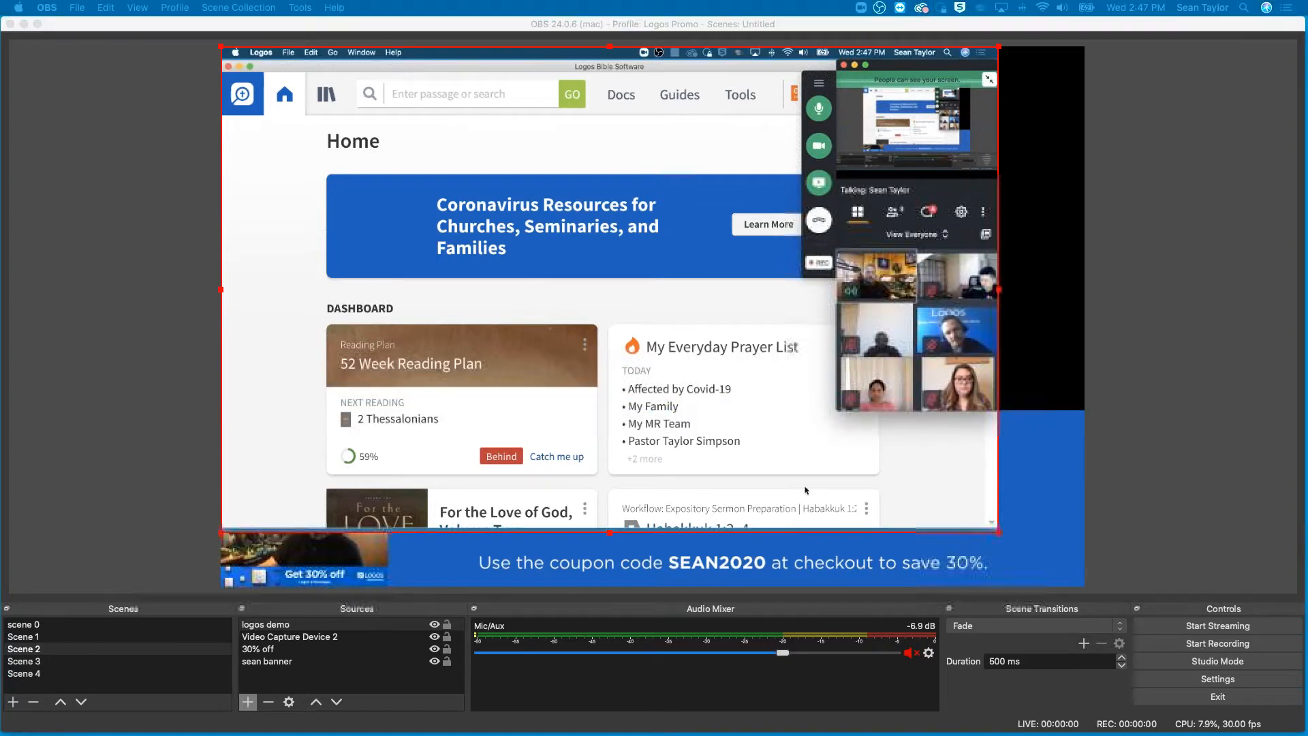
scroll(989, 526, down, 5)
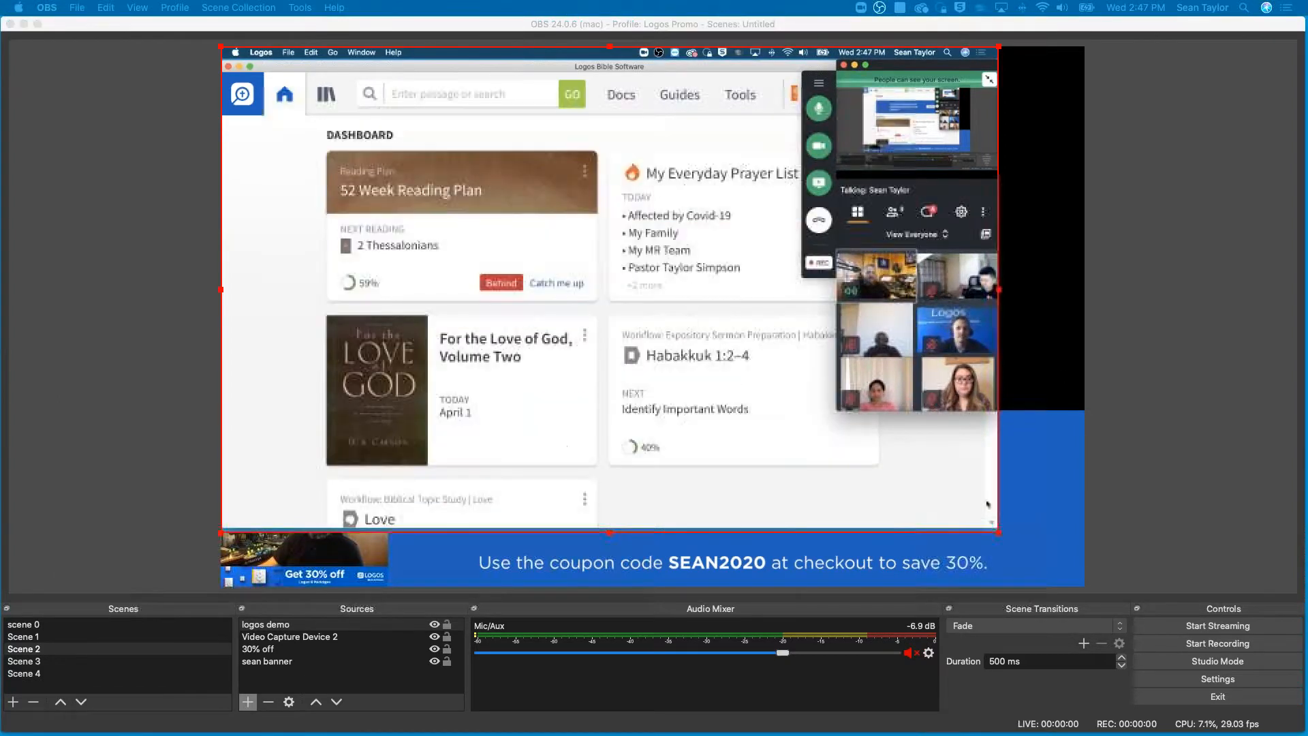
drag(285, 68, 223, 61)
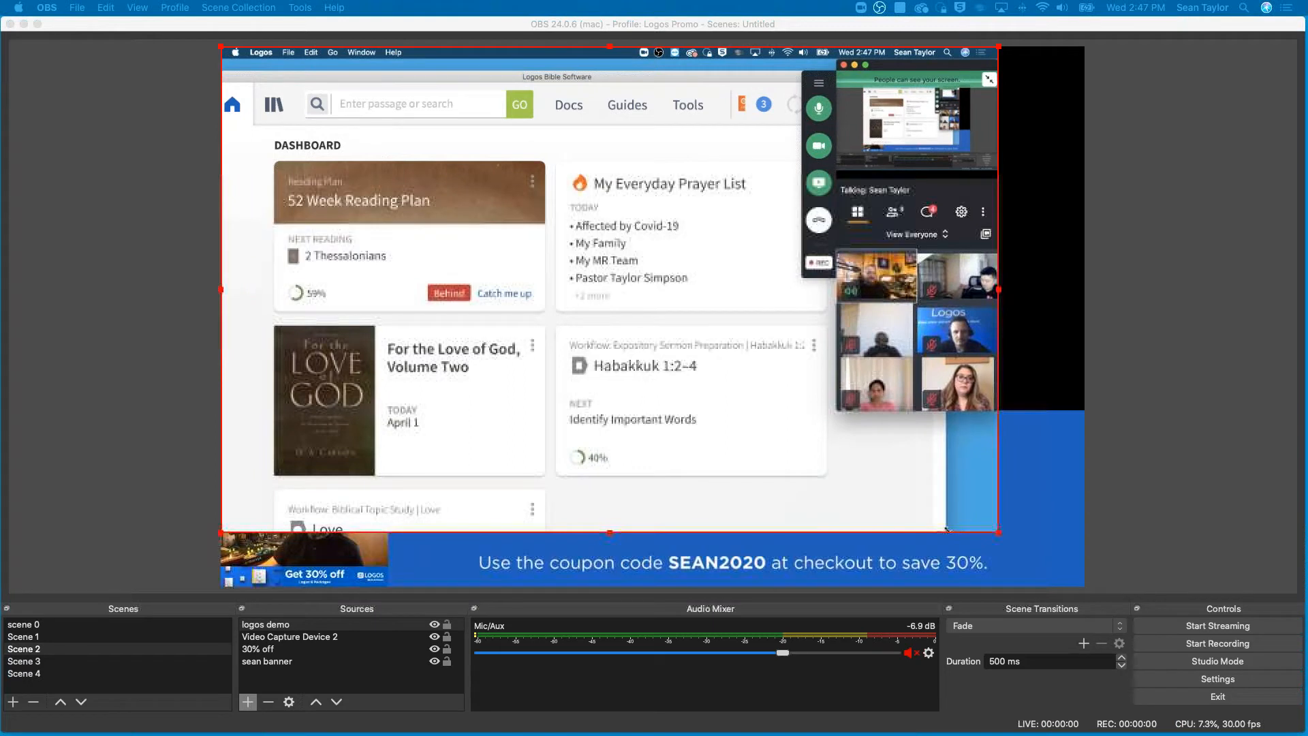
drag(943, 531, 83, 532)
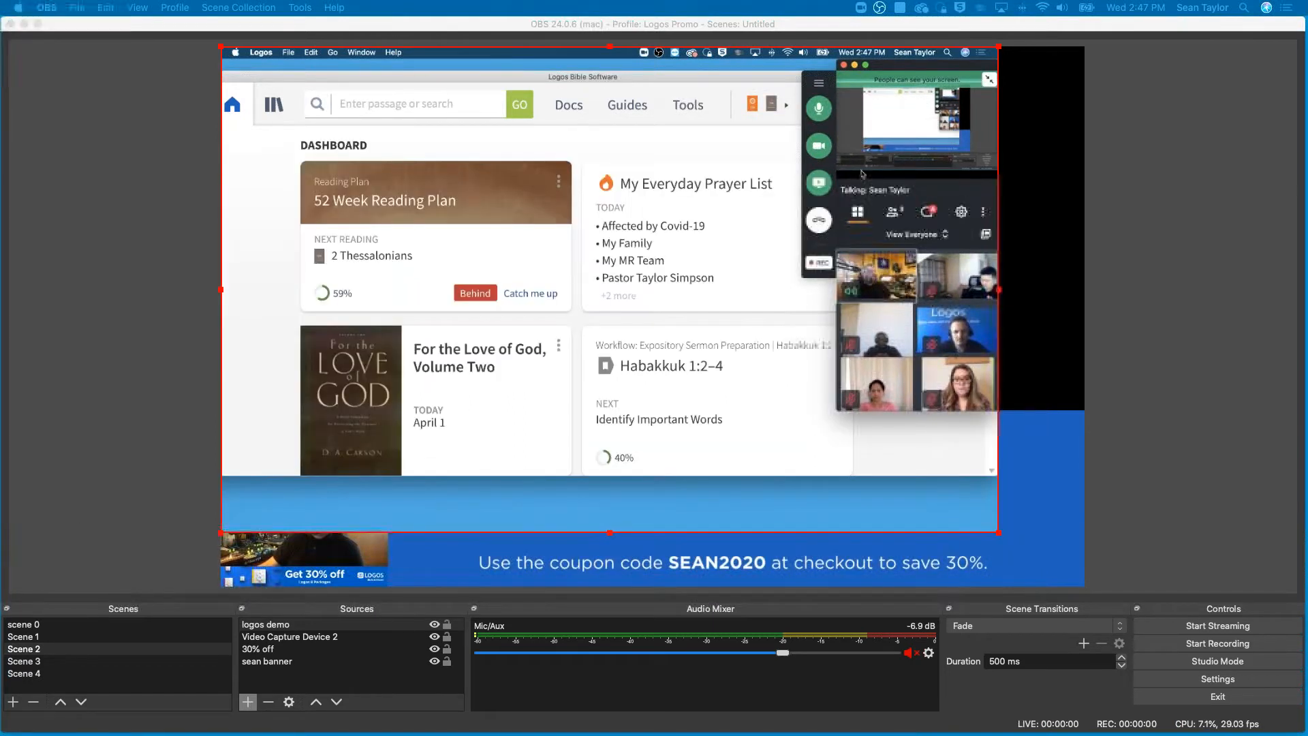
click(613, 66)
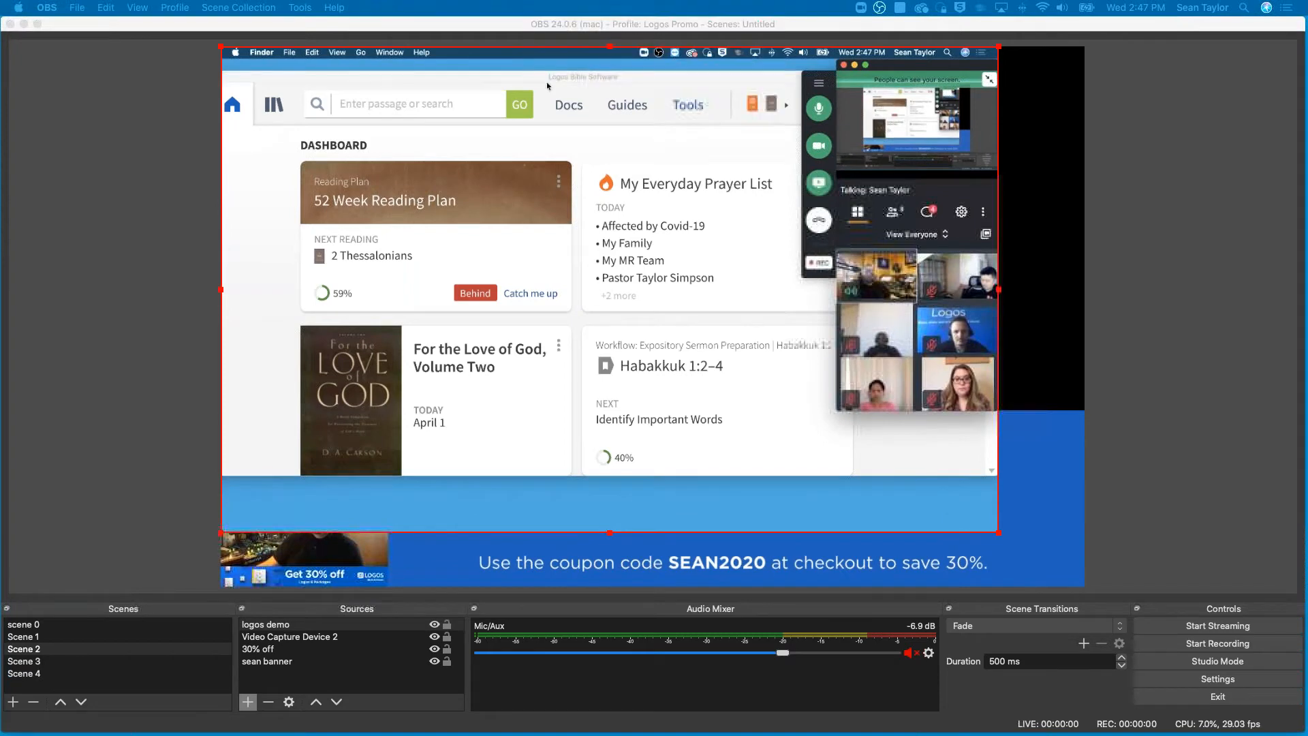
click(295, 76)
drag(346, 70, 344, 68)
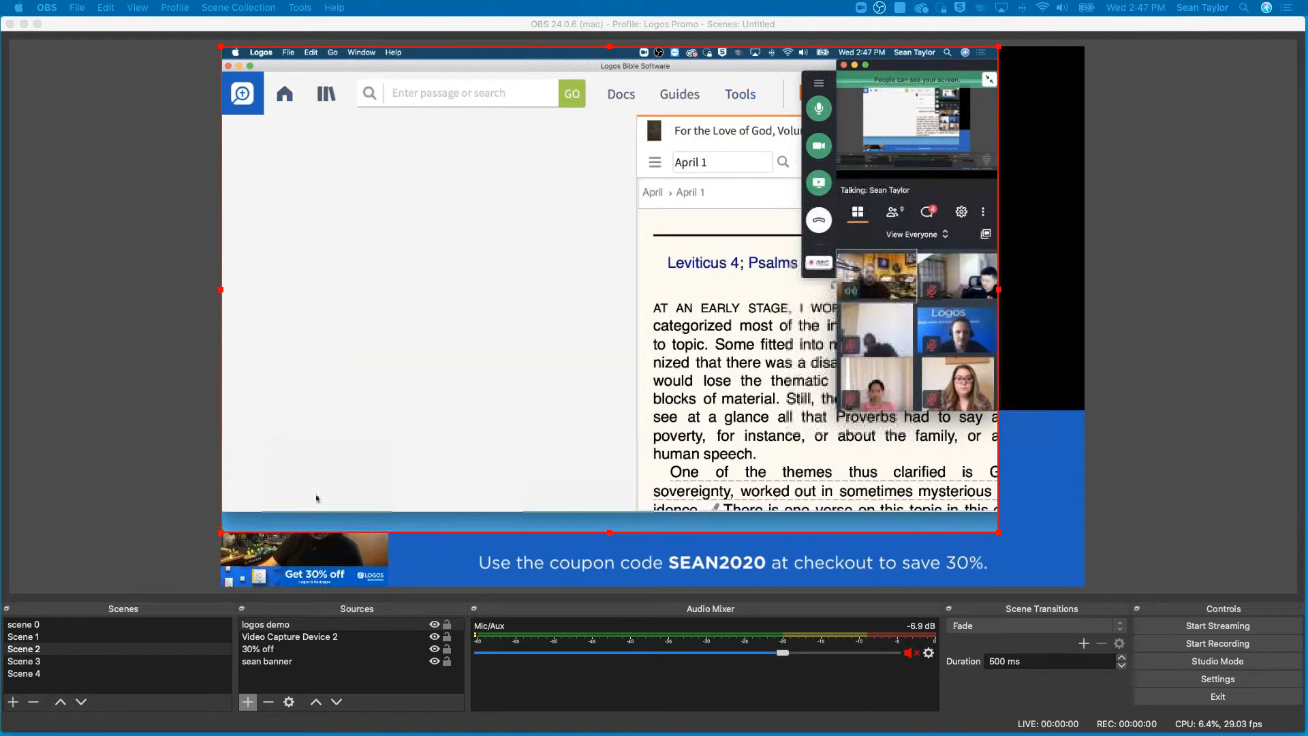
click(285, 96)
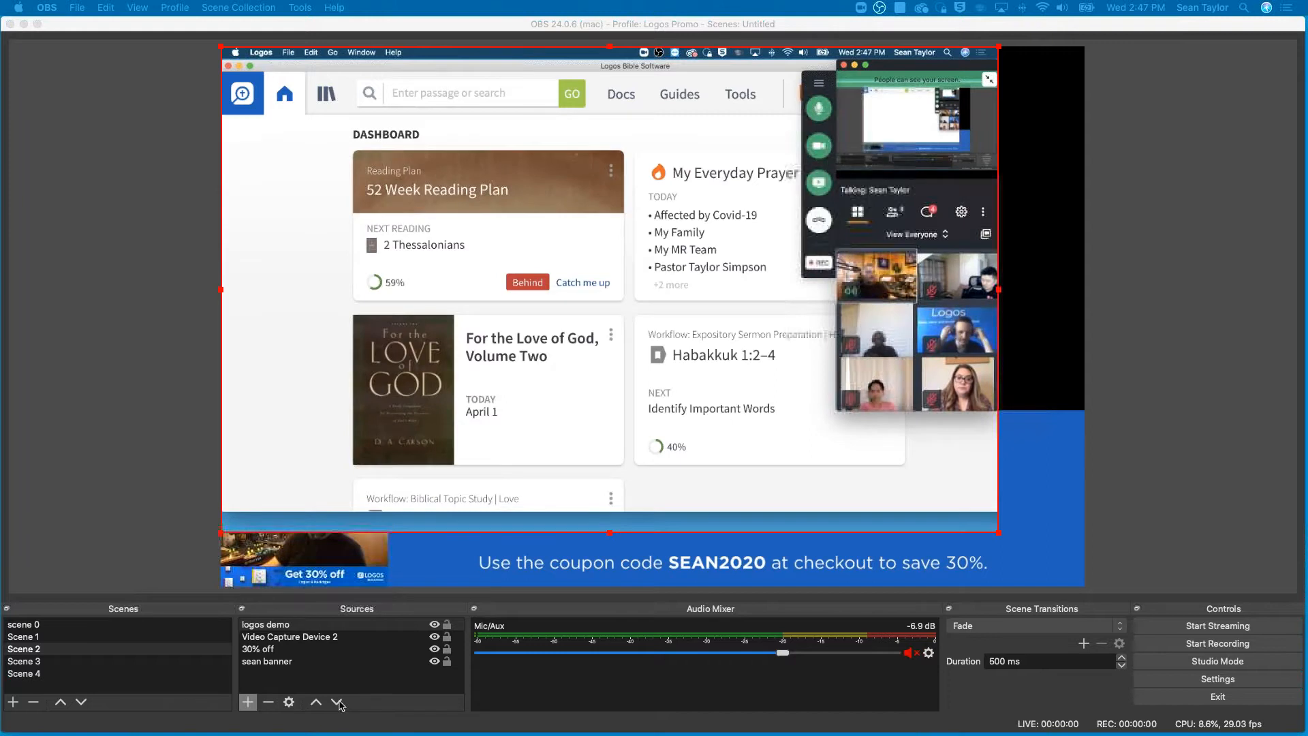
- In OBS, move the logos demo source below Video Capture Device 2 and 30% off, keeping it above the presenter's banner
click(291, 625)
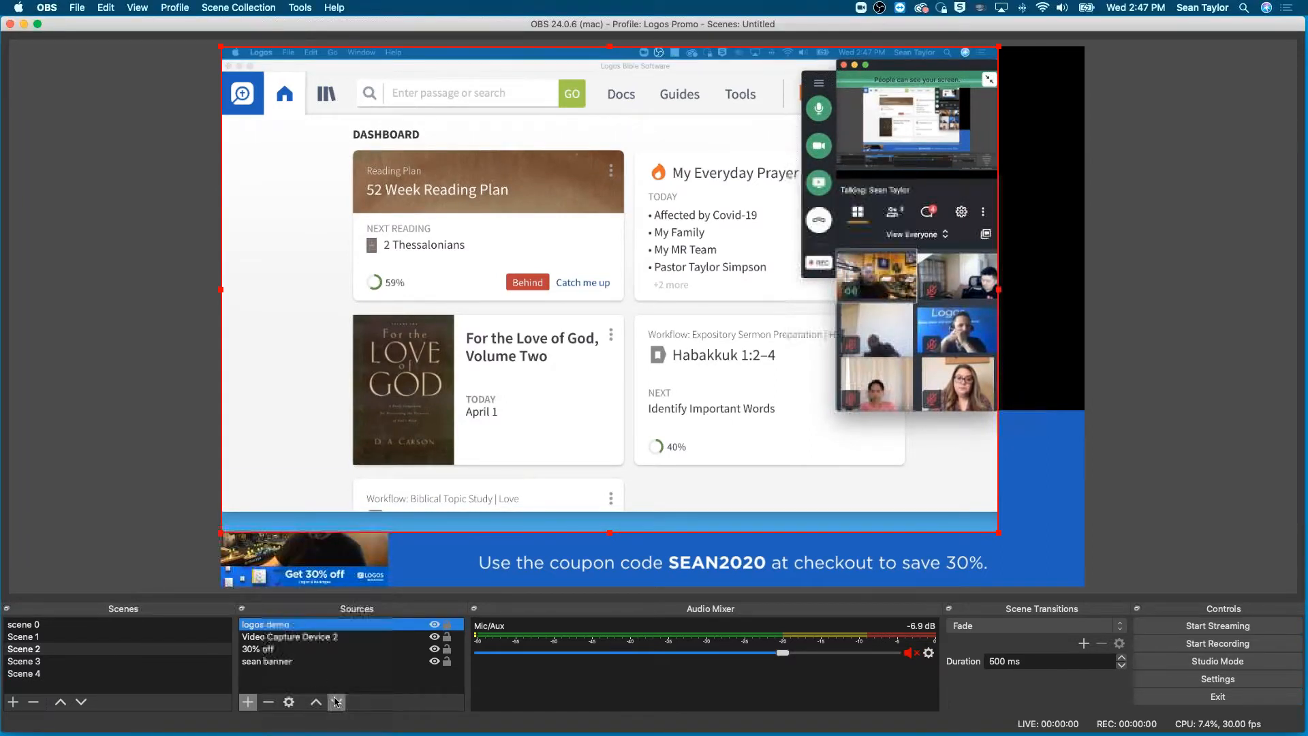
click(336, 702)
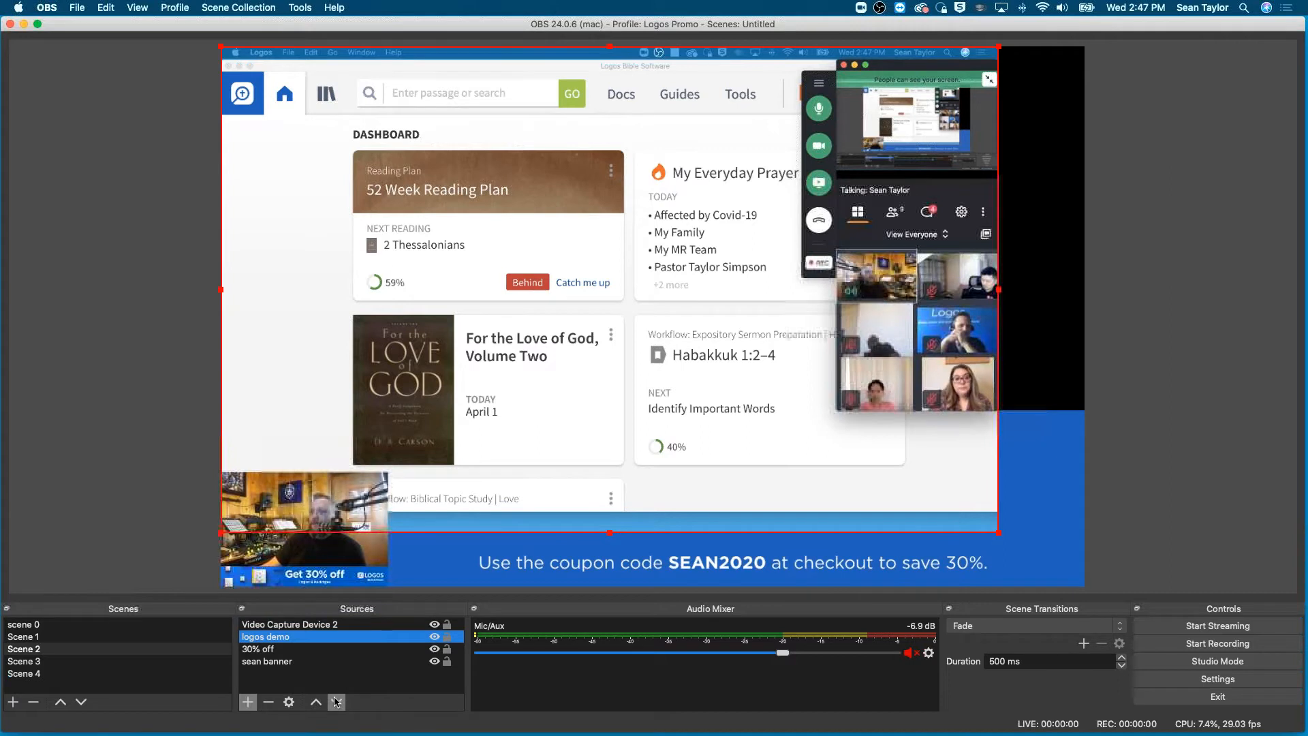
click(335, 700)
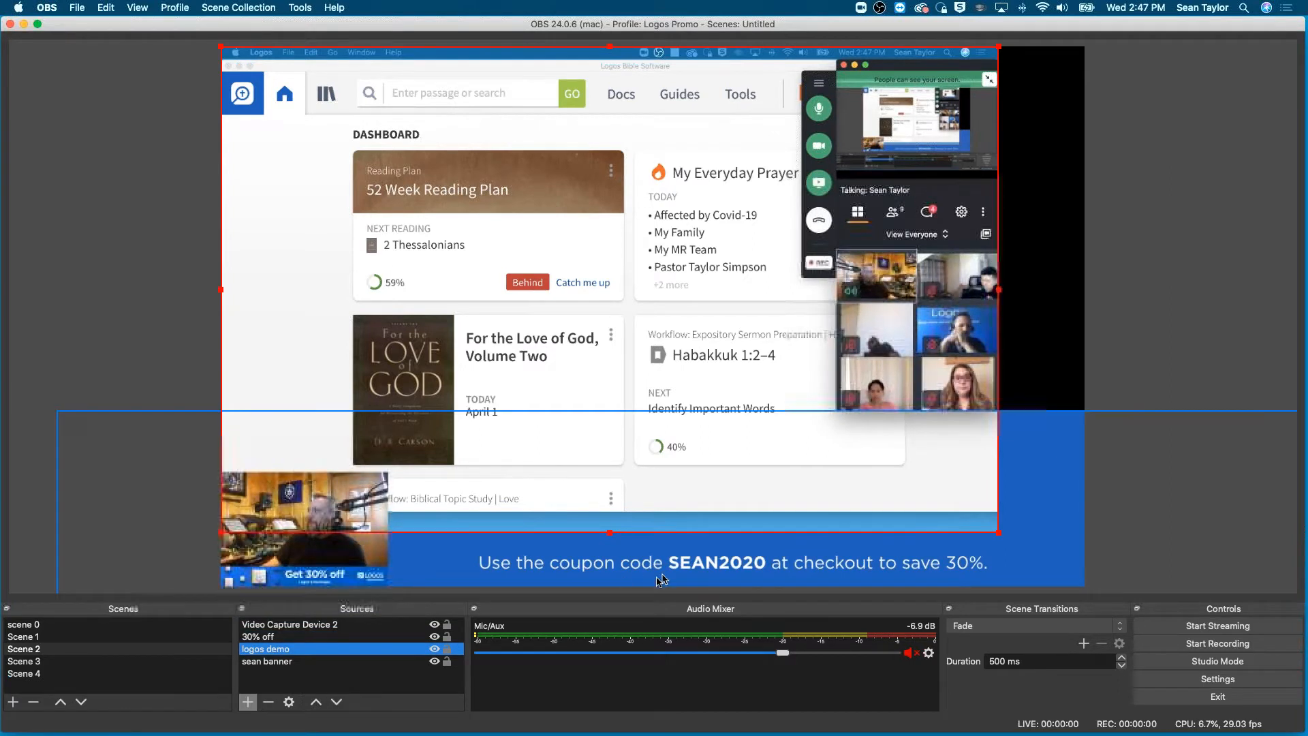
- Enlarge the logos demo capture to the canvas width, shift it up to expose the coupon line, and lower the Logos window within it
drag(1000, 532, 1097, 570)
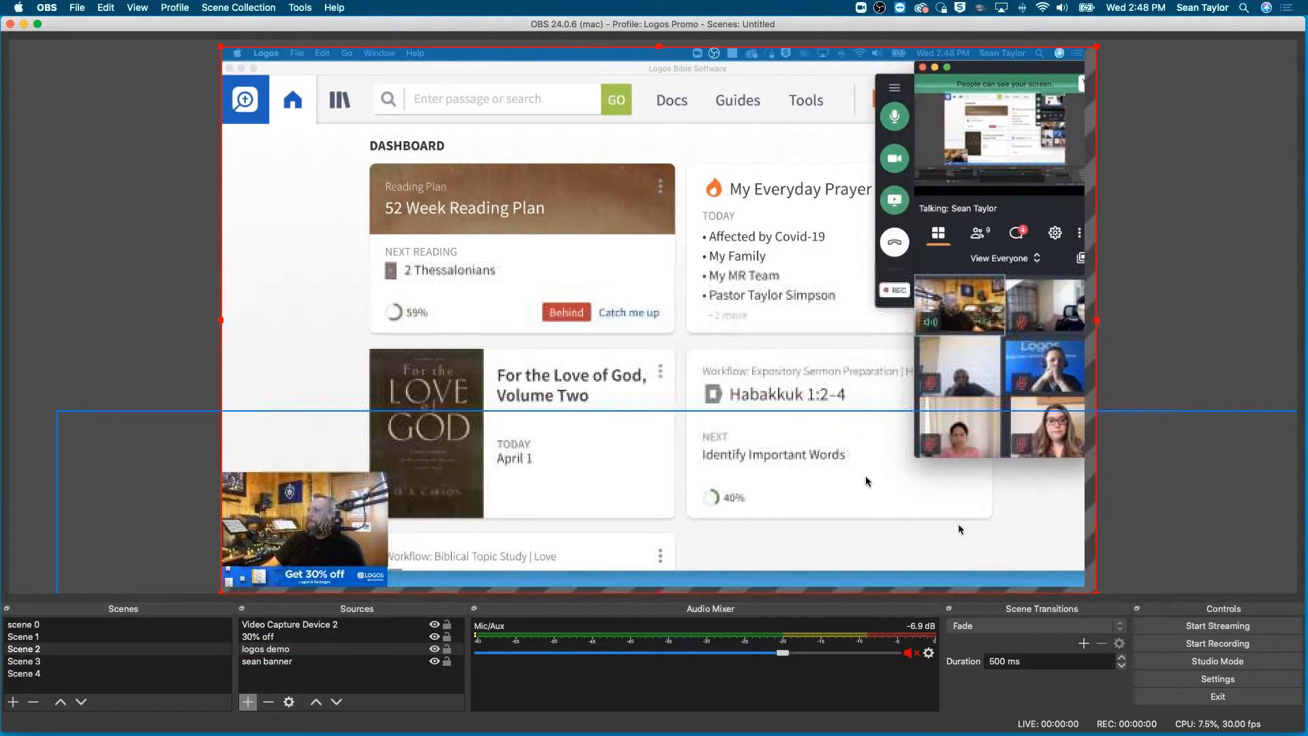
drag(868, 441, 838, 438)
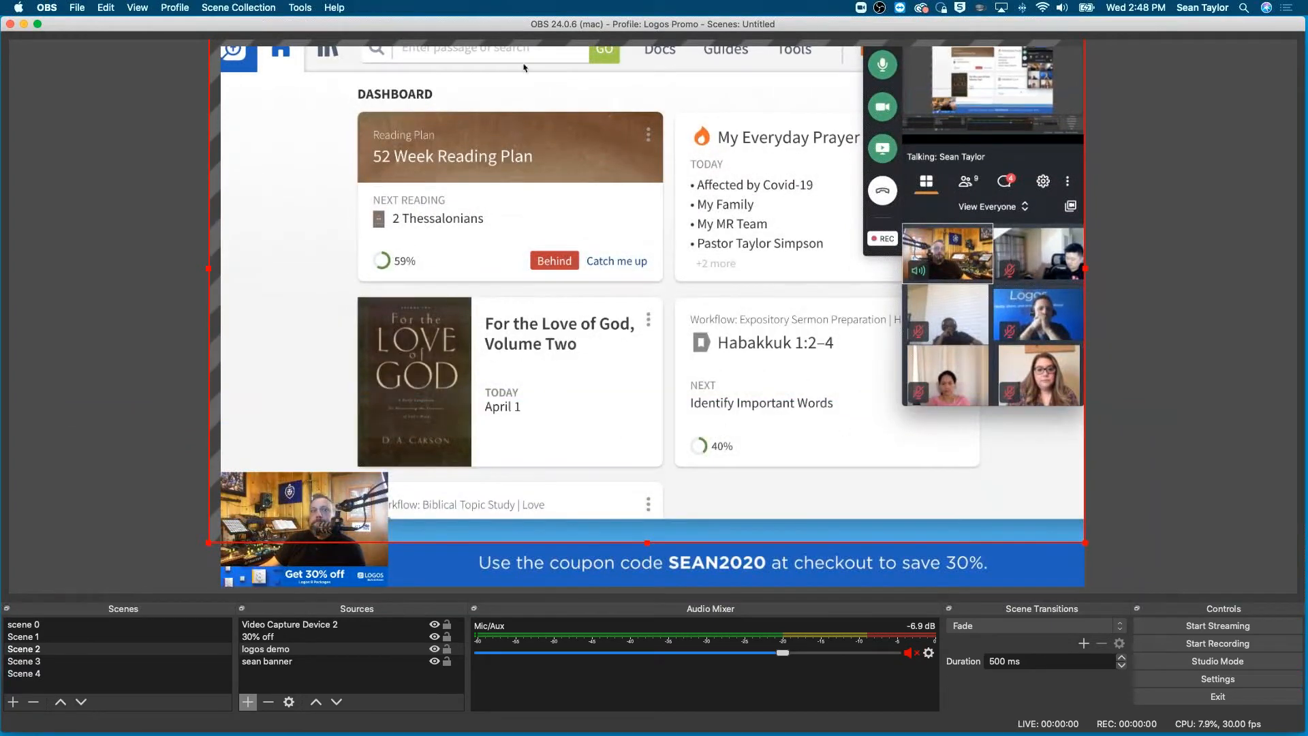
drag(517, 37, 522, 66)
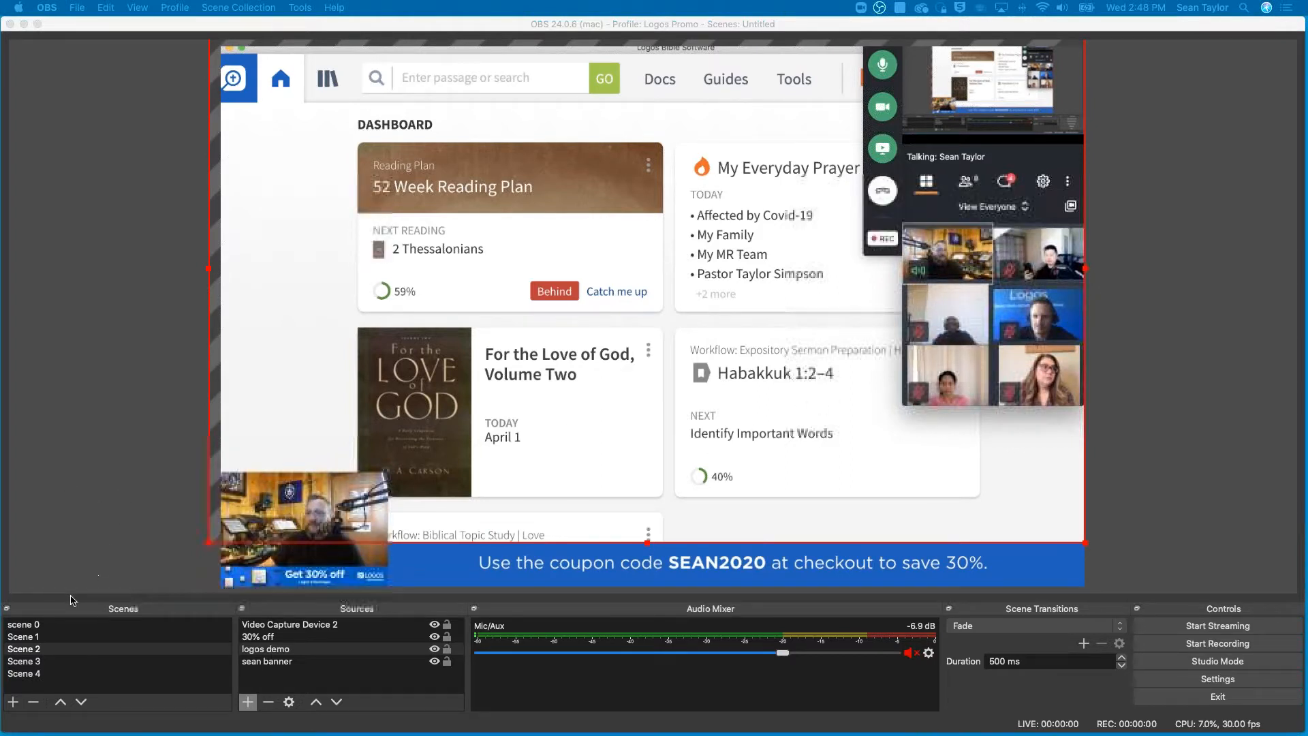
- Remove the empty Scene 3 from the scene list
click(19, 649)
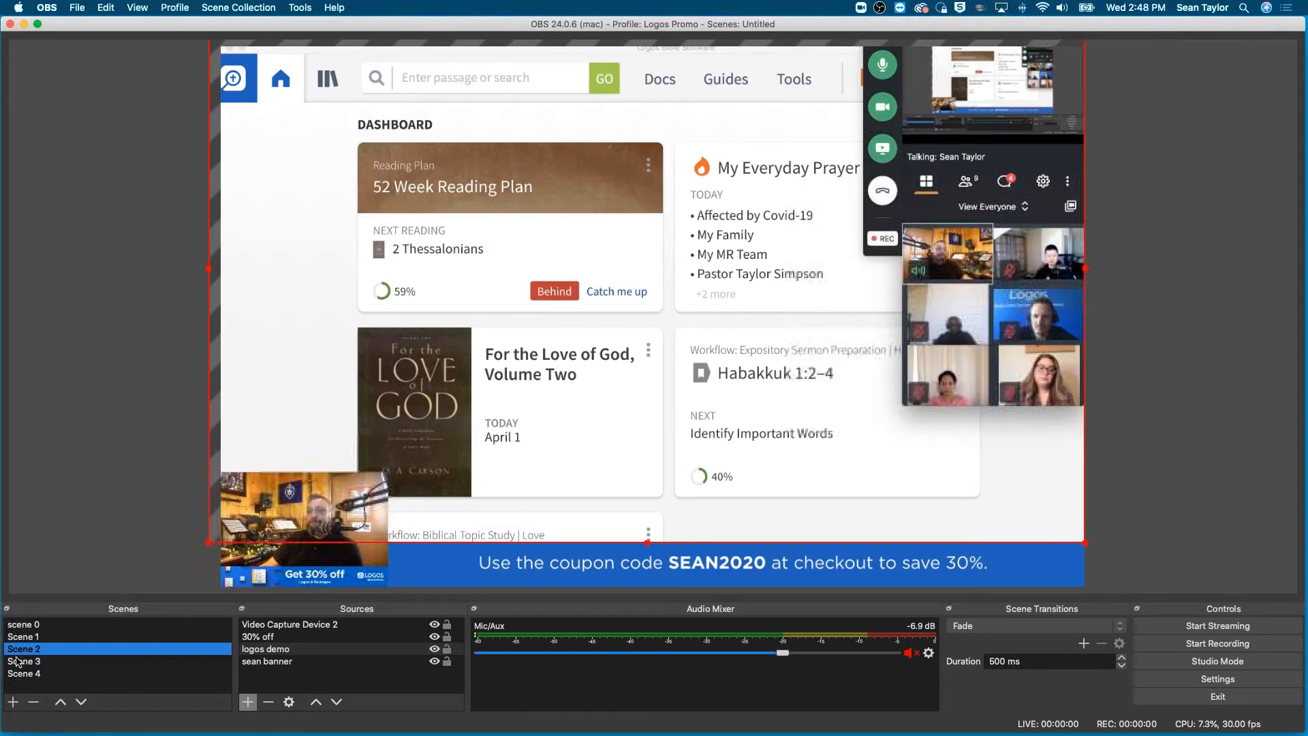
click(17, 662)
right_click(18, 662)
click(97, 531)
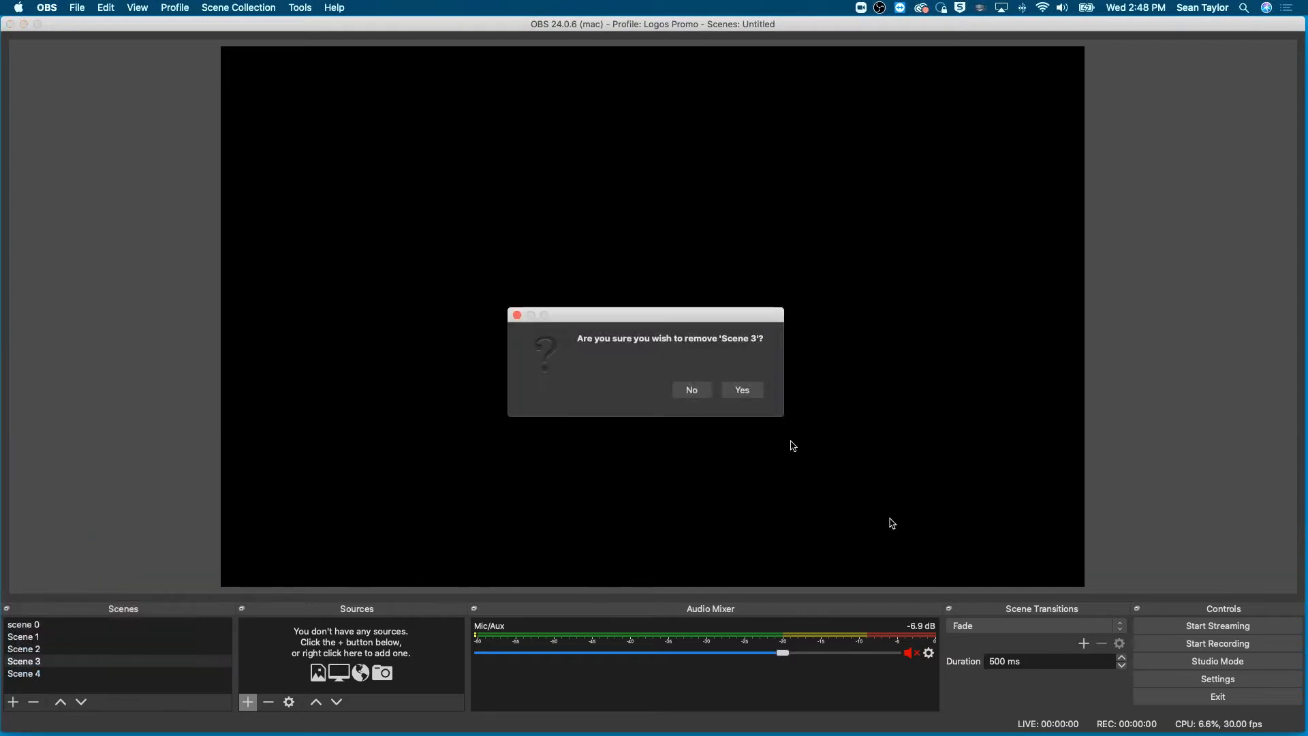
click(752, 394)
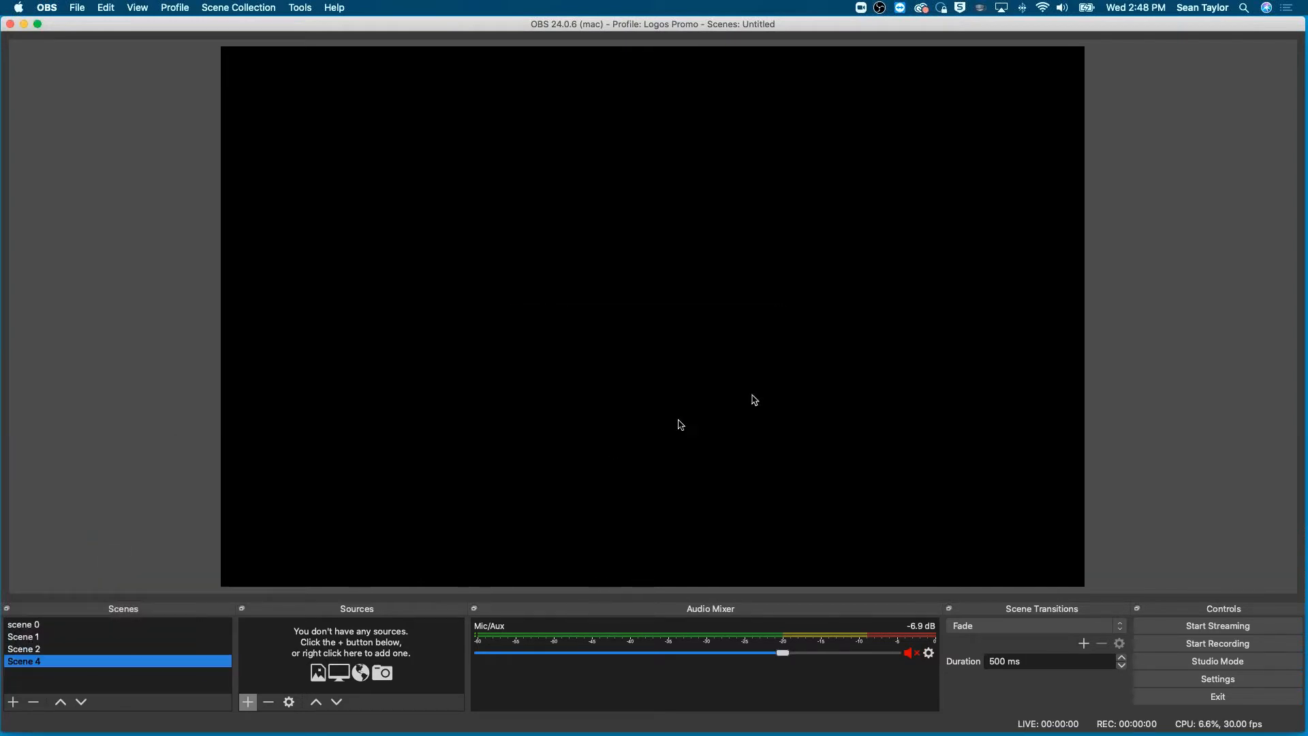
- Duplicate Scene 2 as "Scene 3" and place the copy above Scene 4 in the scene order
click(32, 651)
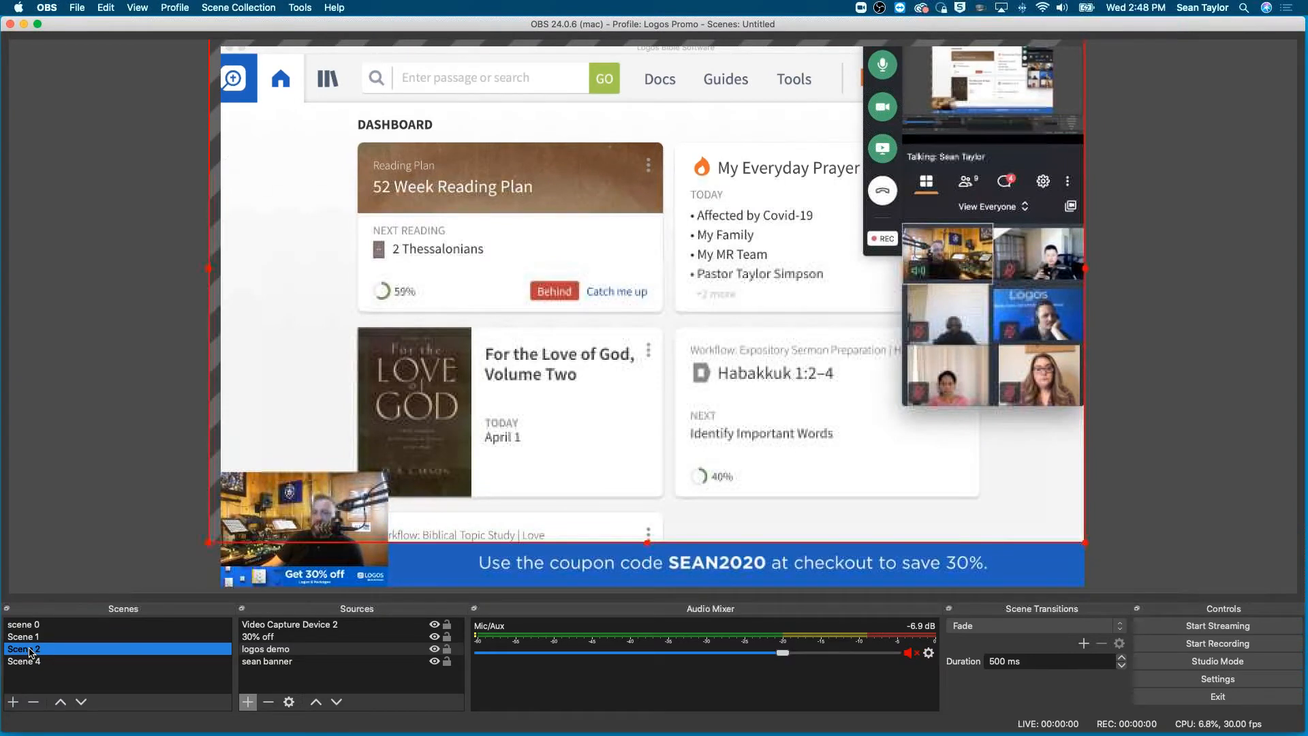
right_click(31, 653)
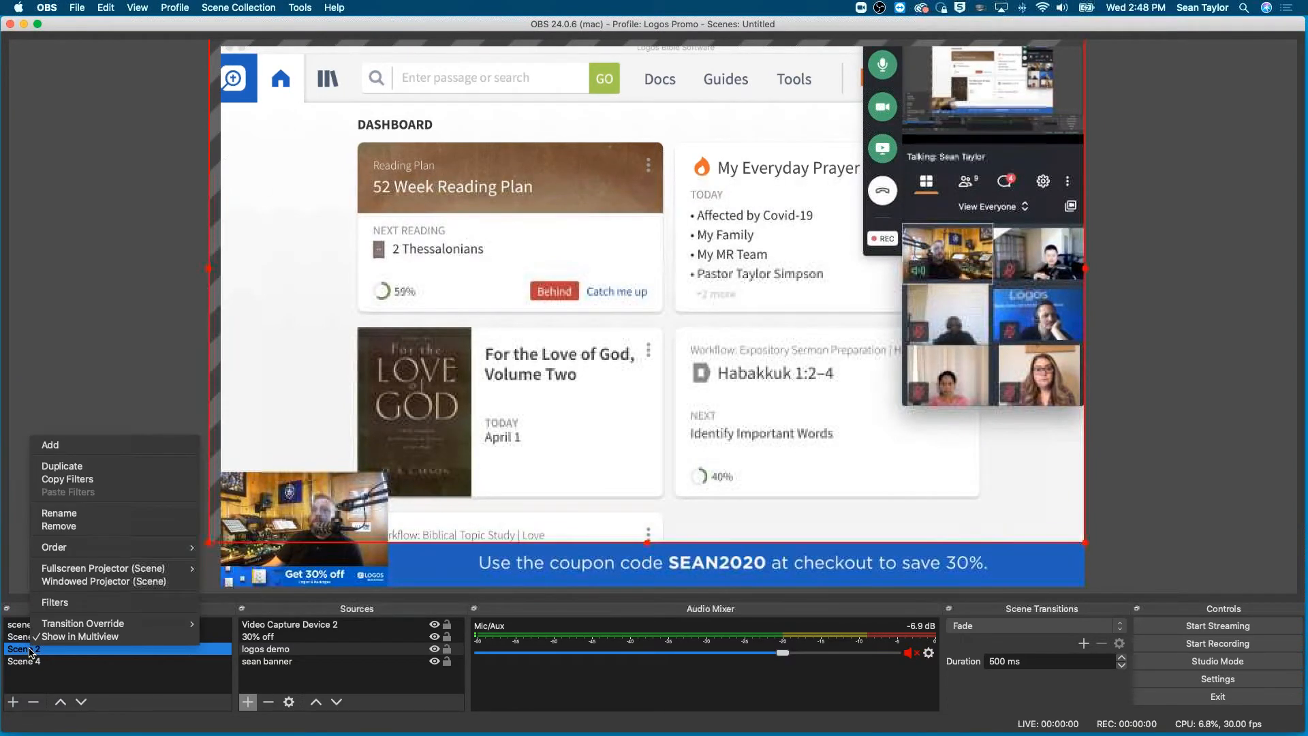
click(85, 465)
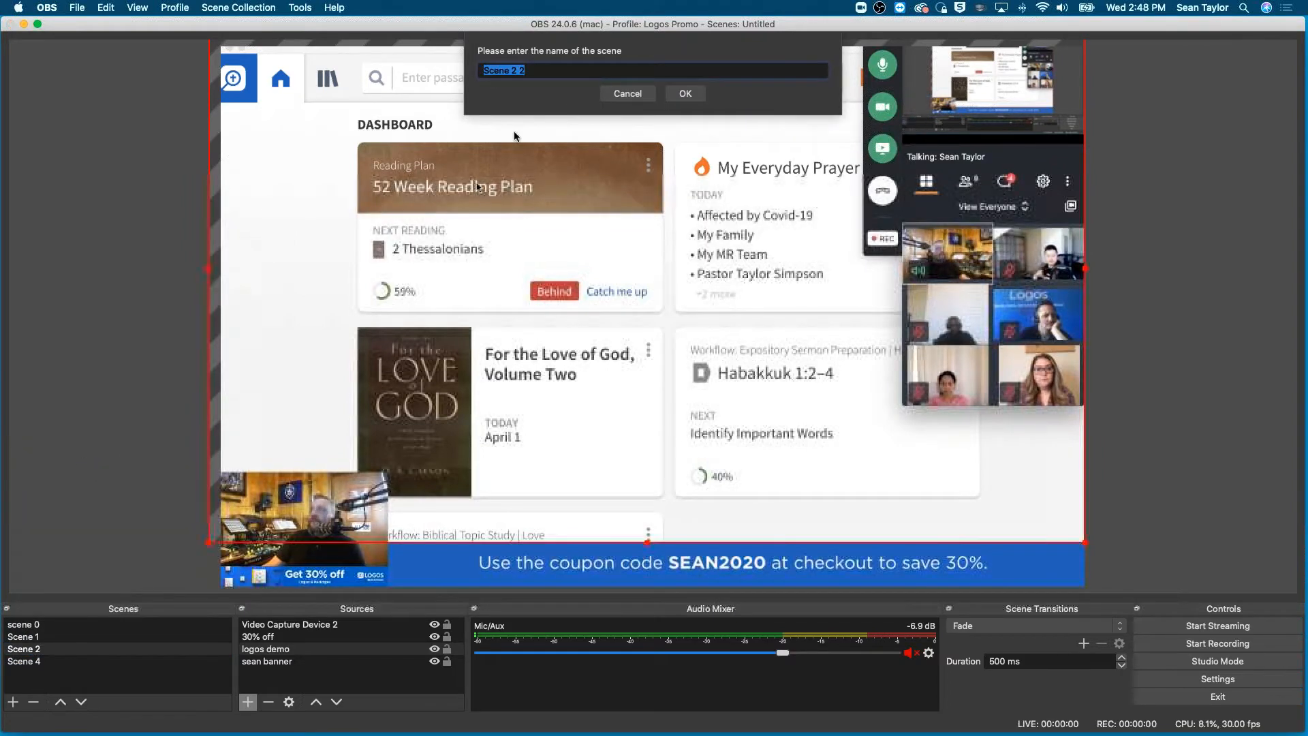
click(539, 69)
key(BackSpace)
key(BackSpace)
key(BackSpace)
key(BackSpace)
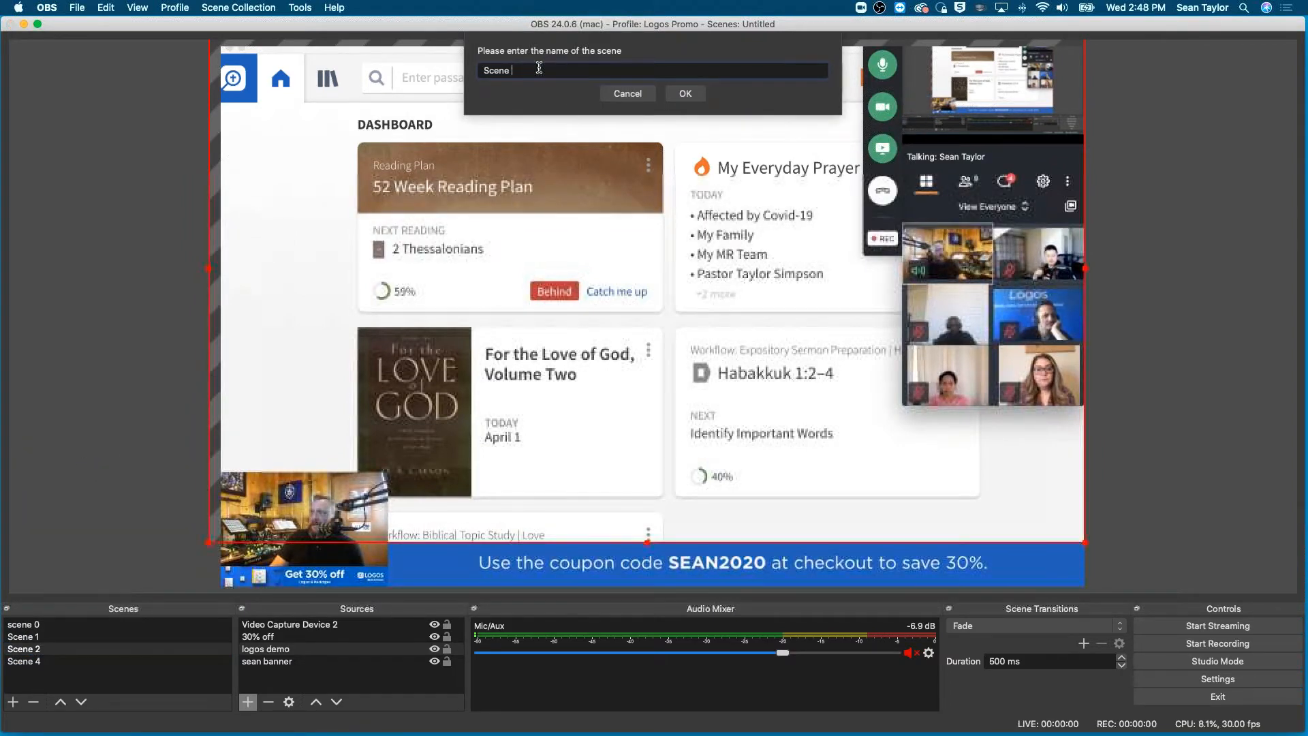
text(3)
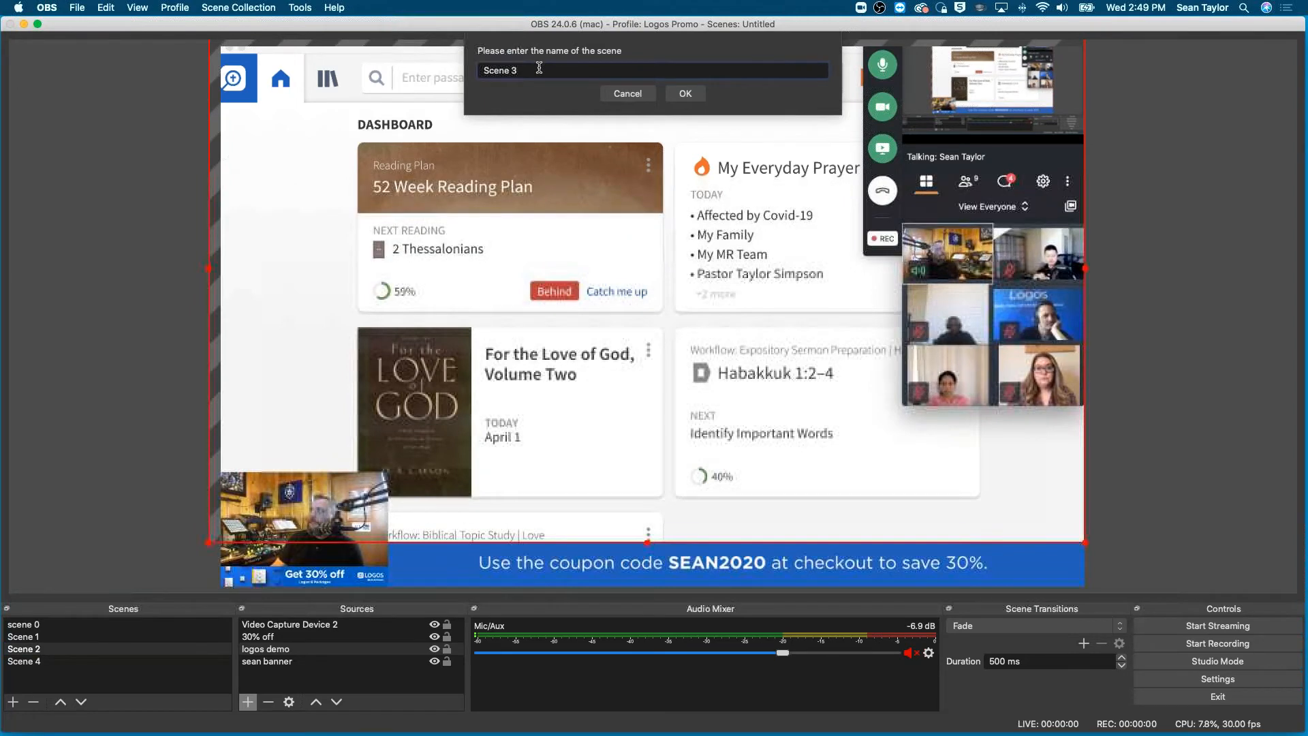
click(689, 94)
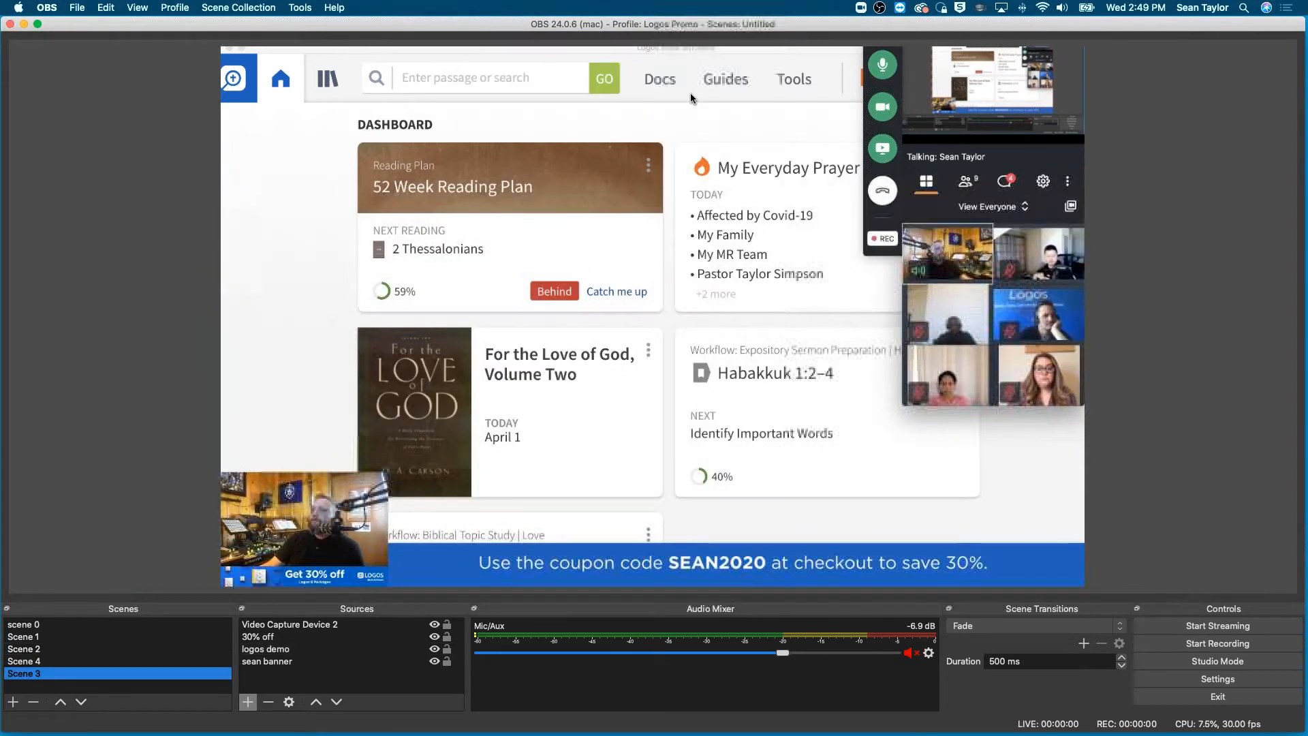
drag(26, 677, 31, 660)
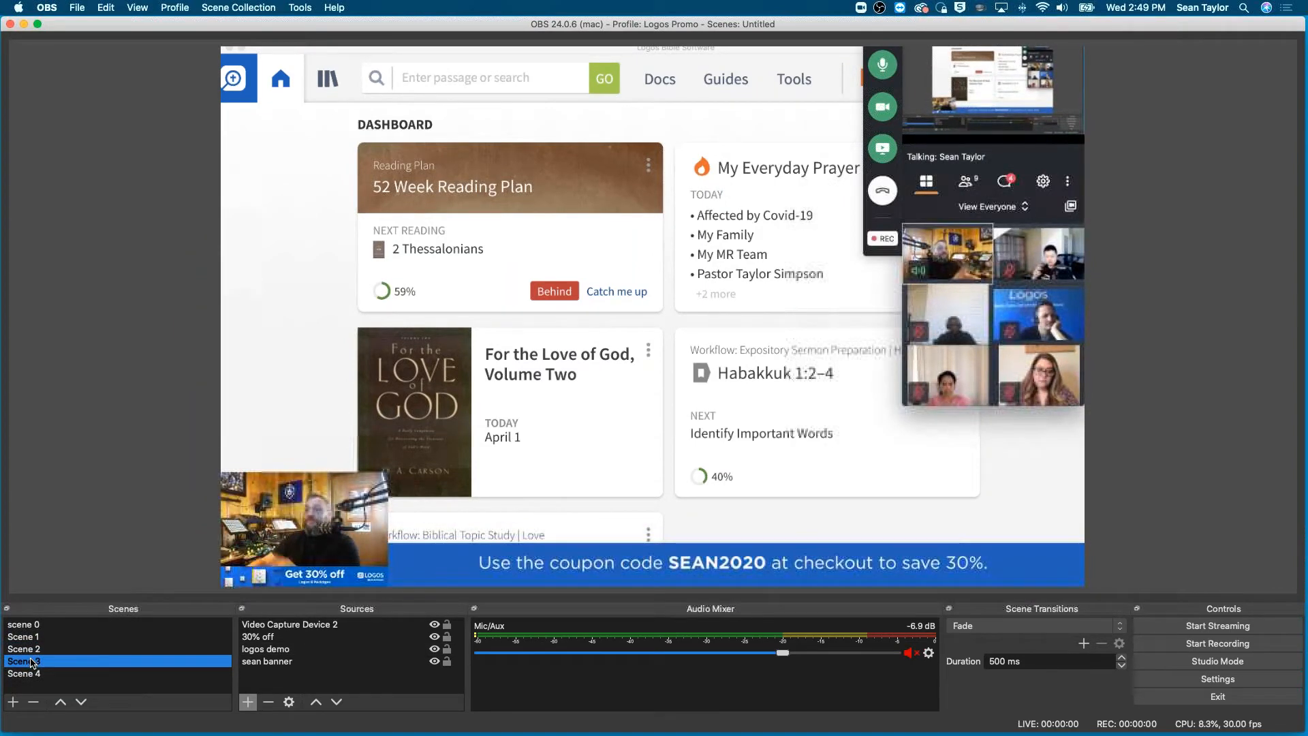
- In Scene 3, move the small 30% off banner and the camera picture above it to the canvas's lower-right corner
click(333, 559)
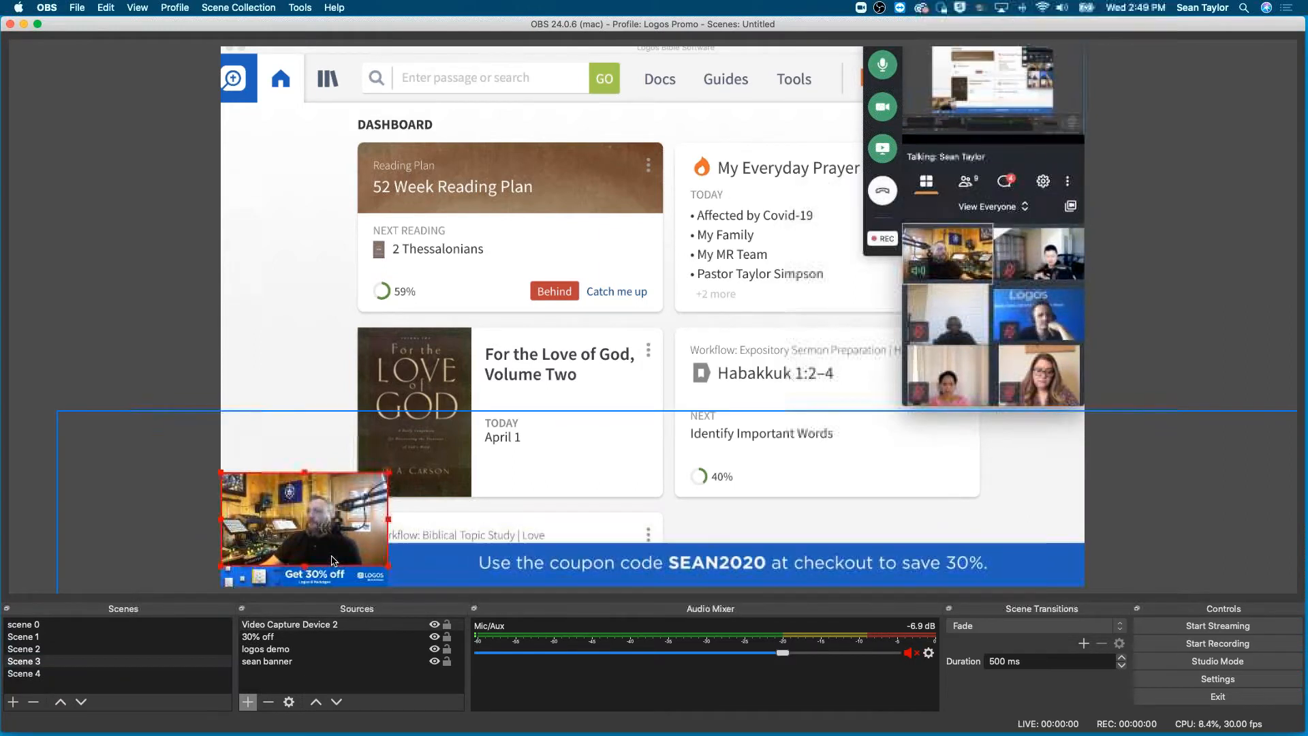
click(323, 575)
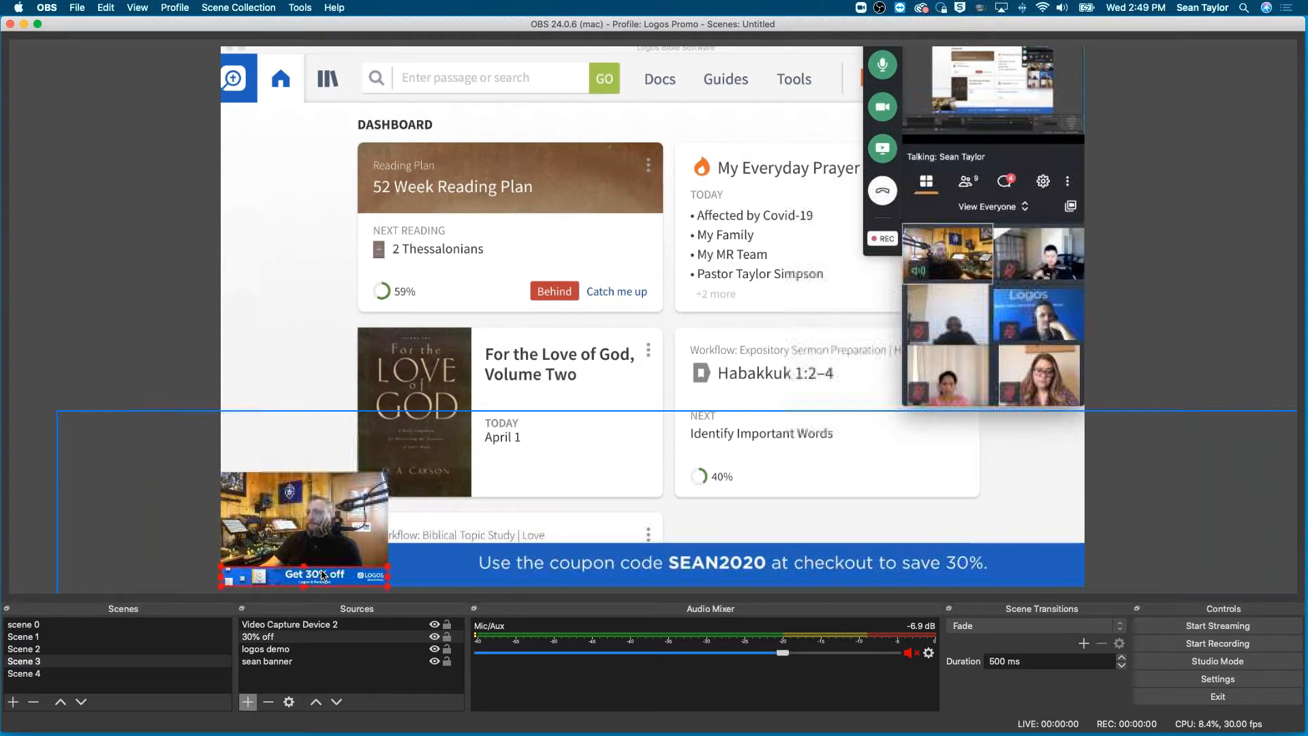
drag(326, 574, 1012, 570)
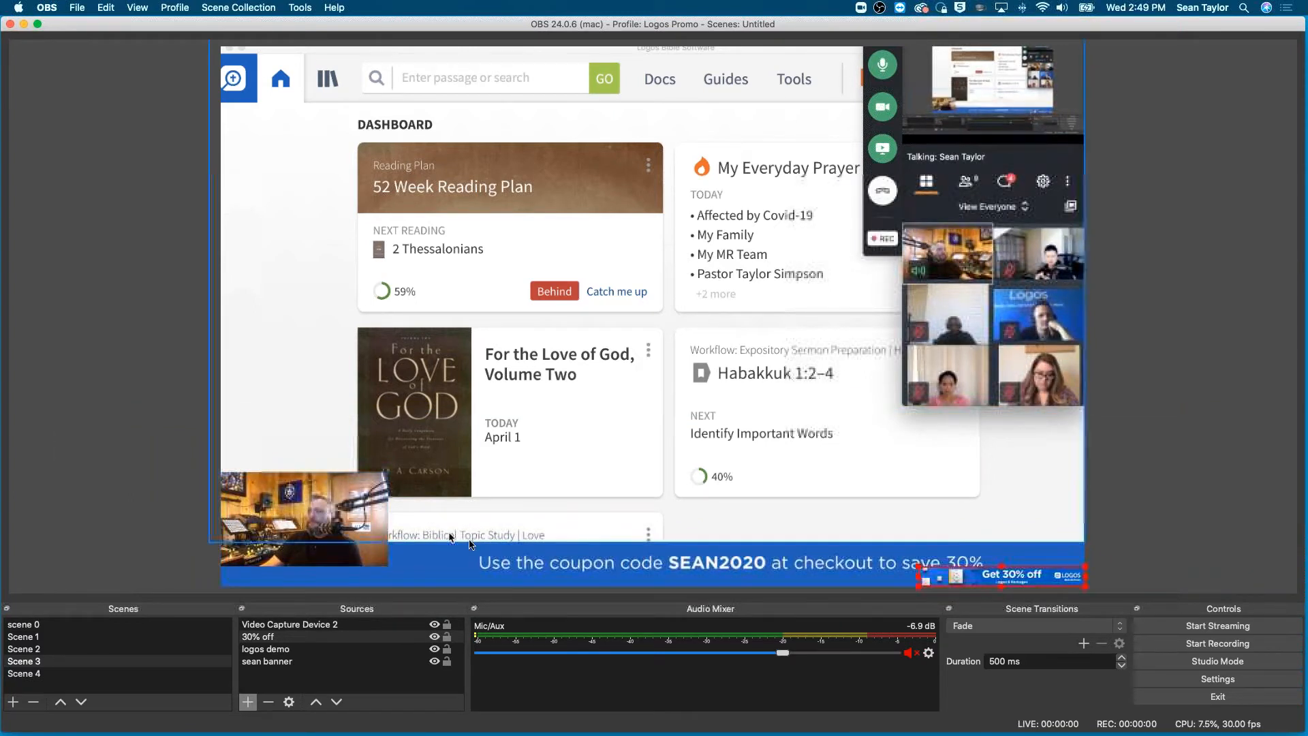
drag(349, 543, 1048, 548)
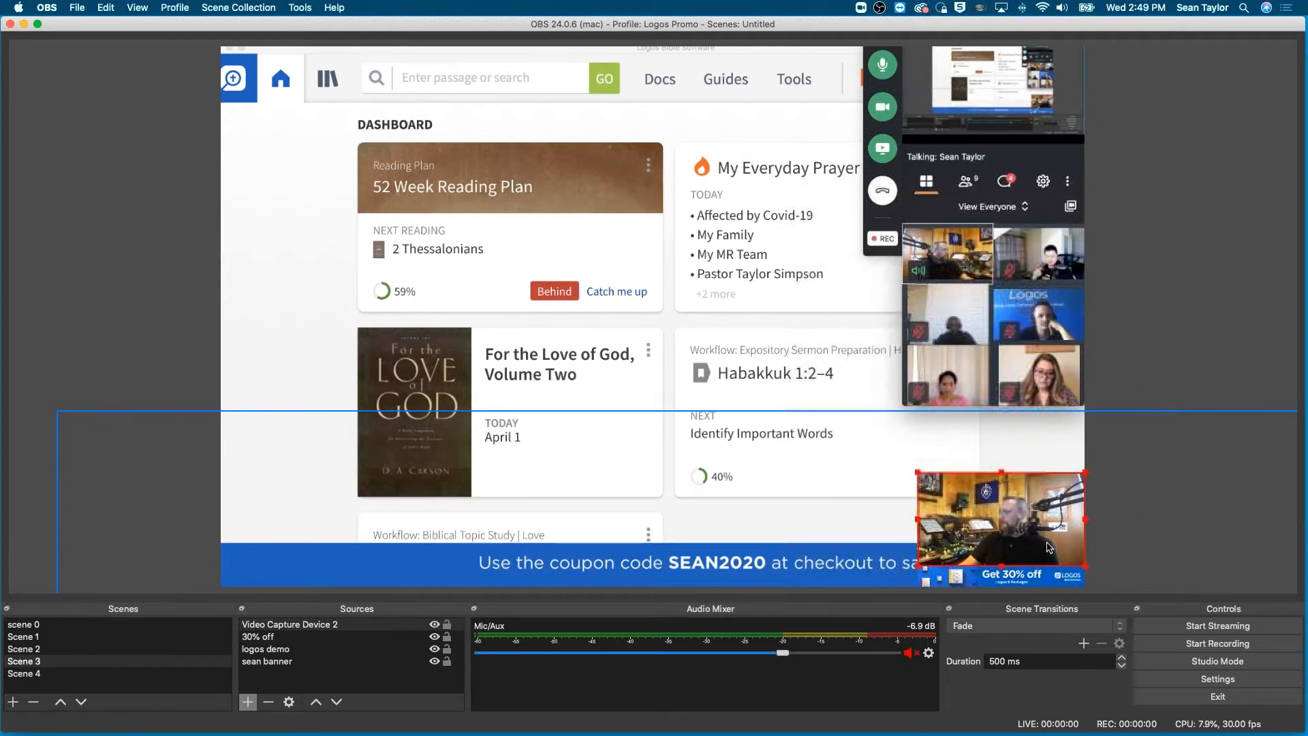
- Shift Scene 3's coupon banner left so its text clears the camera picture, and return to Scene 2
click(809, 560)
drag(809, 571, 683, 575)
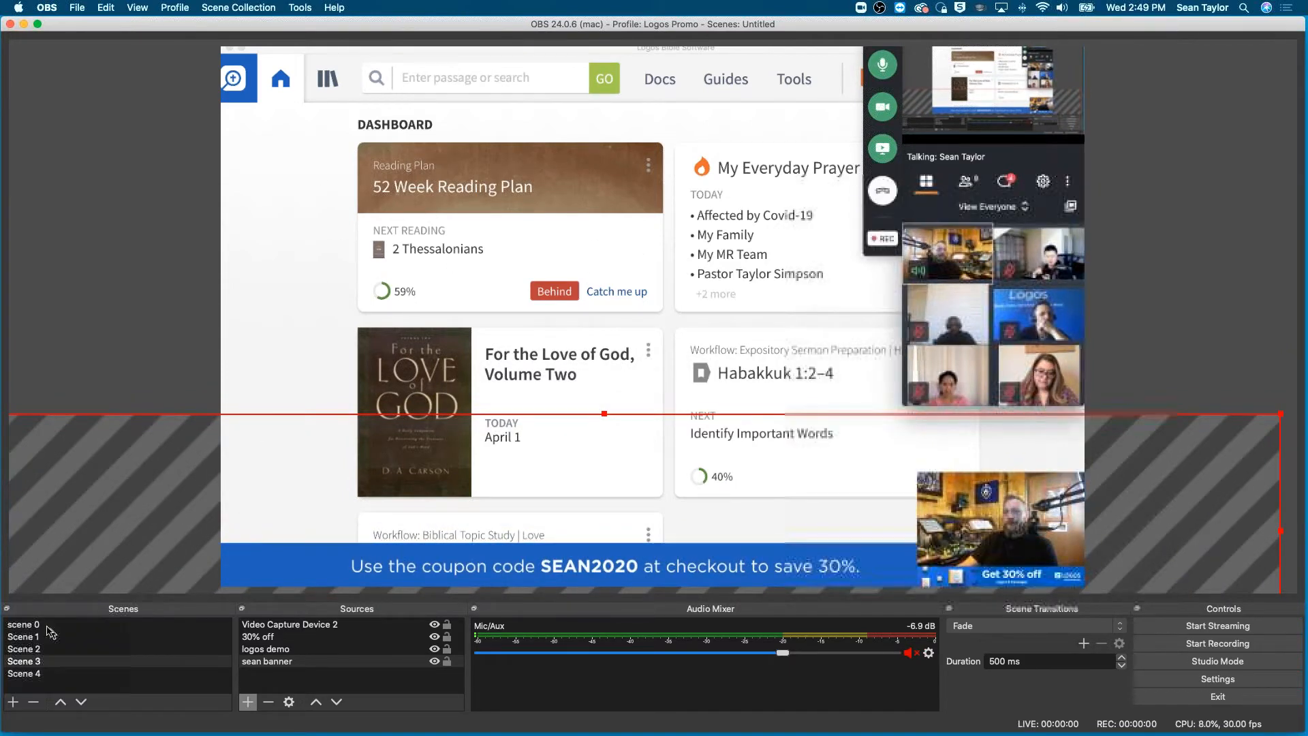
click(25, 651)
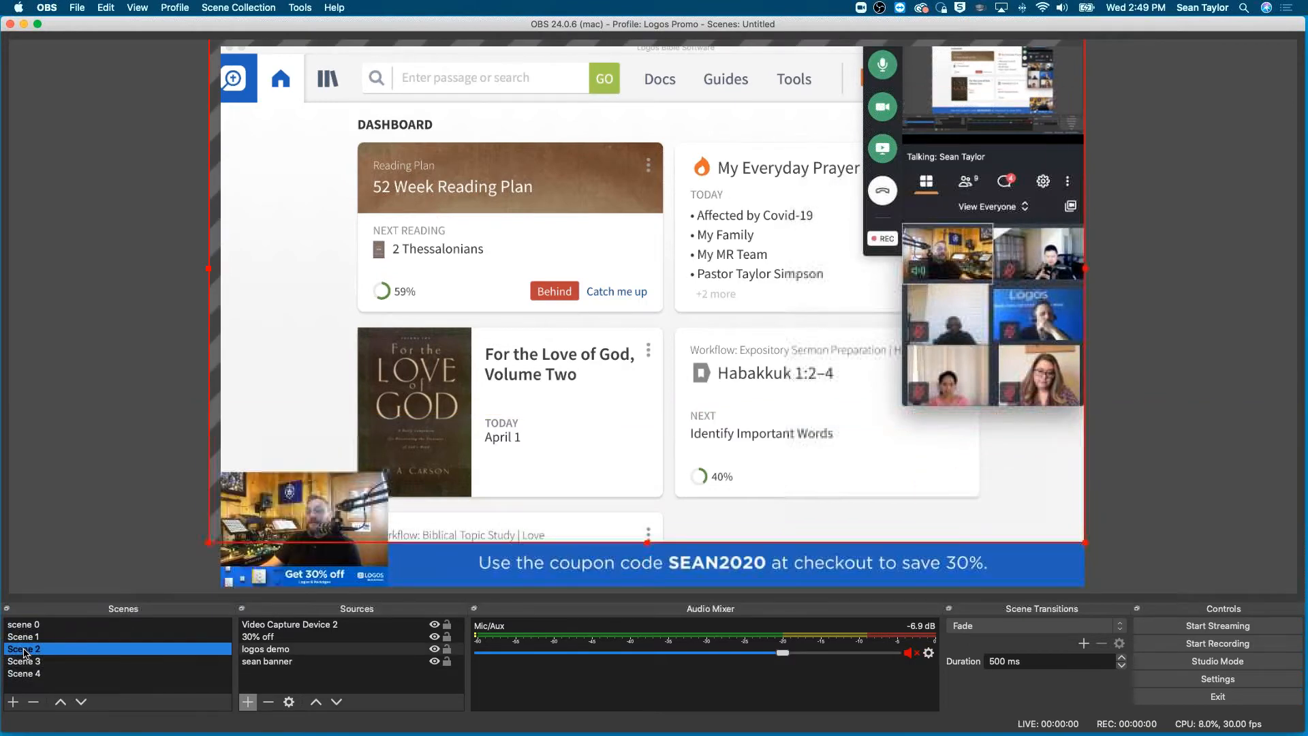
- Review the finished scenes one by one: the countdown, the camera with logo, and the two Logos demo layouts
click(20, 664)
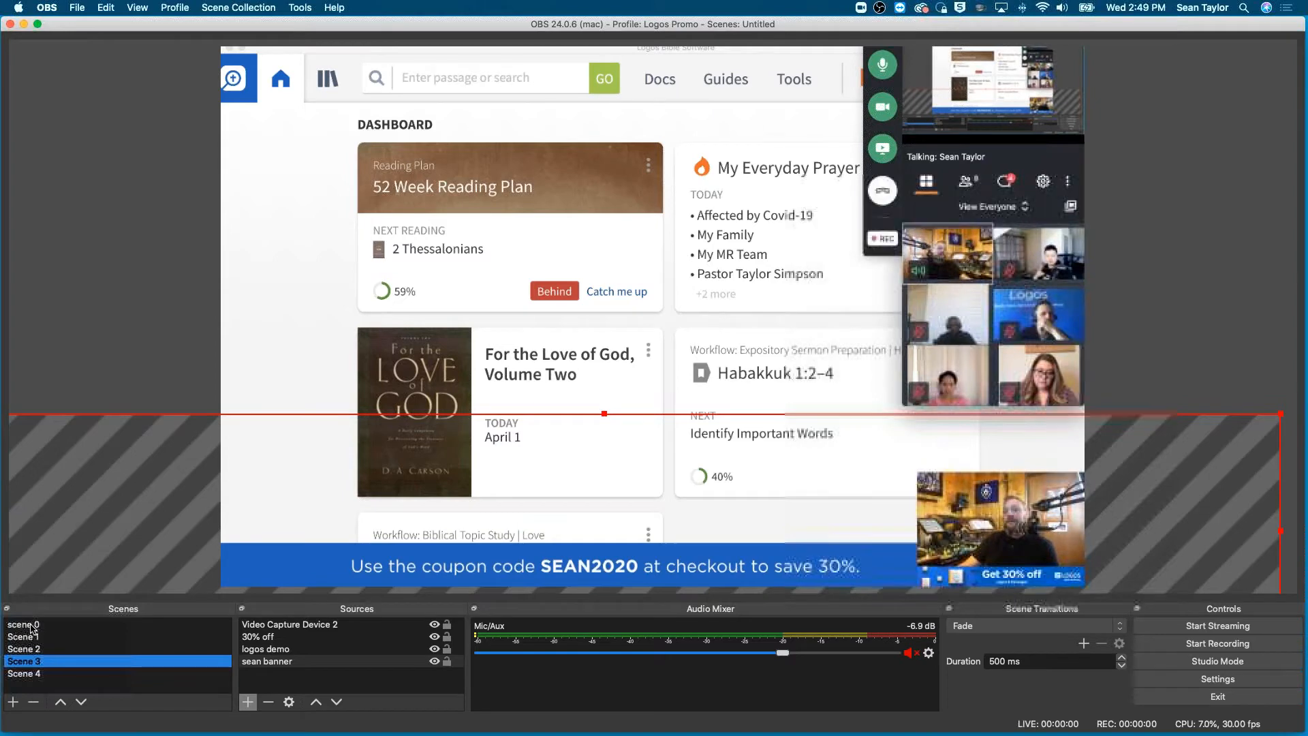
click(22, 638)
click(24, 626)
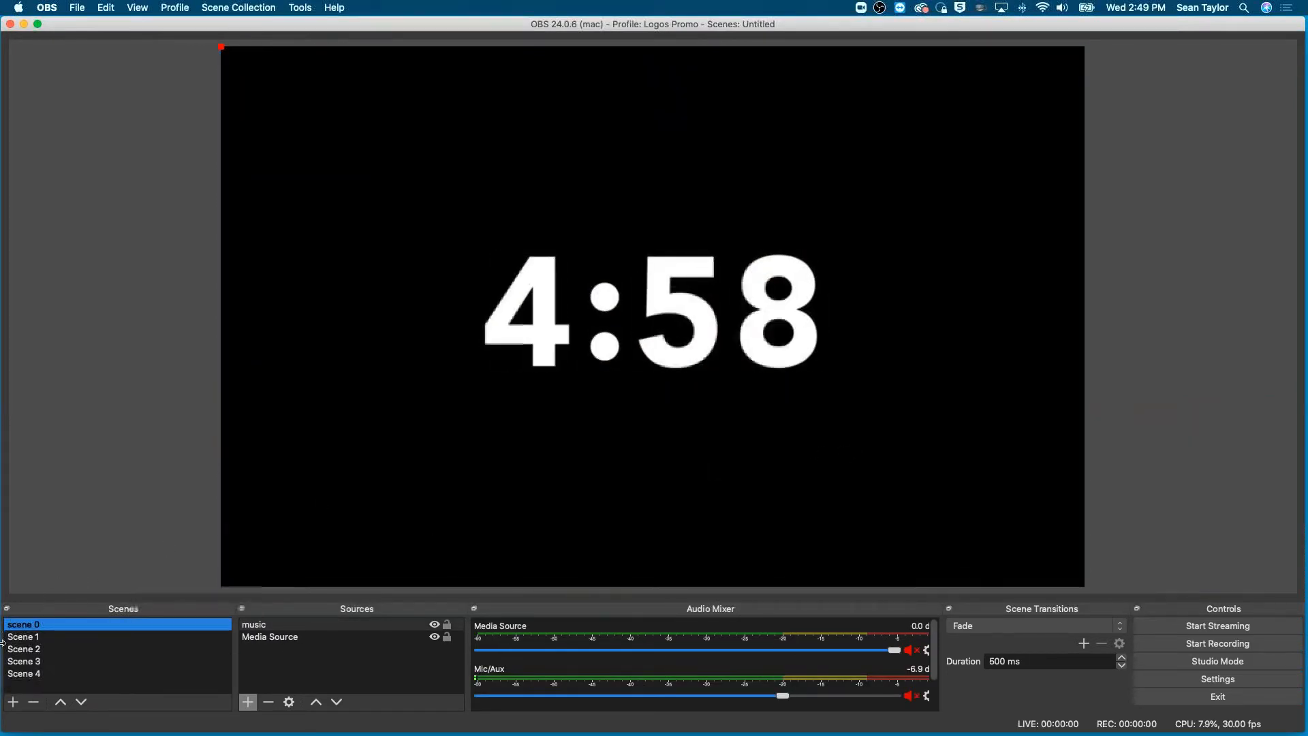
click(28, 640)
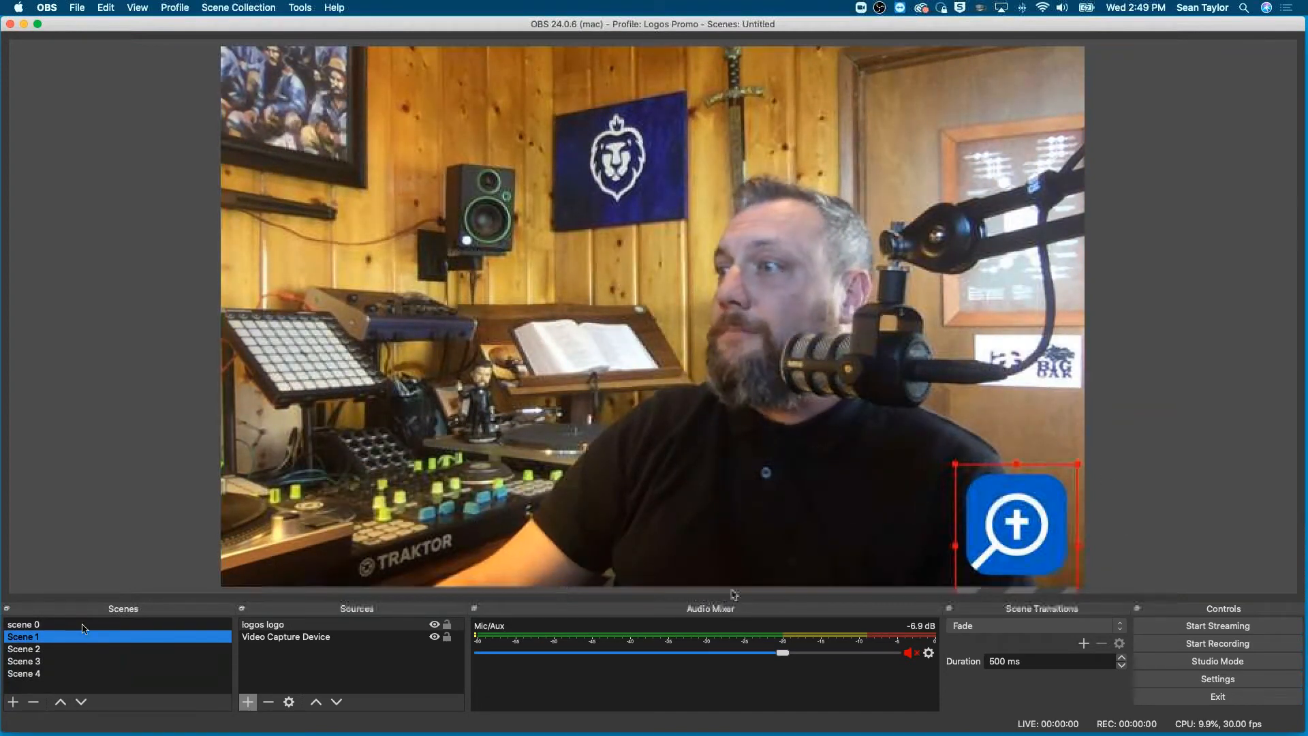
click(27, 649)
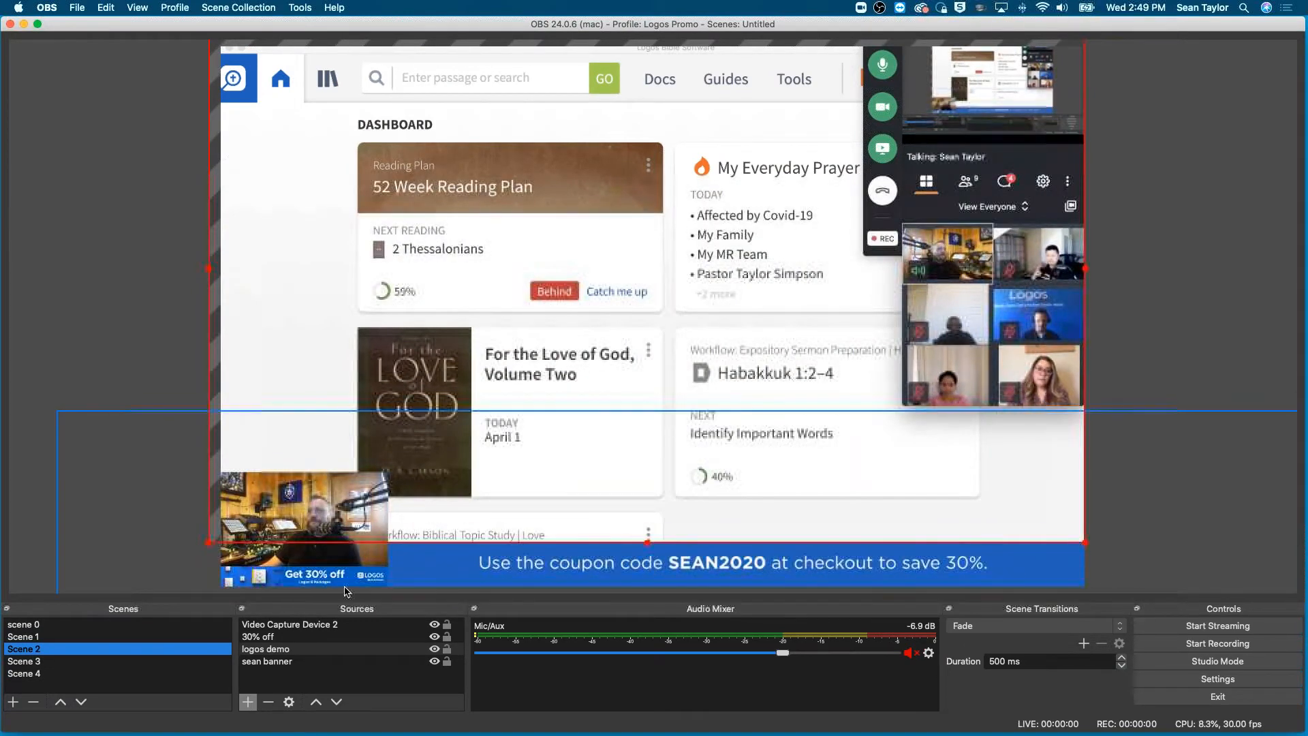
click(29, 661)
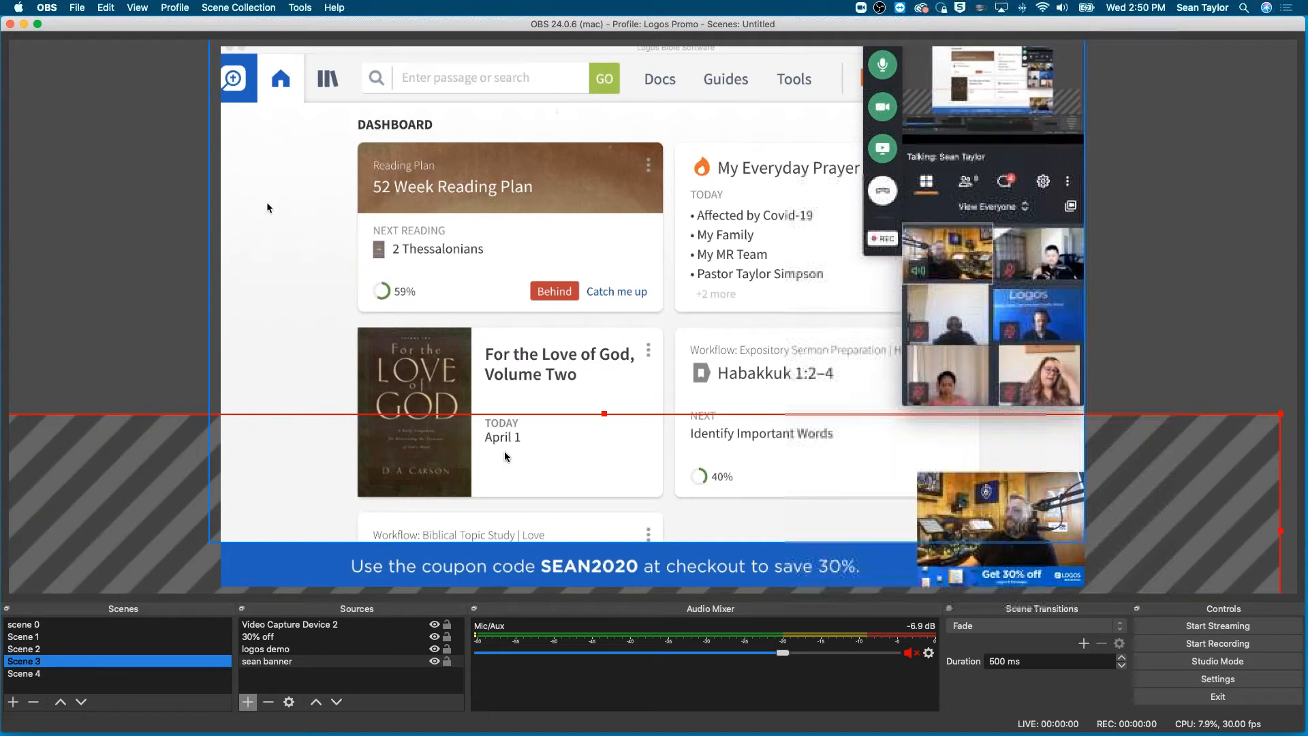
- Add the existing Video Capture Device to Scene 4, enlarge the picture to the full canvas width and shift it slightly upward
click(28, 673)
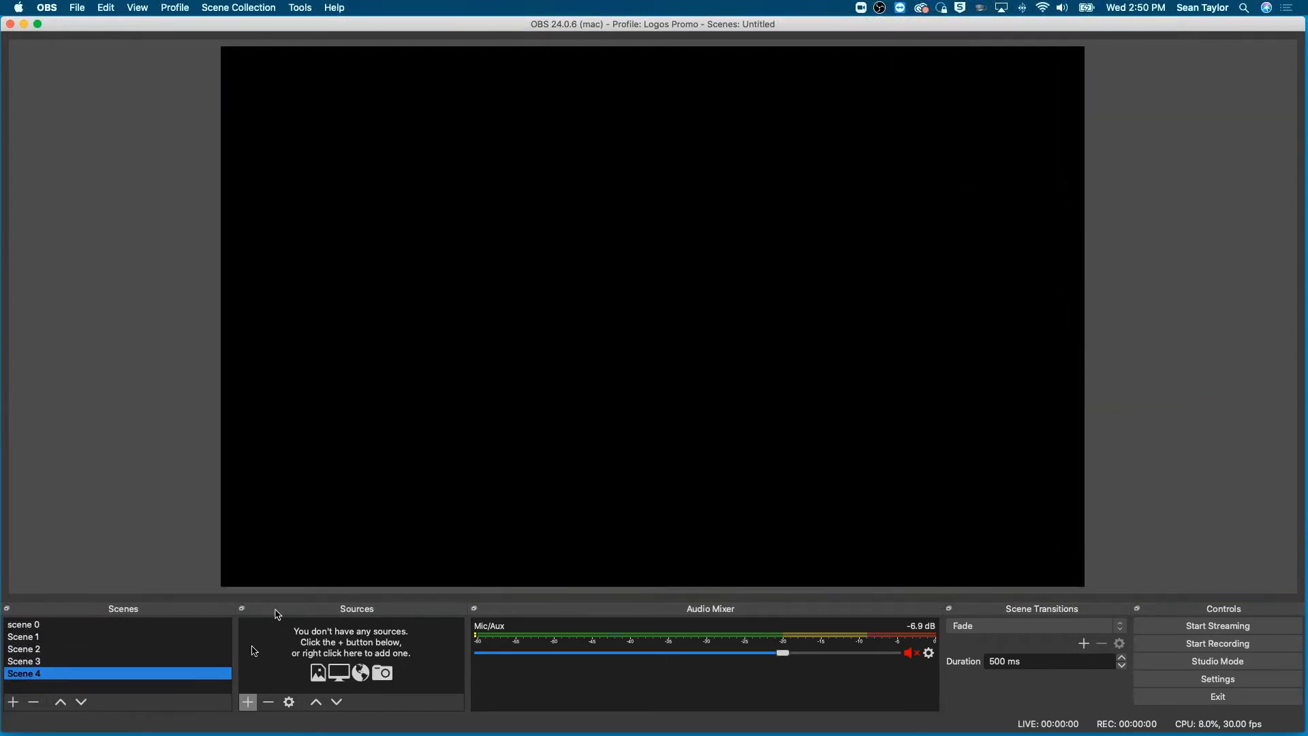
click(244, 702)
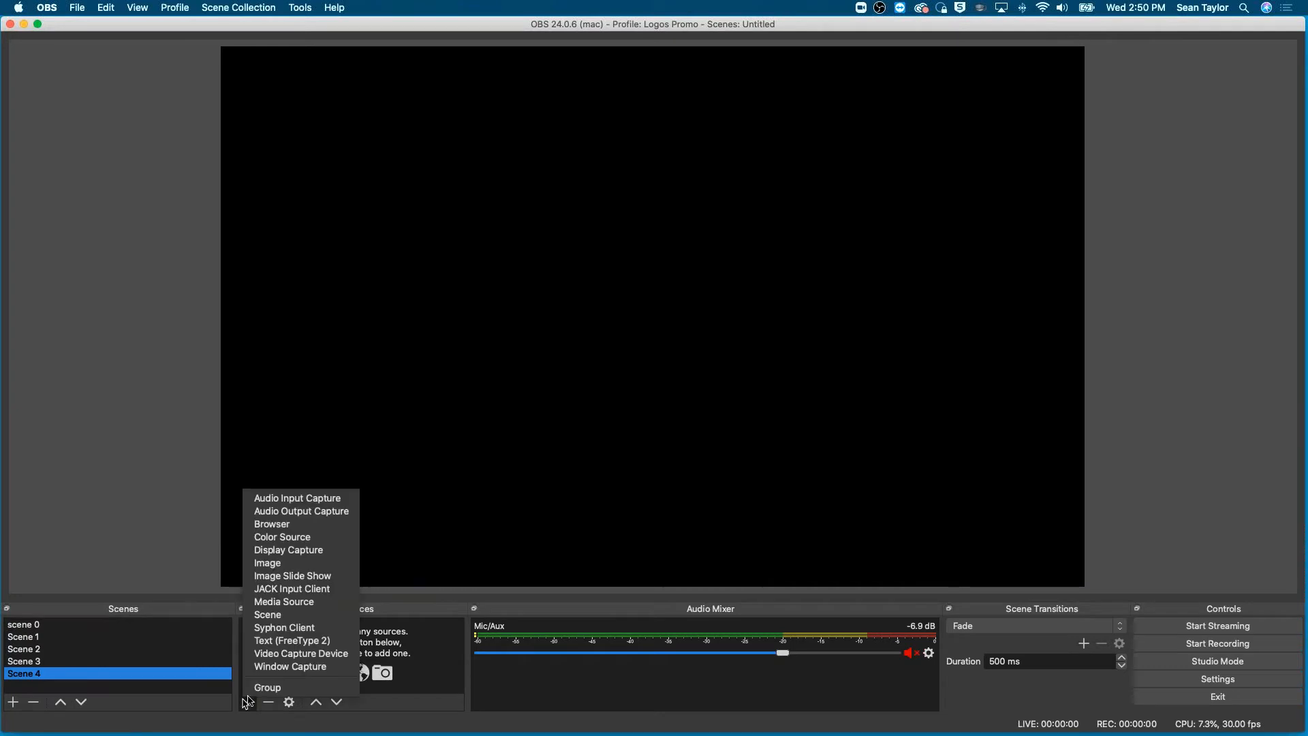
click(315, 655)
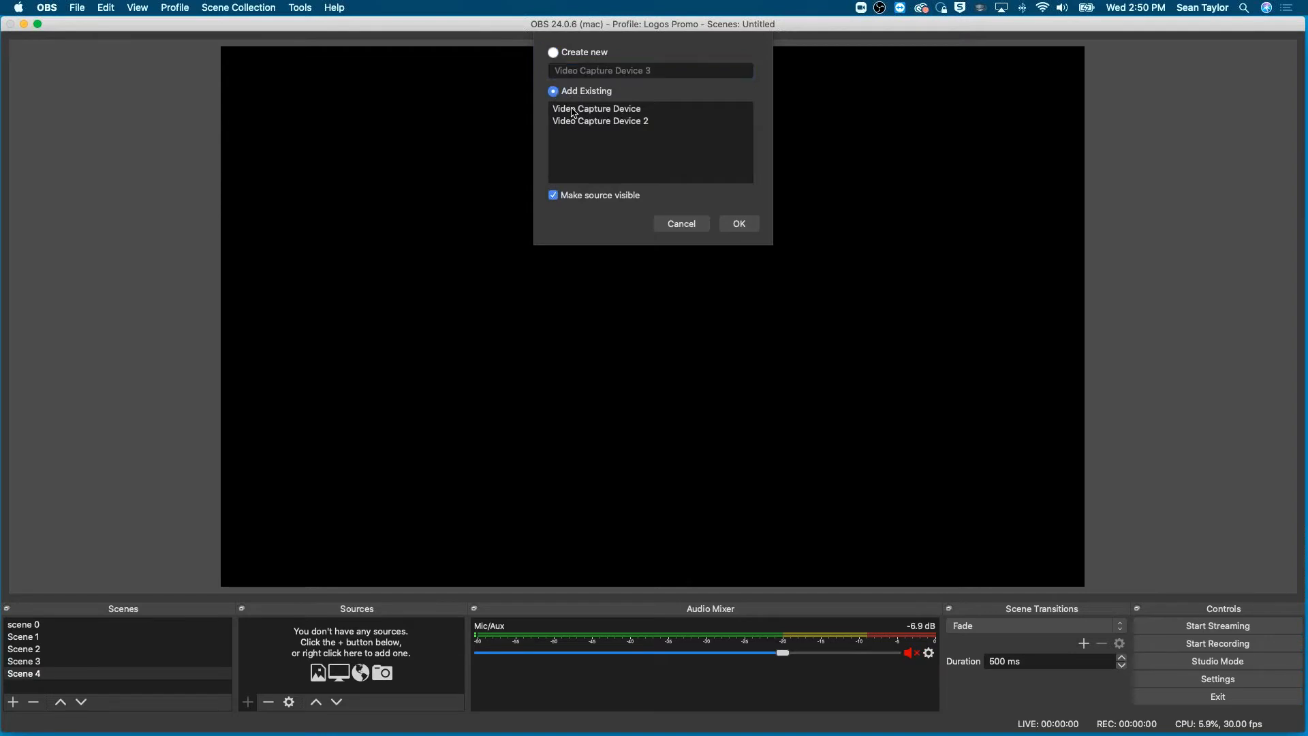
click(742, 222)
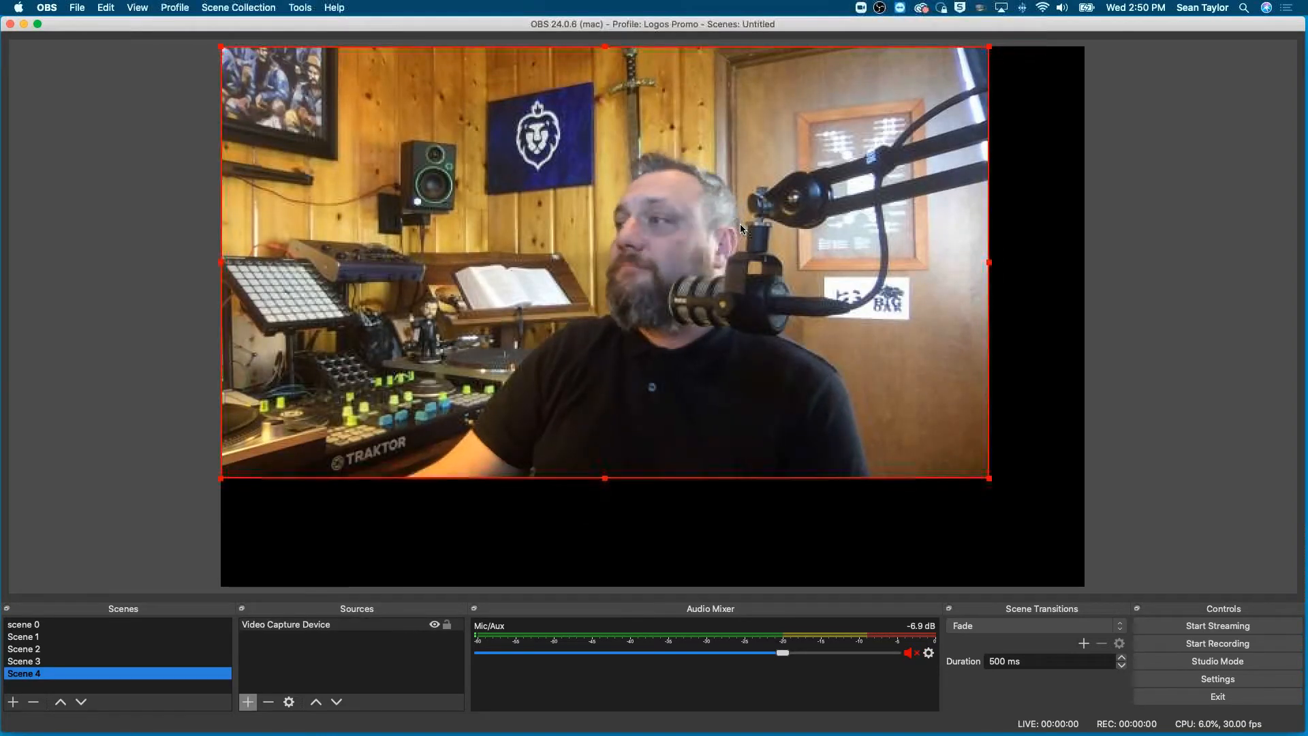
drag(990, 479, 1086, 529)
drag(1001, 456, 1002, 432)
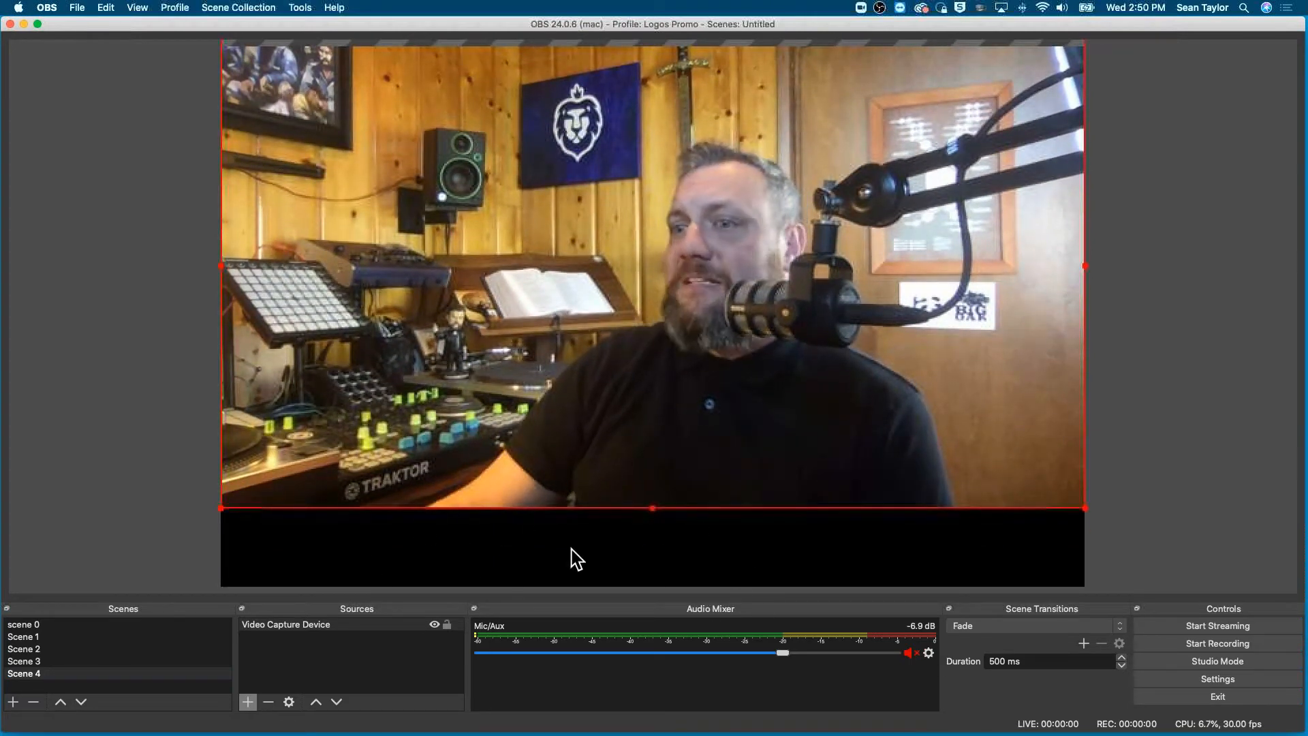
- Add the existing coupon banner image to Scene 4 and place it along the canvas's lower edge with its text centred
click(248, 702)
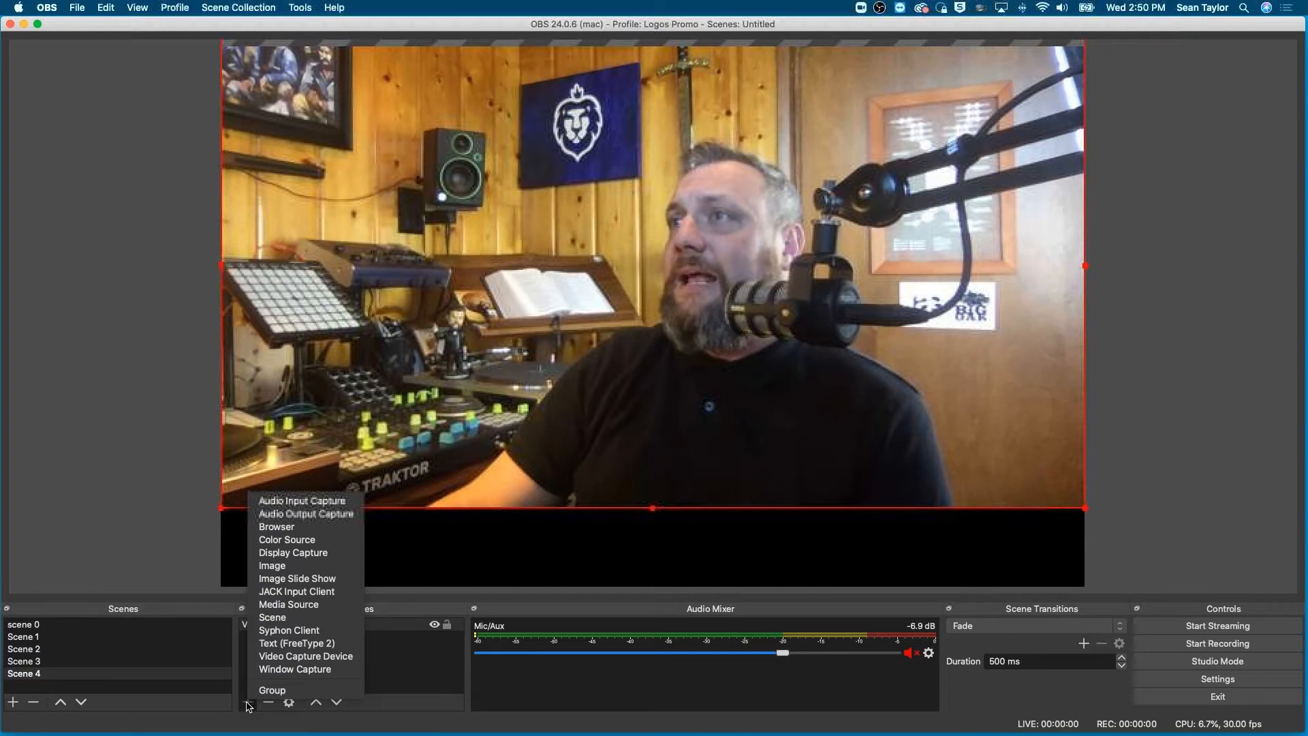
click(296, 567)
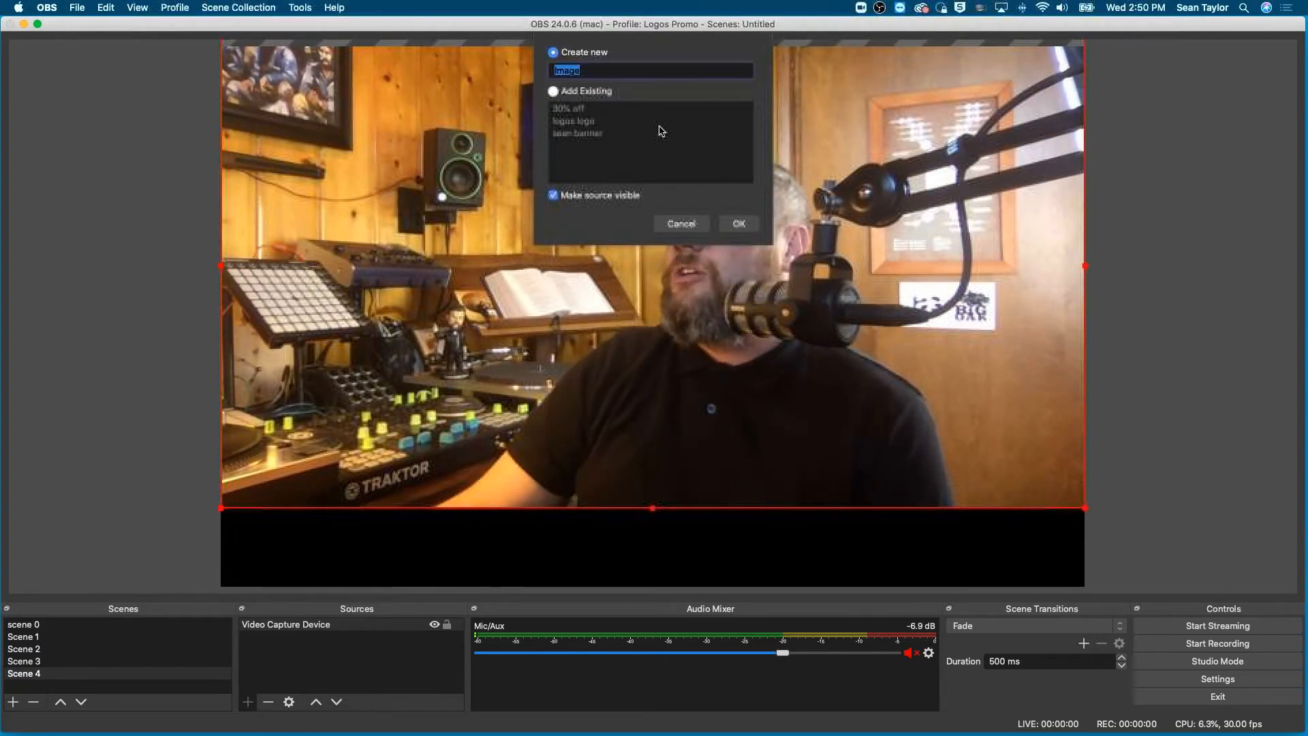
click(553, 91)
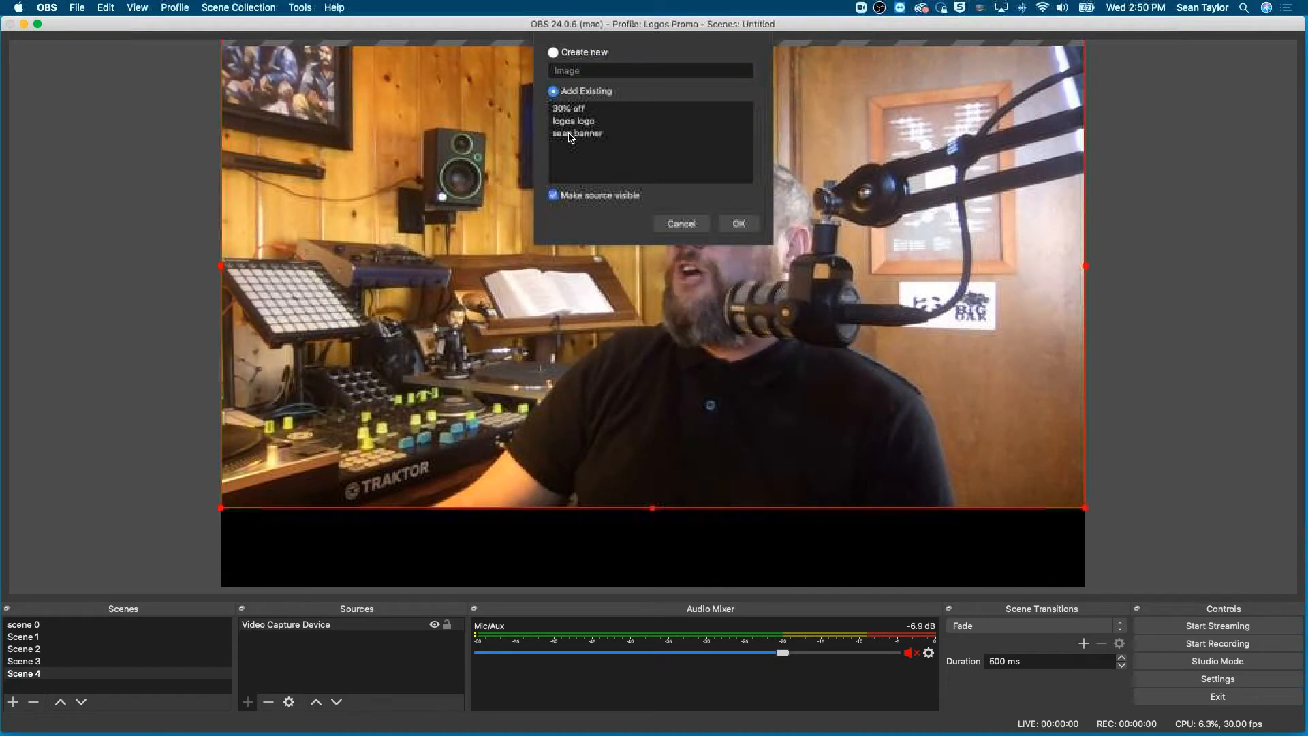
click(571, 133)
click(740, 223)
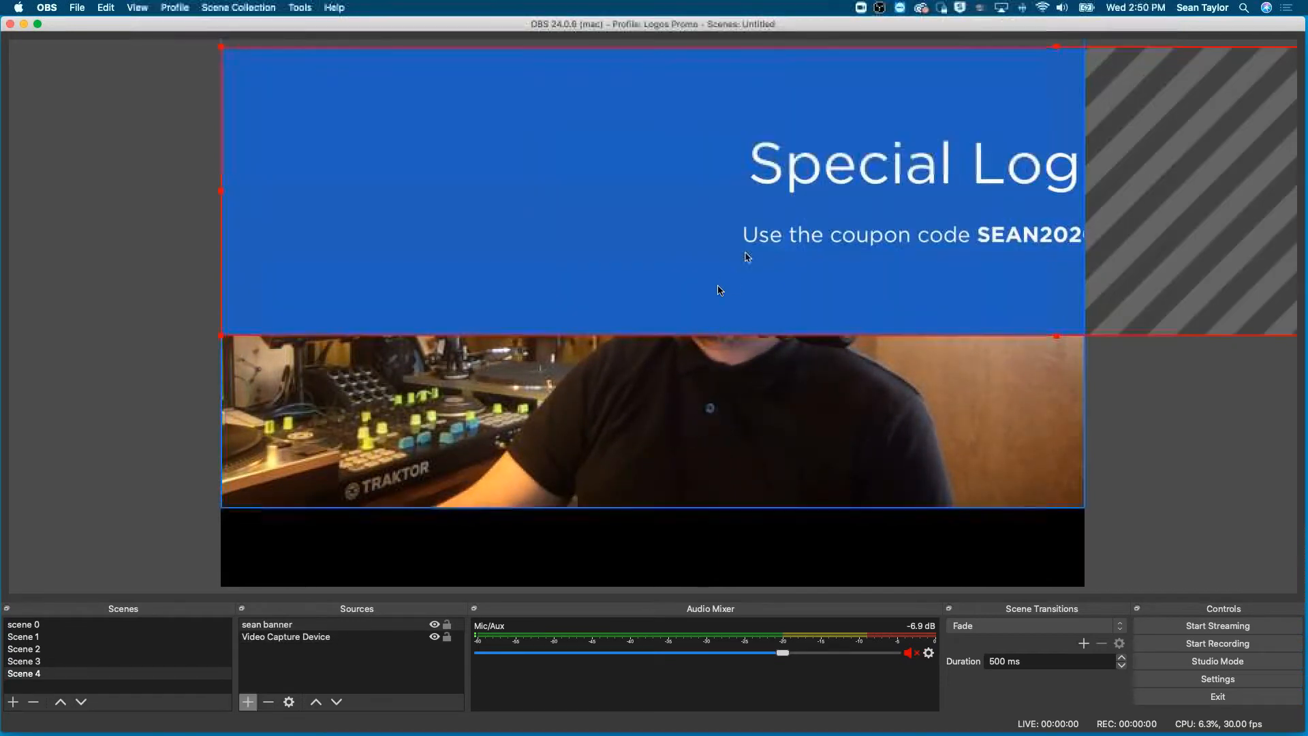
drag(915, 266, 497, 511)
drag(608, 427, 637, 492)
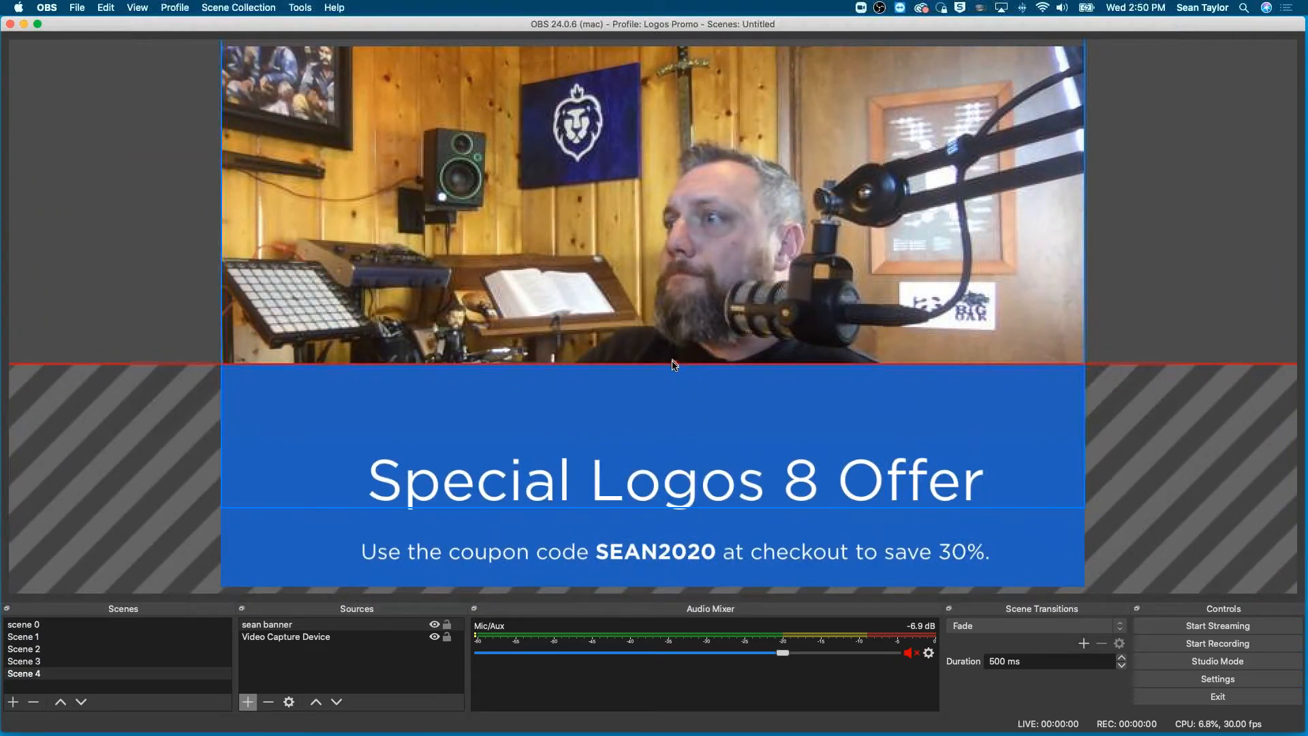
- Layer Scene 4's coupon banner behind the camera, enlarge the camera picture slightly and raise it to uncover the Special Logos 8 Offer heading
click(678, 297)
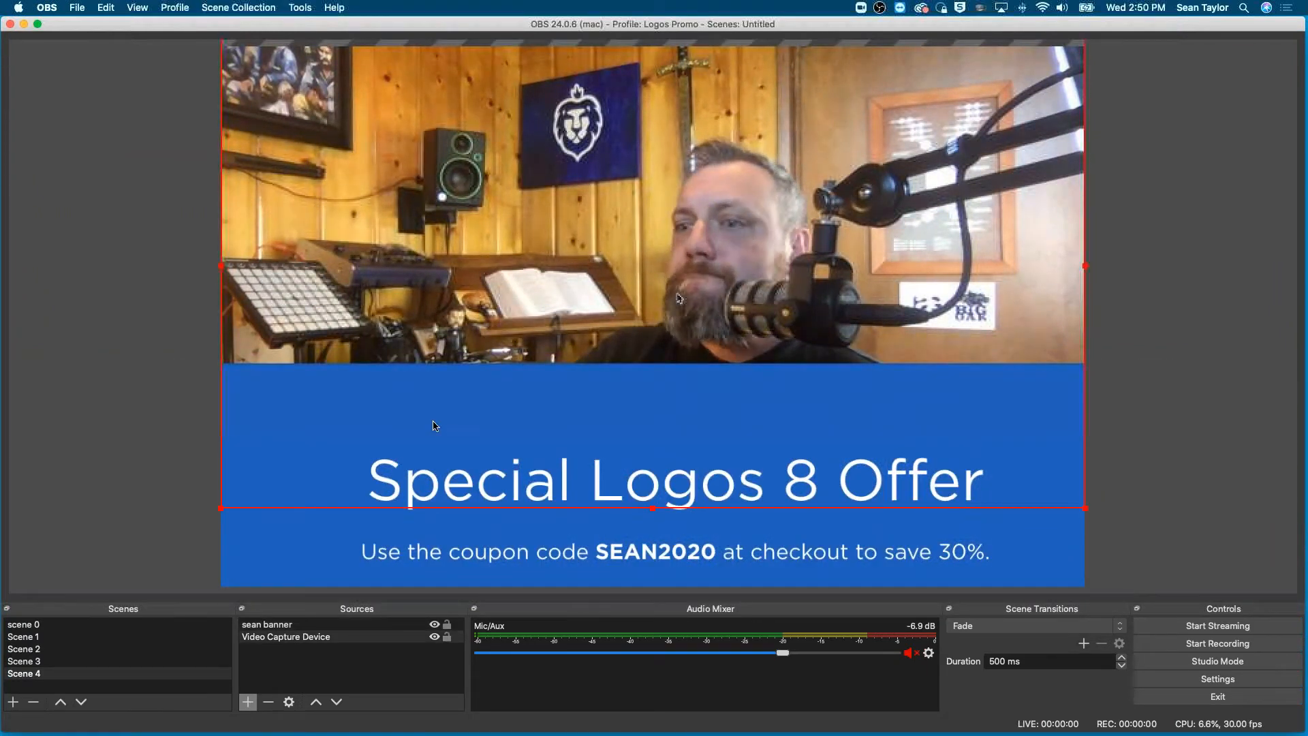
drag(270, 625, 273, 640)
click(682, 482)
drag(653, 509, 709, 528)
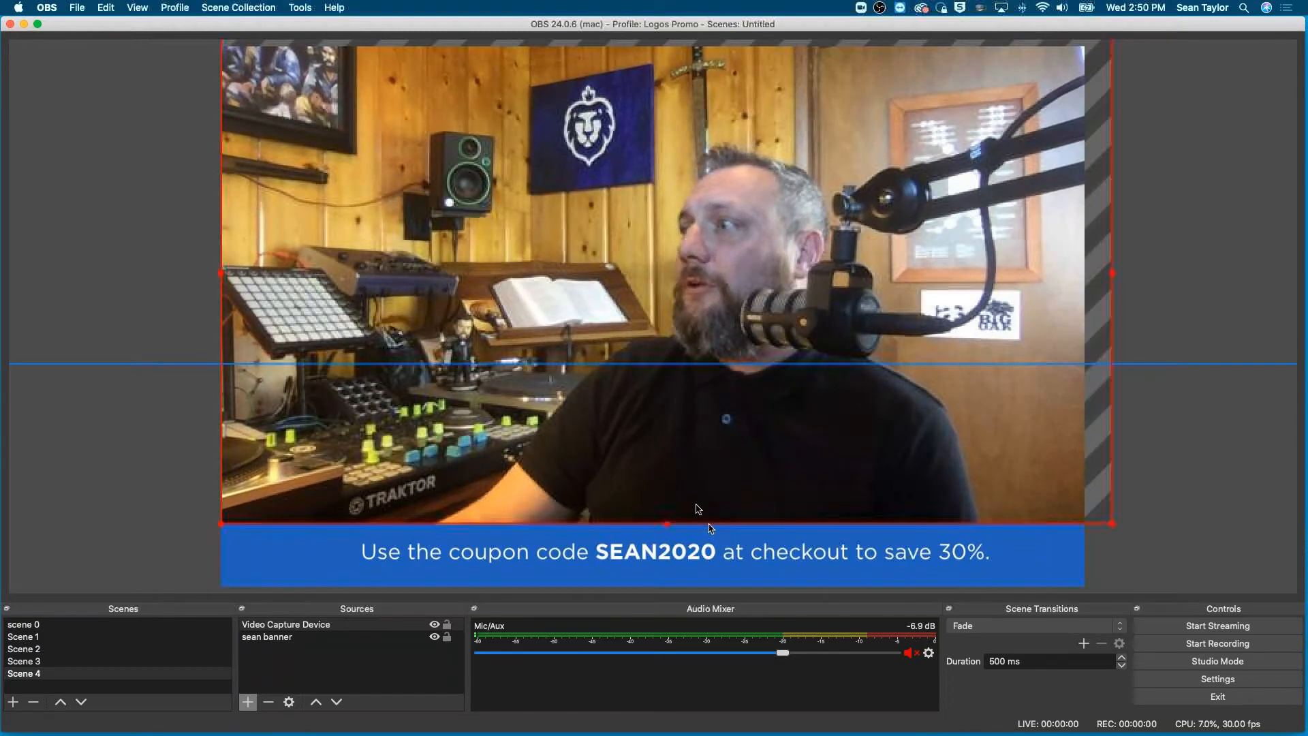
drag(677, 456, 676, 379)
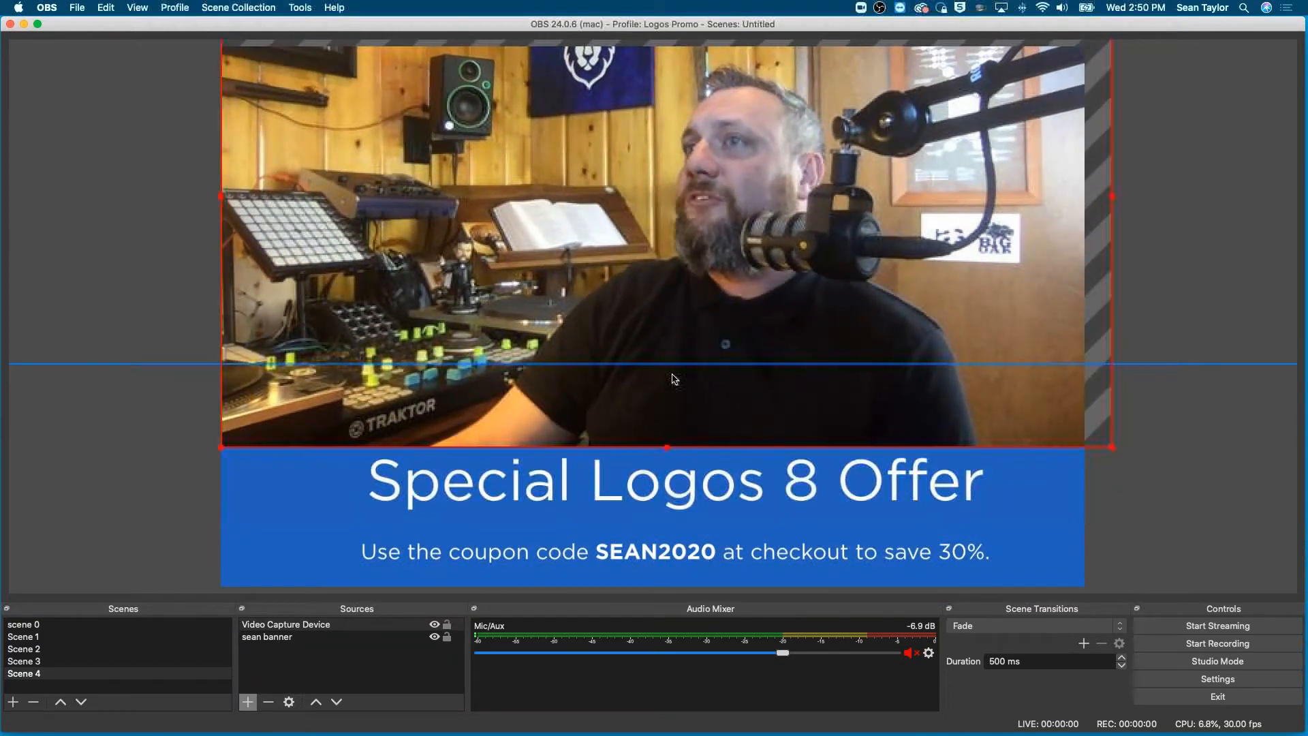
- Lower Scene 4's coupon banner slightly and shift the camera picture down and left so it sits centred just above the heading
drag(640, 503, 635, 525)
drag(654, 425, 657, 424)
click(677, 288)
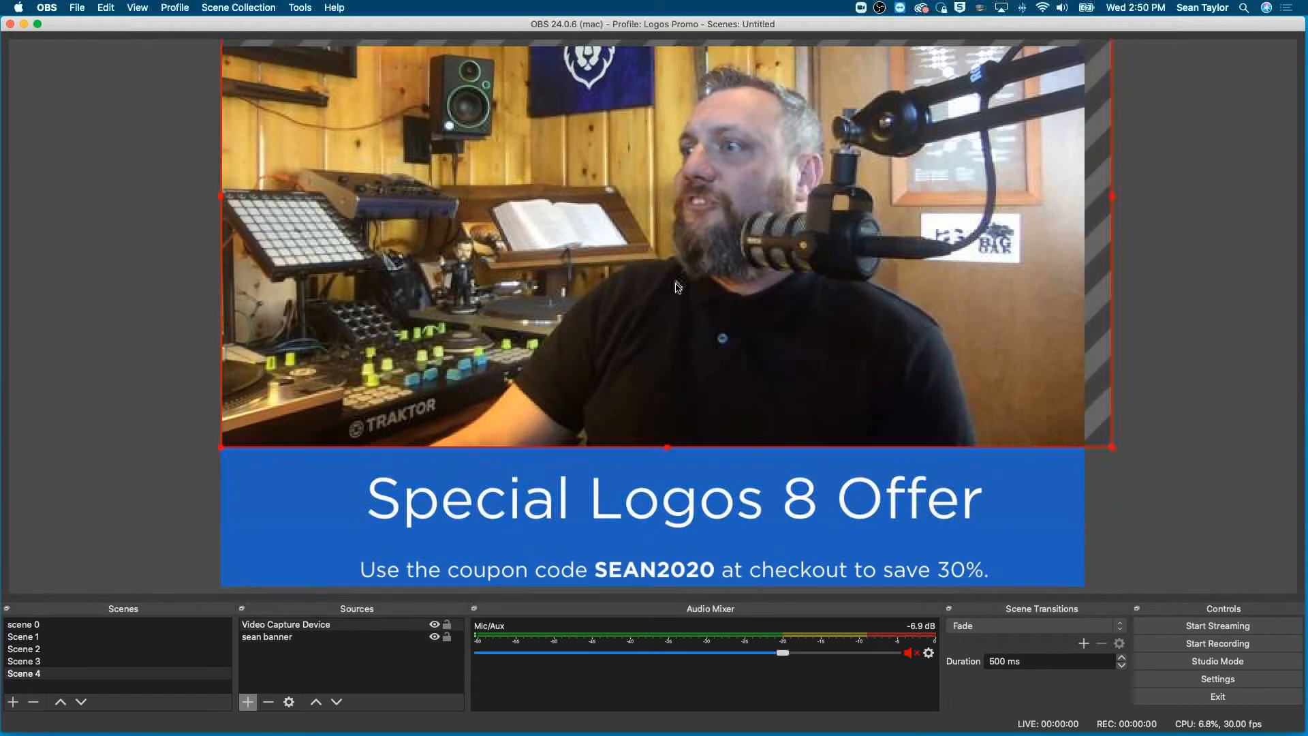
drag(678, 287, 663, 306)
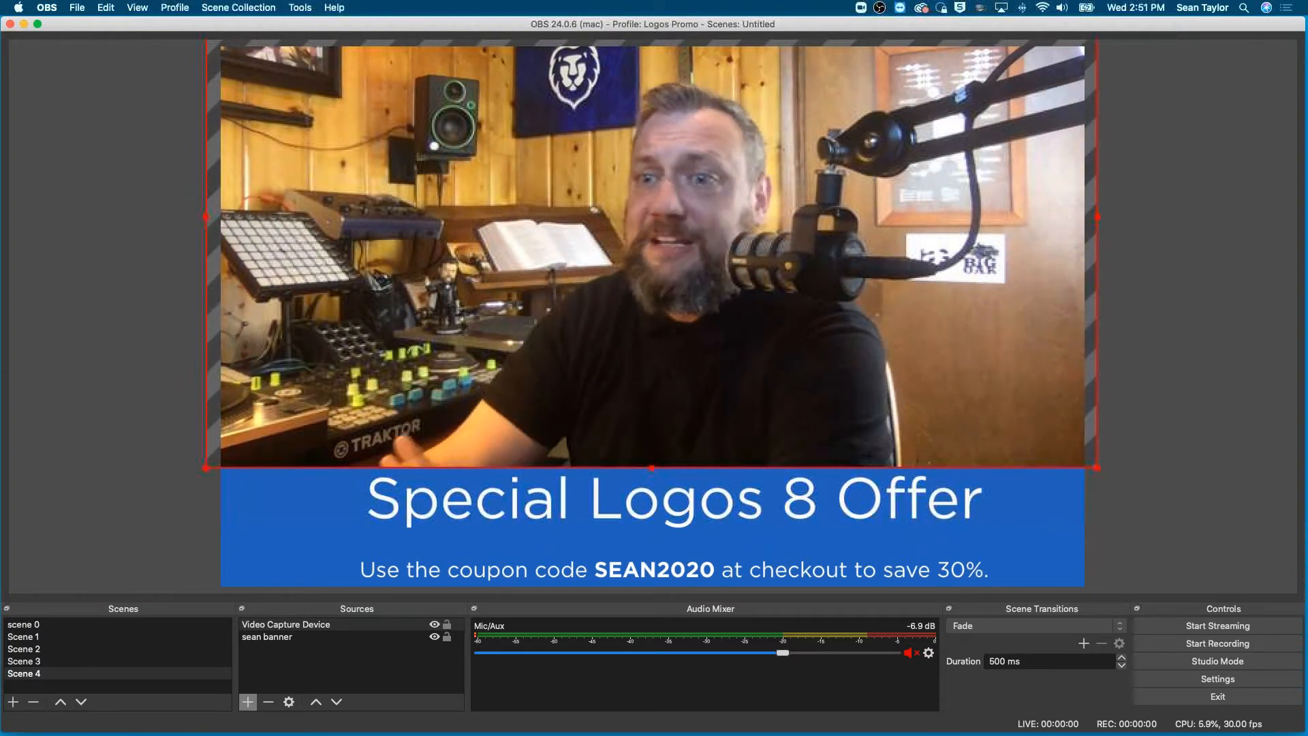
- Add the existing "logos logo" image source to the countdown scene, scene 0
click(20, 625)
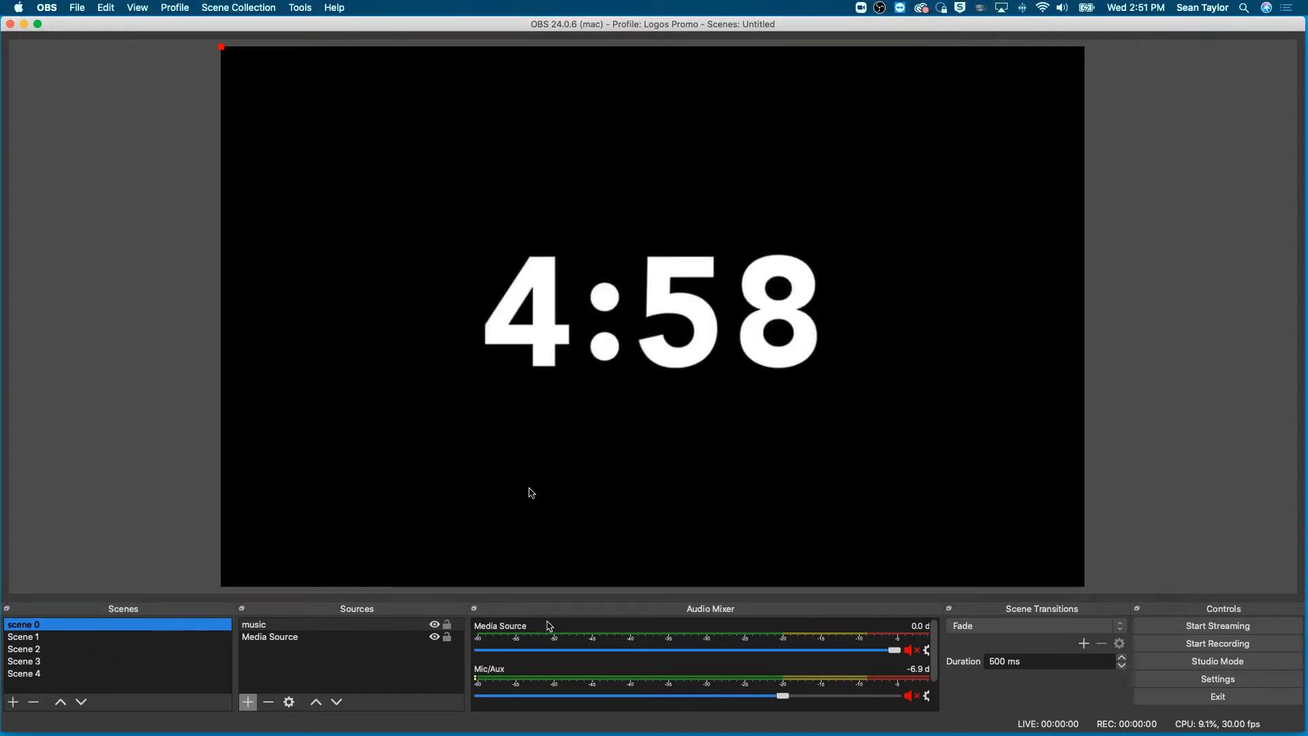
click(249, 700)
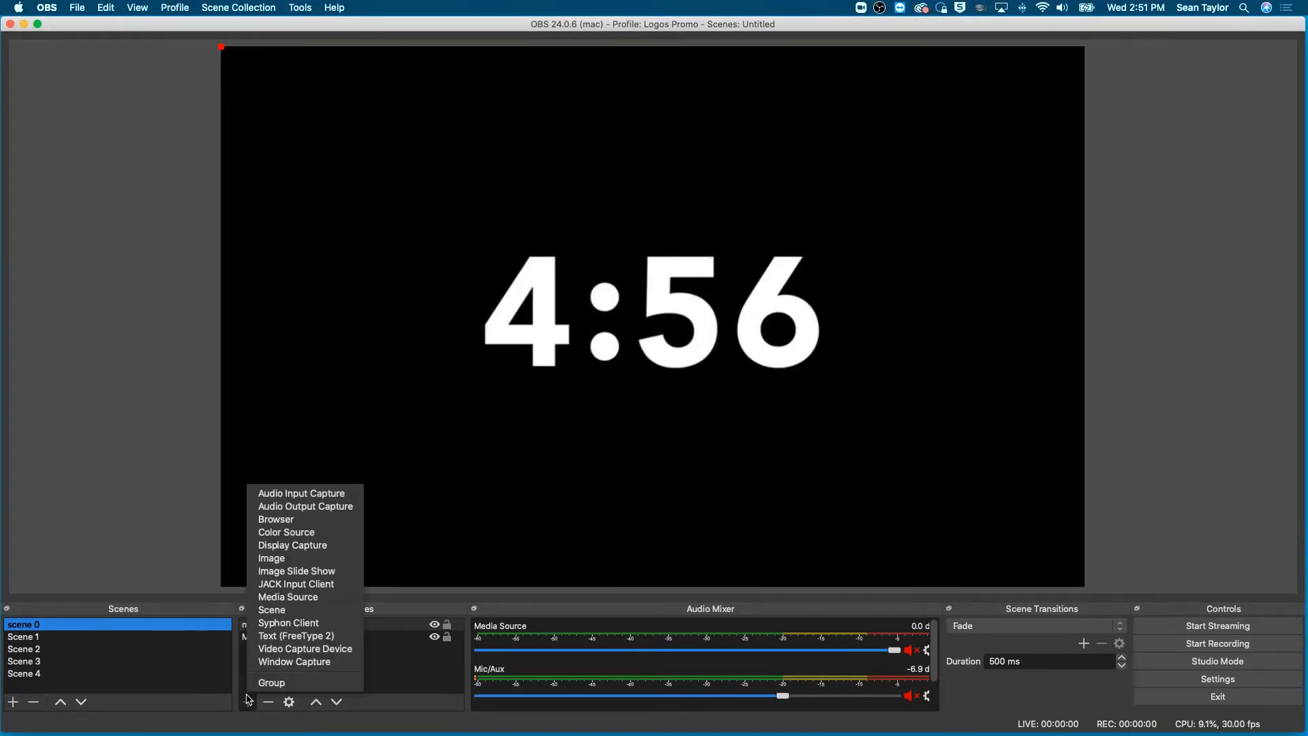
click(319, 559)
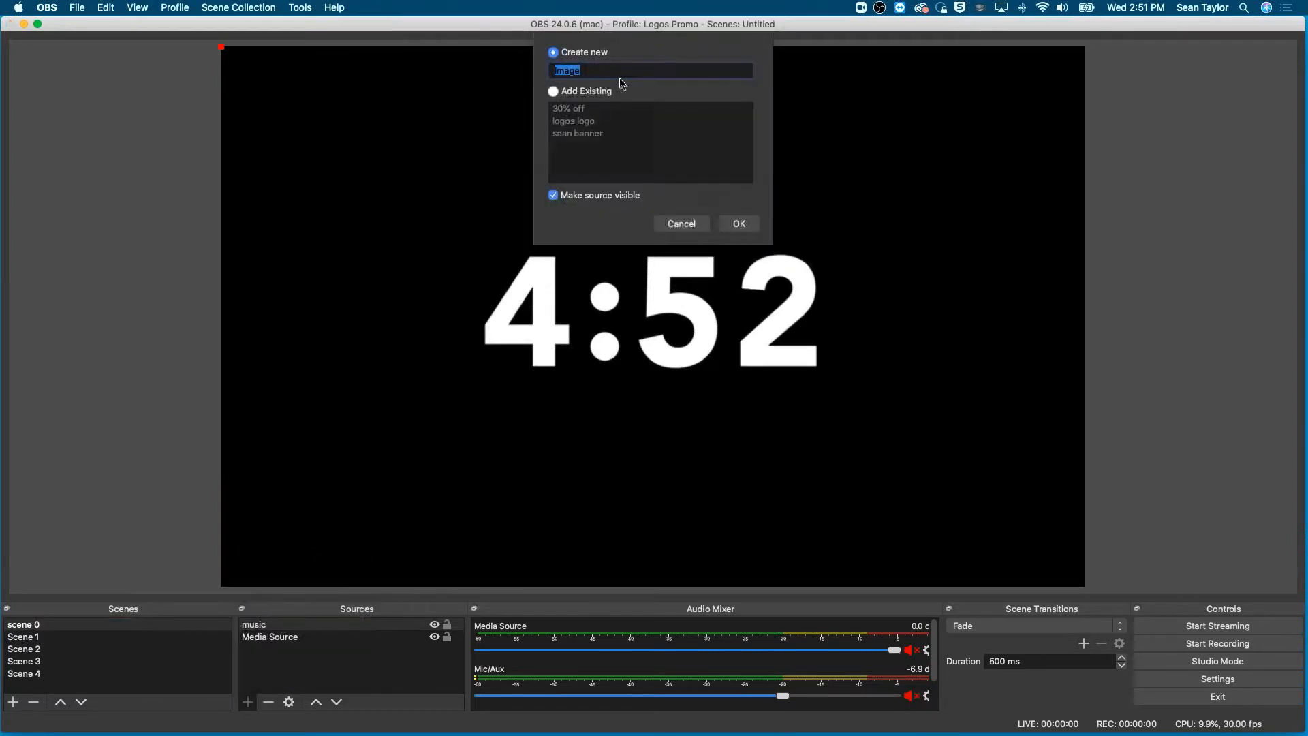
click(554, 92)
click(562, 123)
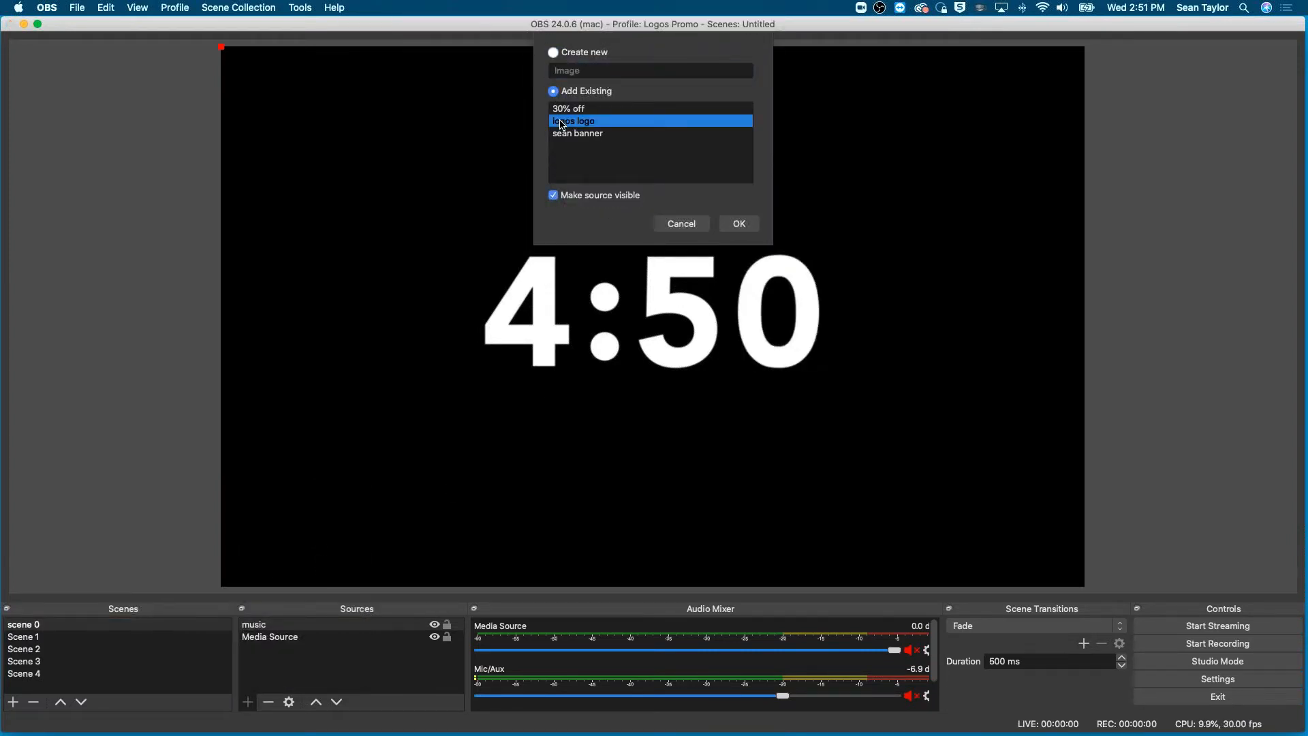
click(741, 224)
- Place the Logos logo in the lower-right corner of the countdown canvas and deselect it
drag(363, 170, 1007, 459)
drag(870, 326, 989, 447)
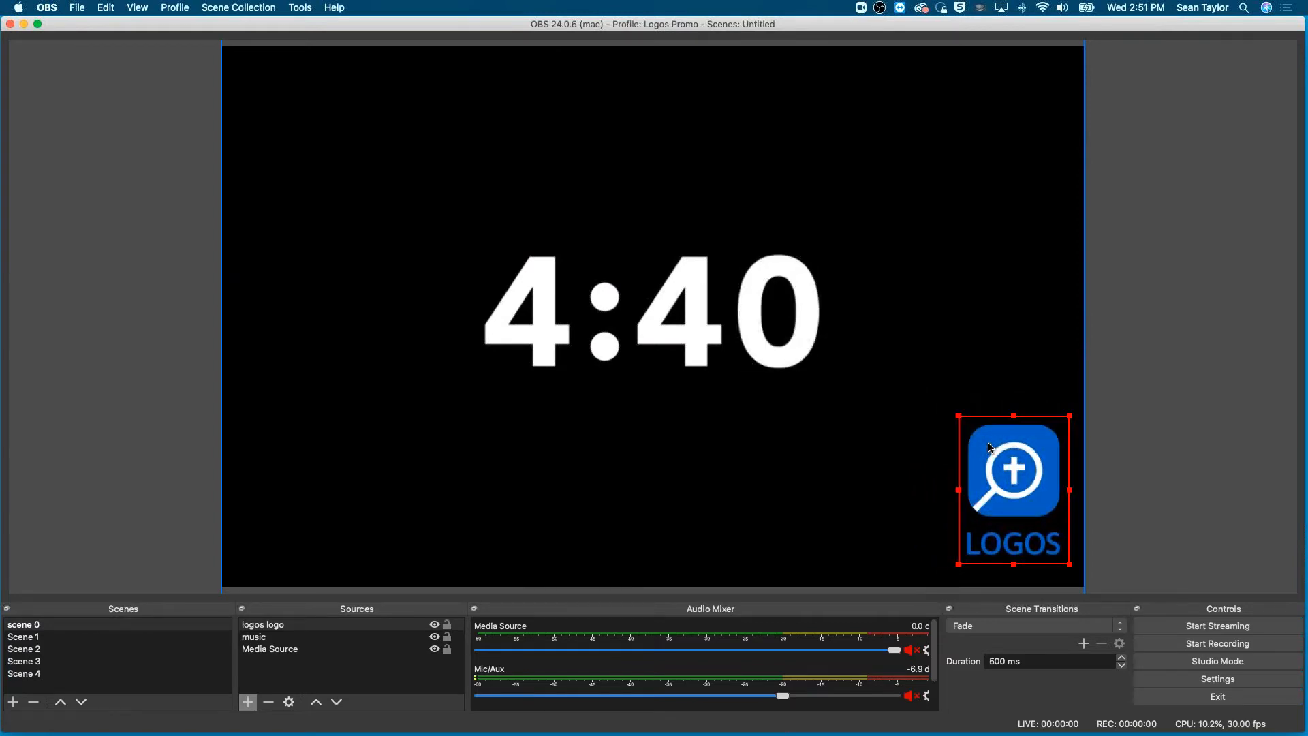
click(1079, 449)
click(1102, 450)
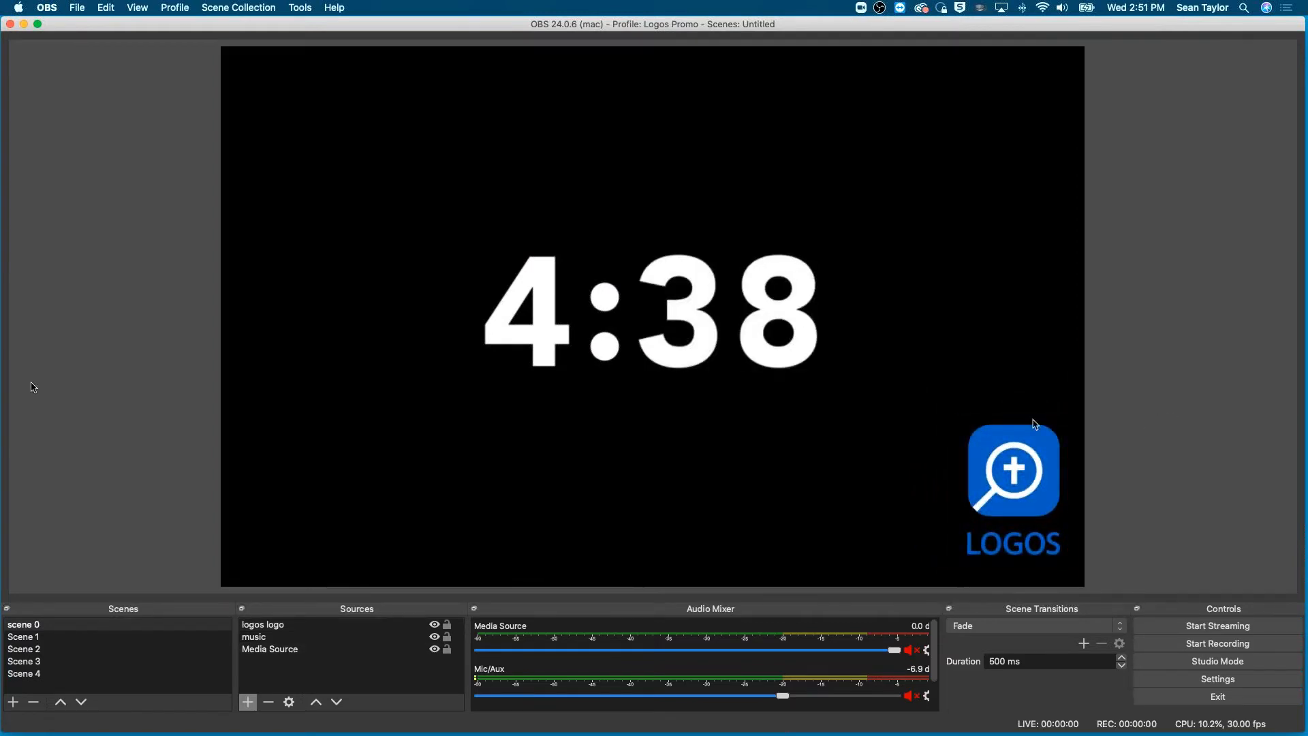
- Review Scene 1 through Scene 4 in order and go back up to the countdown scene
click(33, 638)
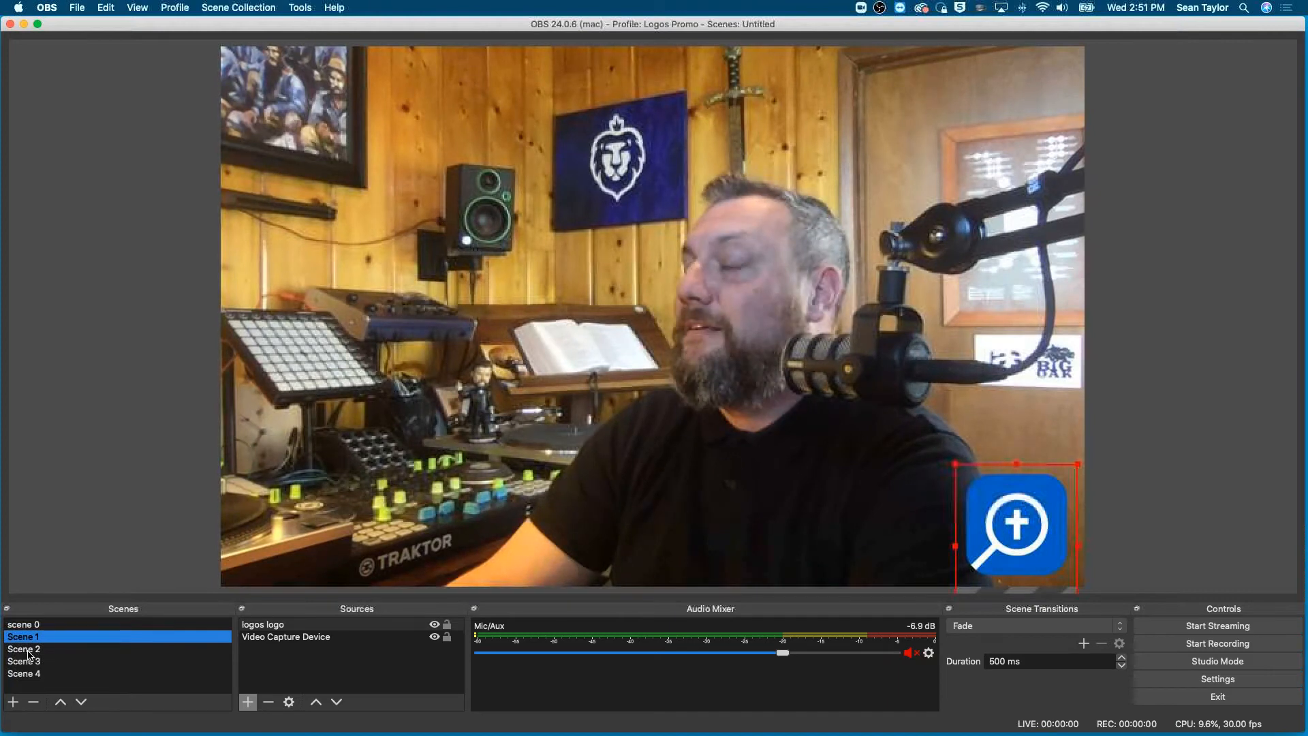
click(29, 652)
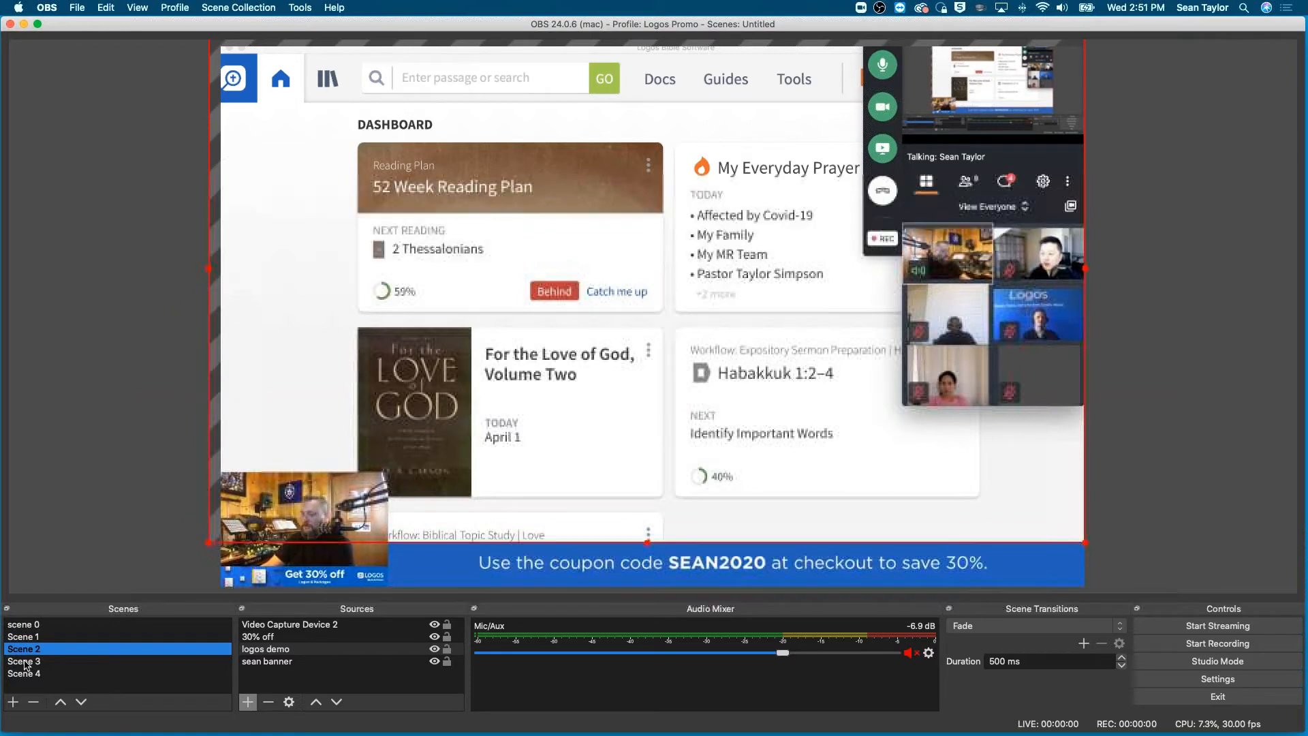
click(26, 663)
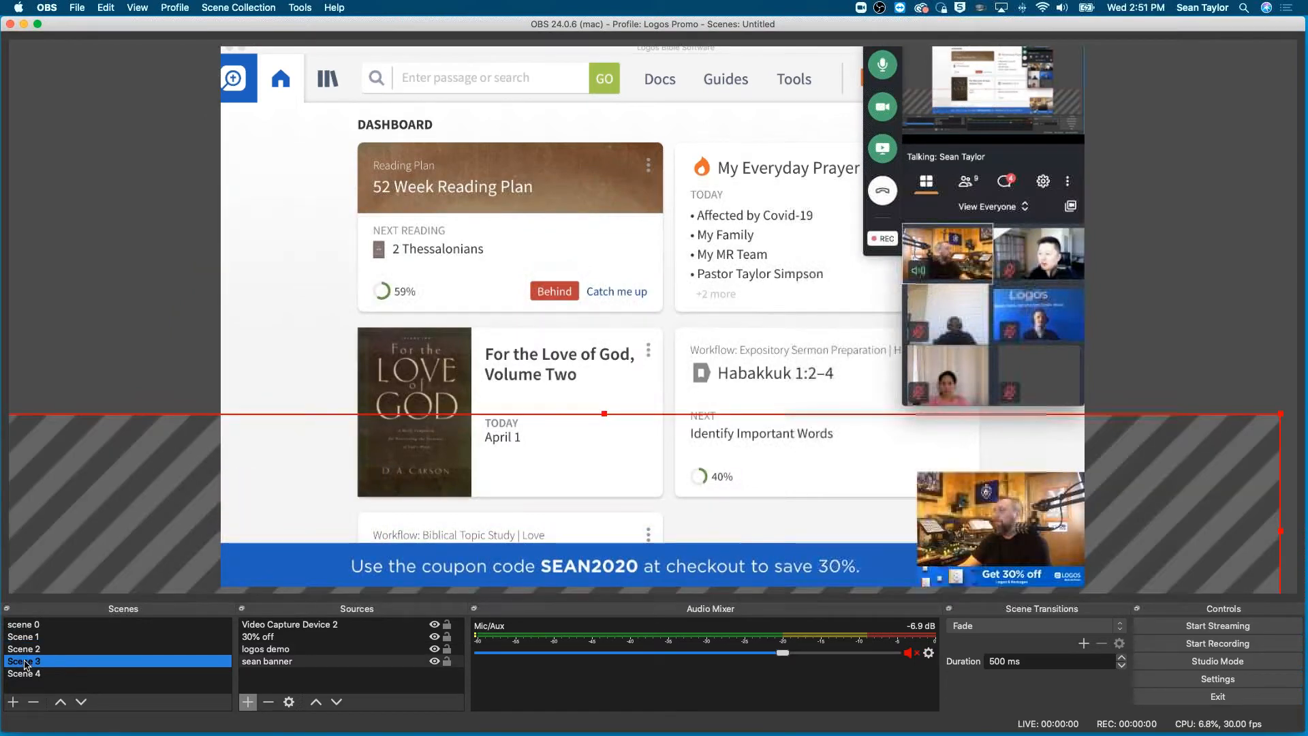
key(Down)
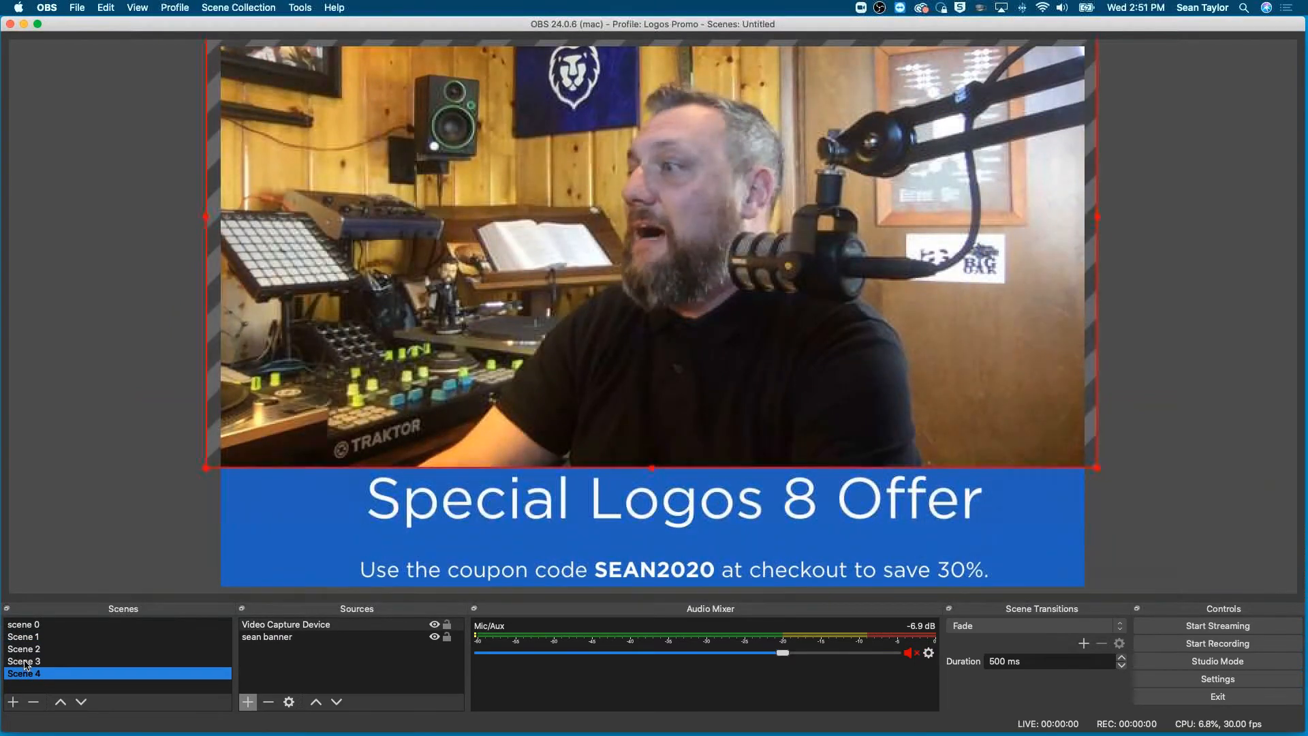
key(Up)
key(Up)
key(Up)
key(Up)
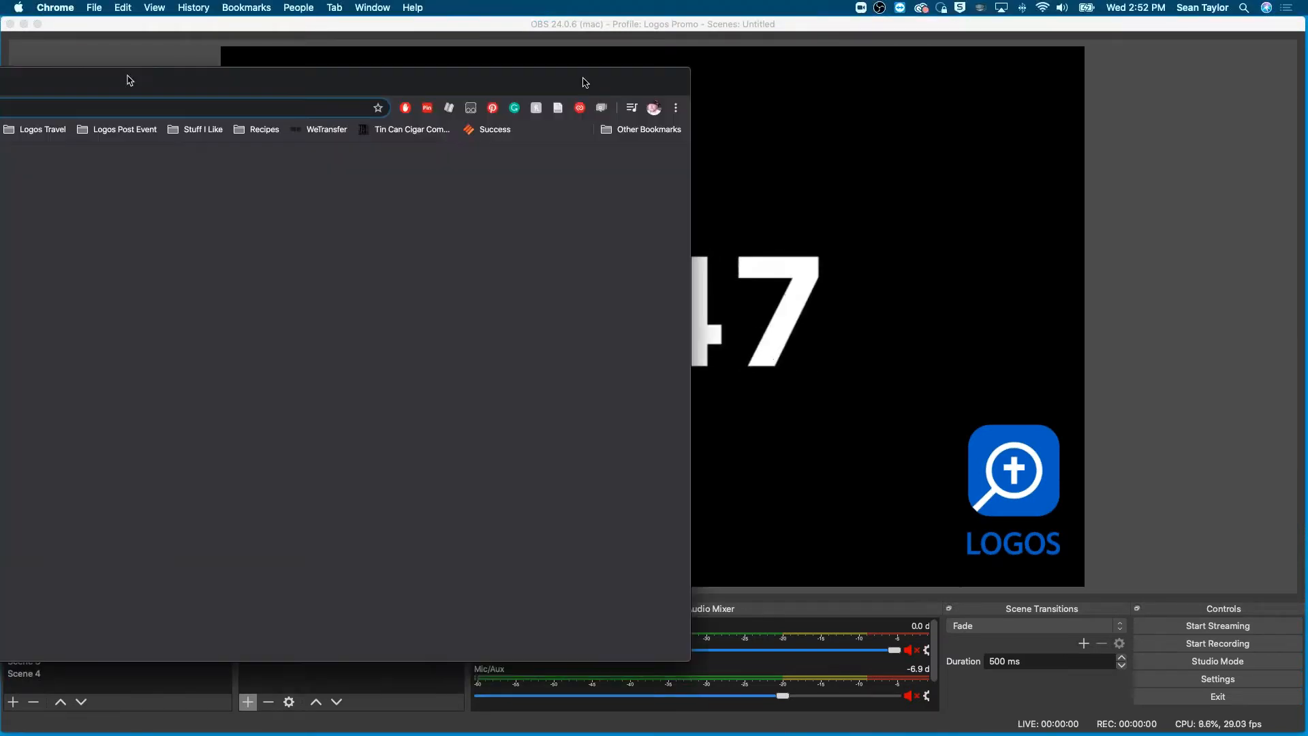
- Switch to Chrome, open the presenter's Logos Bible Software page on Facebook and widen the browser window
drag(127, 79, 432, 36)
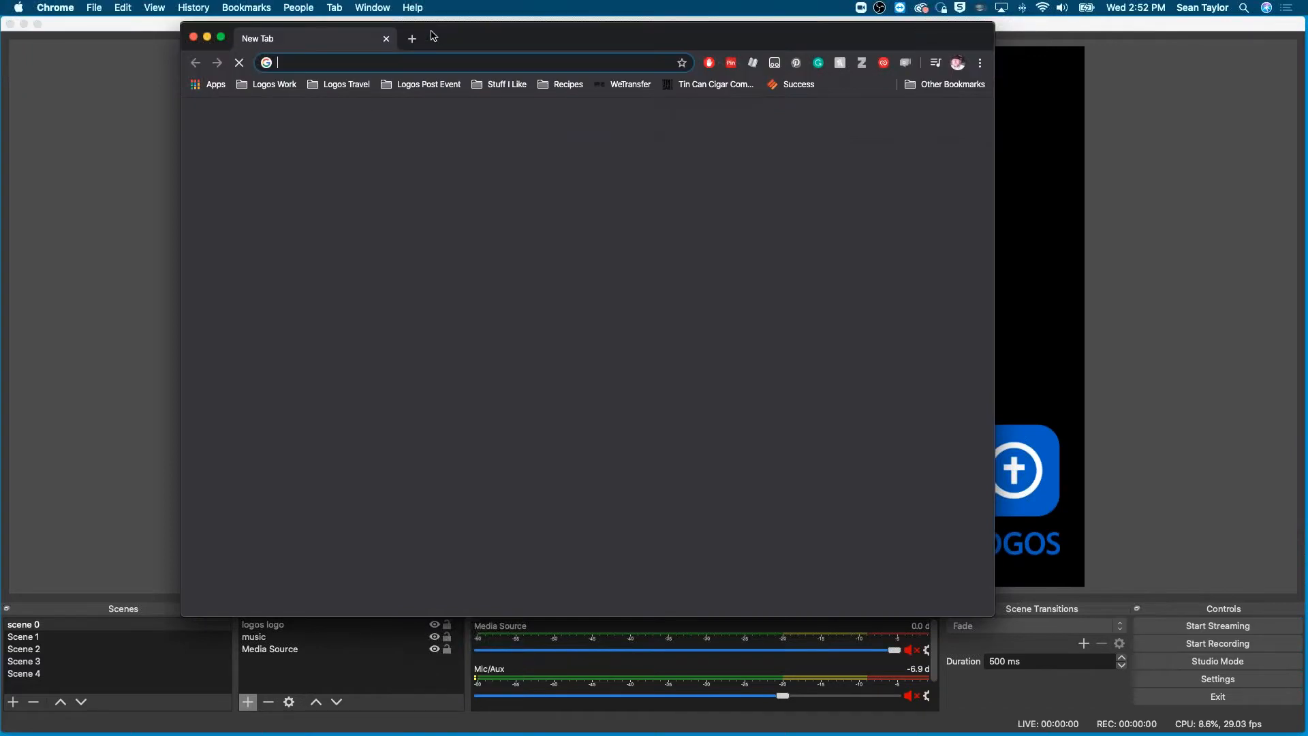
text(facebook.com)
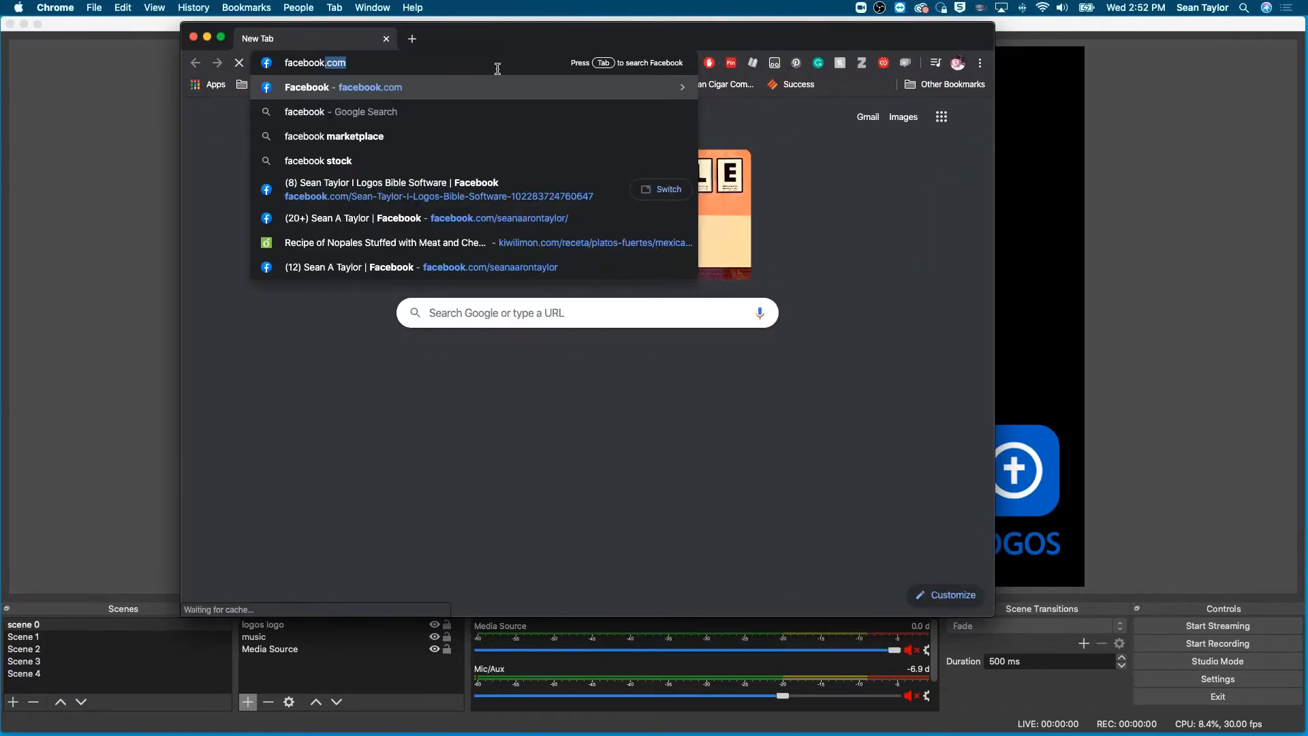
click(447, 199)
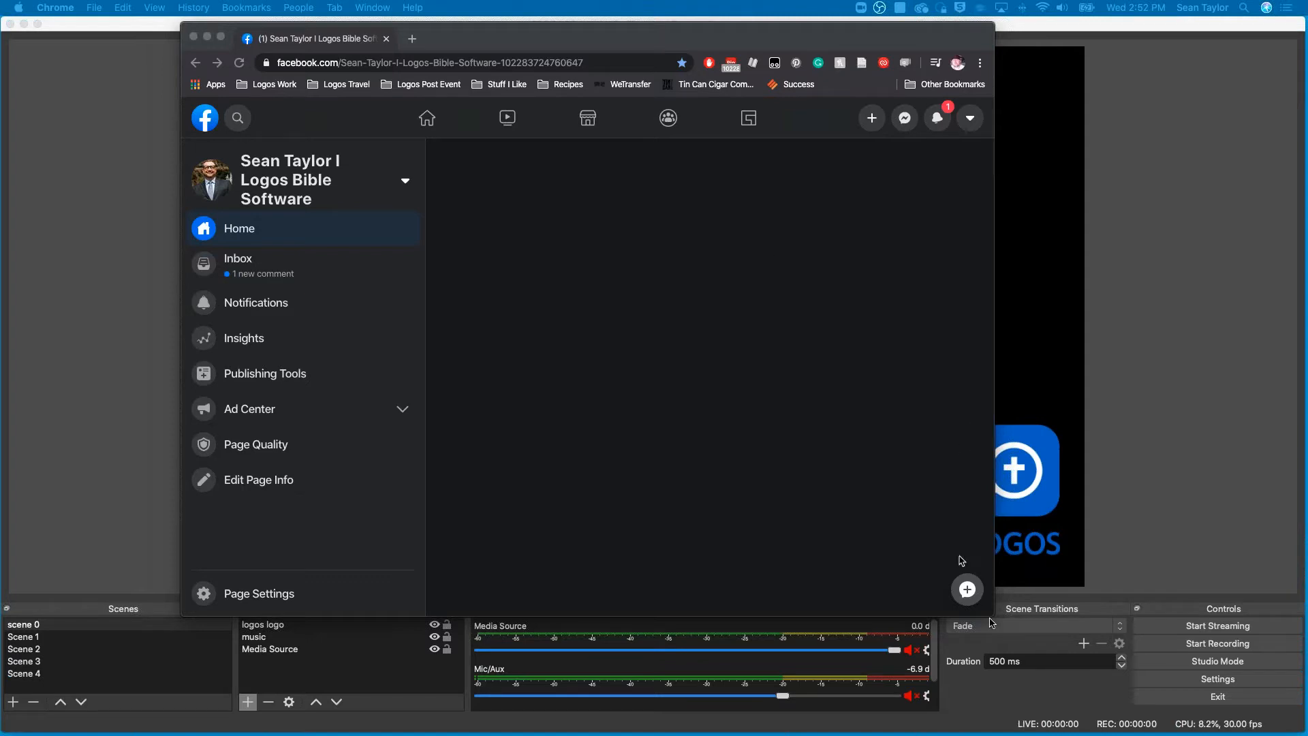
drag(992, 610, 1173, 630)
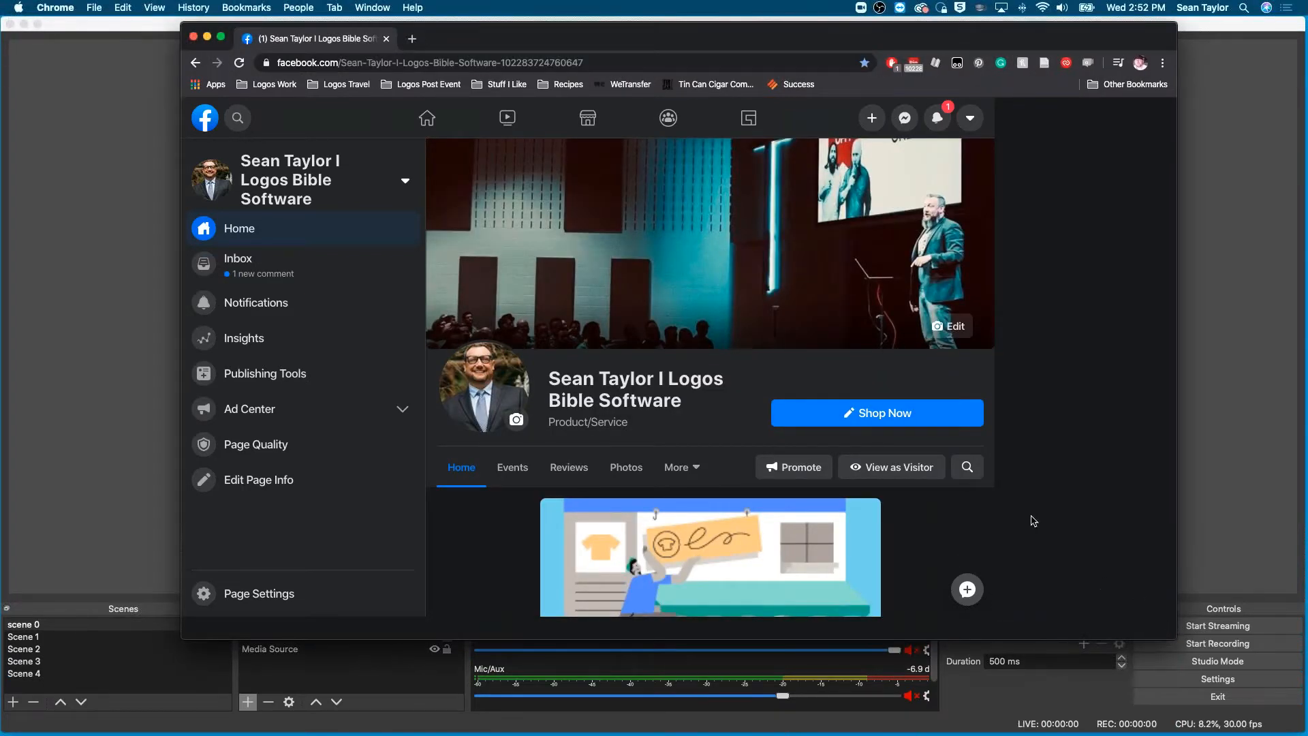
- Start creating a live video from the Facebook page and load its Live Producer setup
scroll(1033, 520, down, 2)
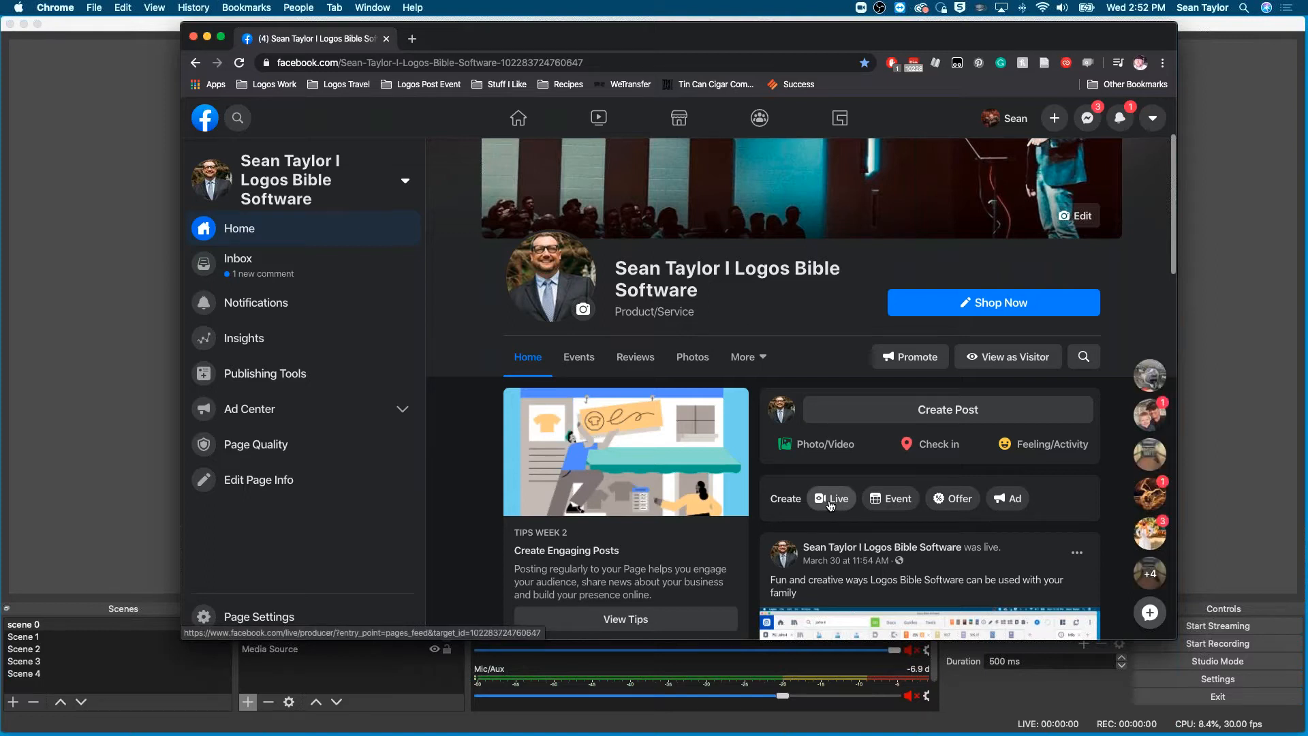
click(831, 505)
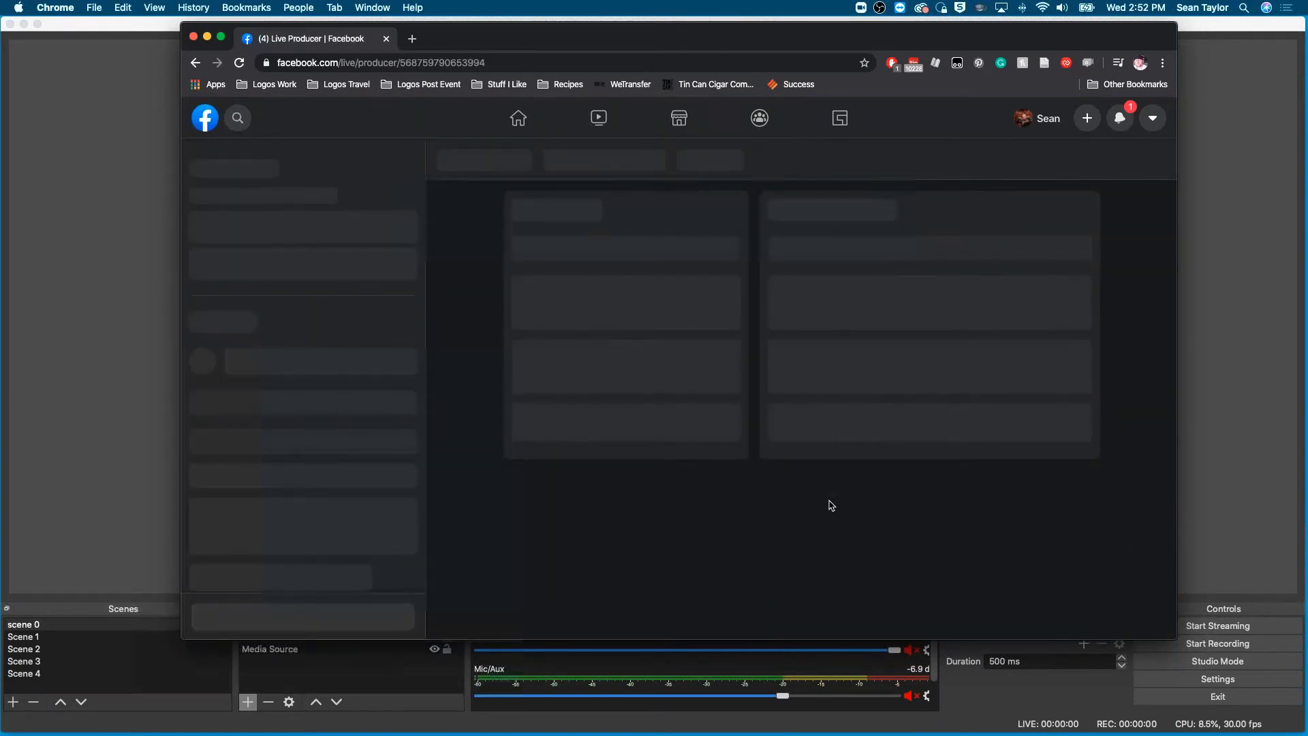
scroll(831, 505, down, 6)
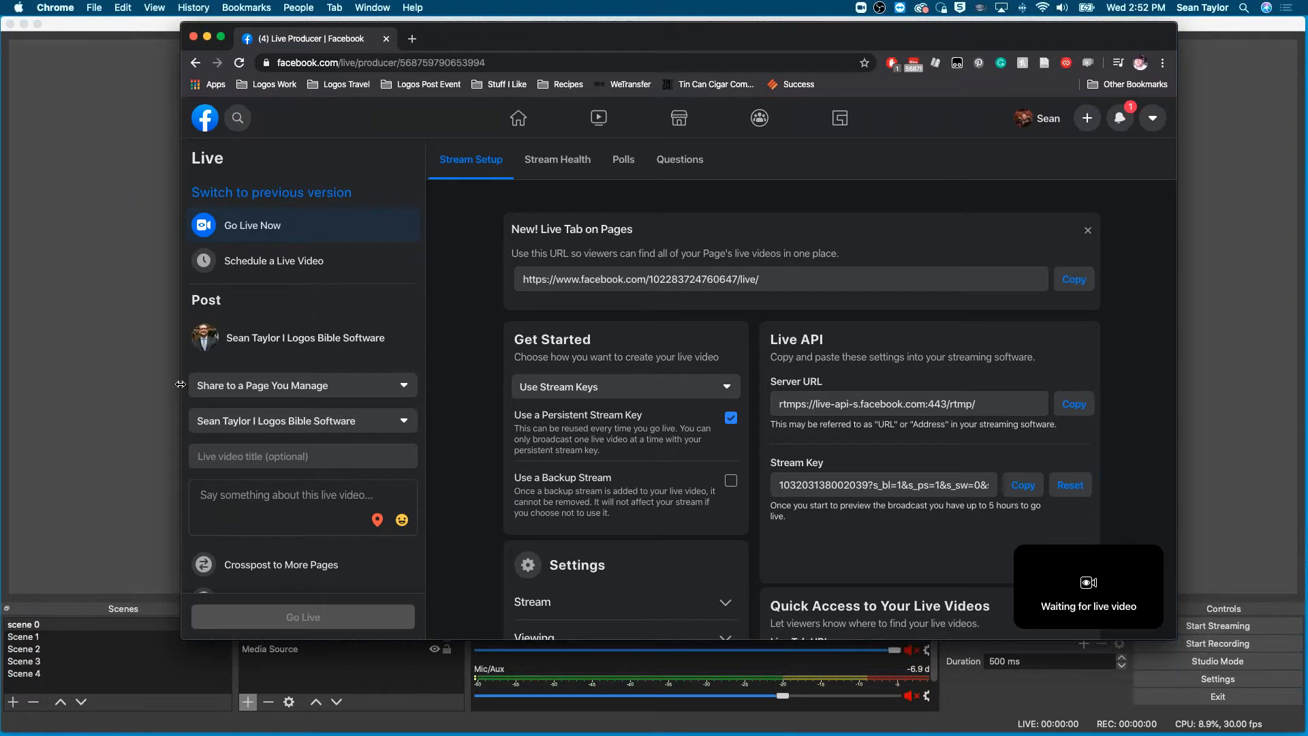
- Title the live video as the presenter's Logos demo and describe it as "Learn how to study the bible in fun and creative ways"
click(278, 460)
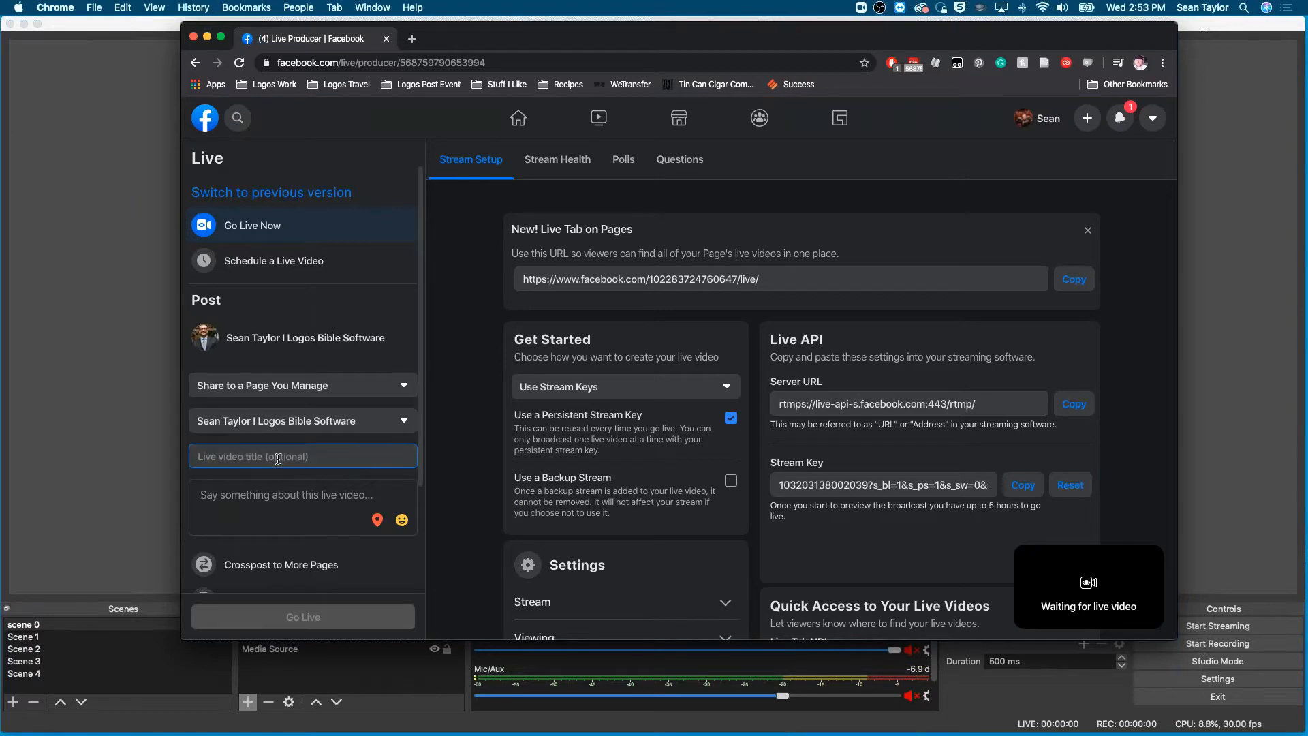
text(Seans Logos Demo)
click(319, 522)
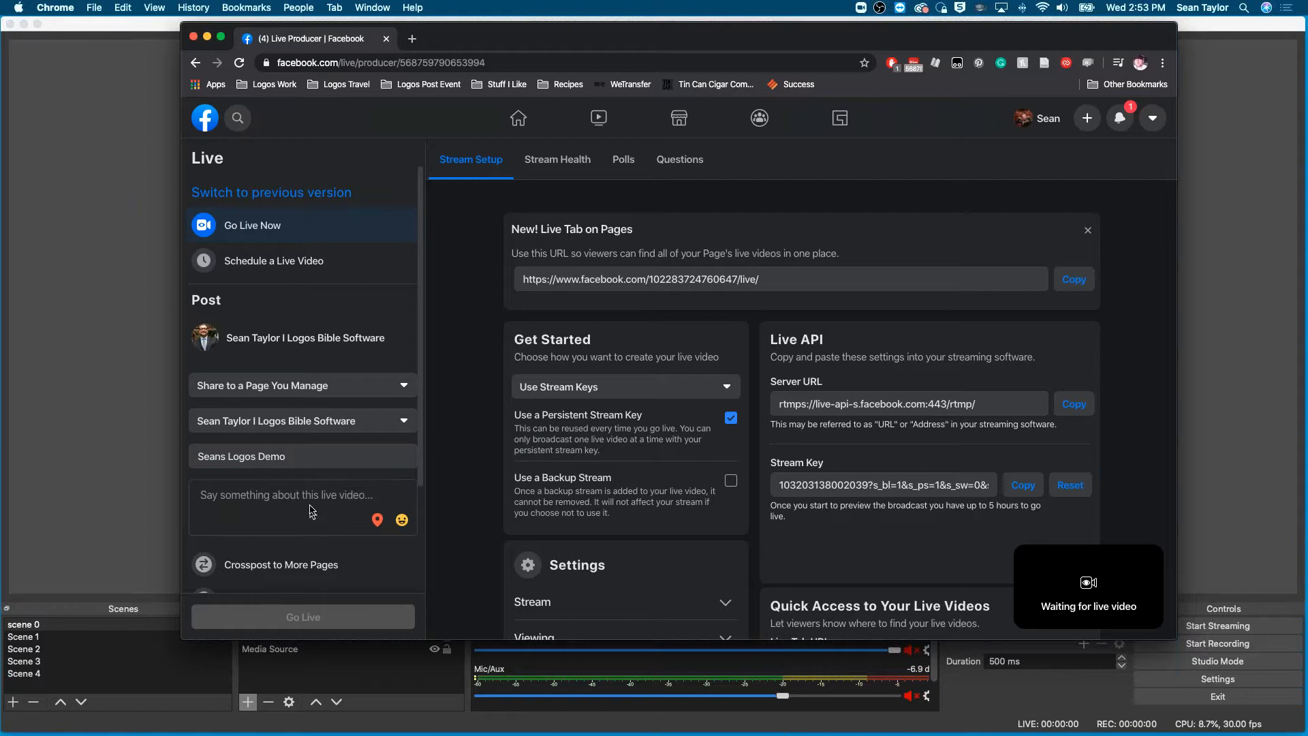
text(Le)
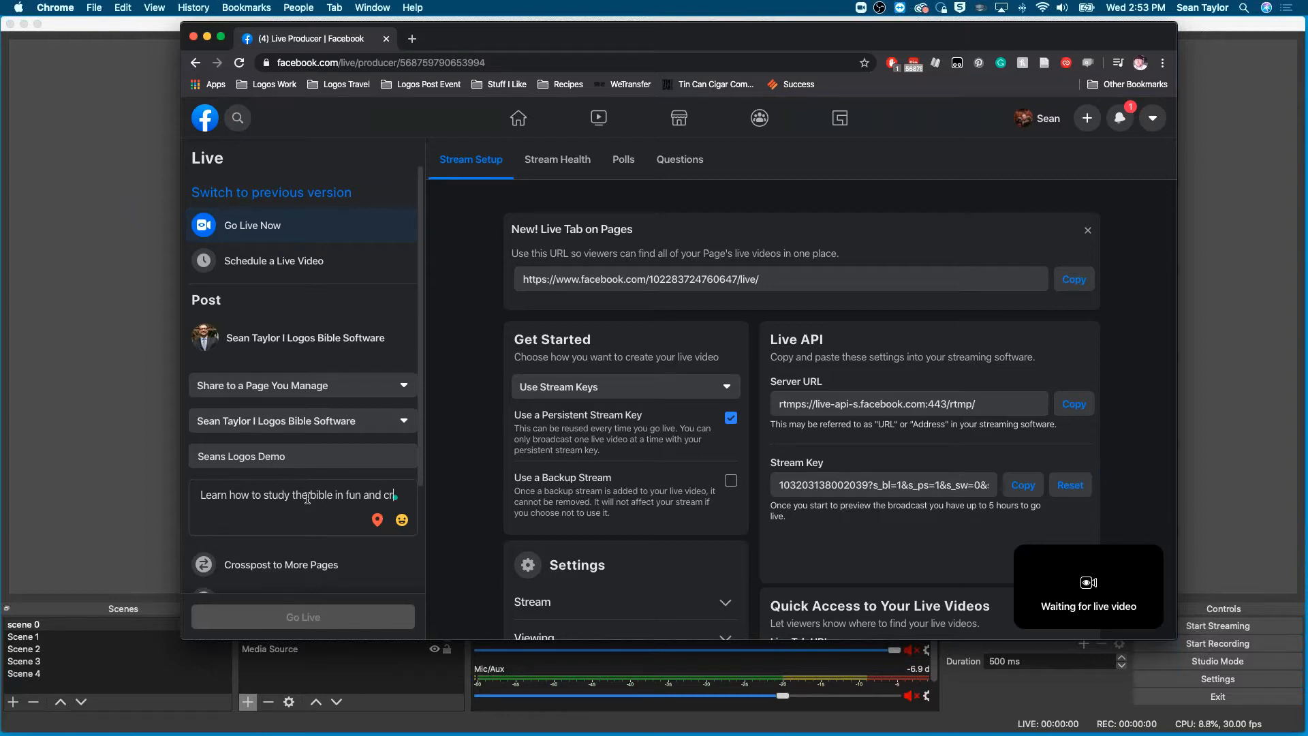
text(tice ways)
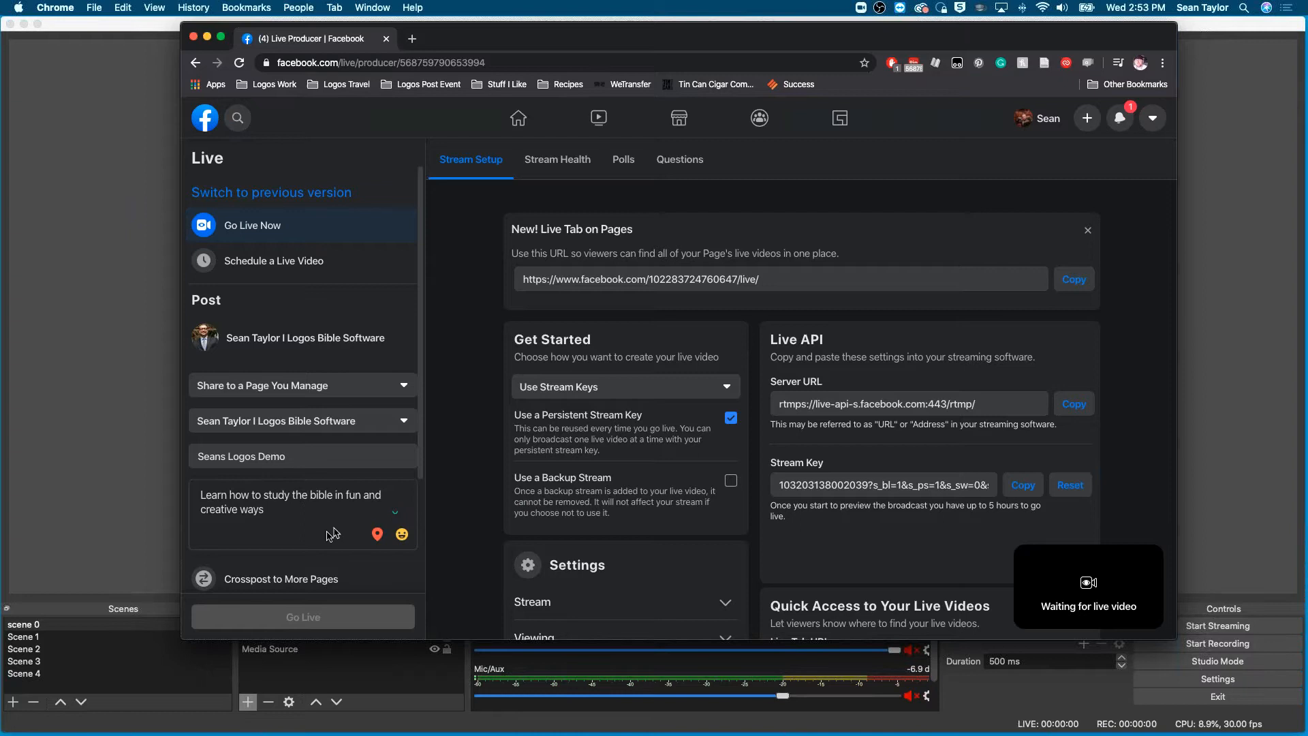
scroll(333, 533, down, 5)
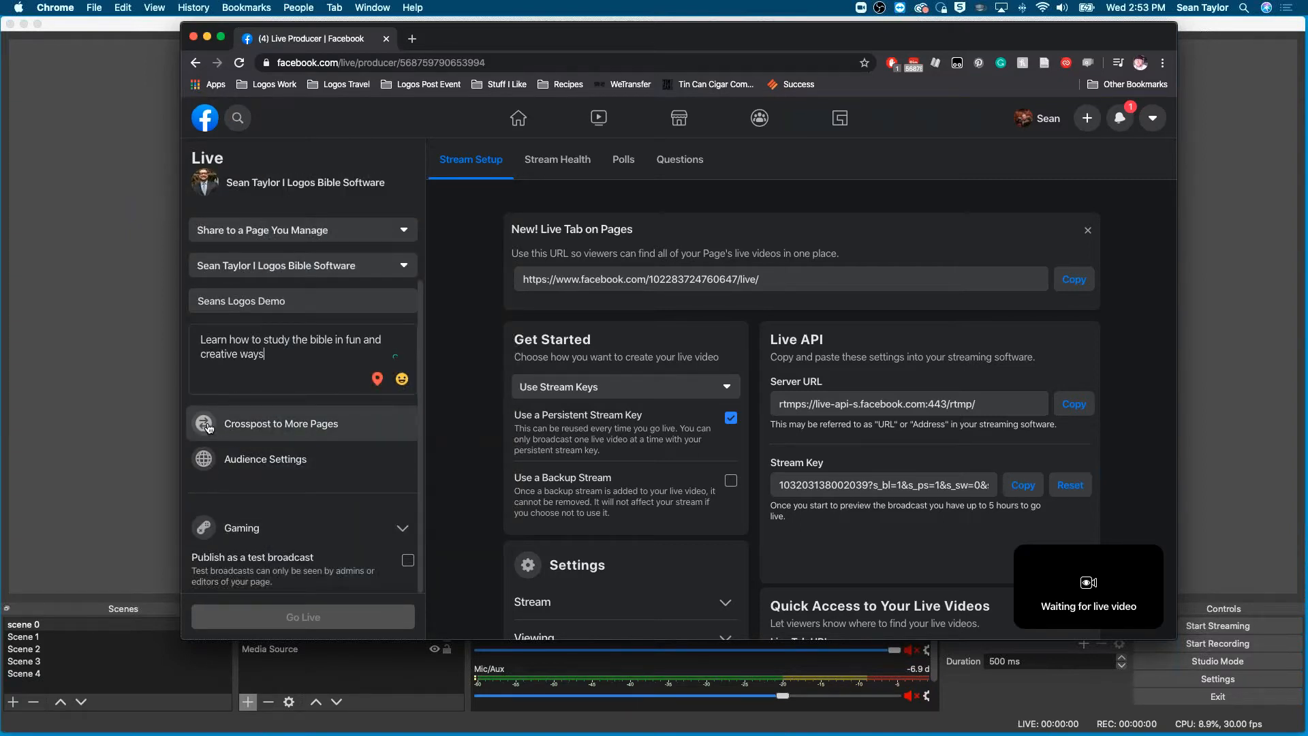
scroll(209, 428, up, 5)
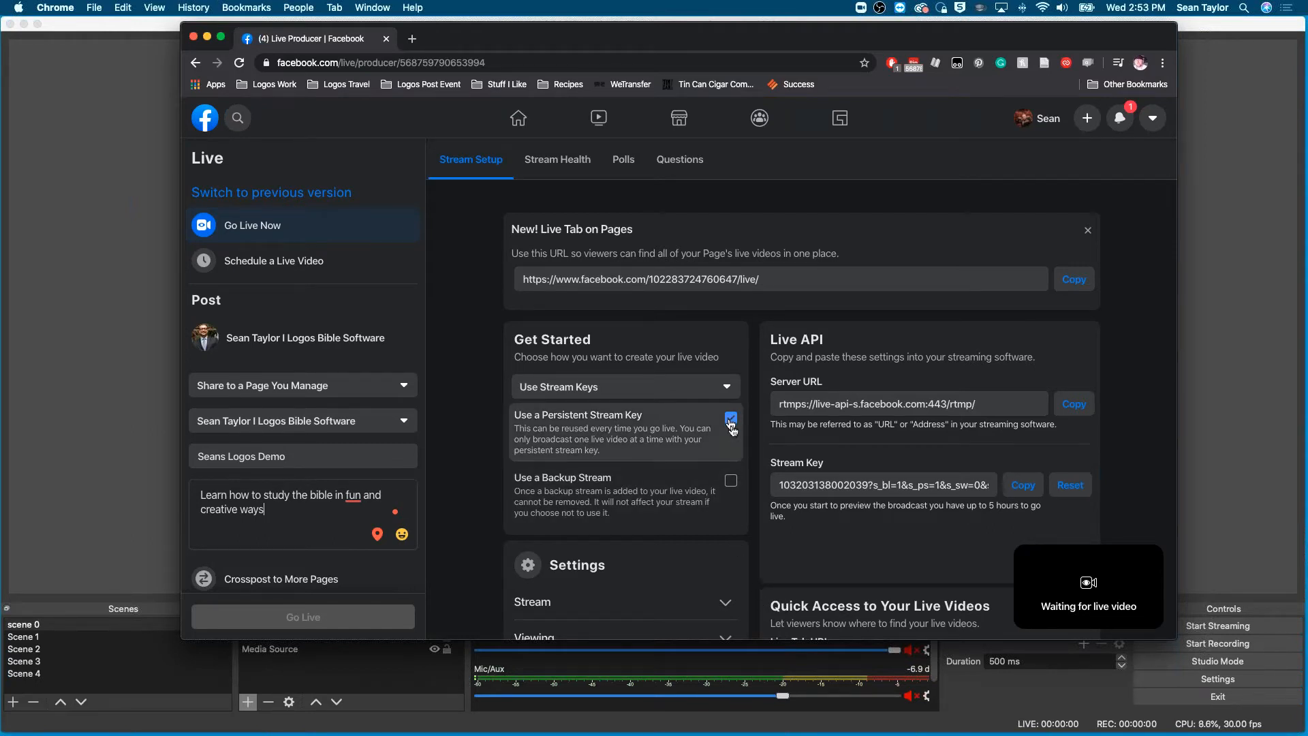
- Copy the Facebook stream key and move the browser window off this display to uncover OBS
click(1022, 485)
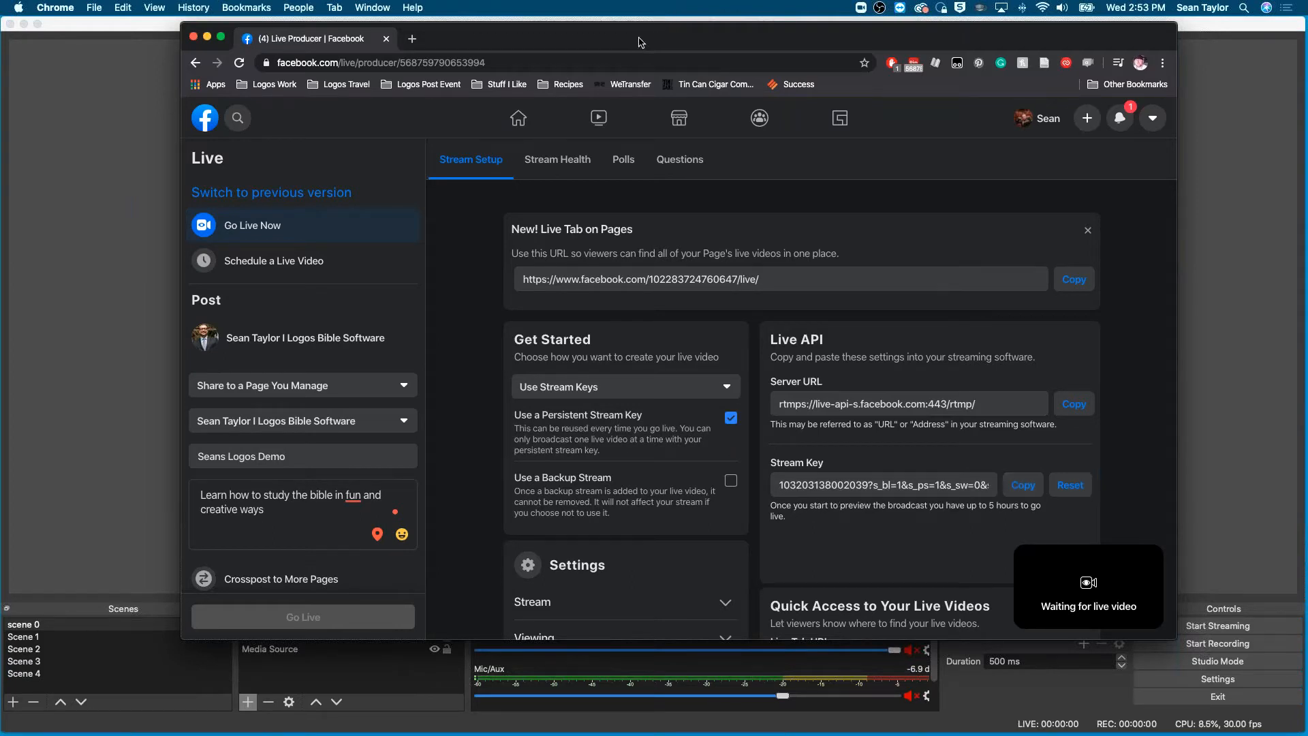
drag(640, 43, 0, 42)
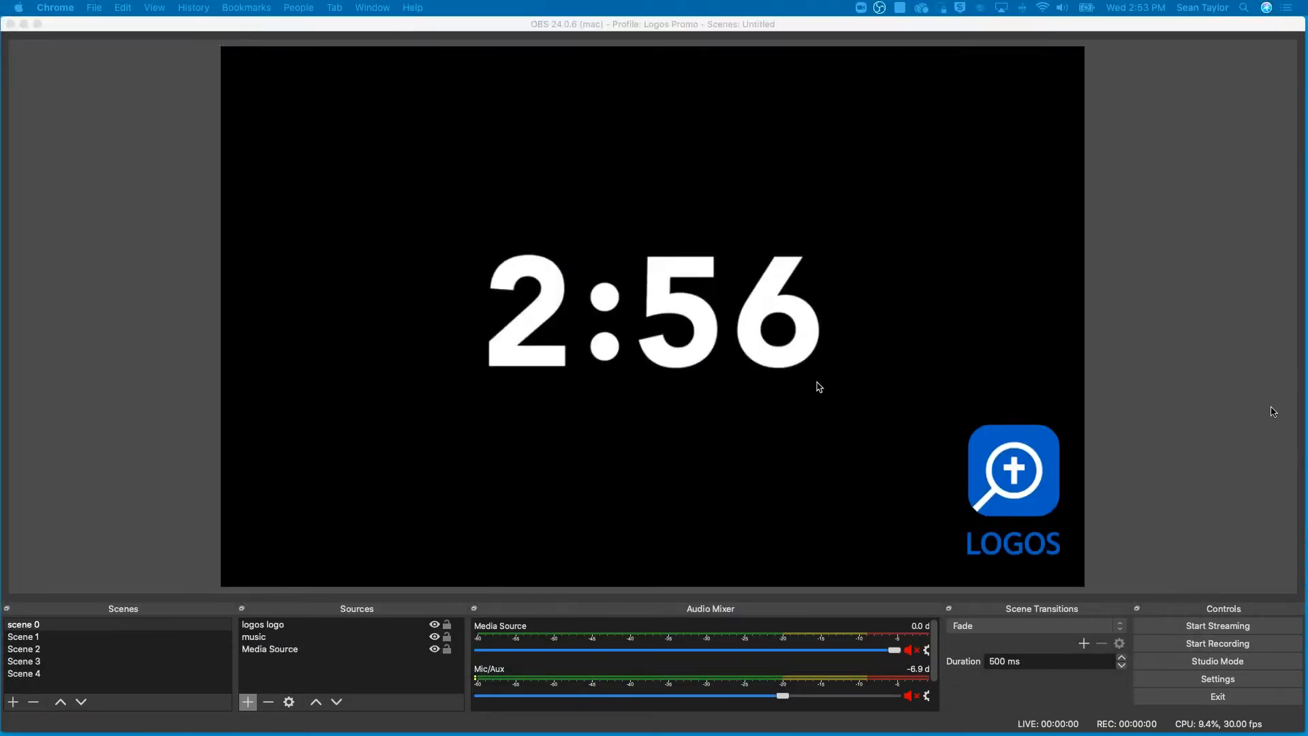
click(1108, 27)
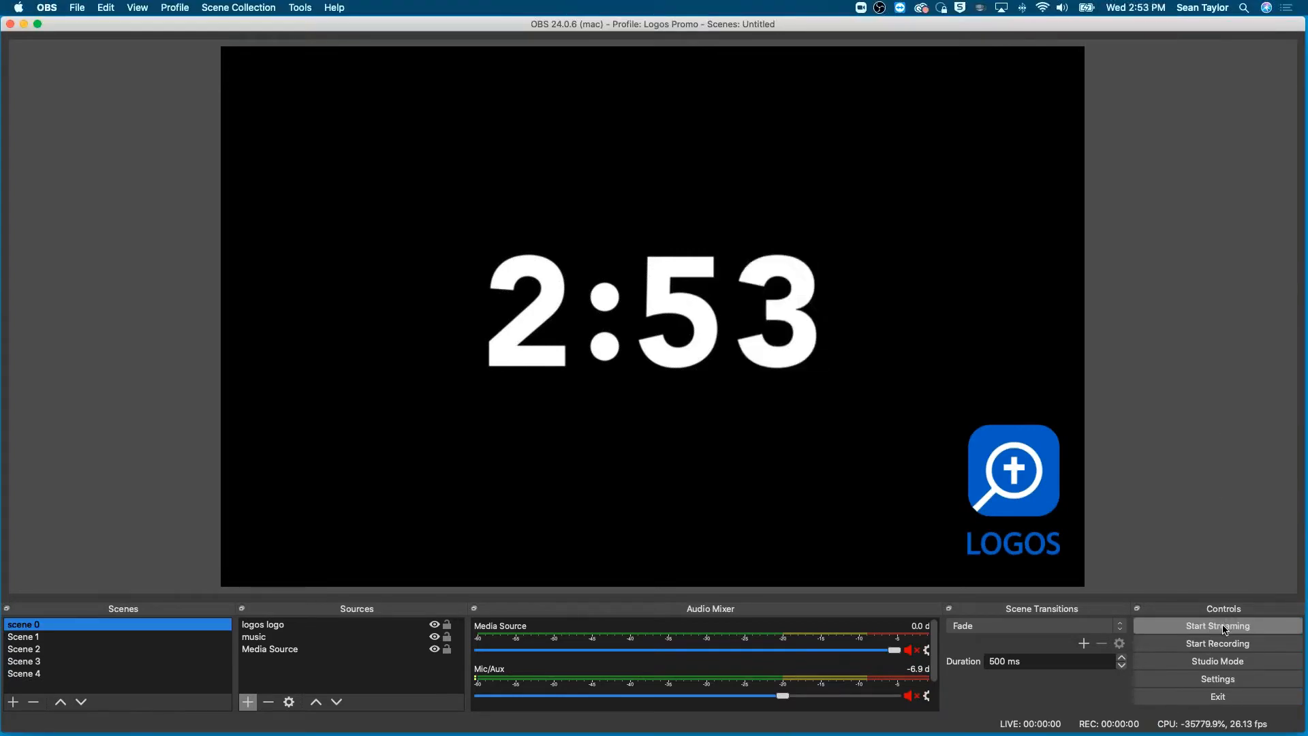
click(1225, 627)
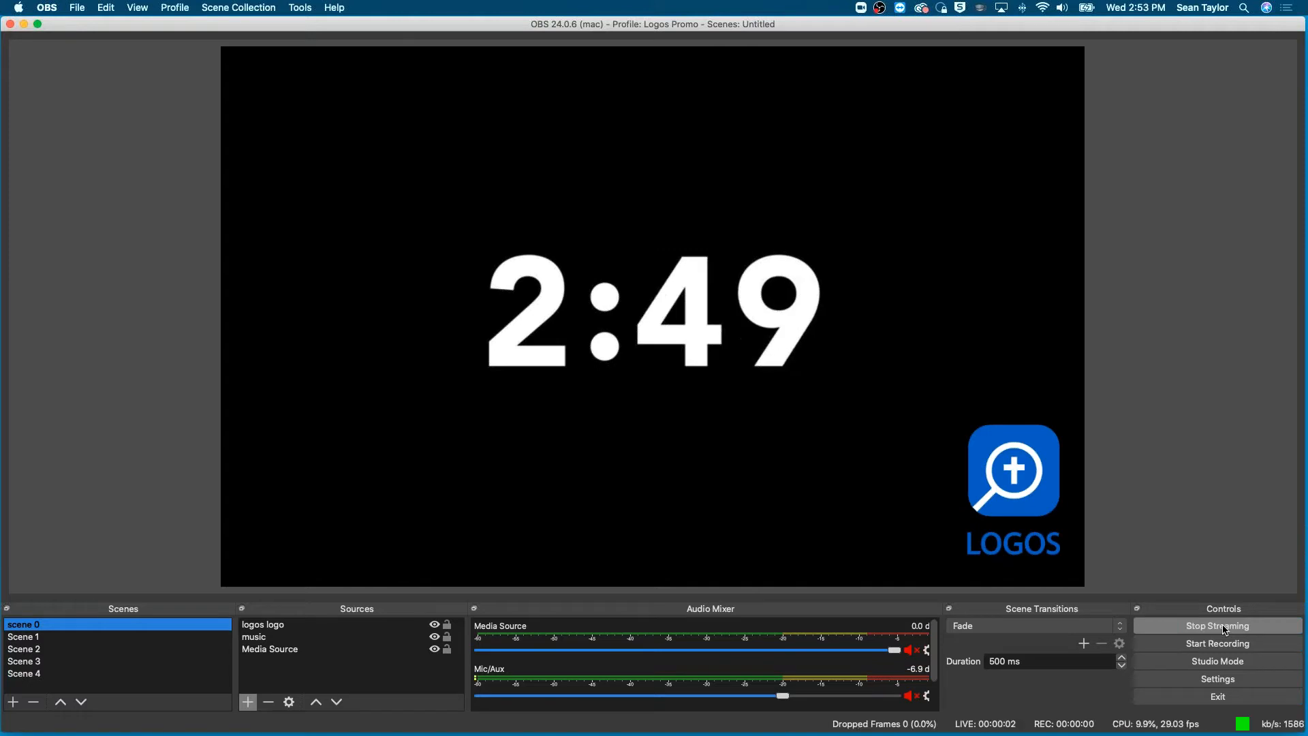
click(1225, 627)
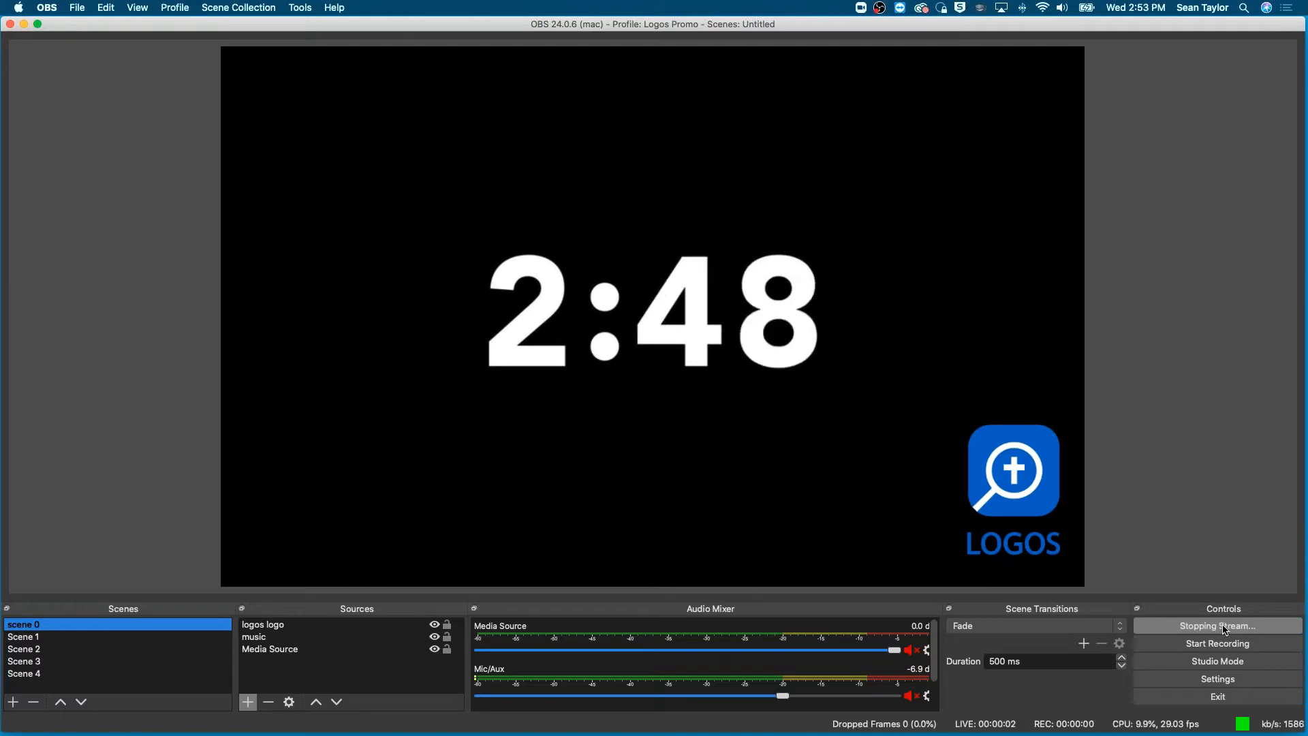
- Open the OBS stream settings and choose Facebook Live as the streaming service
click(1217, 680)
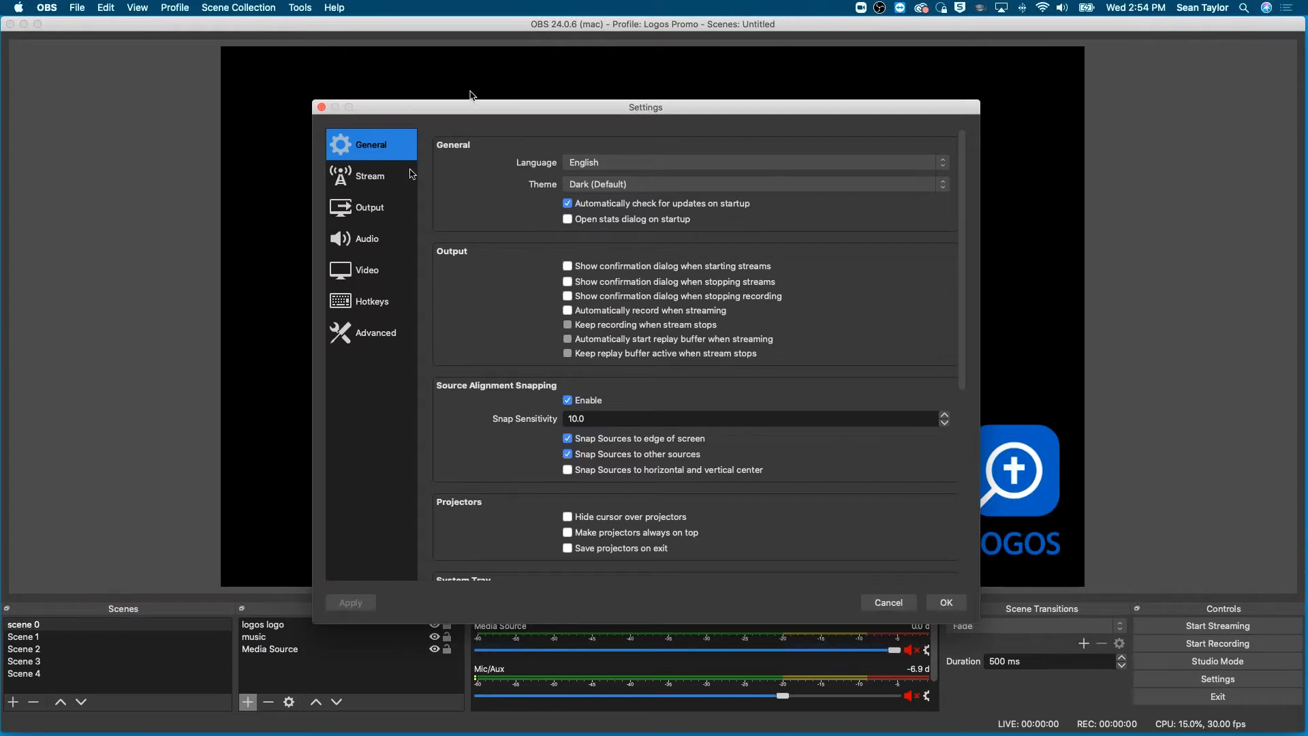
click(366, 178)
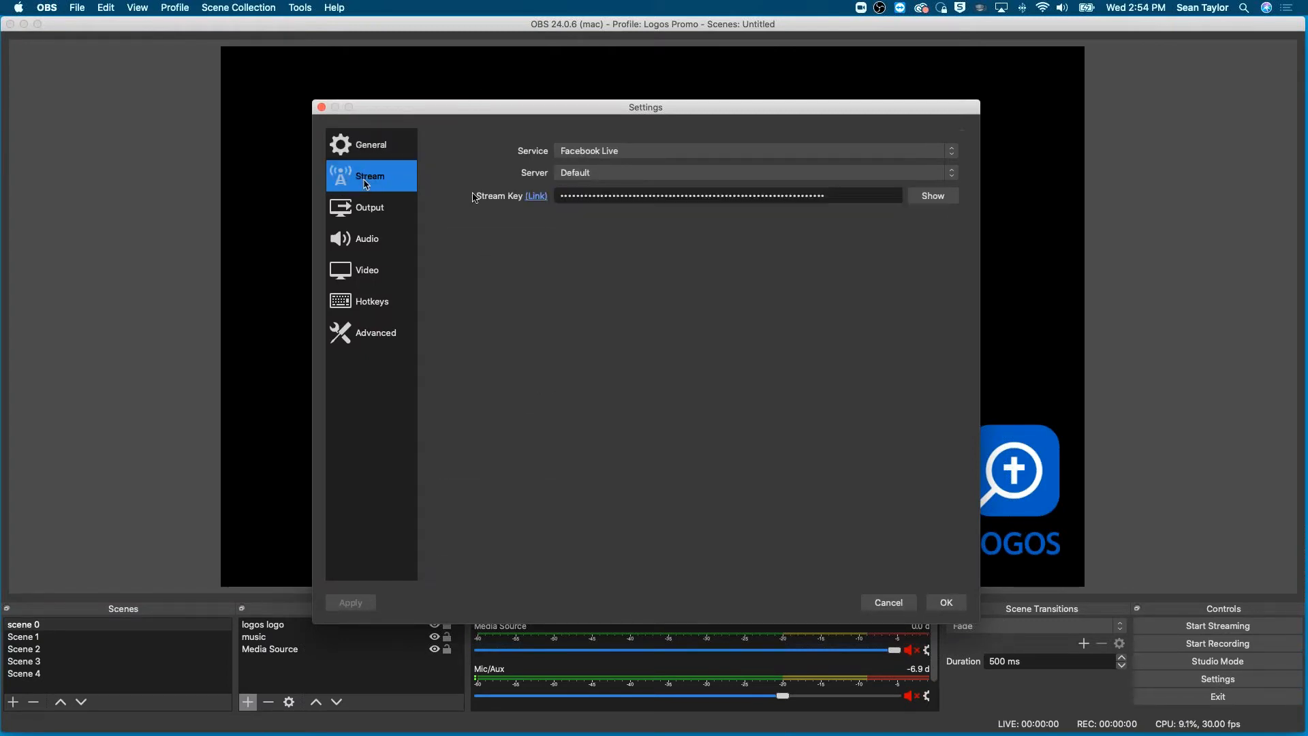
click(578, 151)
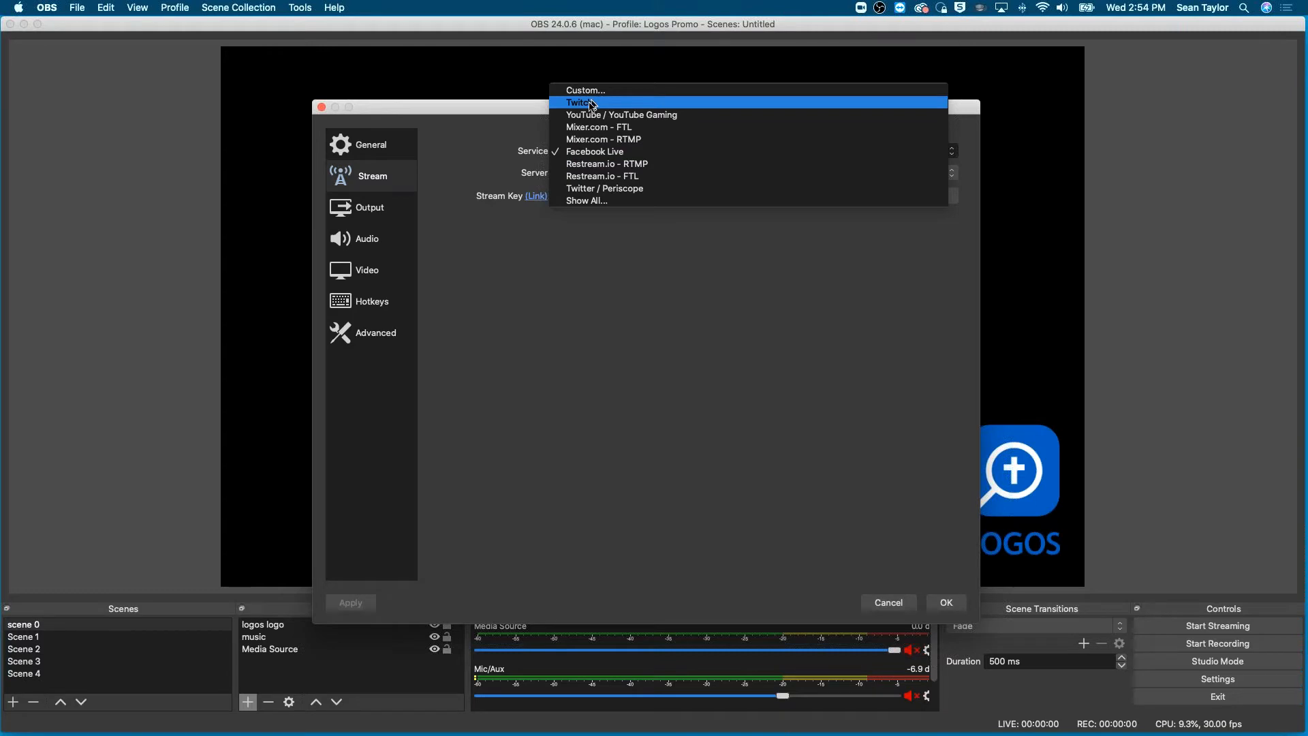
click(583, 152)
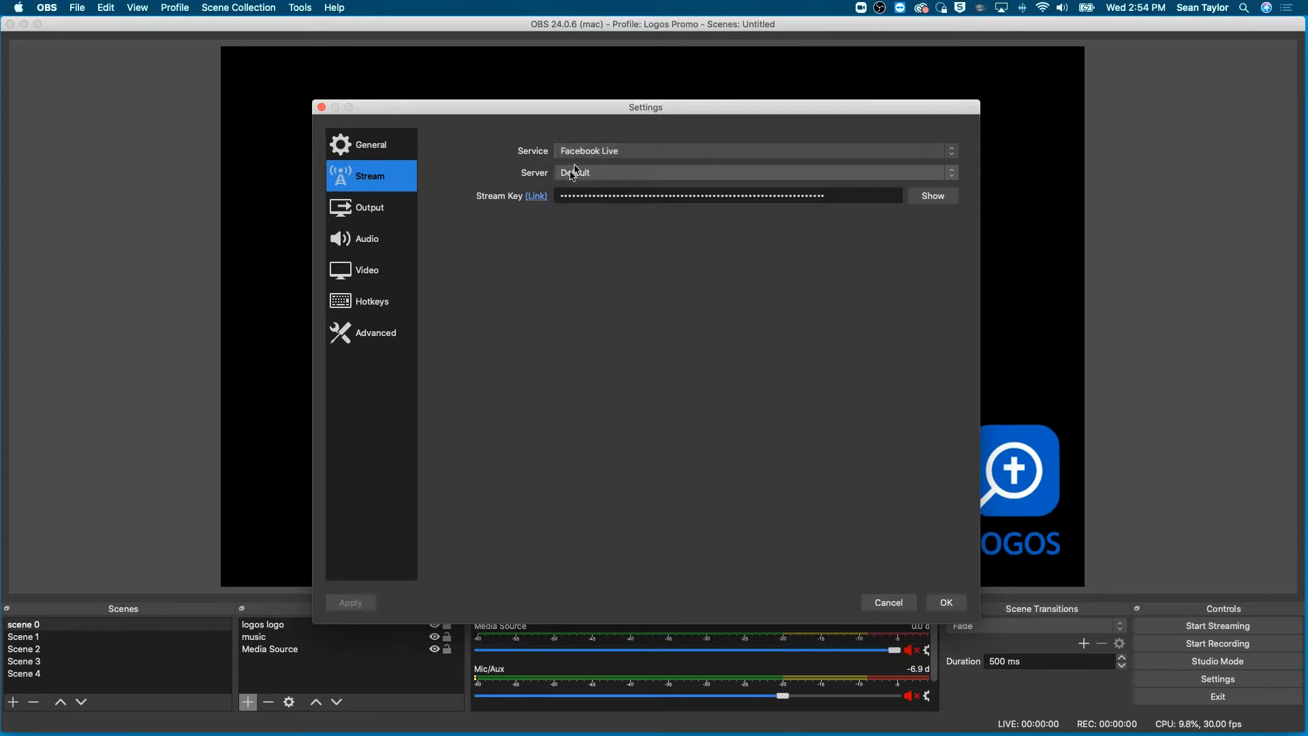
- Replace the stream key with the one copied from Facebook, reveal it for checking and save the settings
click(883, 195)
key(super+a)
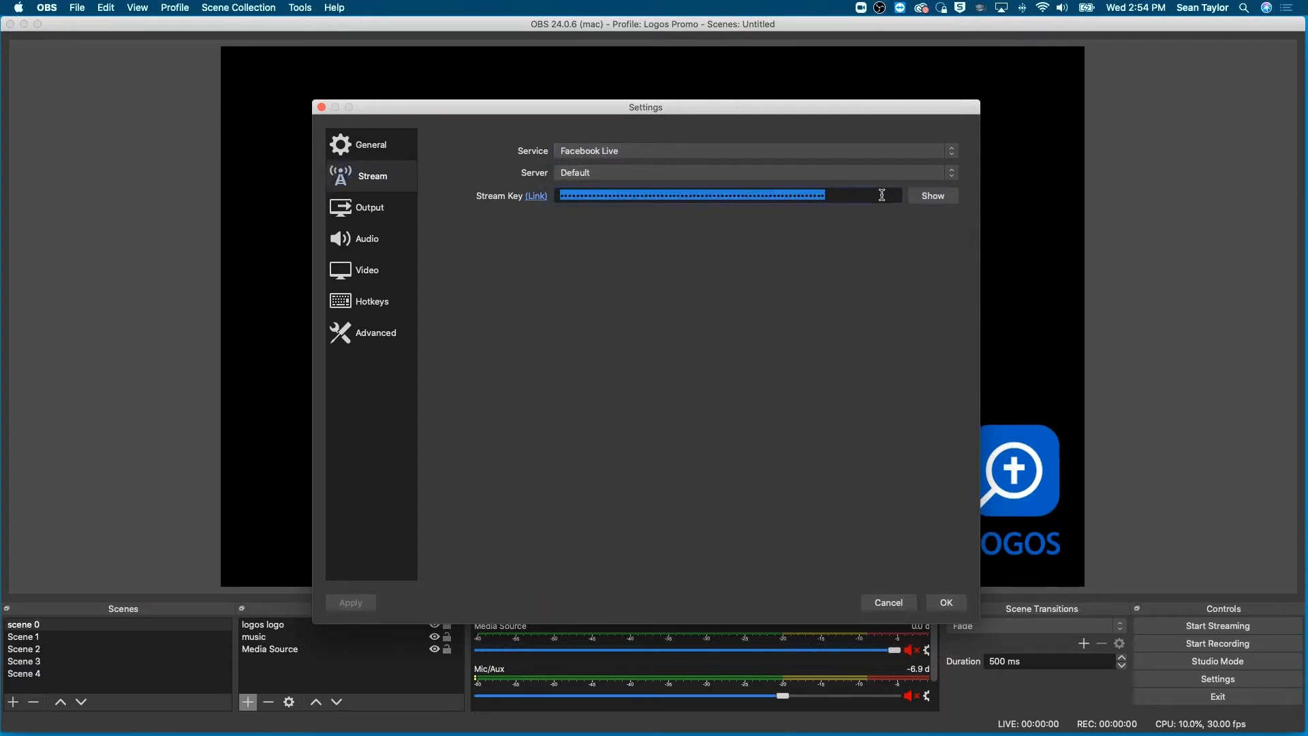
key(BackSpace)
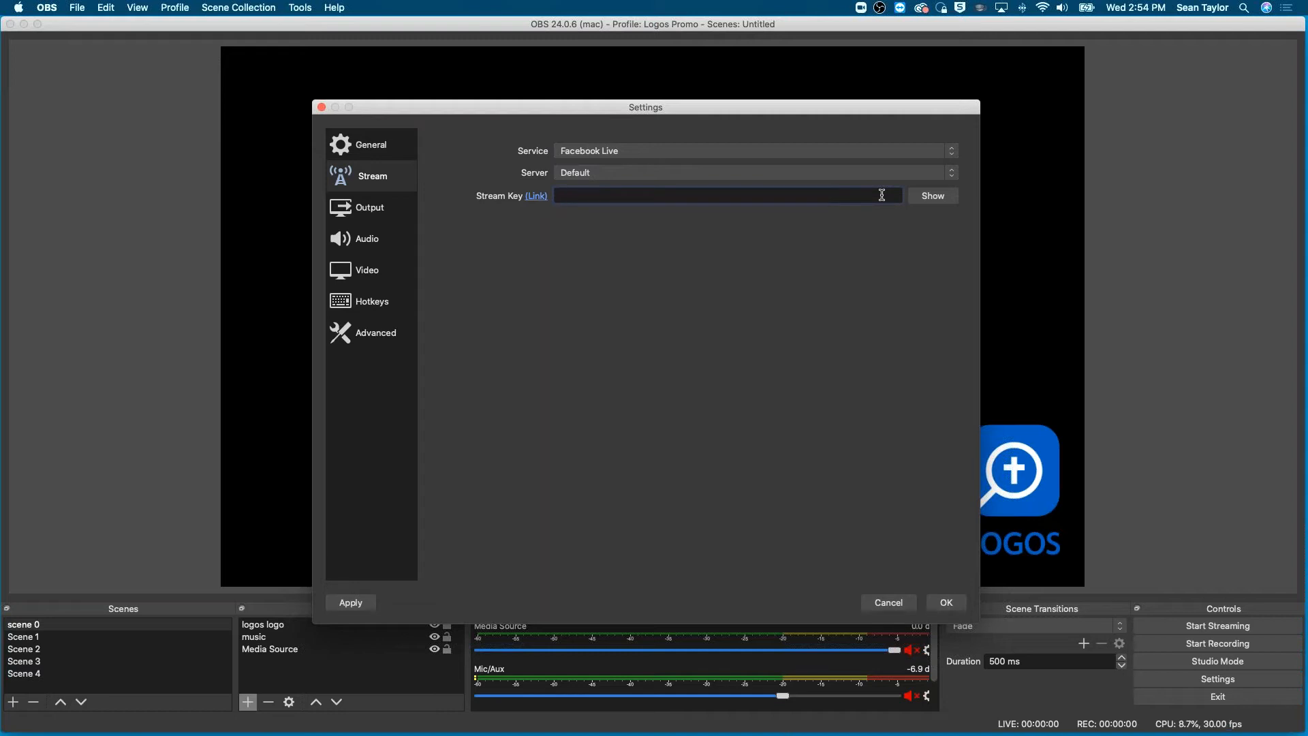
key(super+v)
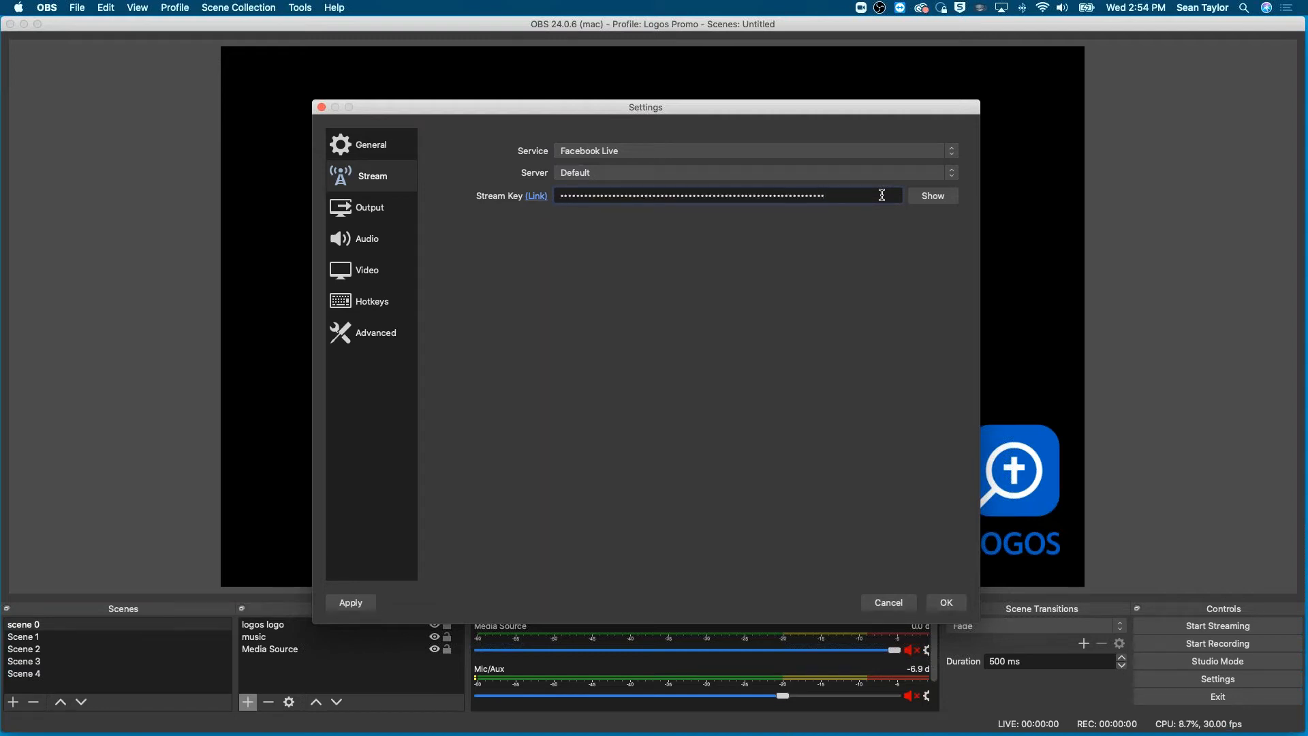
click(917, 196)
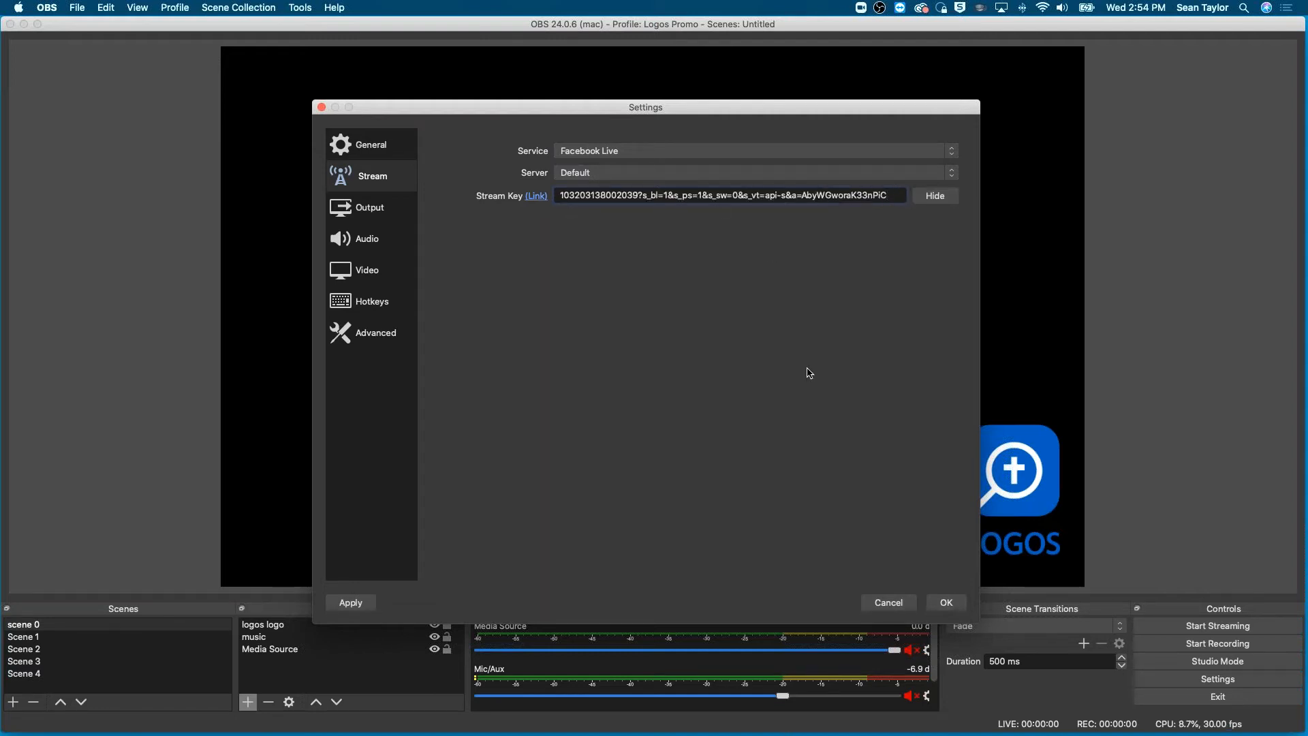
click(947, 603)
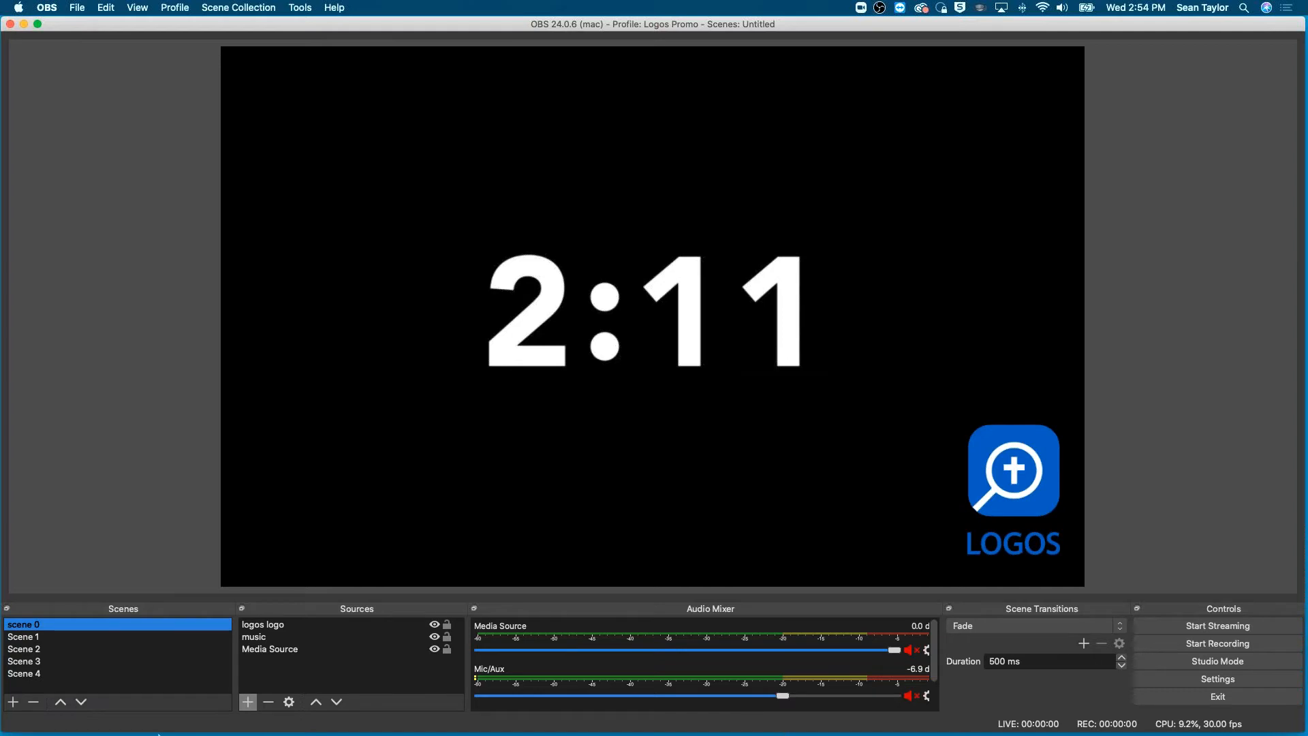
- Start streaming to Facebook, check the incoming preview in the Live Producer window and move that window away again
click(1216, 625)
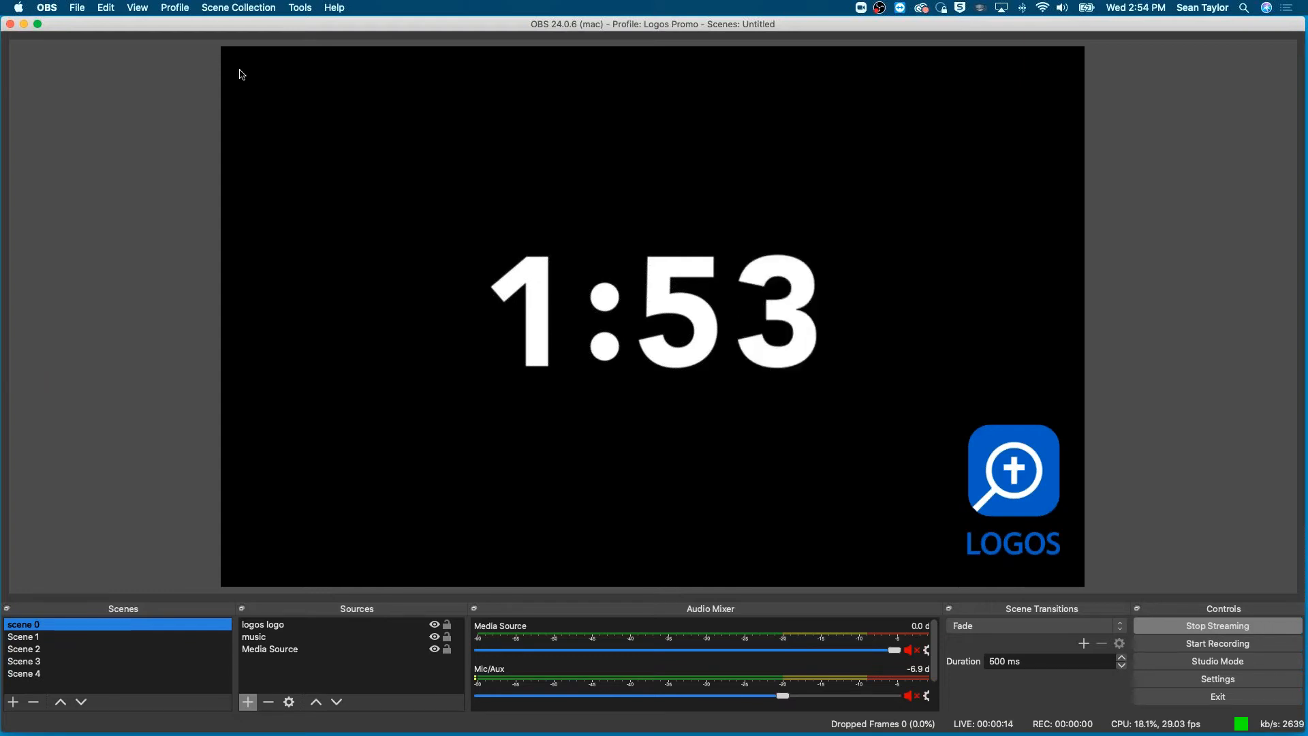
drag(240, 70, 286, 109)
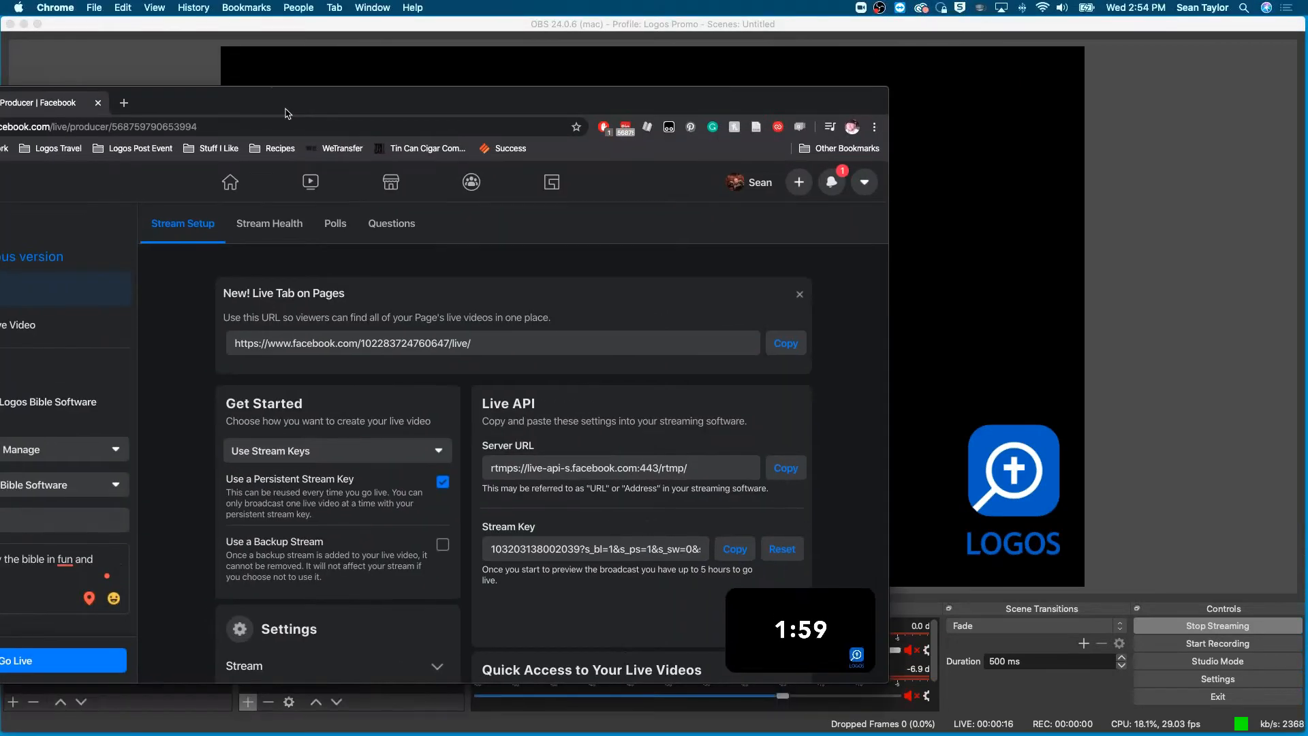
mouse_move(769, 627)
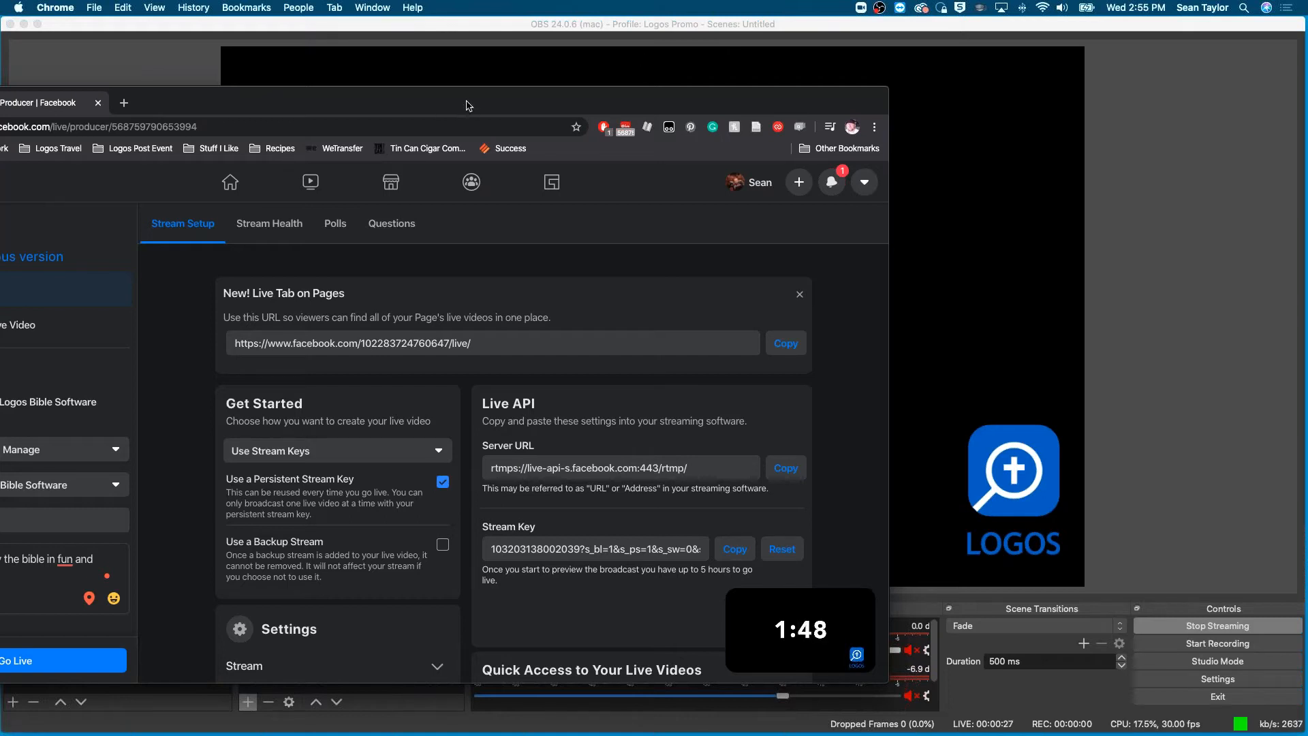
drag(469, 106, 0, 116)
click(506, 192)
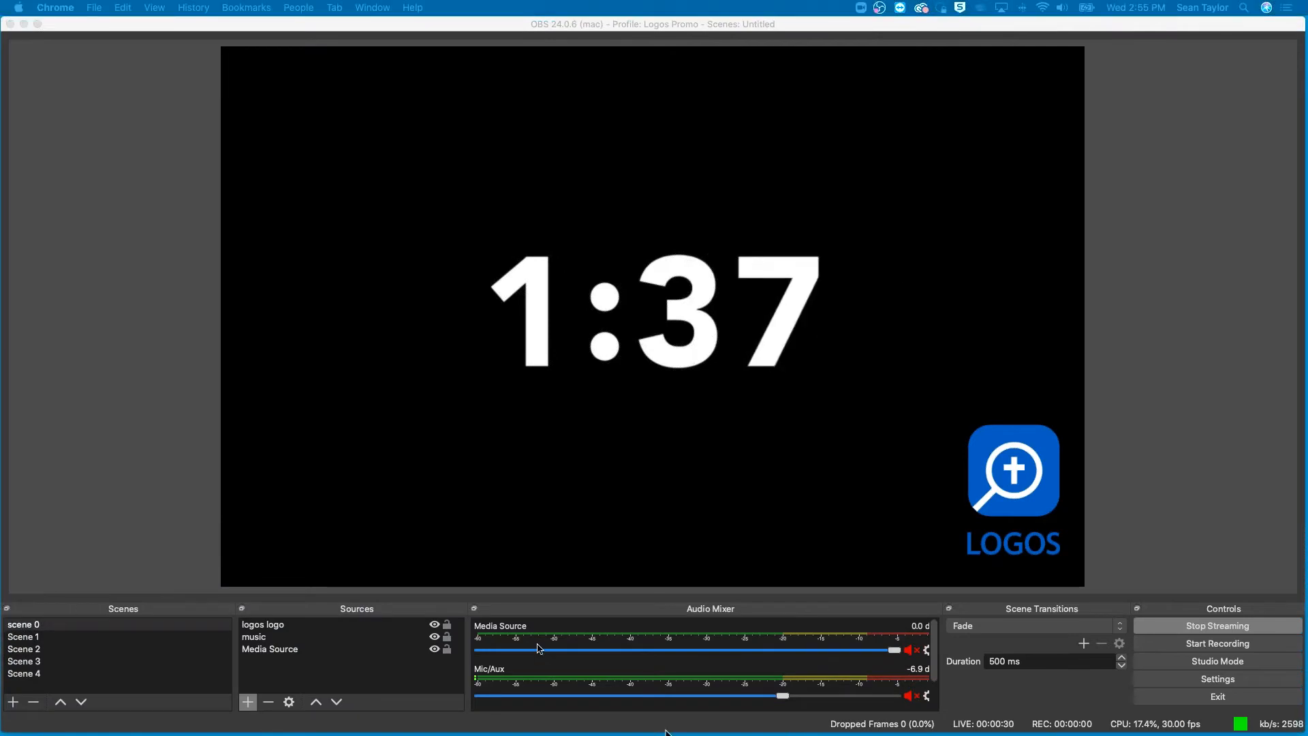
- Unmute the Mic/Aux audio and switch the live output to the camera in Scene 1
scroll(545, 648, down, 2)
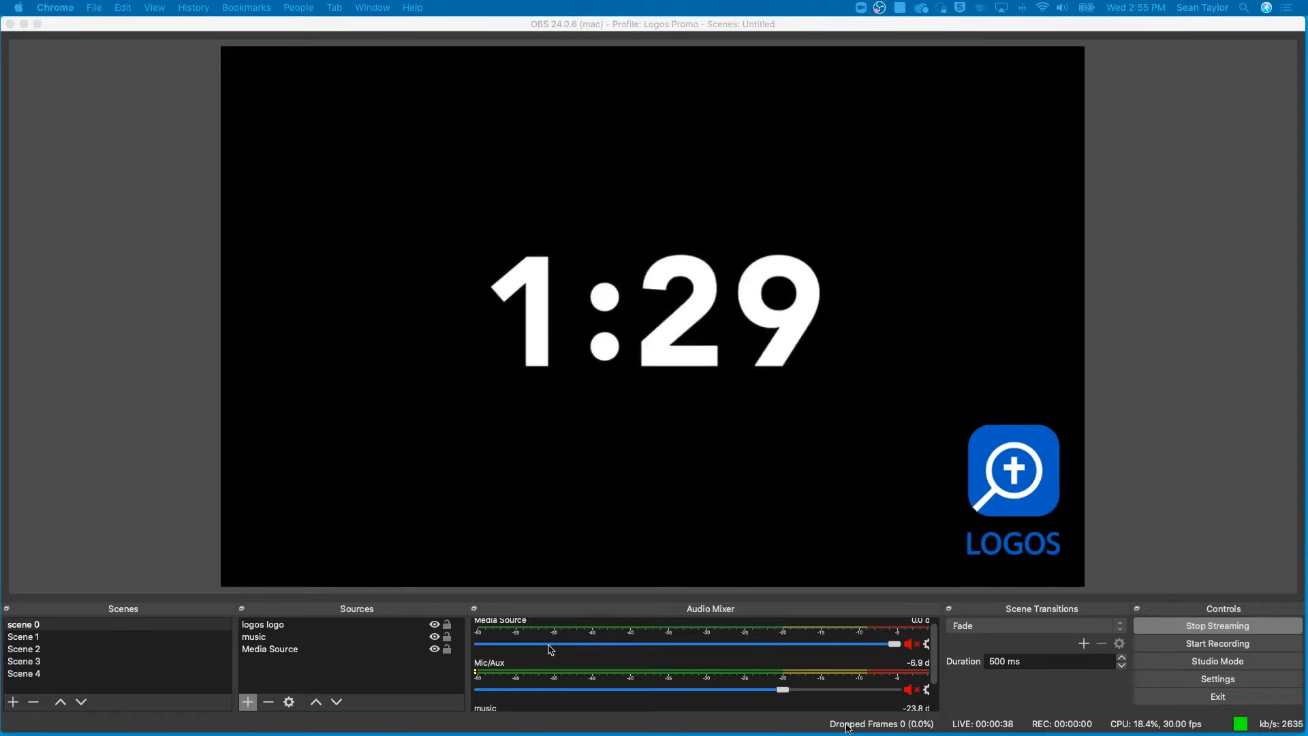
click(912, 690)
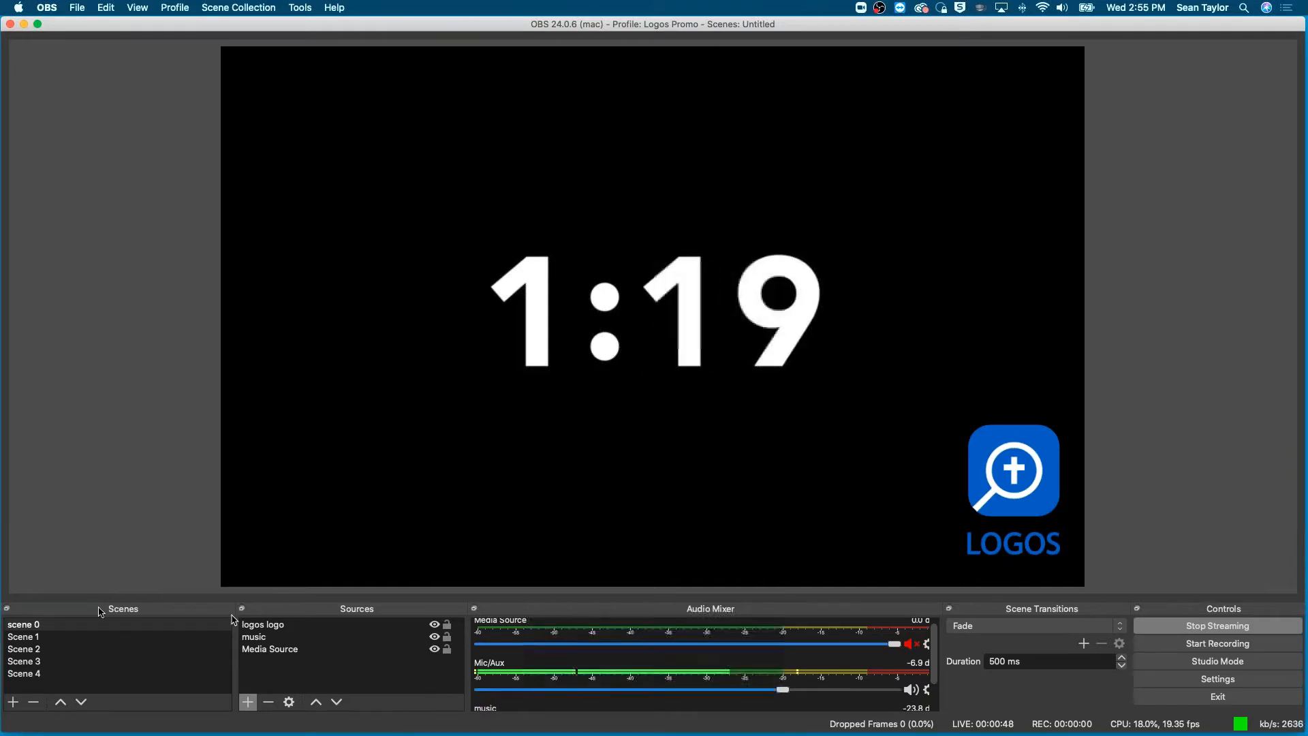
click(35, 639)
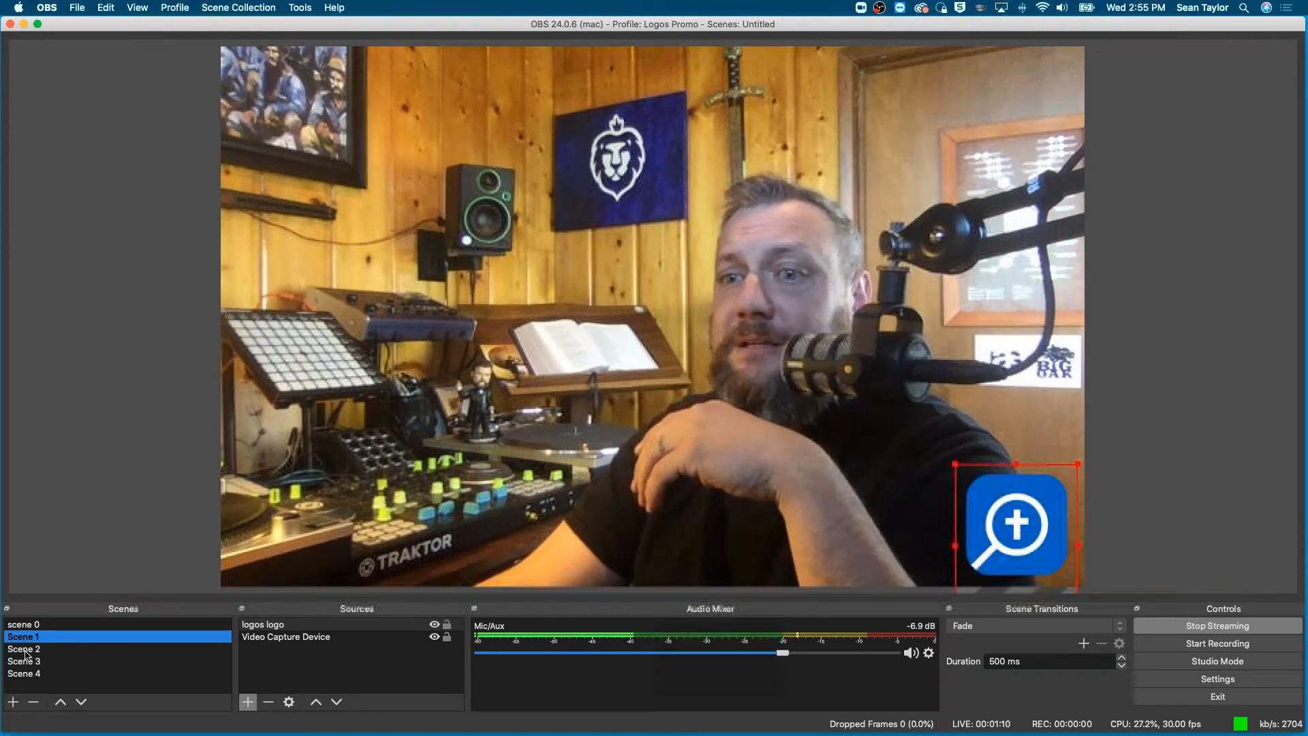
- Switch the live output through Scene 2, Scene 3 and Scene 4, return to scene 0 and stop streaming
click(26, 651)
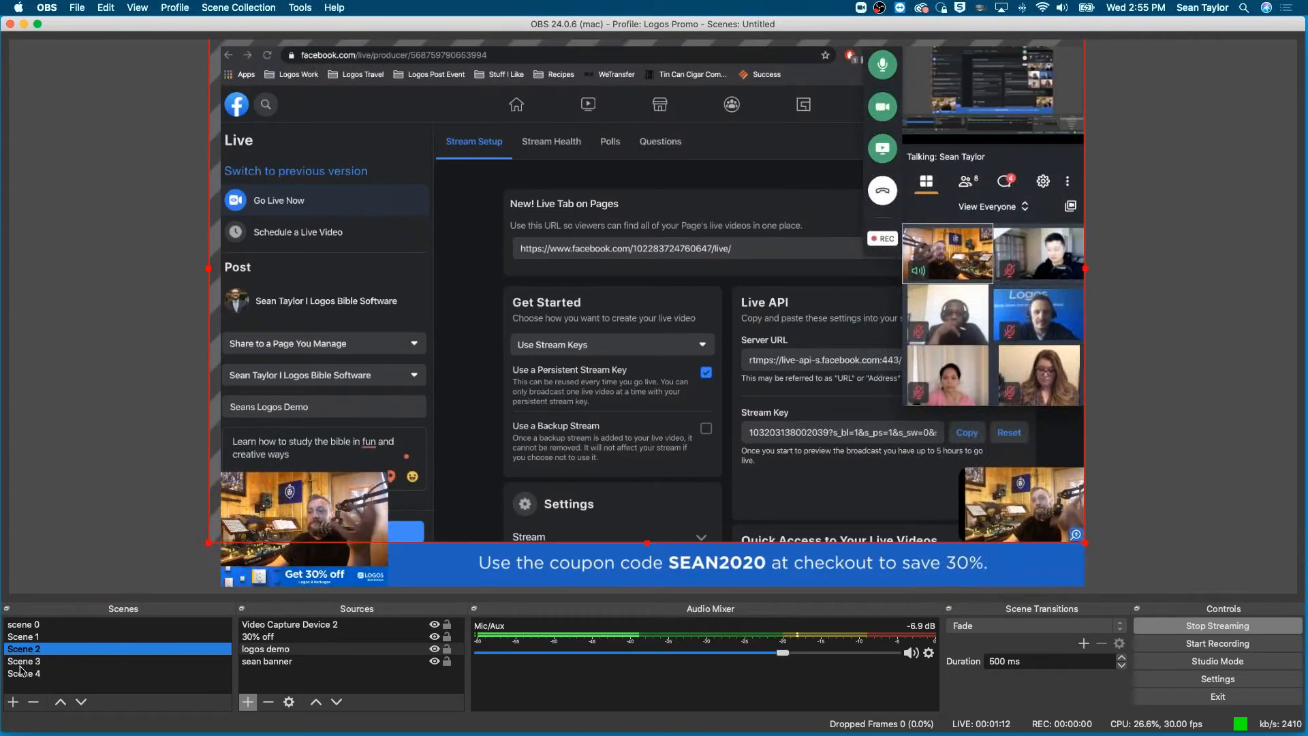
click(20, 664)
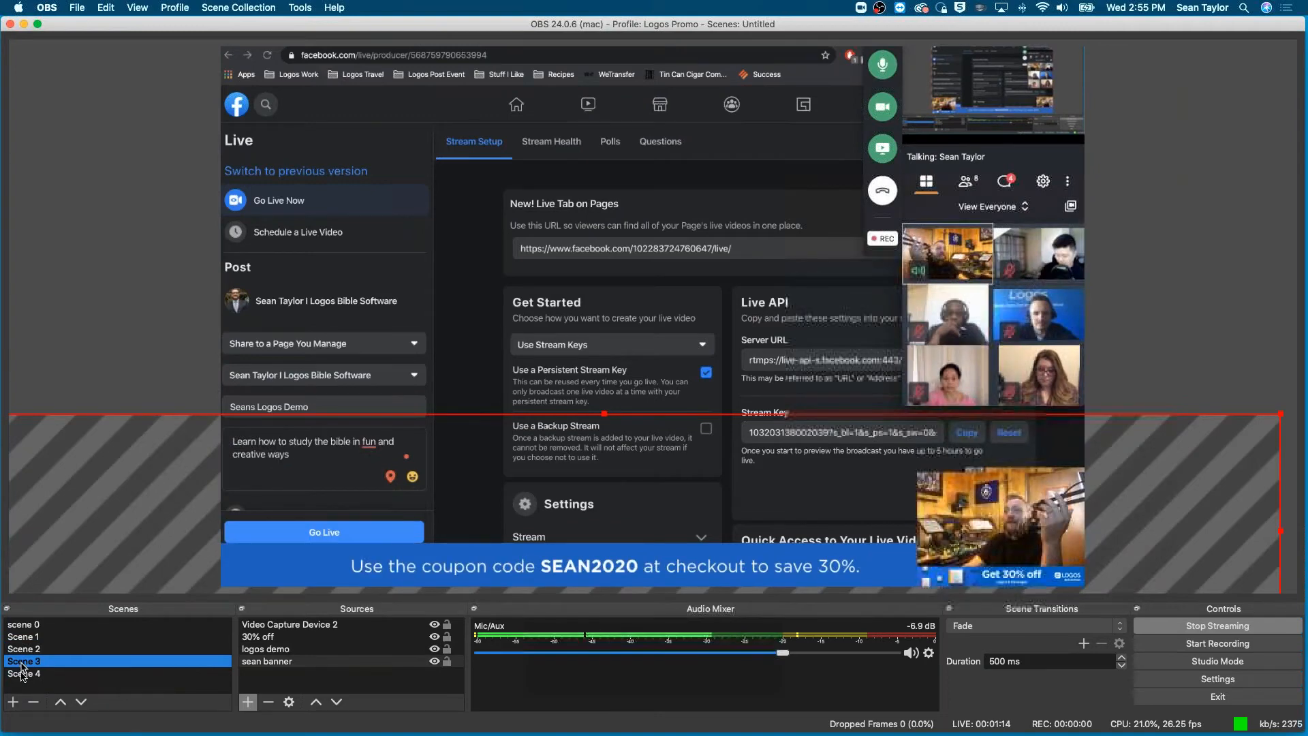
click(23, 674)
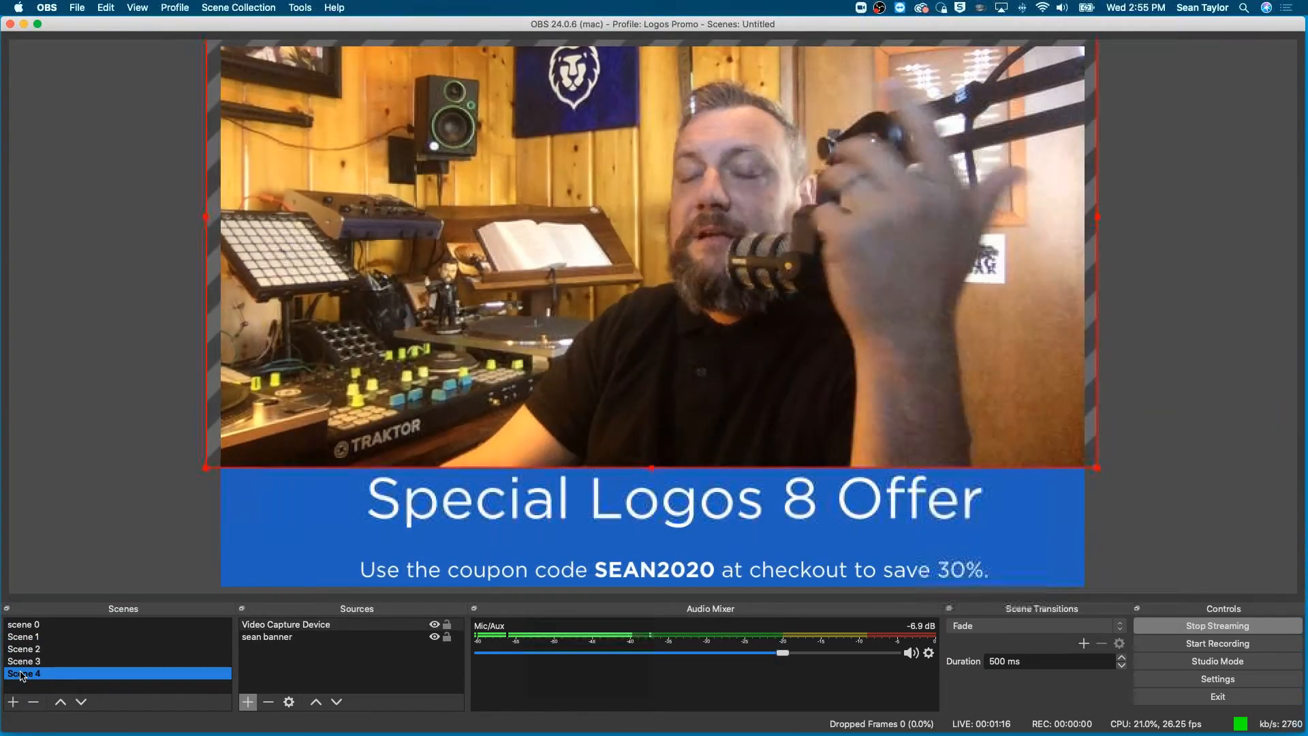
click(32, 626)
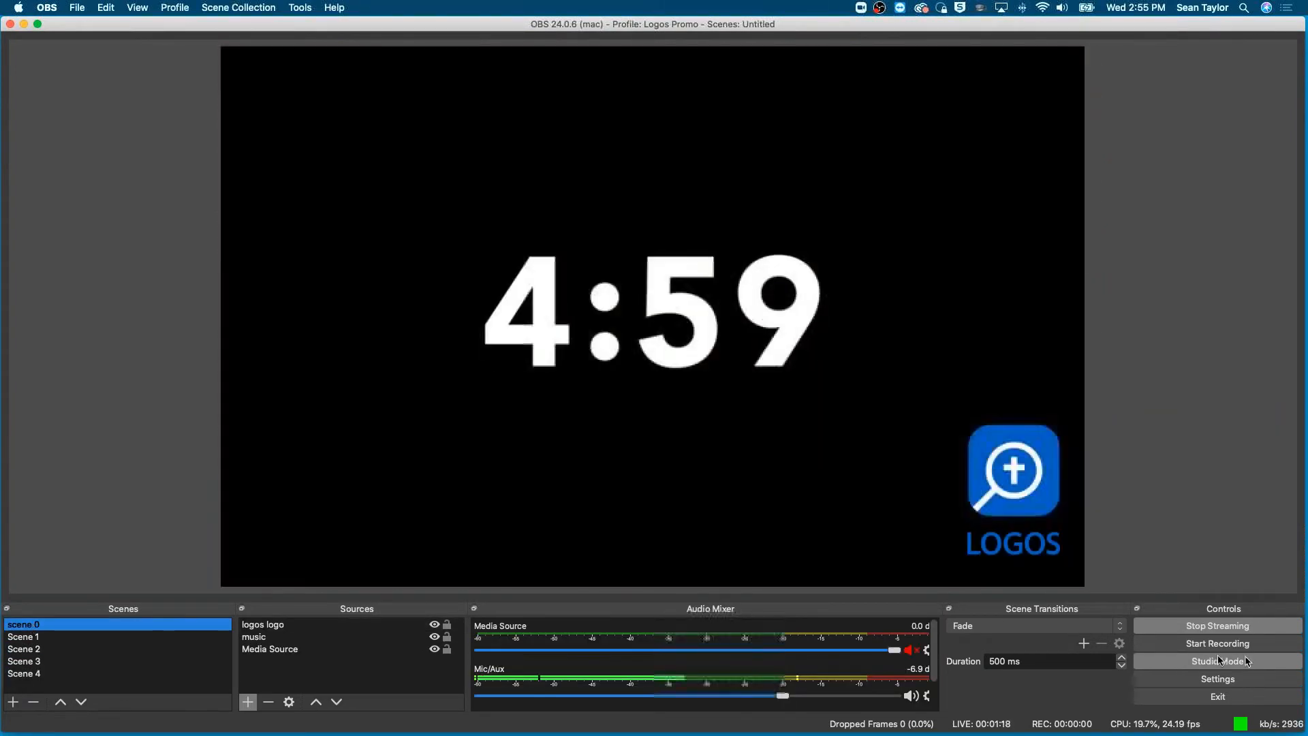
click(1220, 627)
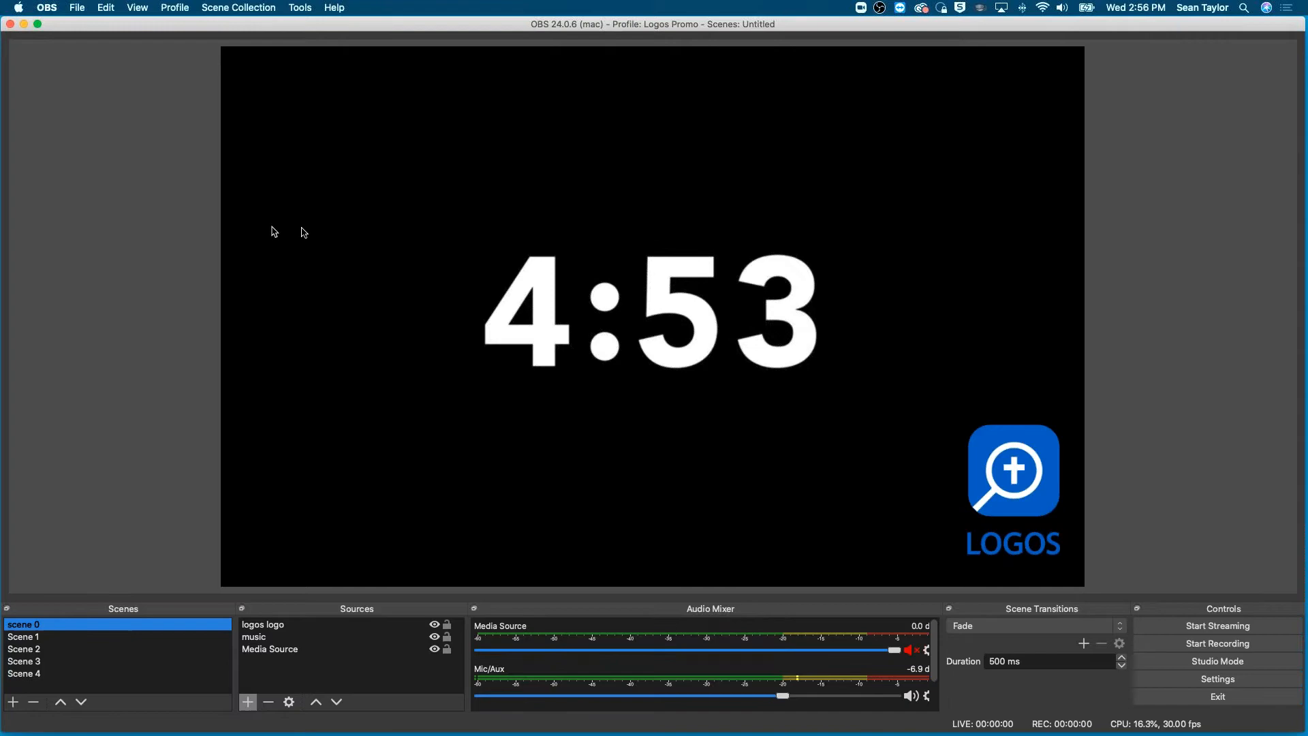
- Switch the output to Scene 1 and open the hotkey settings
click(23, 639)
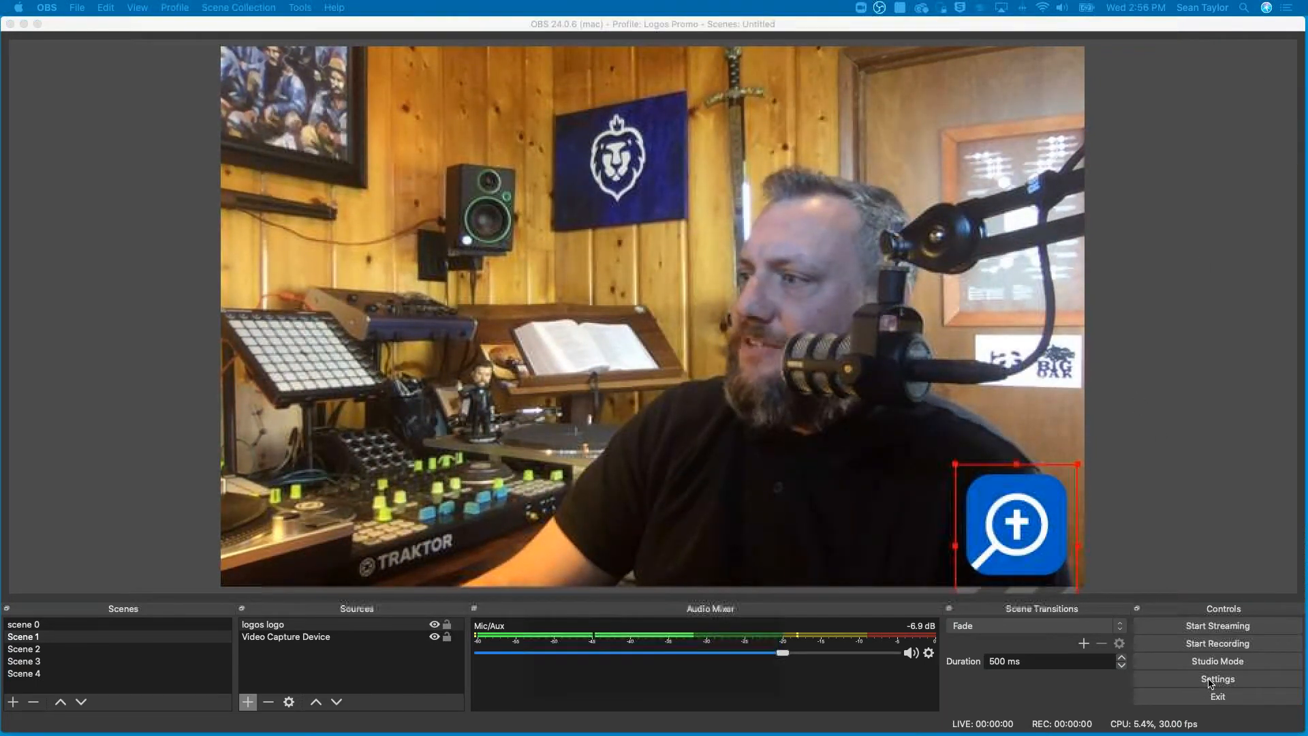
click(1210, 684)
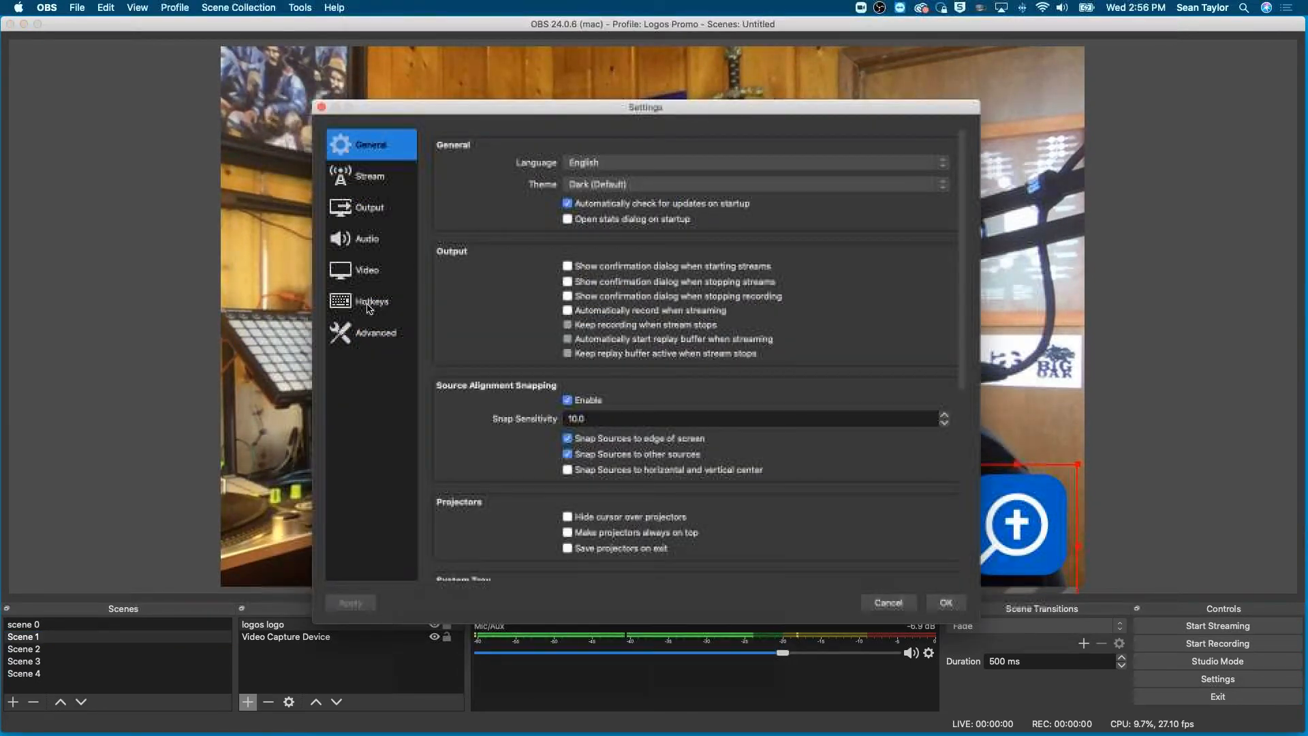
click(368, 302)
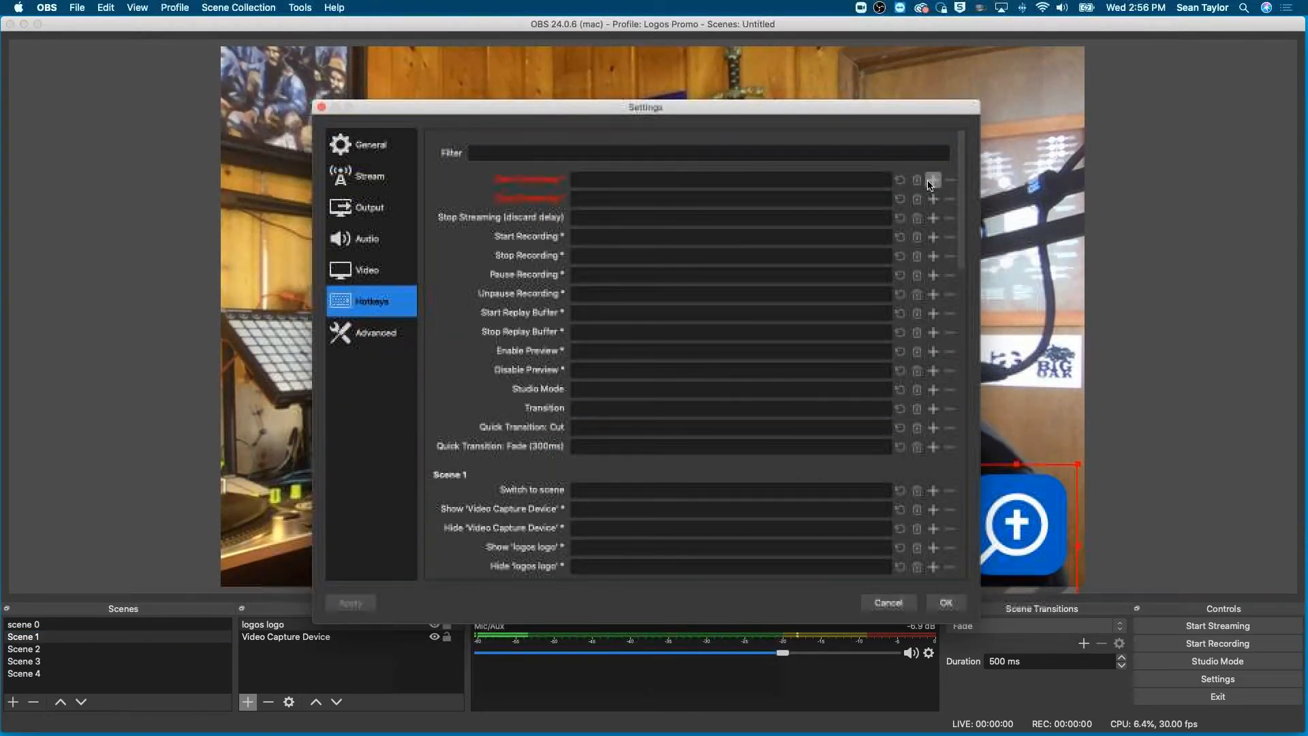
- Assign keypad 1 as the switch-to-scene hotkey for Scene 1 and keypad 2 for Scene 2
scroll(631, 473, down, 5)
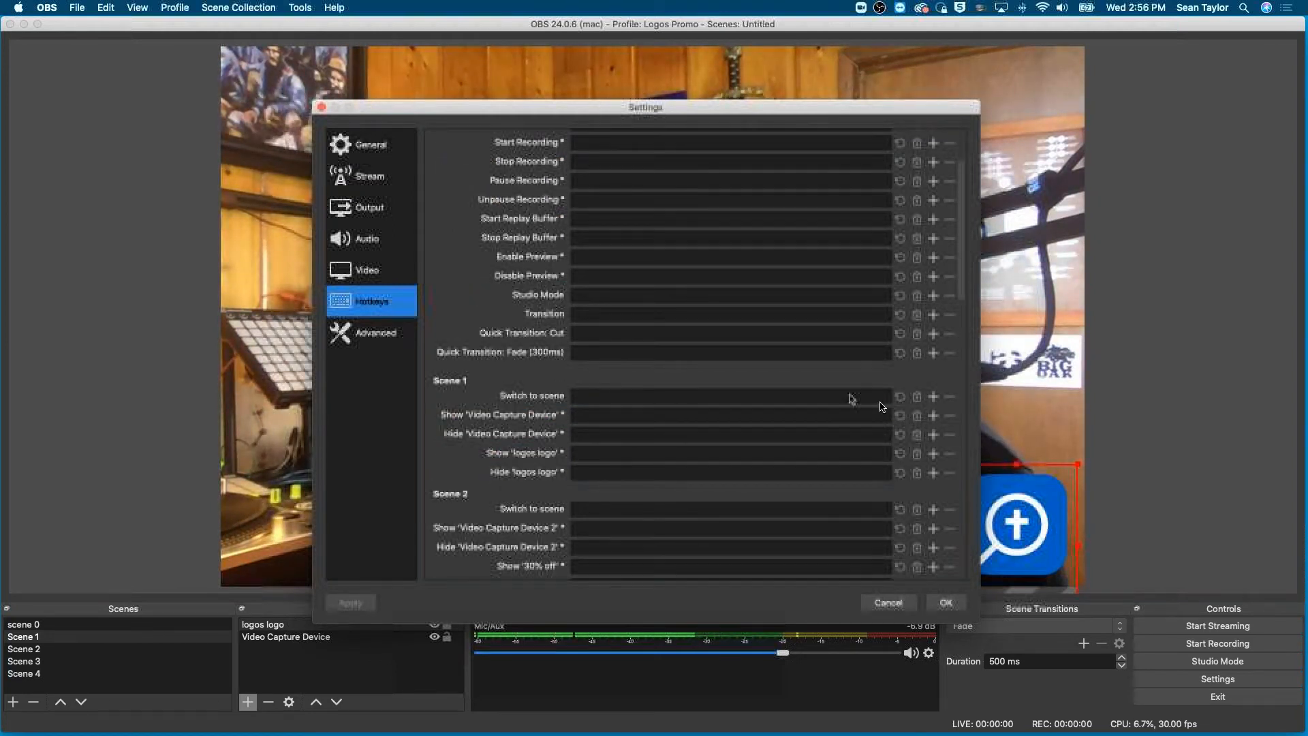
click(933, 397)
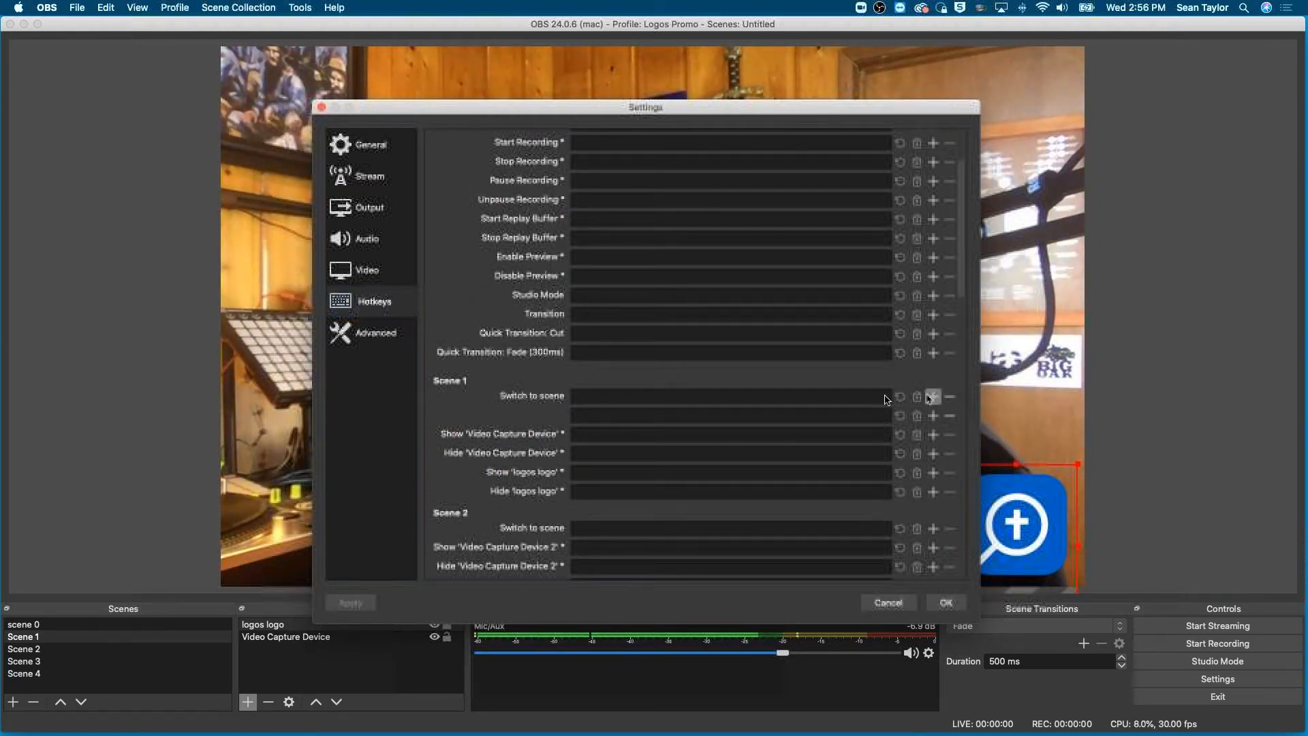
key(KP_1)
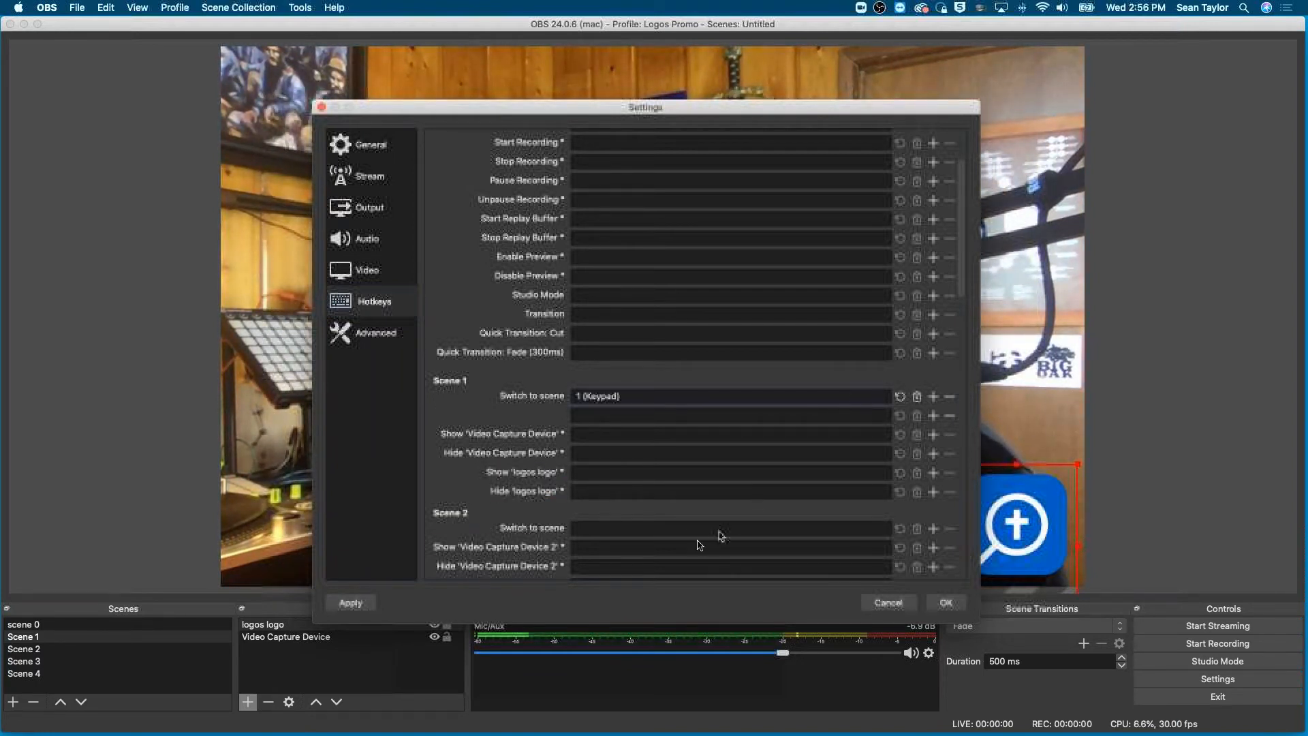
key(KP_2)
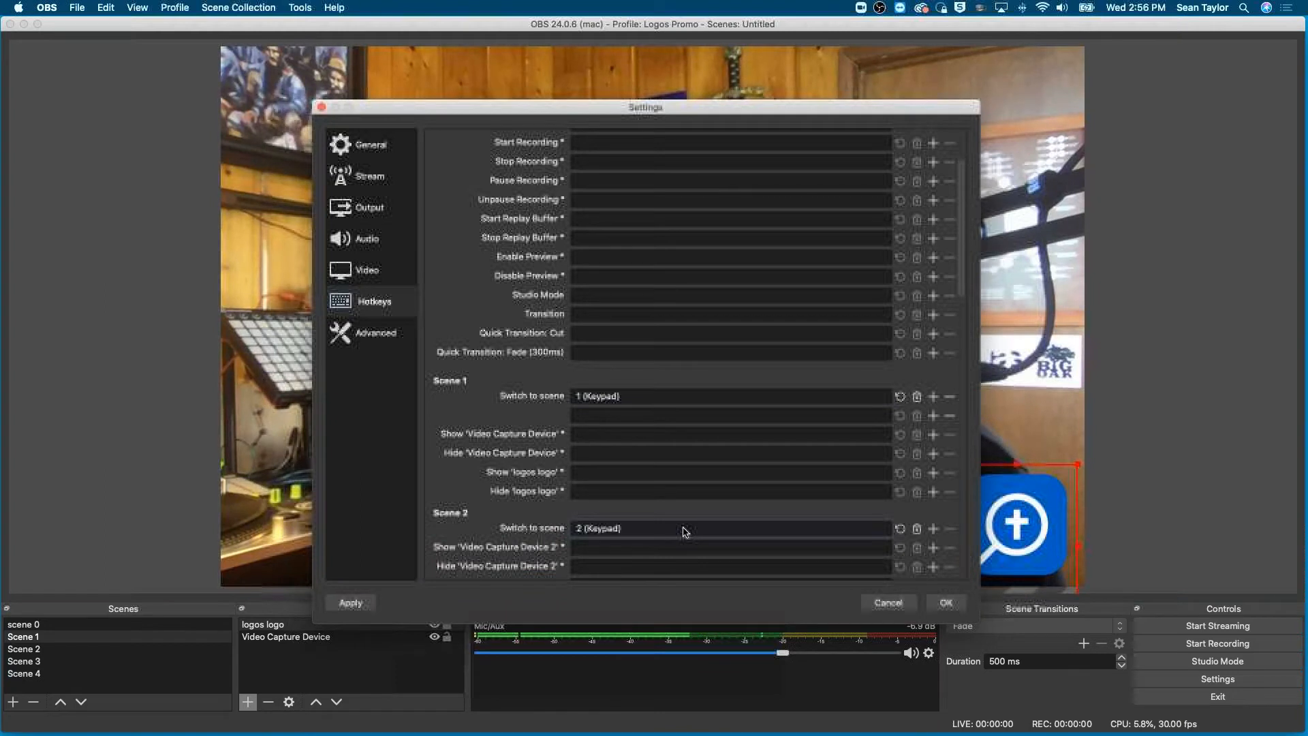
- Assign the switch-to-scene hotkeys keypad 3 for Scene 3, keypad 4 for Scene 4 and keypad 0 for scene 0, and review the assignments
scroll(684, 532, down, 5)
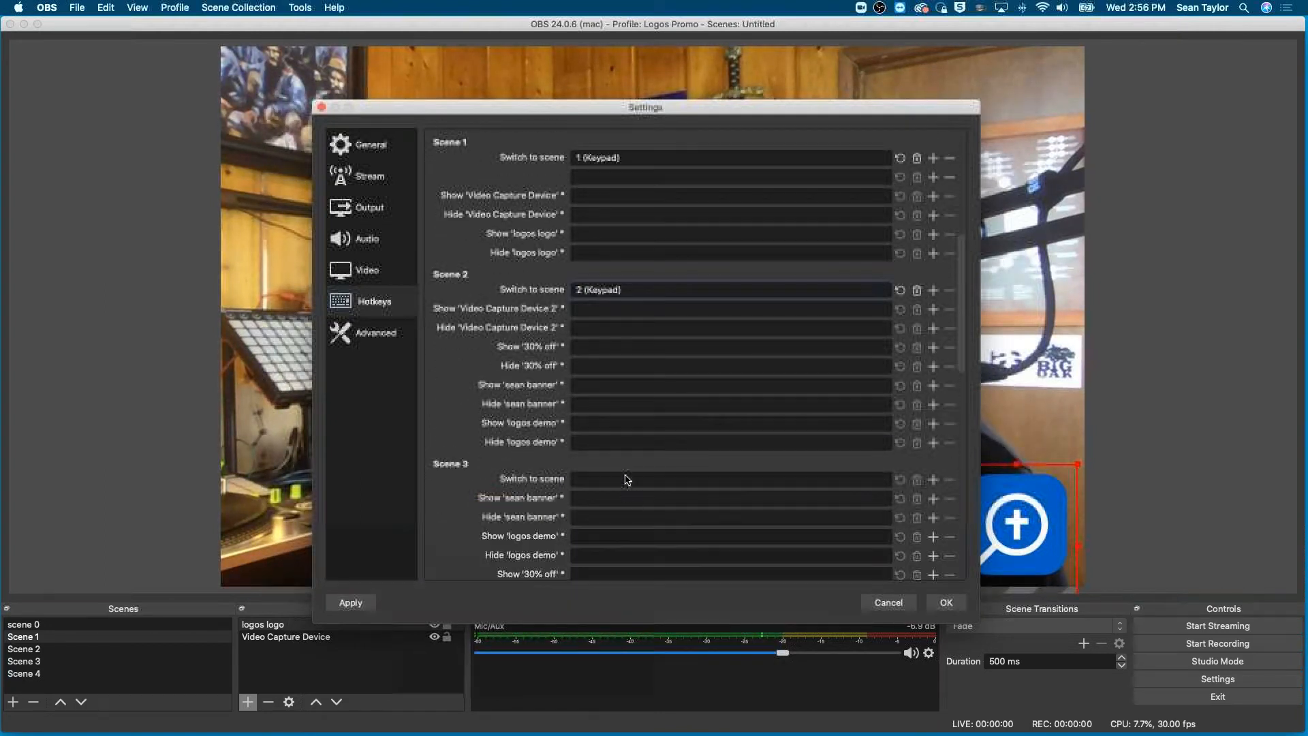
click(620, 484)
key(KP_3)
scroll(620, 483, down, 4)
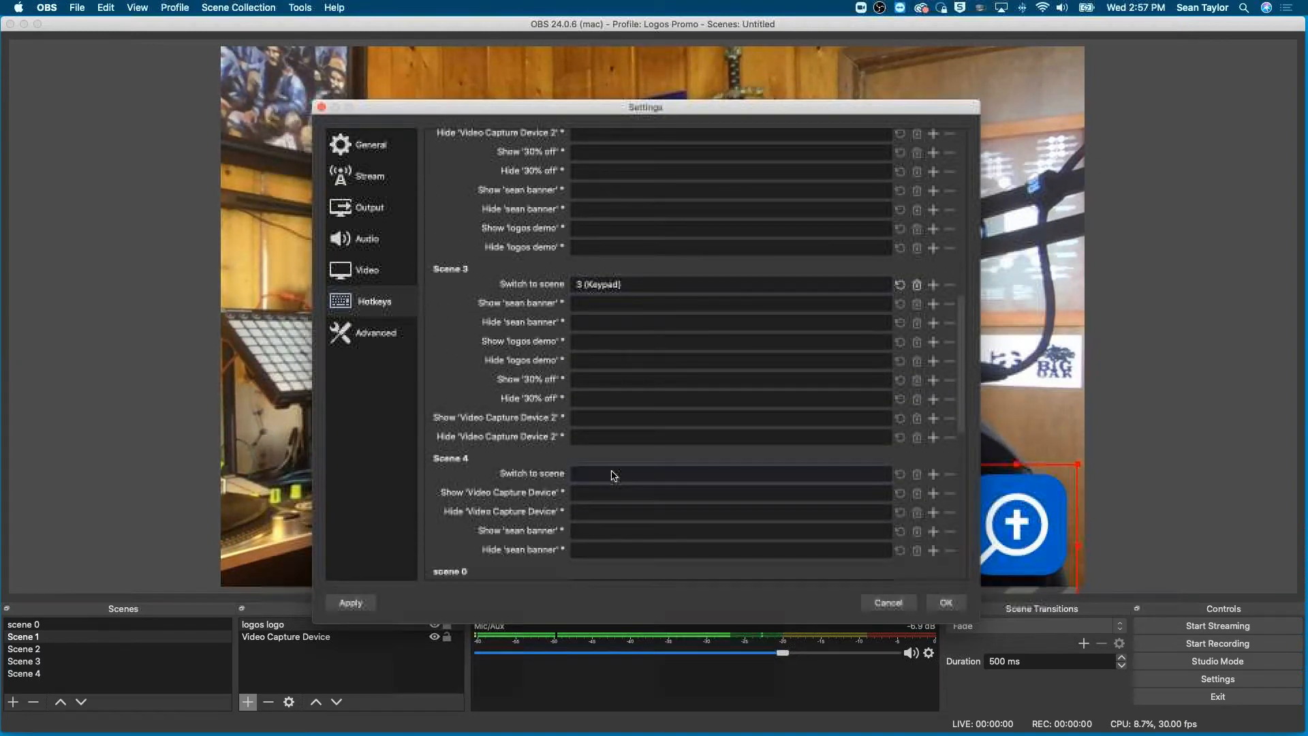
scroll(614, 475, down, 3)
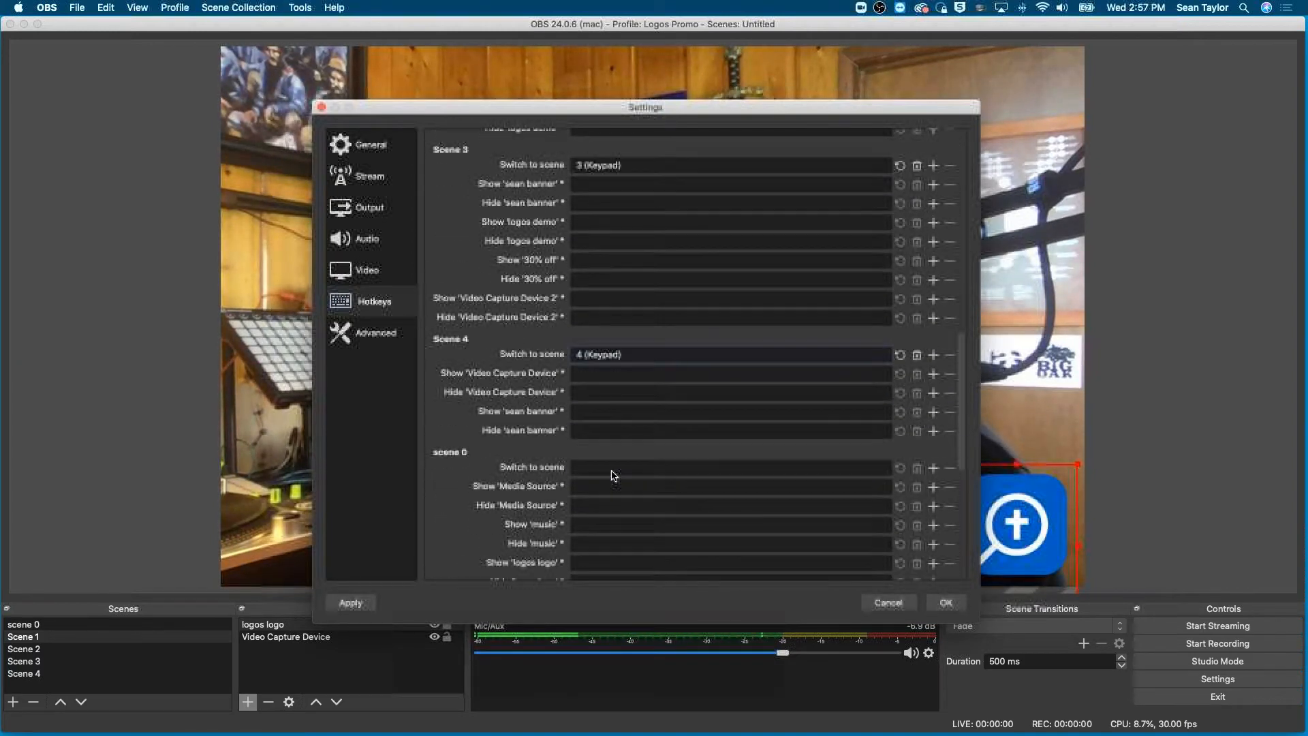
click(610, 465)
key(KP_0)
scroll(609, 466, down, 4)
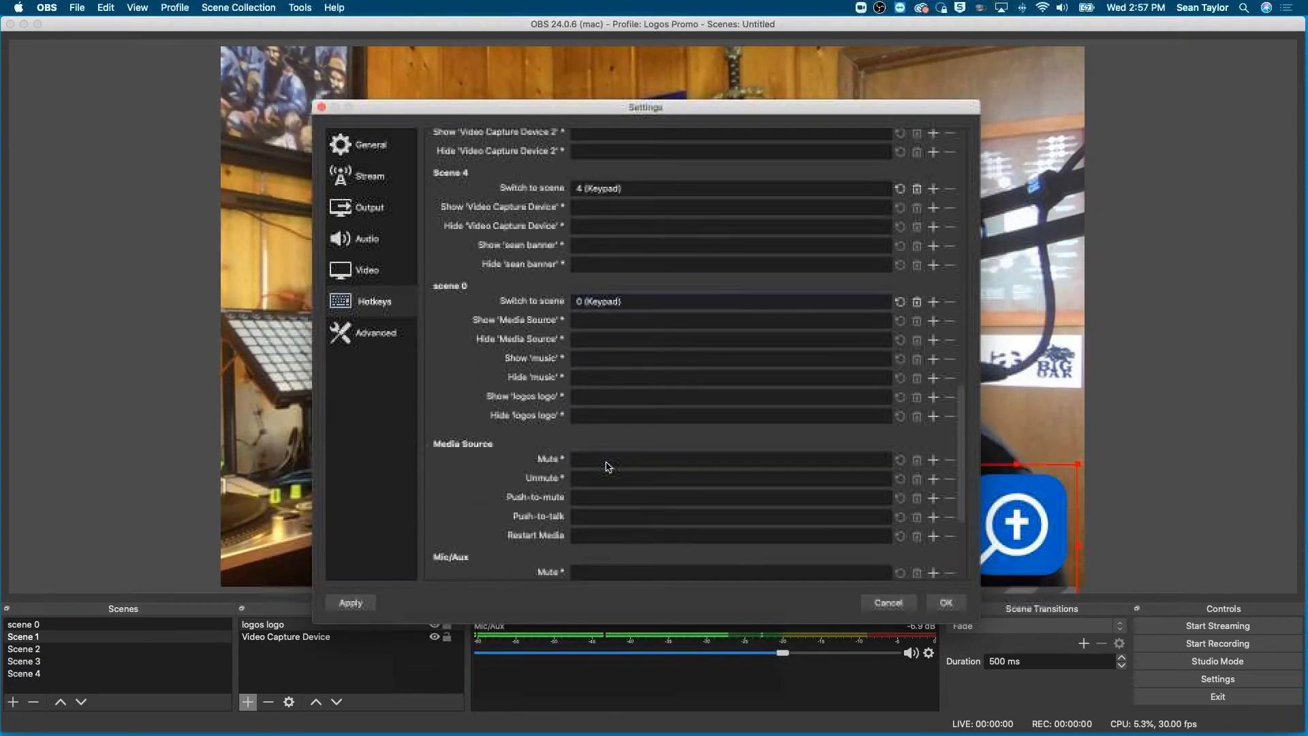
scroll(608, 466, down, 3)
scroll(608, 466, up, 10)
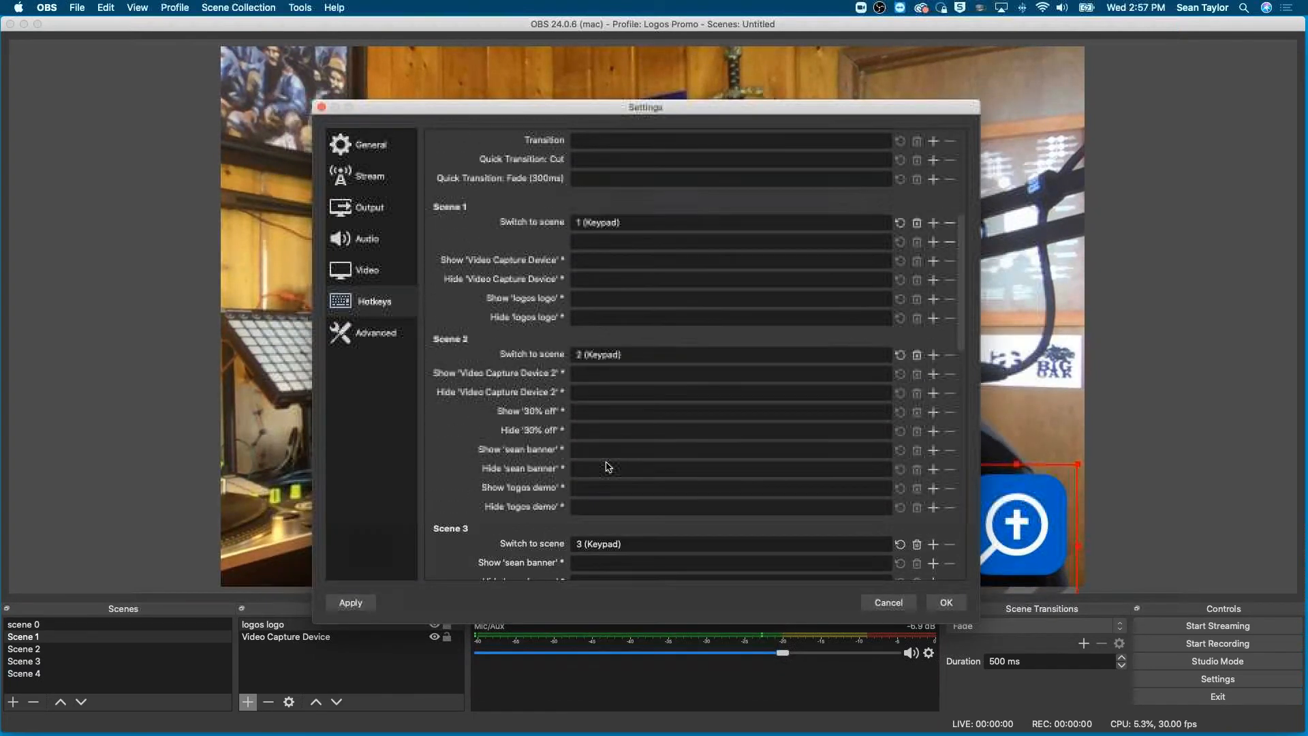
- Clear the switch-to-scene hotkeys of scene 0, Scene 4, Scene 3, Scene 2 and Scene 1
scroll(609, 467, down, 11)
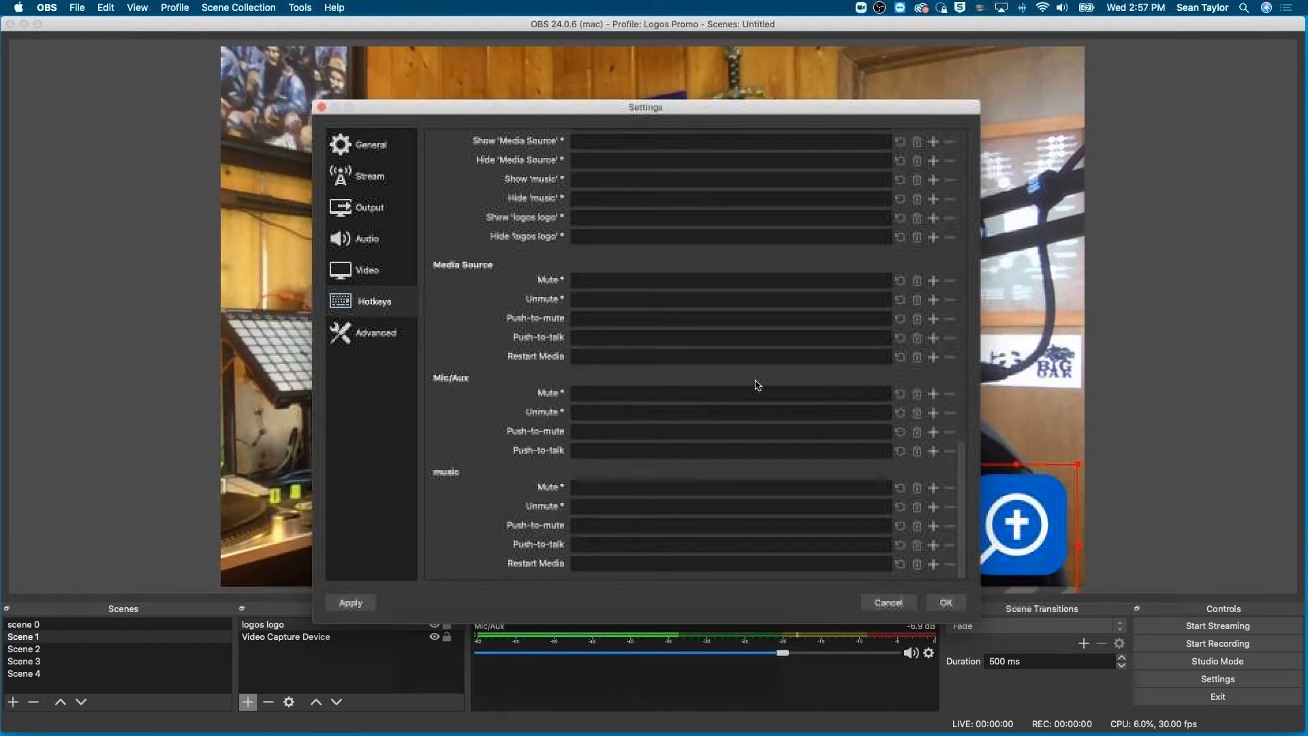
scroll(915, 400, up, 10)
click(917, 353)
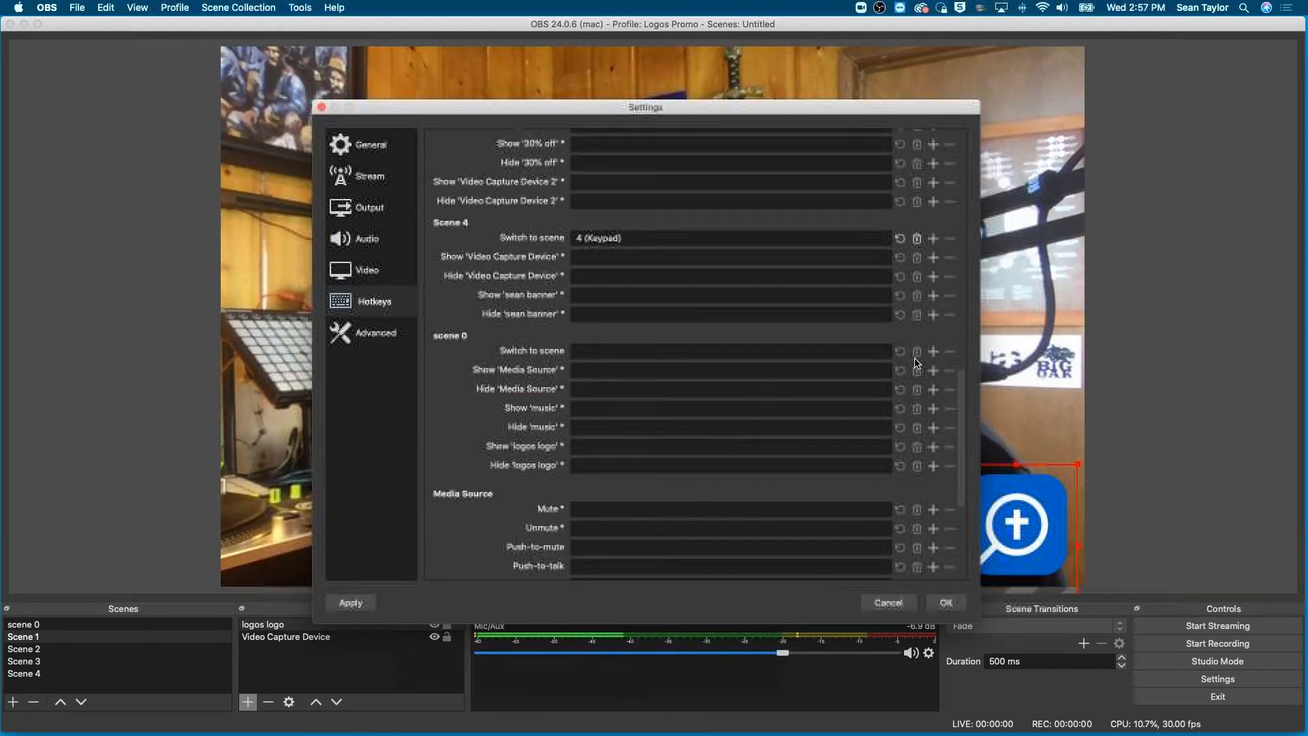
scroll(886, 381, up, 7)
click(917, 397)
click(918, 209)
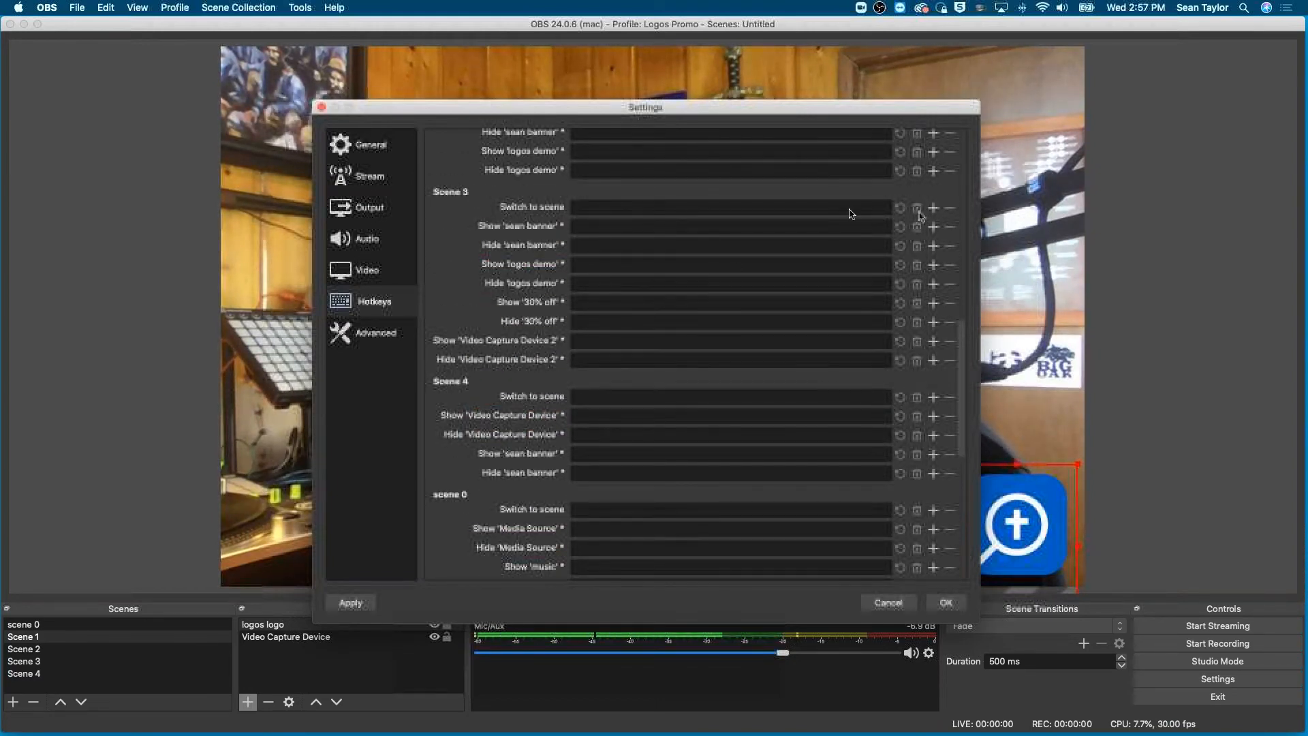
scroll(685, 345, up, 5)
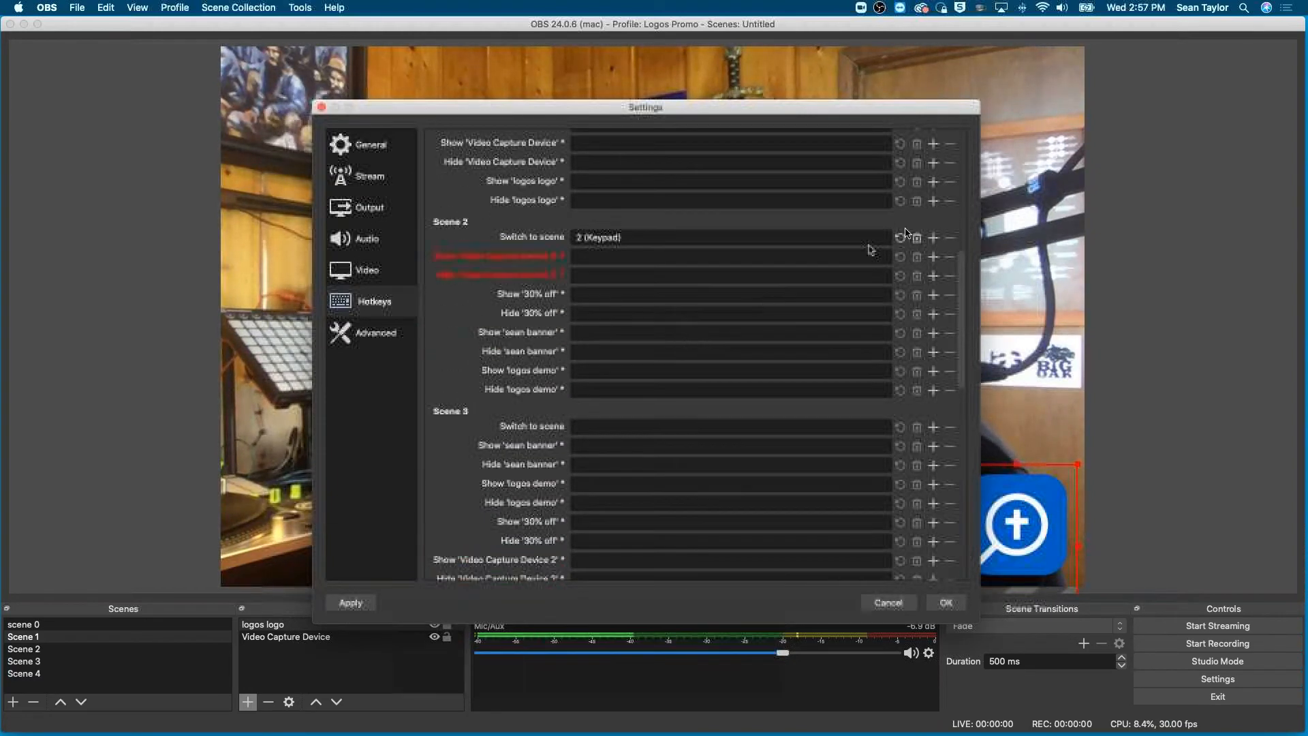
click(917, 237)
scroll(628, 295, up, 5)
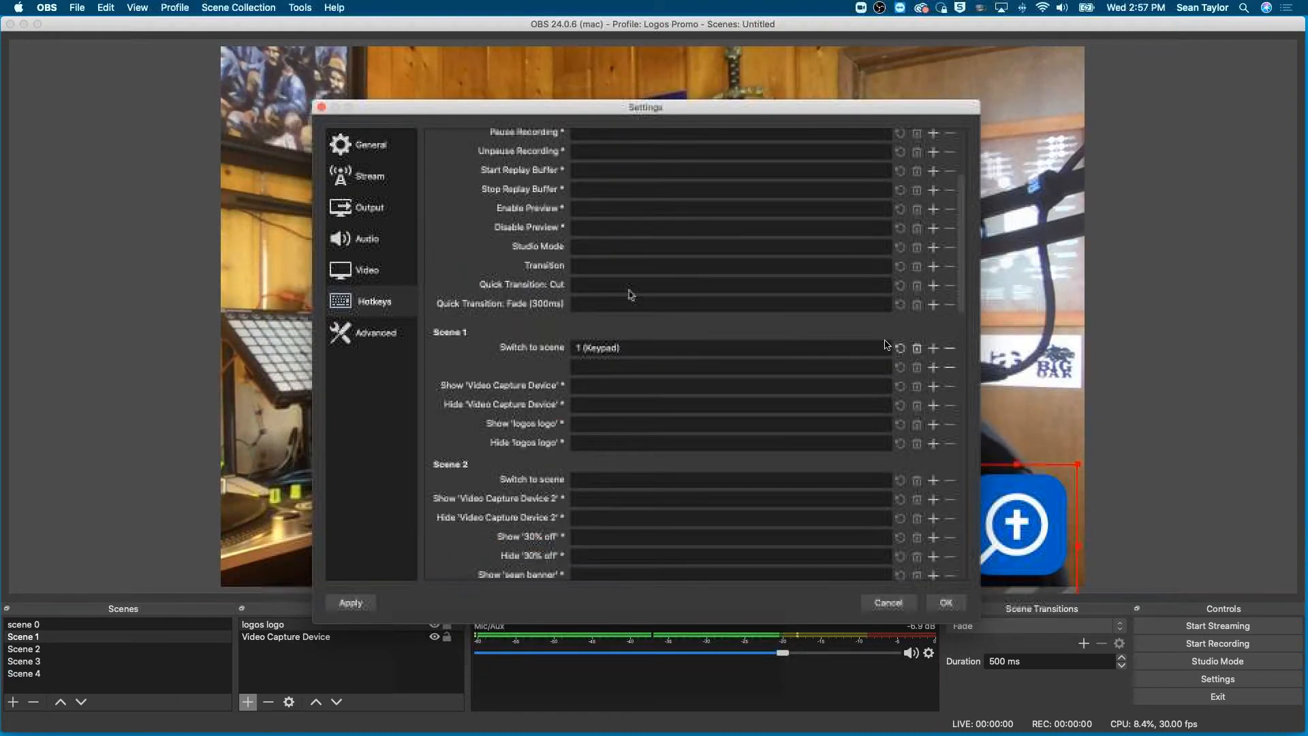
click(918, 348)
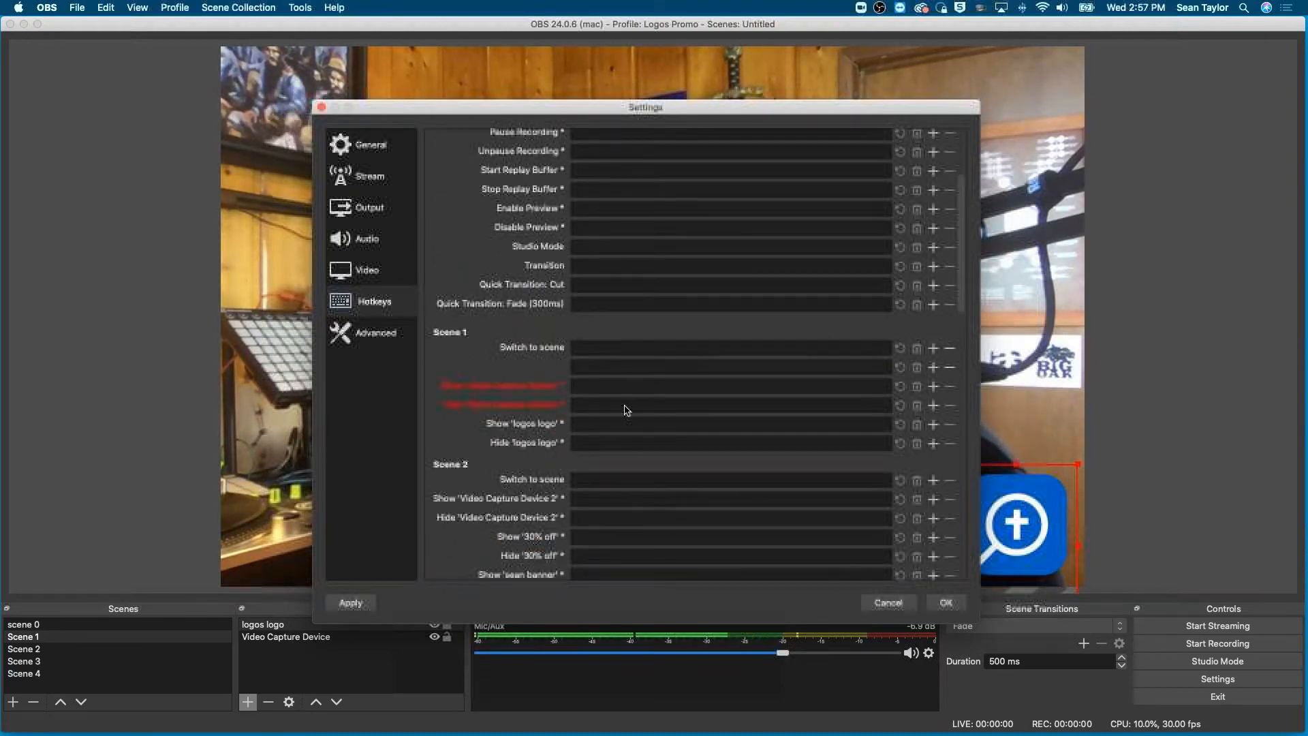
scroll(628, 411, up, 3)
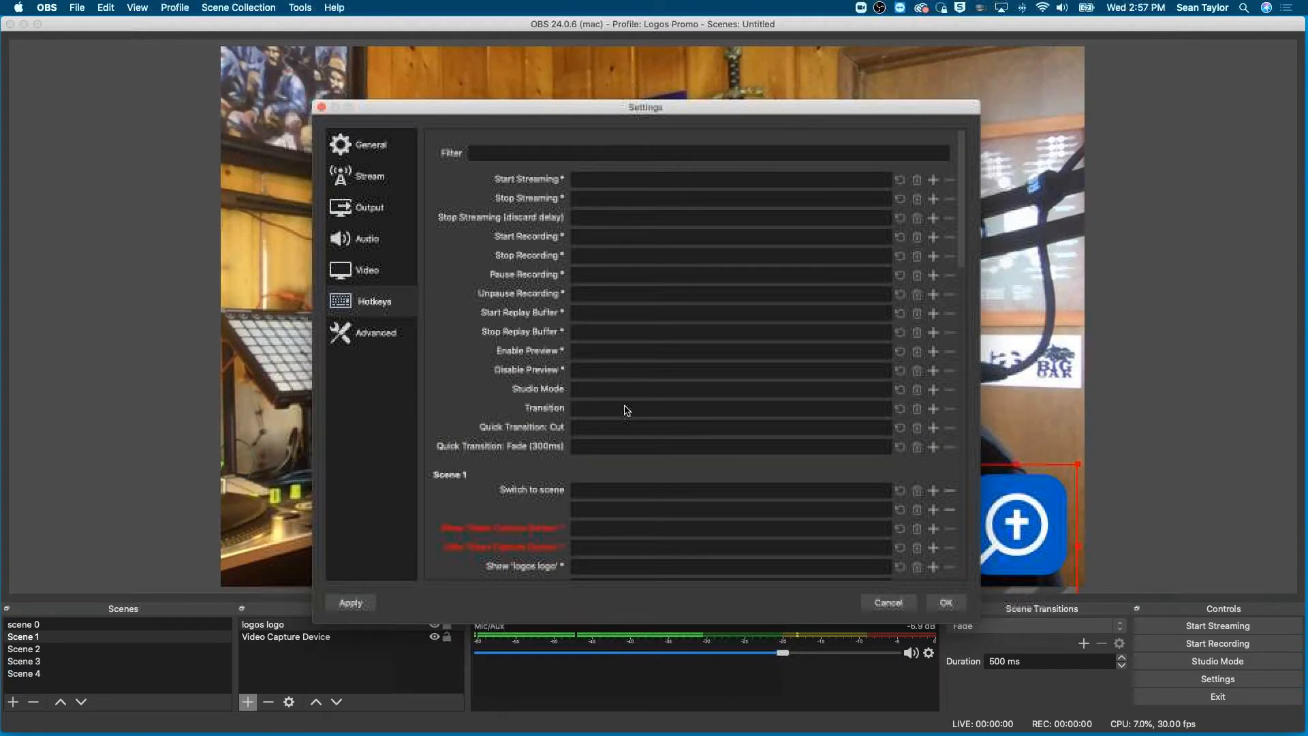
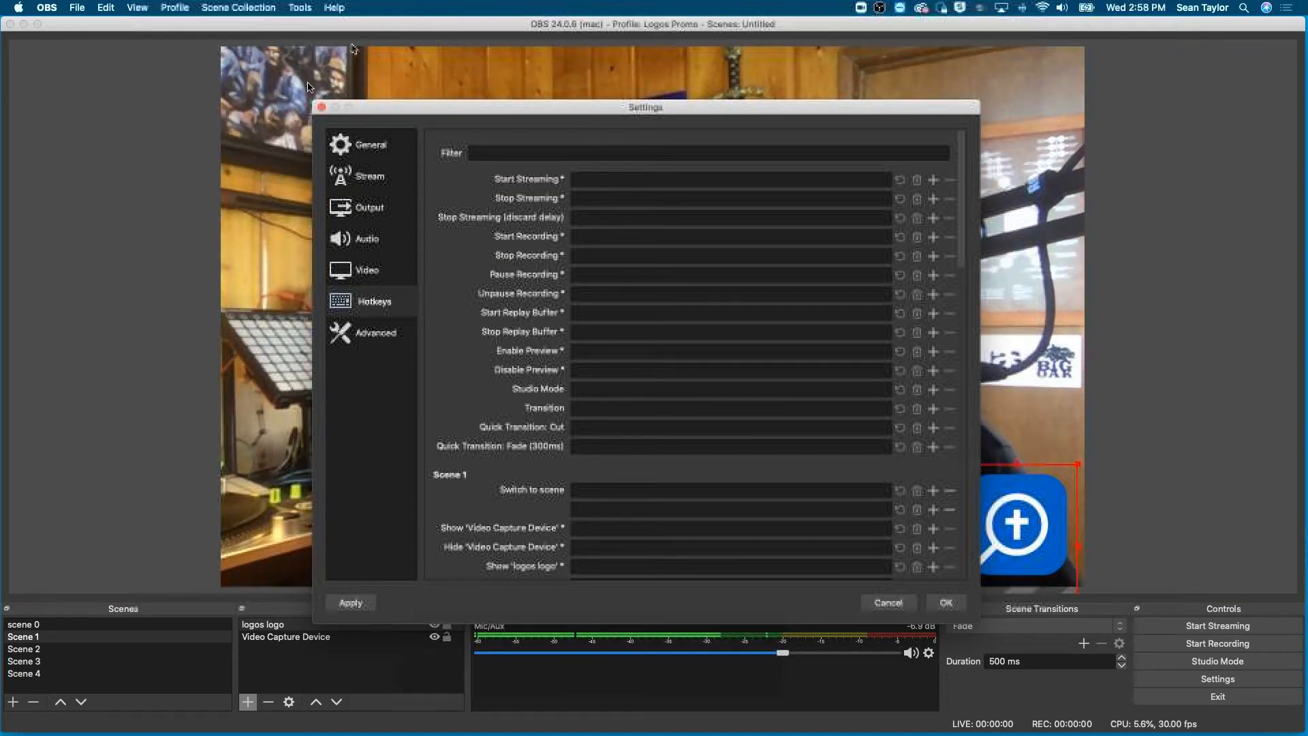
- Close the settings without saving the hotkey changes and raise the Mic/Aux volume to about -2.2 dB
click(322, 107)
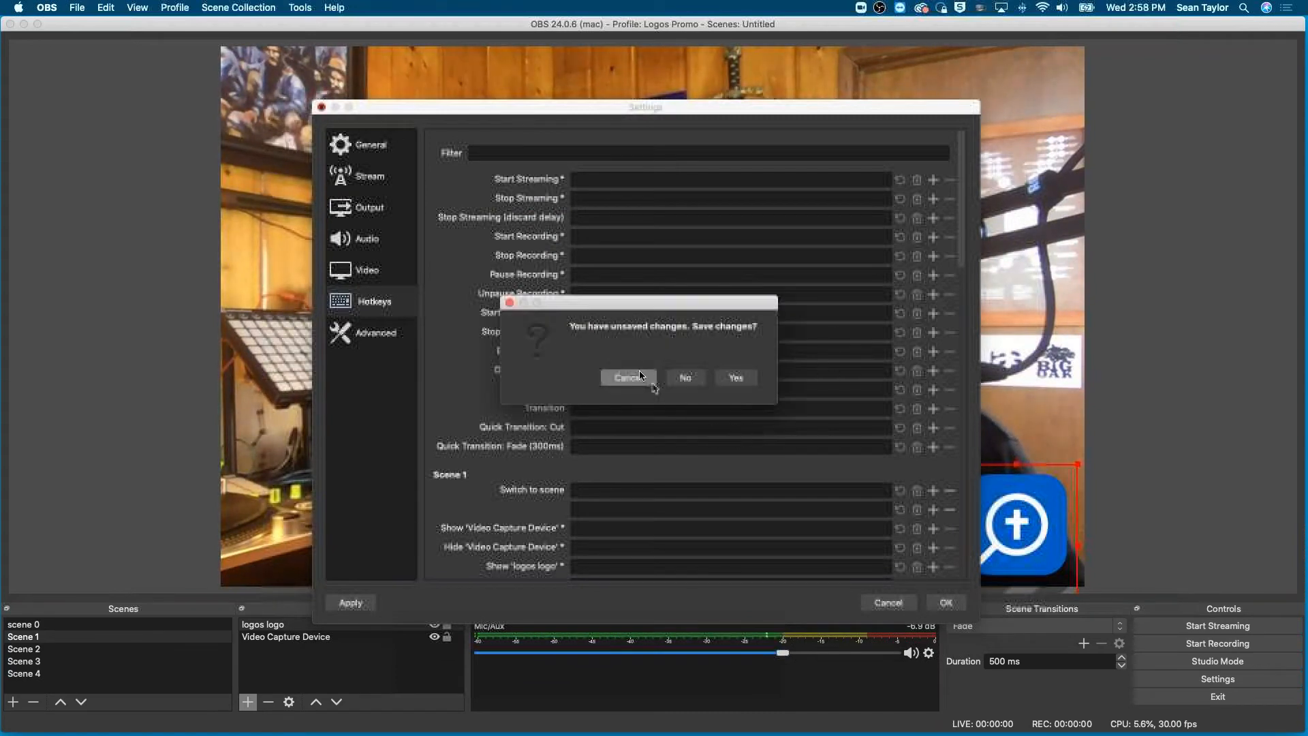
click(687, 379)
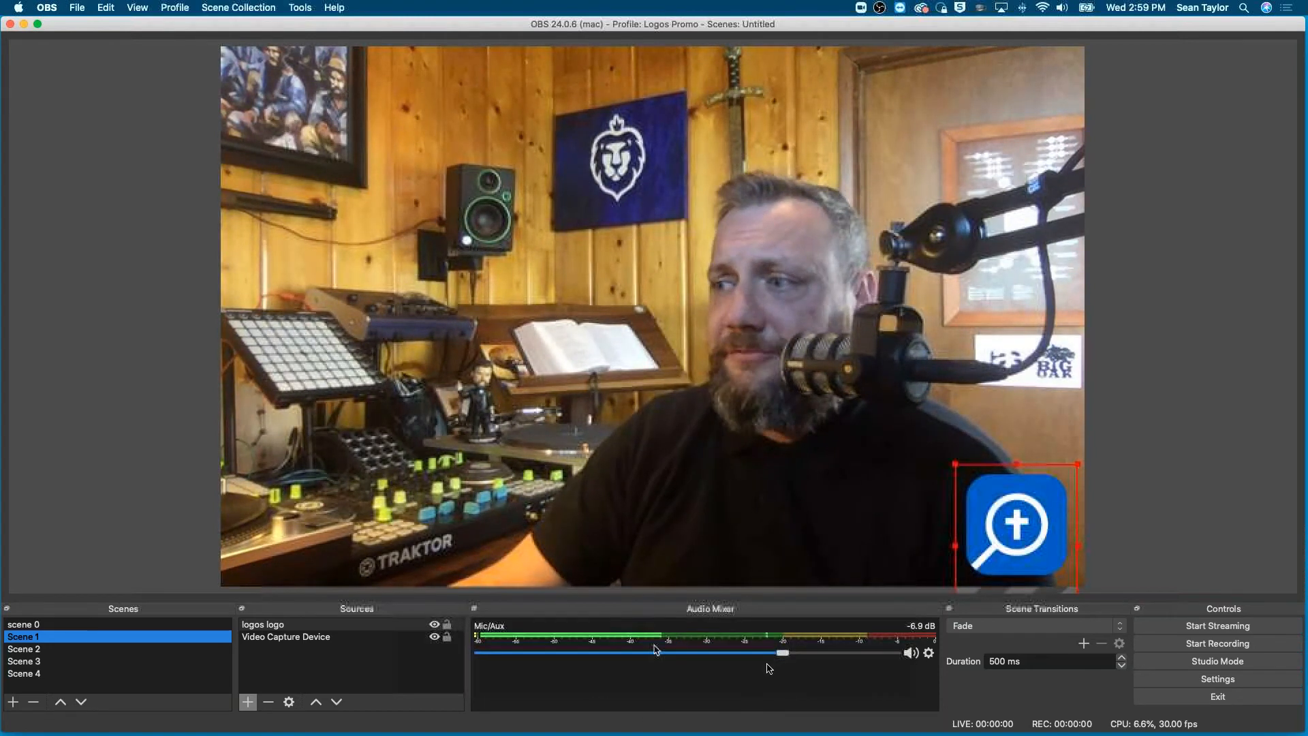
drag(783, 655, 865, 660)
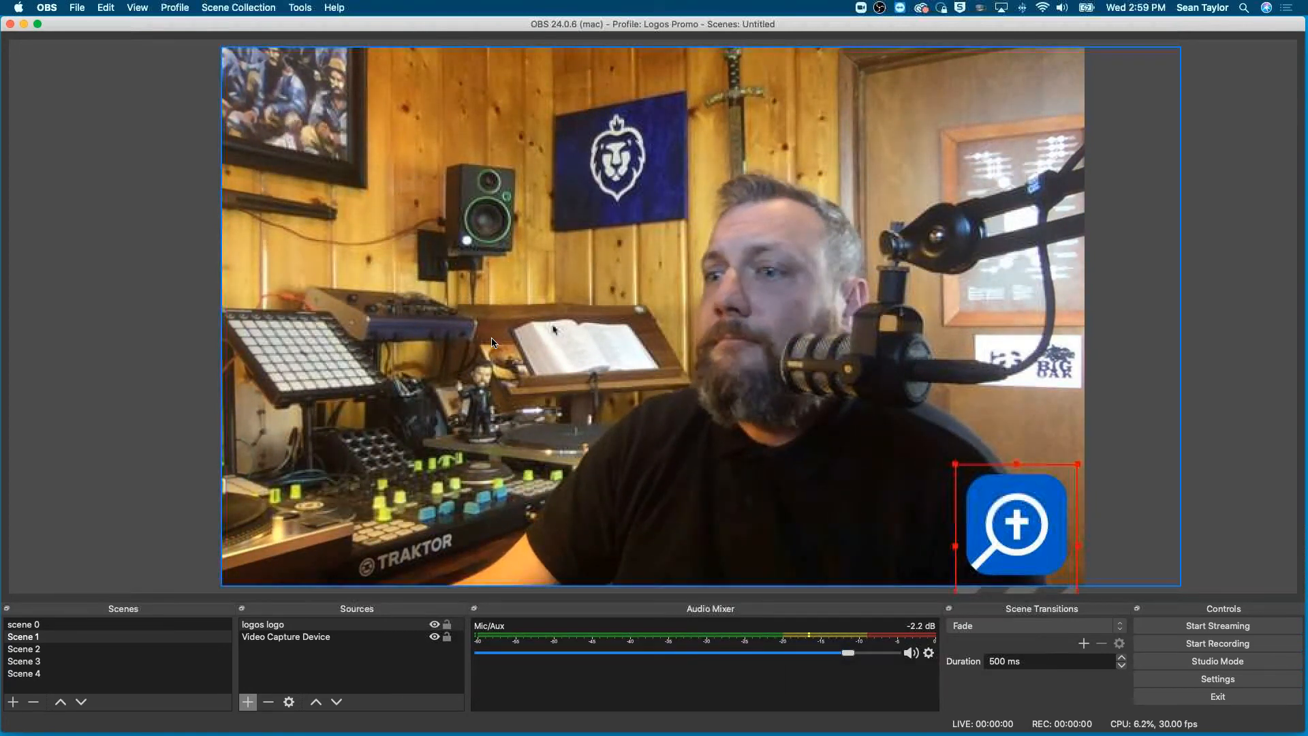
- Switch the output to scene 0 and back to Scene 1
click(20, 626)
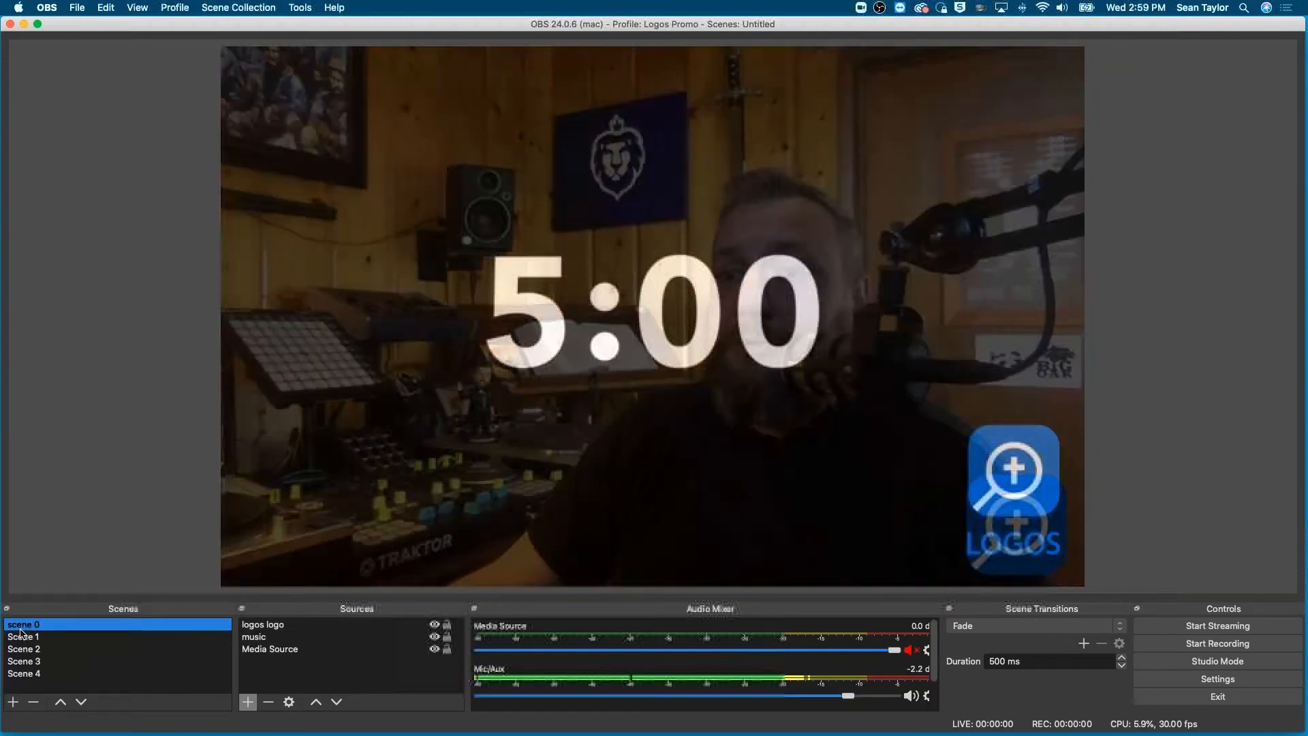
click(23, 637)
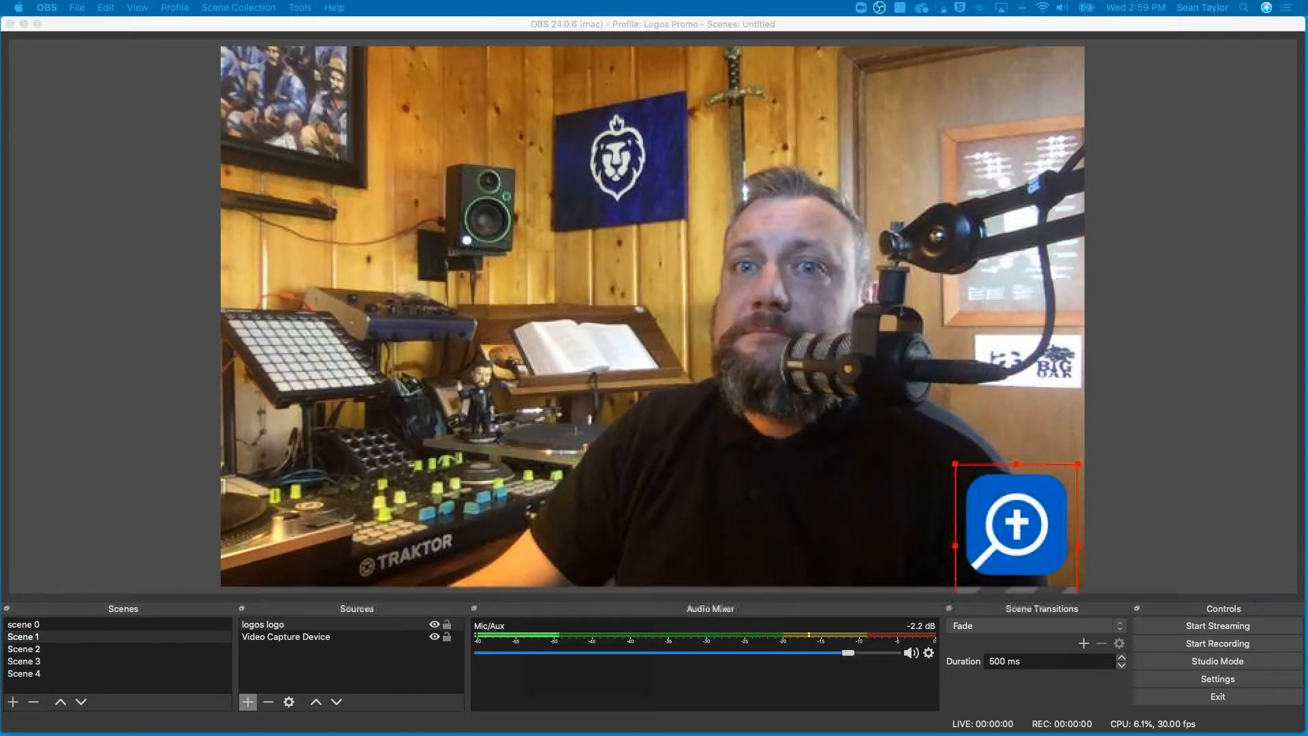
- Switch to the Facebook Live Producer in Chrome and review its post, stream key and live video settings
drag(2, 4, 483, 100)
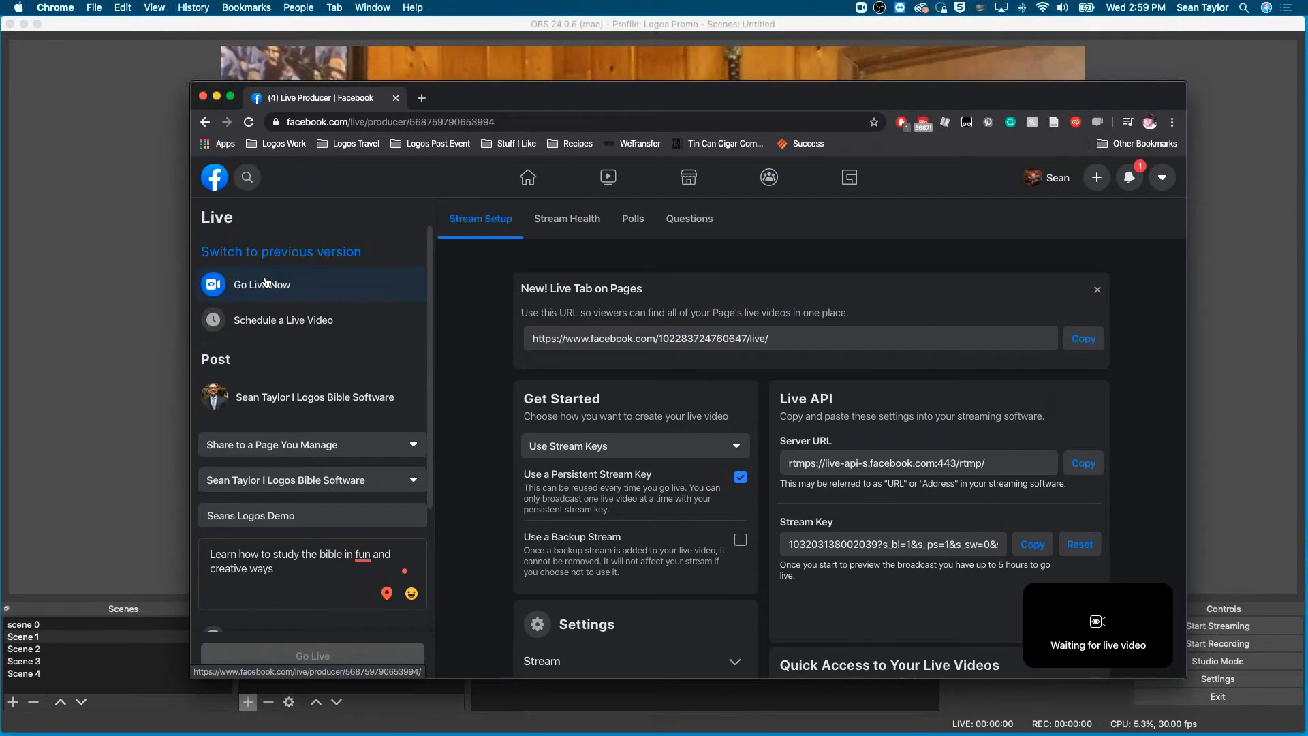
scroll(320, 477, down, 3)
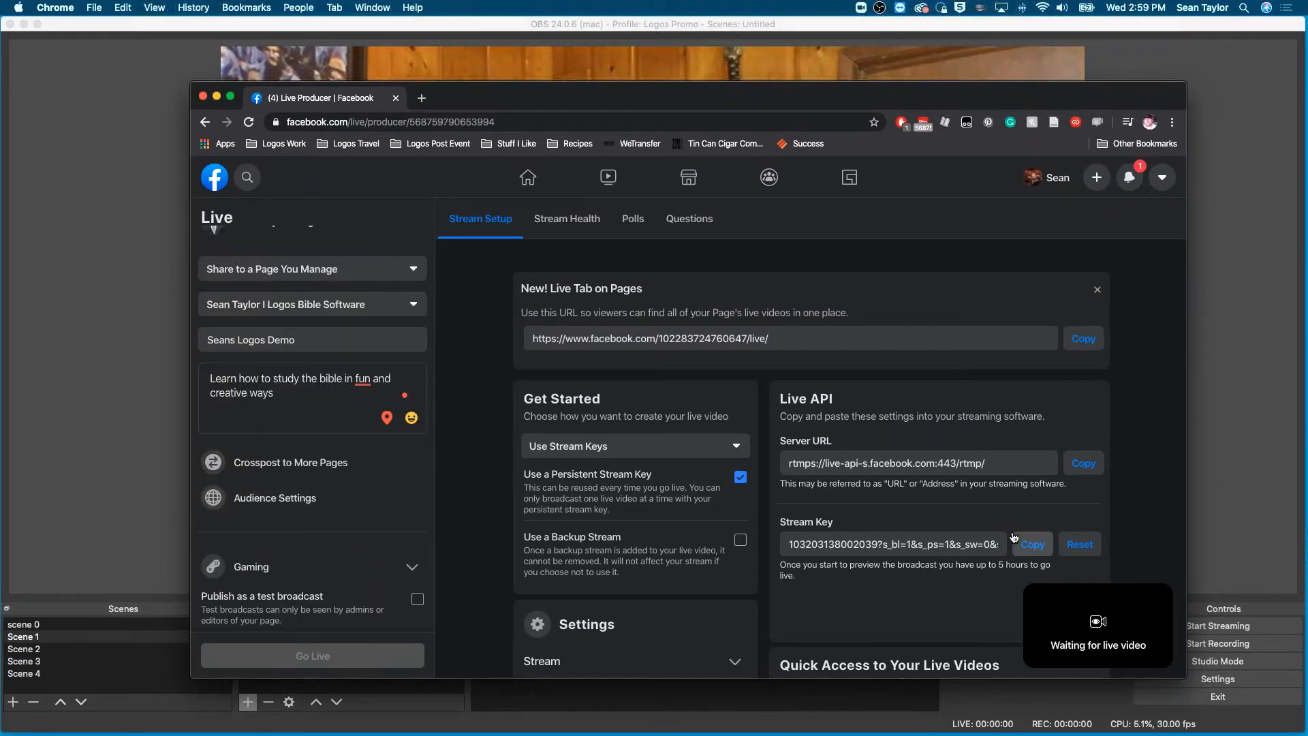
scroll(1014, 537, down, 3)
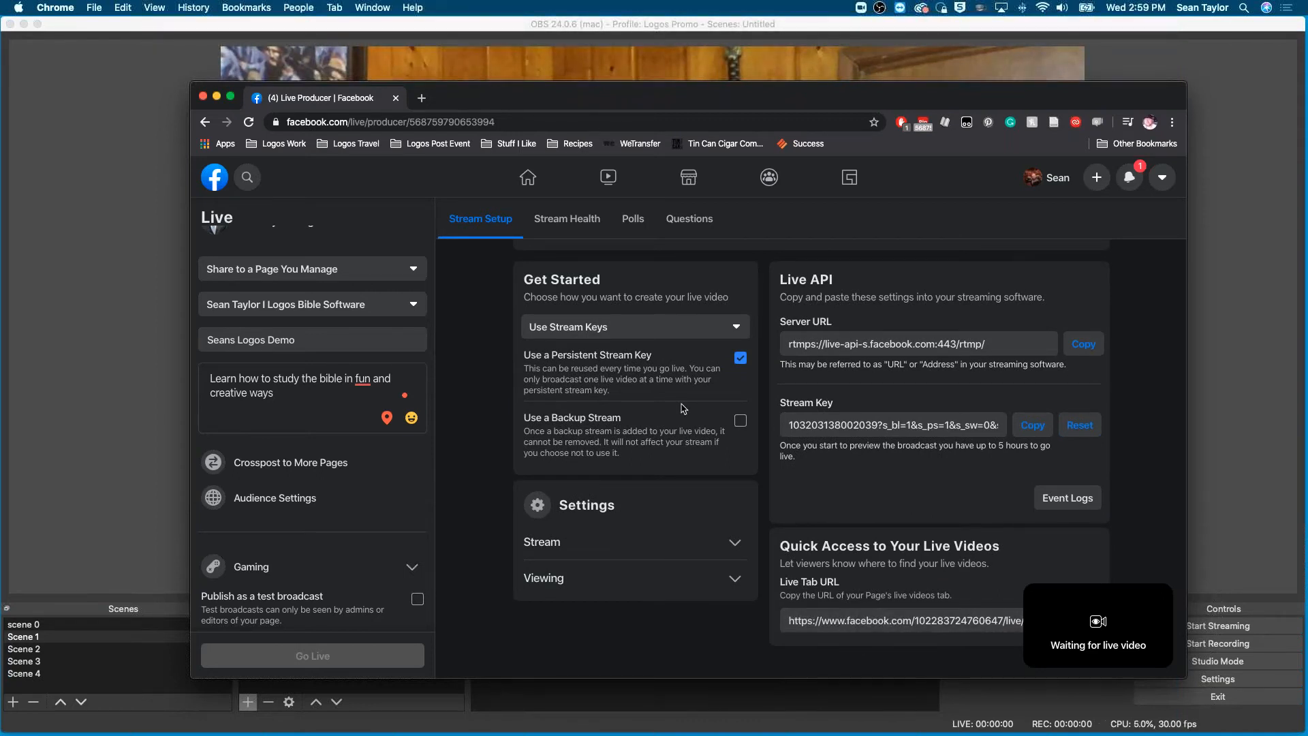
scroll(684, 408, up, 3)
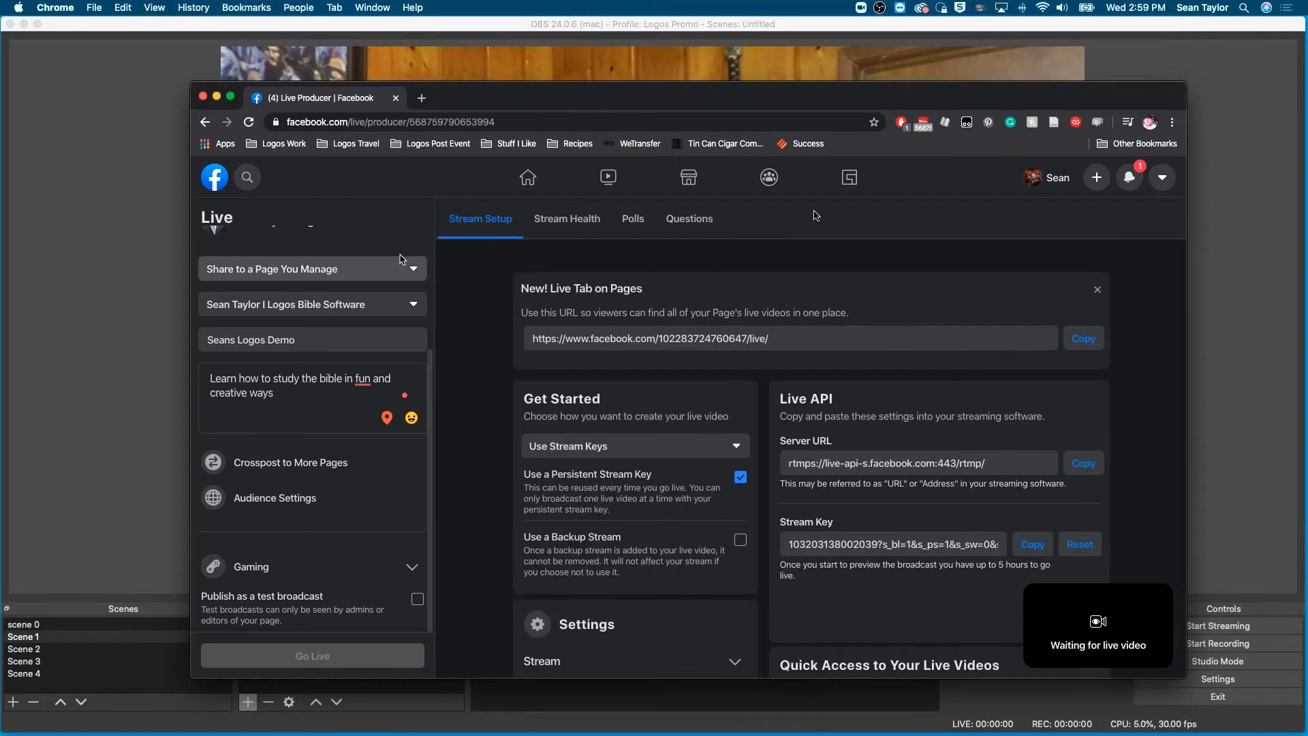
- Look through the Polls, Questions and Stream Health sections of the Live Producer and return to Stream Setup
click(637, 219)
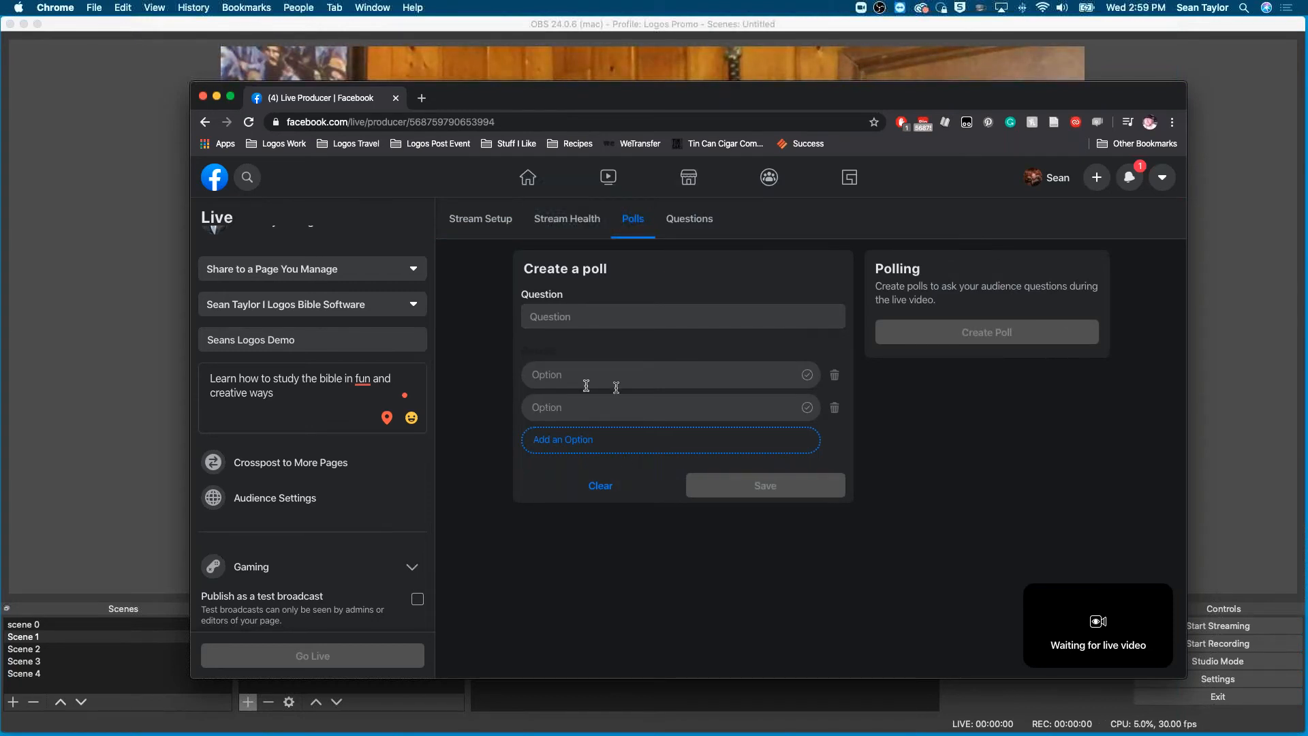
click(689, 227)
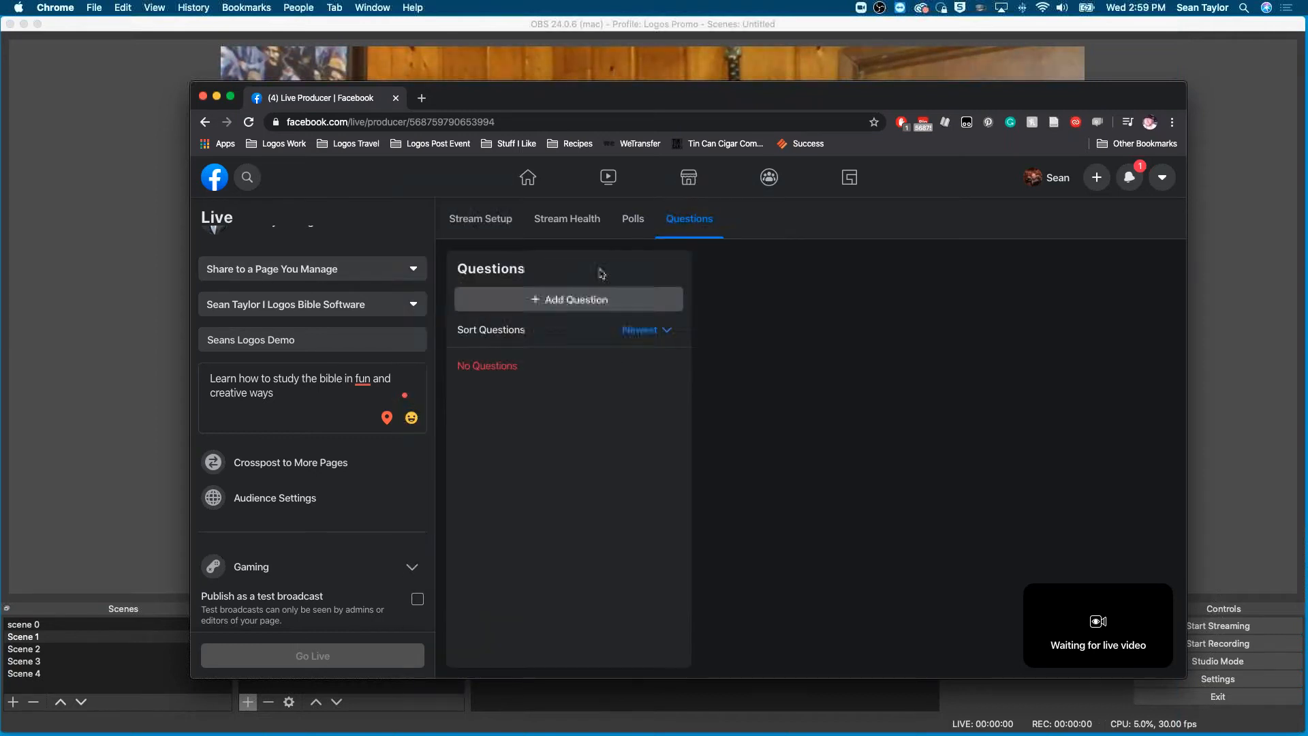
click(569, 227)
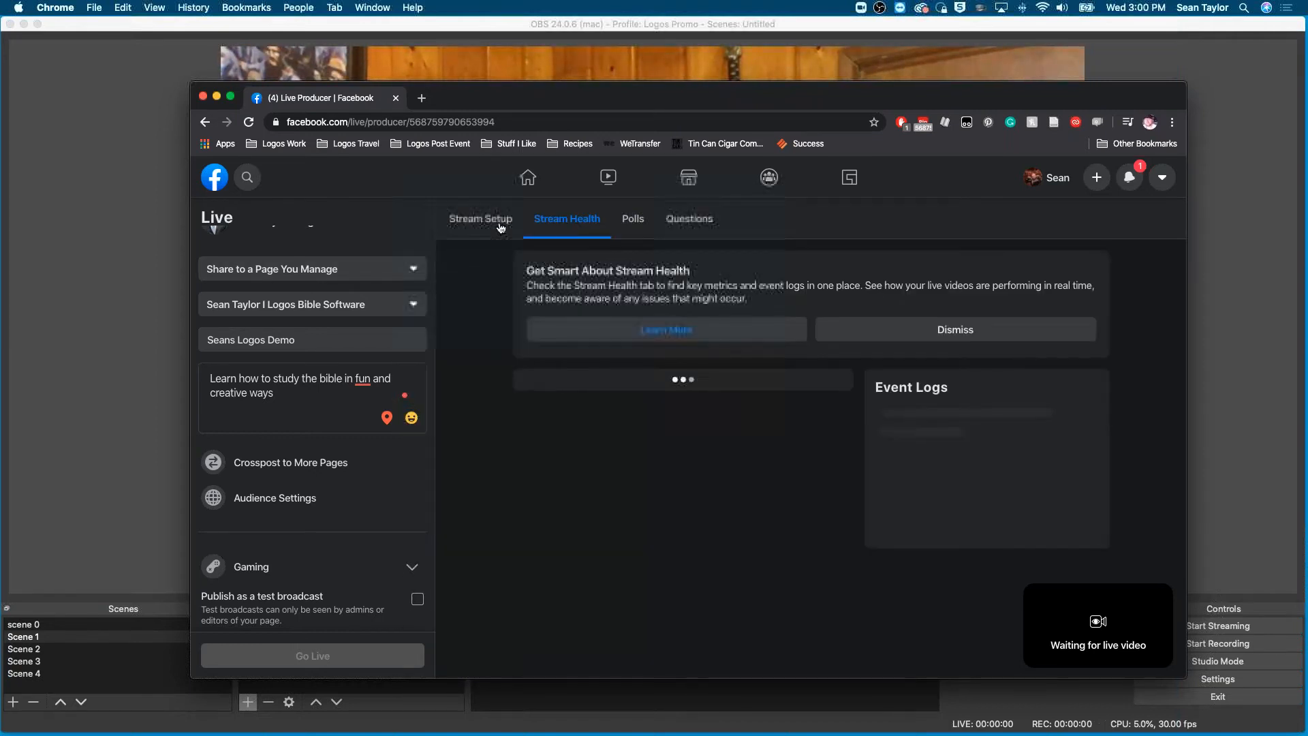
click(501, 228)
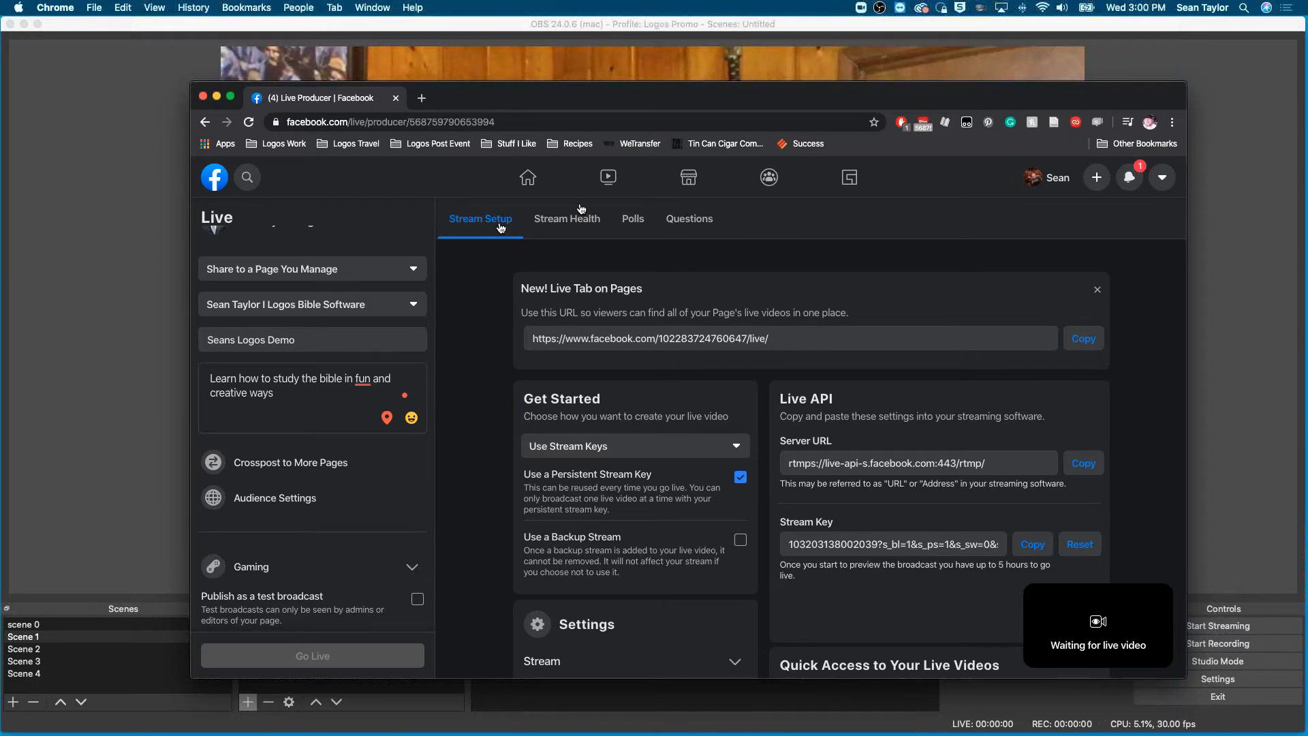
scroll(333, 400, up, 5)
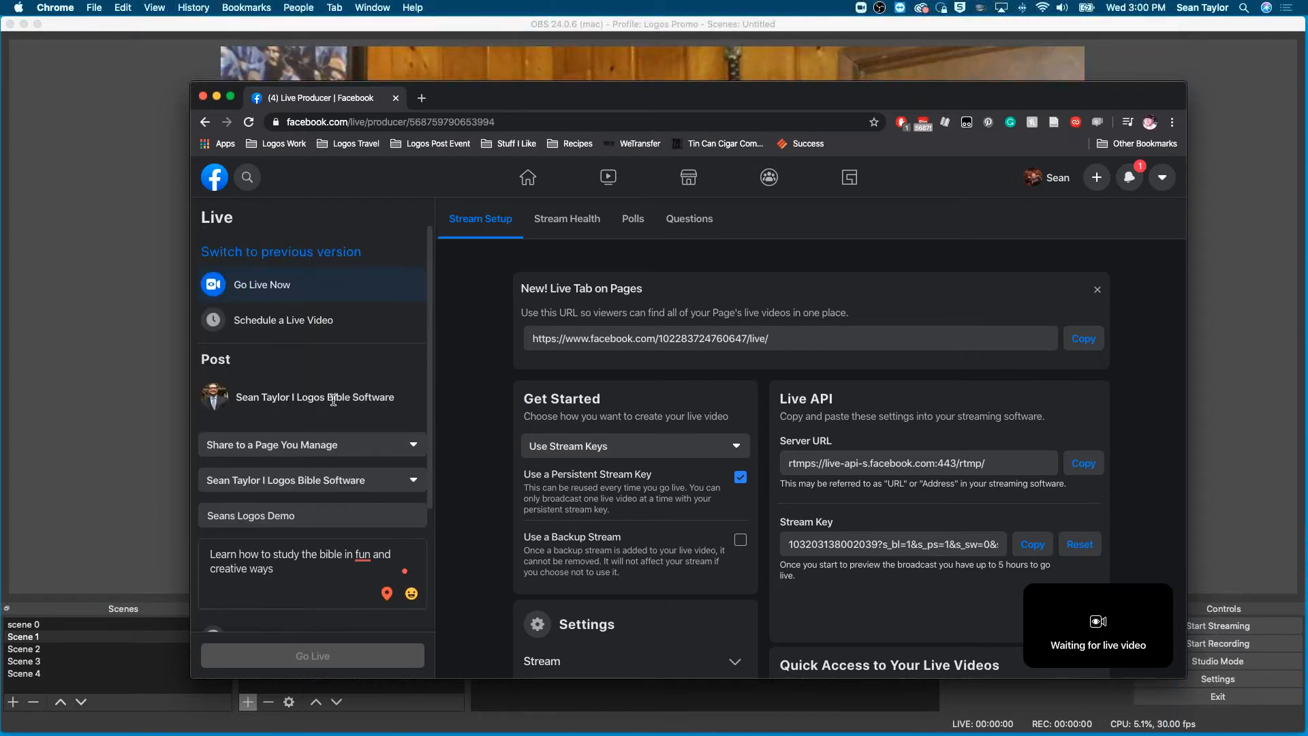
- Go back to the Facebook page and examine the March 30 live video post's reach, engagement and comments
click(206, 124)
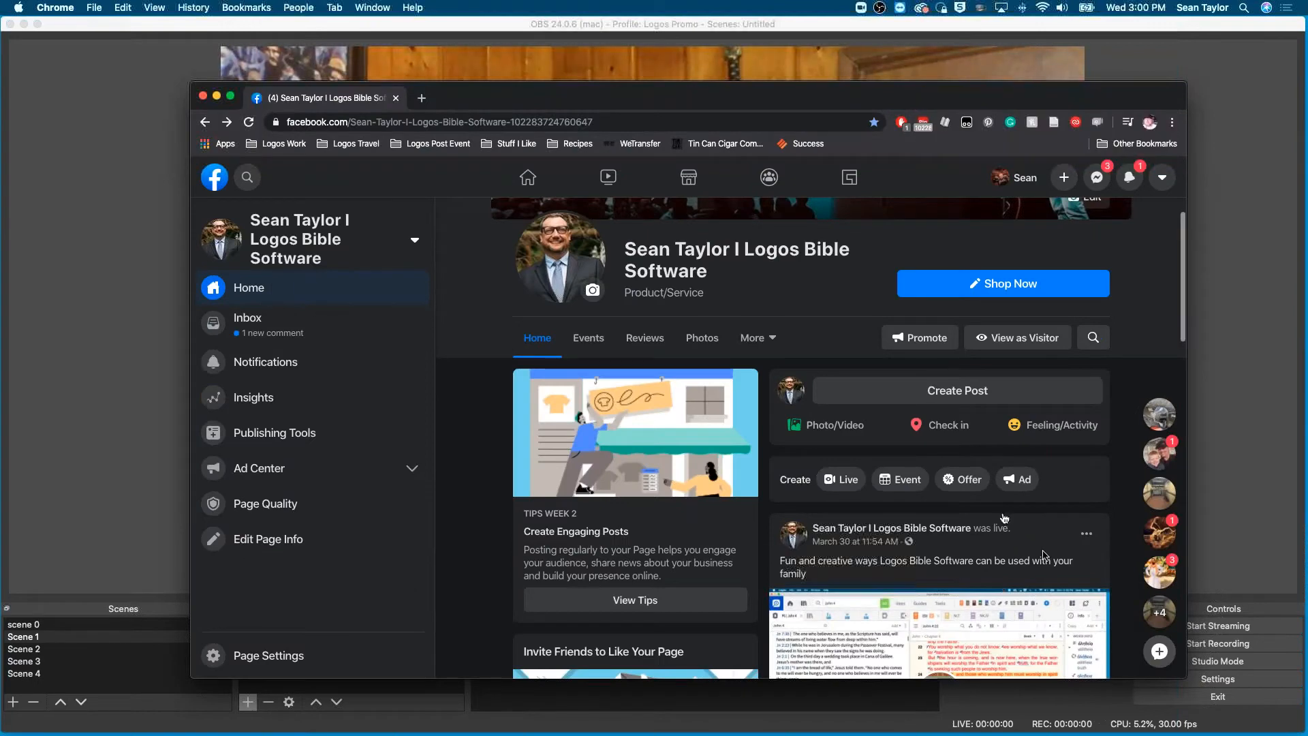
scroll(1111, 519, down, 5)
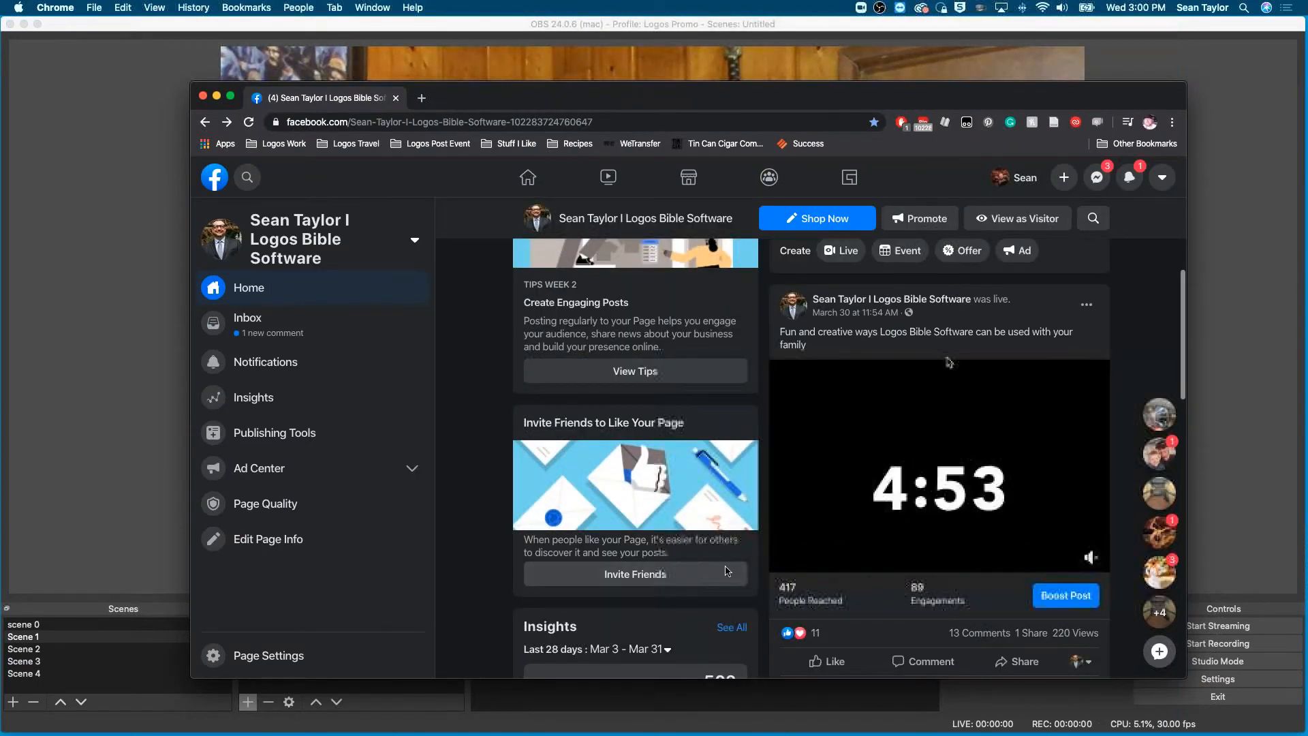
scroll(959, 647, down, 2)
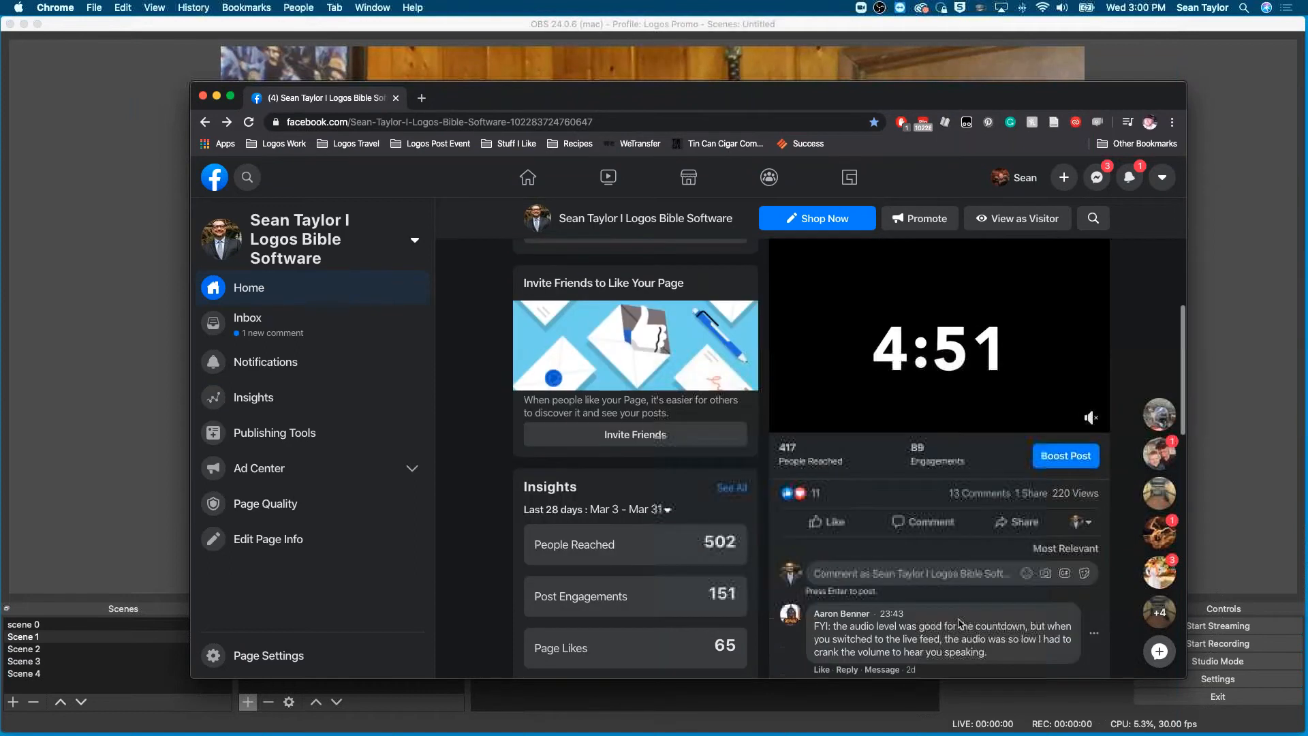
scroll(960, 619, up, 2)
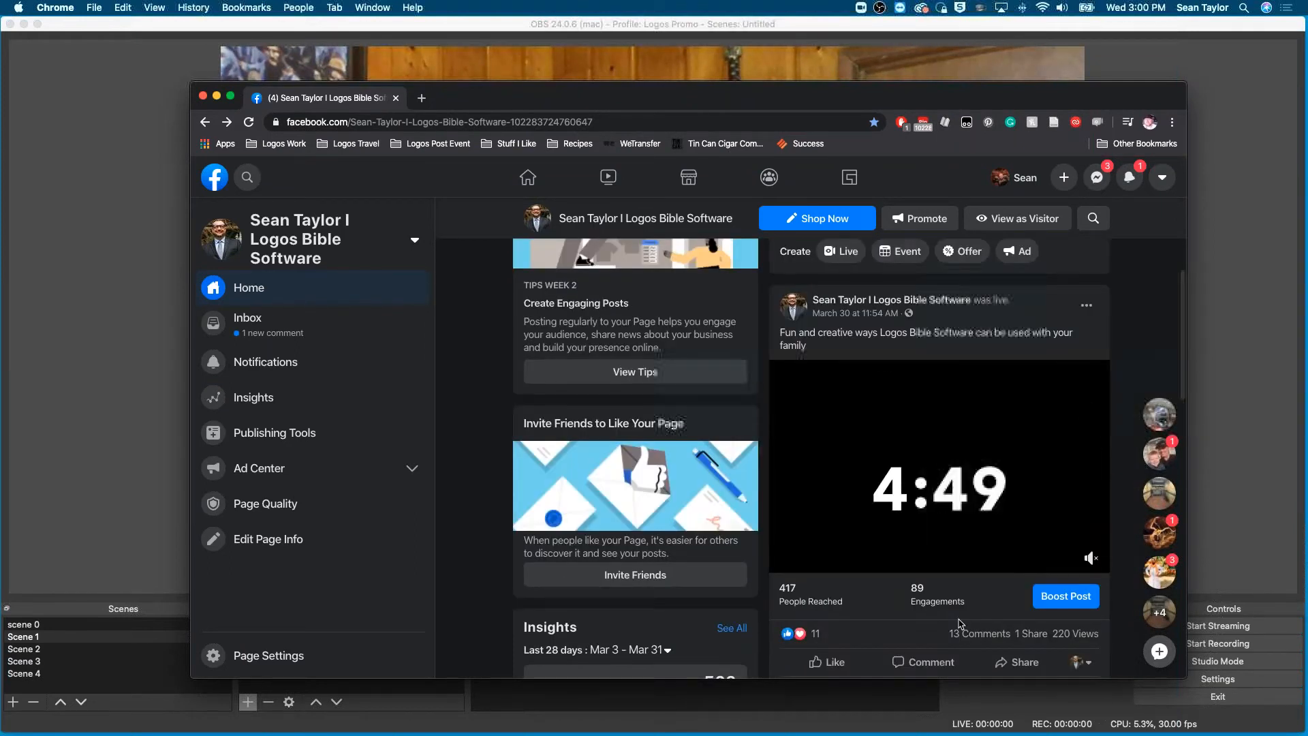
scroll(960, 624, up, 1)
scroll(959, 624, down, 2)
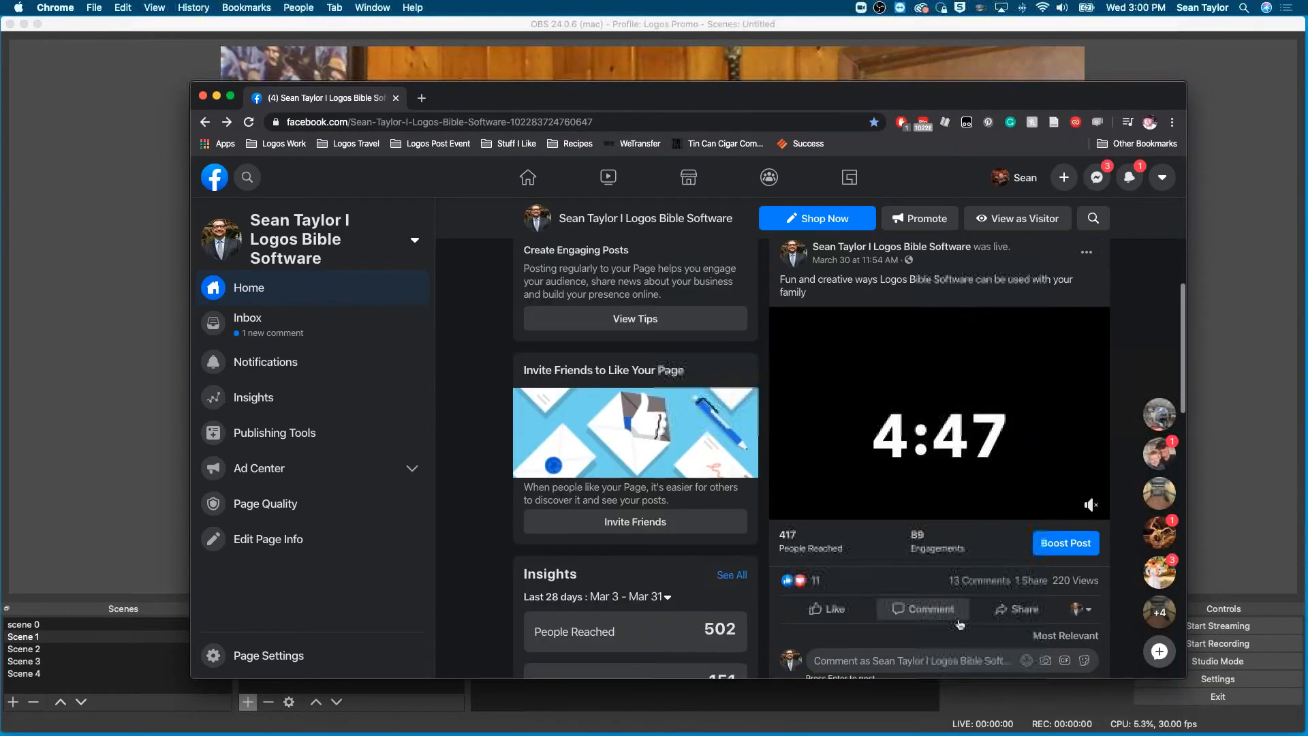
scroll(959, 624, down, 2)
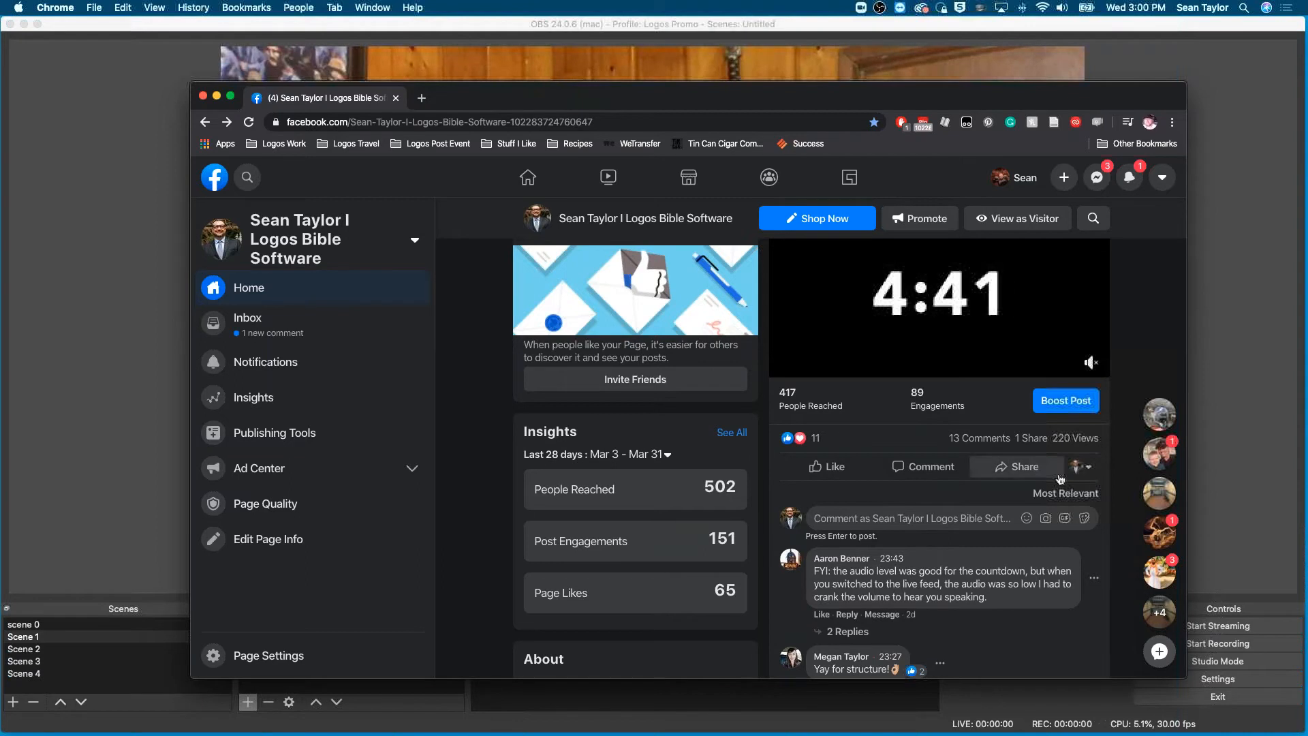
scroll(883, 570, down, 2)
scroll(883, 572, up, 3)
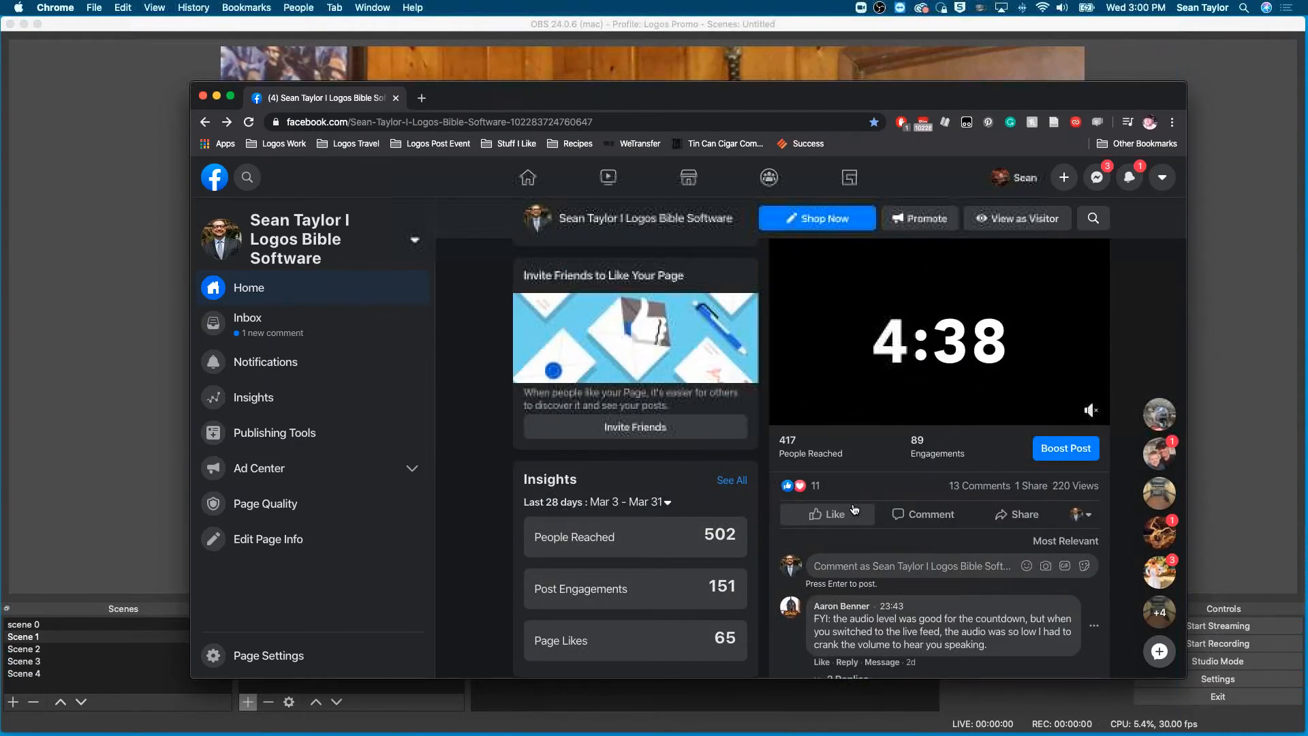
- Check the live video's boost option and player controls, and skim the page's header, comments and About section
mouse_move(854, 510)
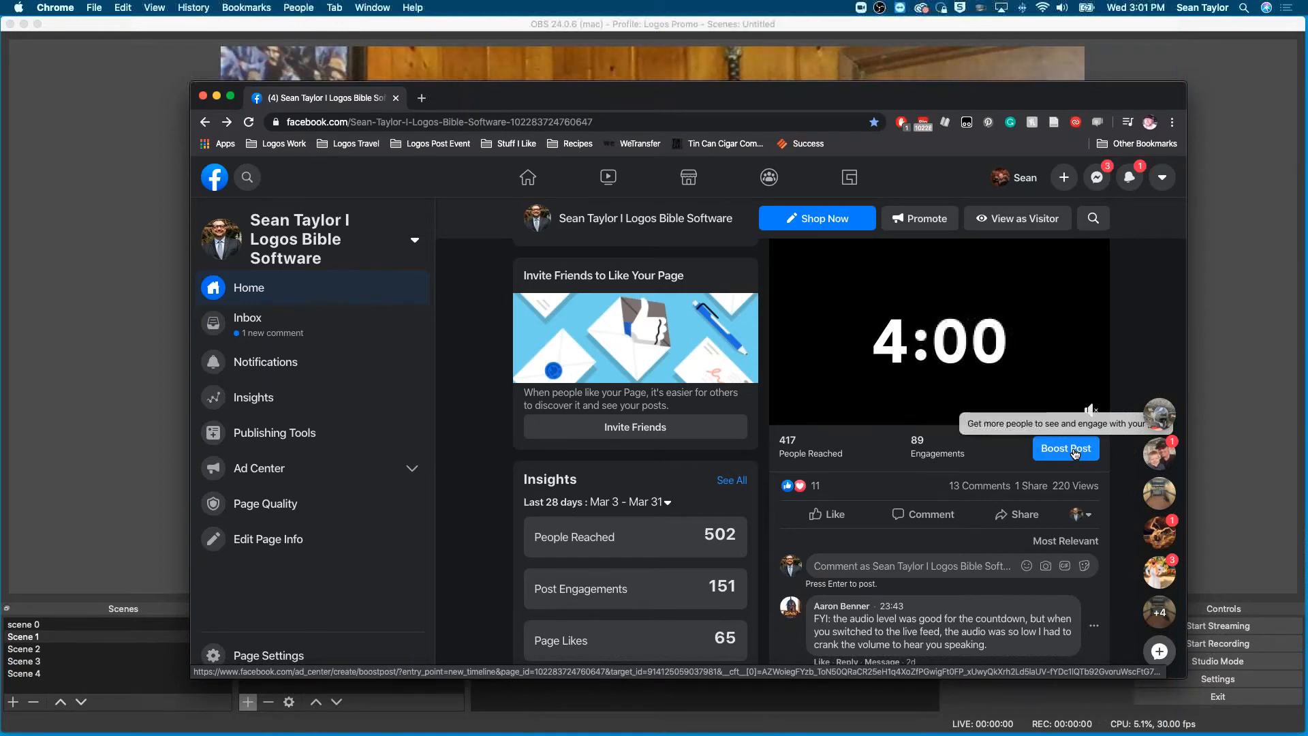
mouse_move(1045, 347)
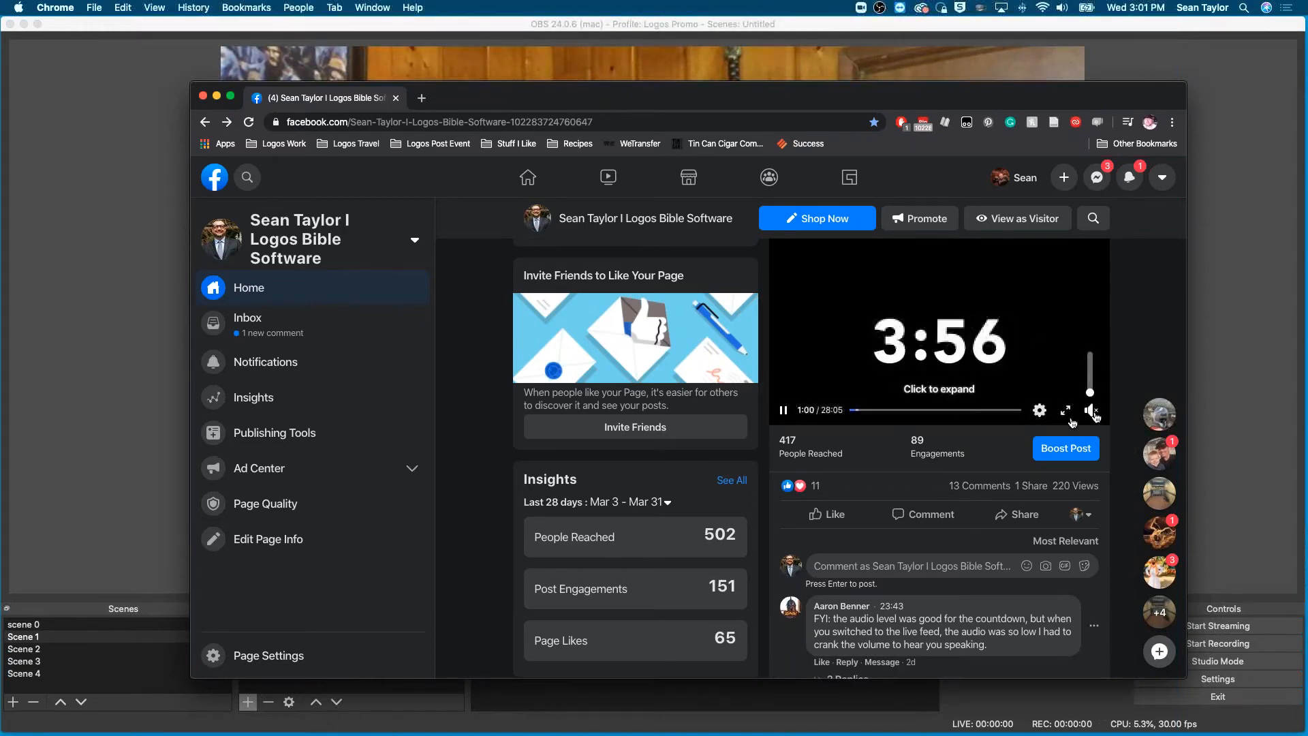
scroll(915, 436, up, 10)
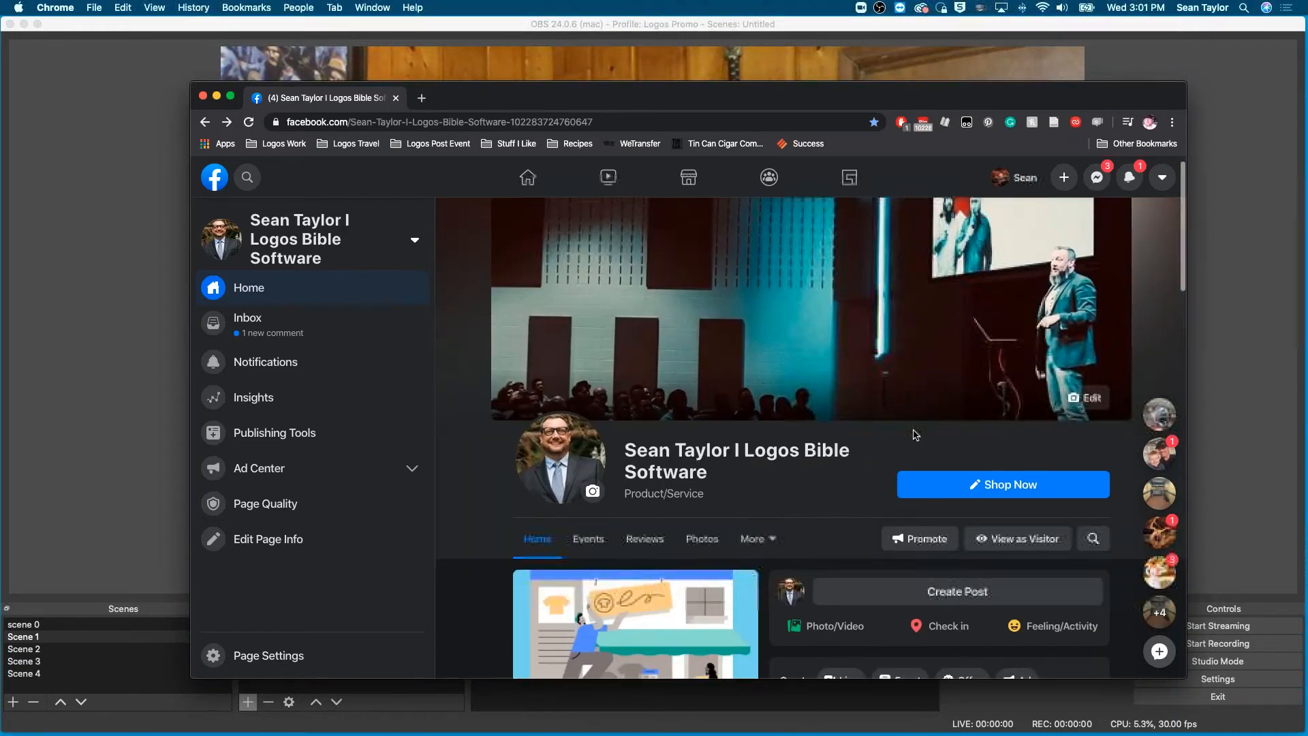
scroll(916, 436, down, 3)
scroll(916, 436, down, 10)
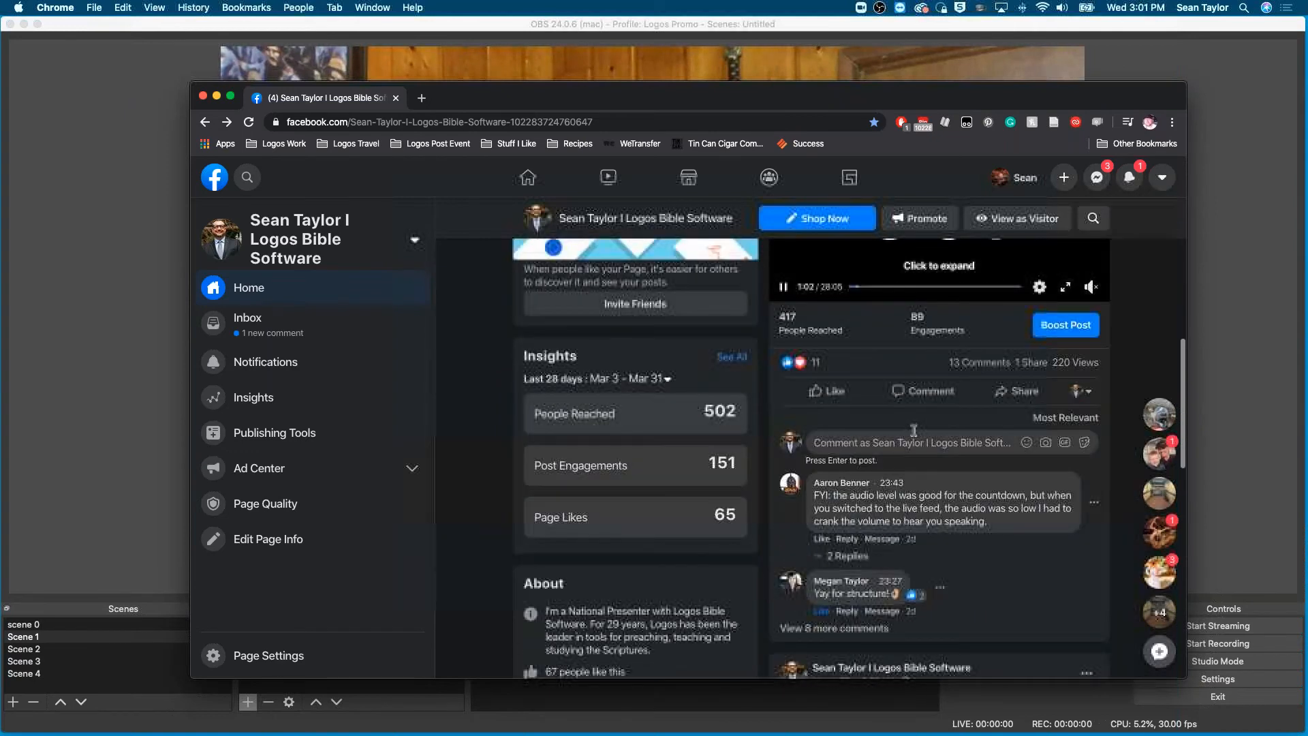
scroll(915, 436, down, 3)
scroll(916, 436, up, 2)
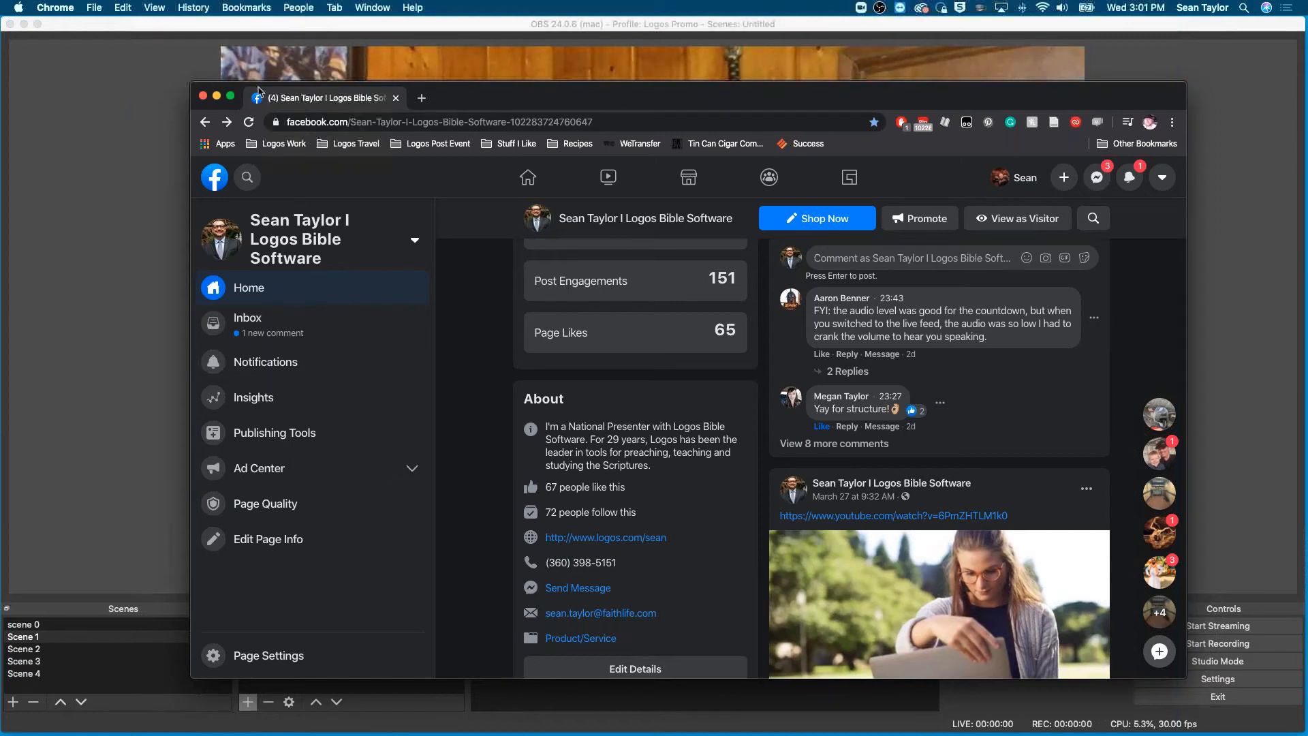
- Minimize the Facebook window, switch back to OBS and put the countdown in scene 0 on the output
click(216, 96)
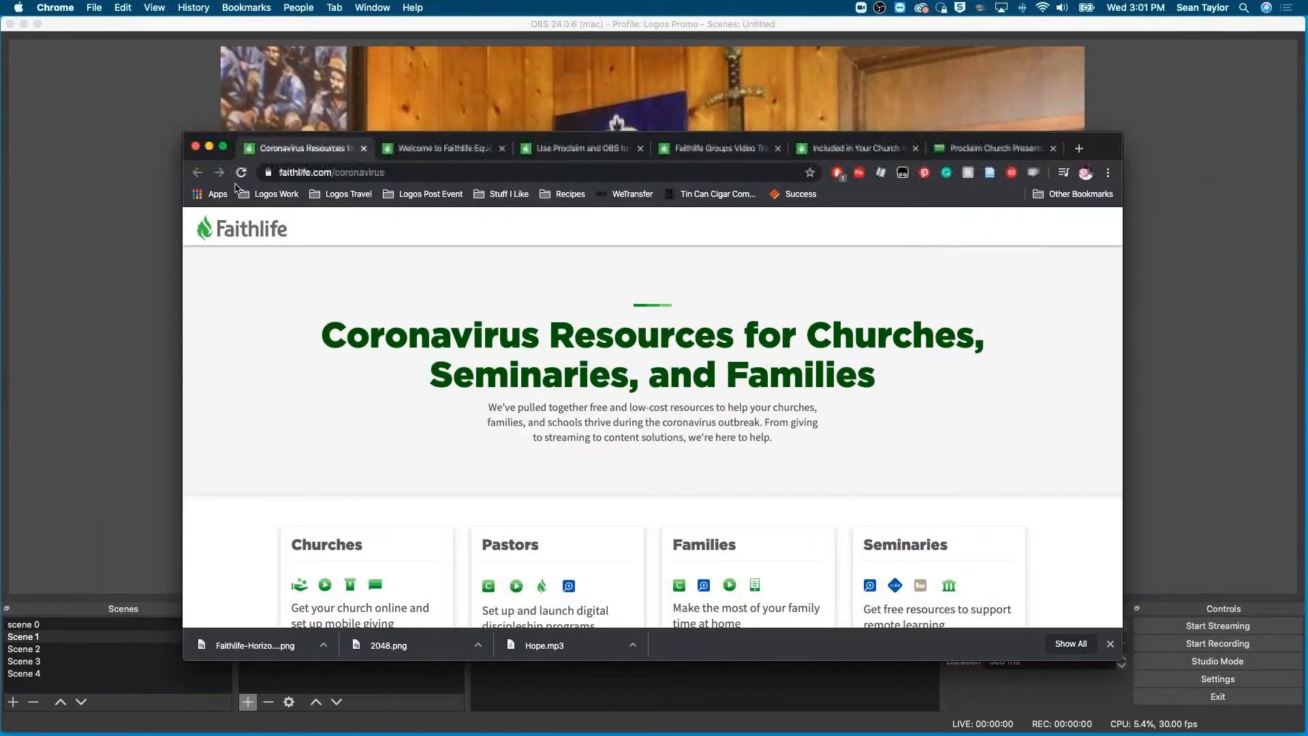
click(109, 228)
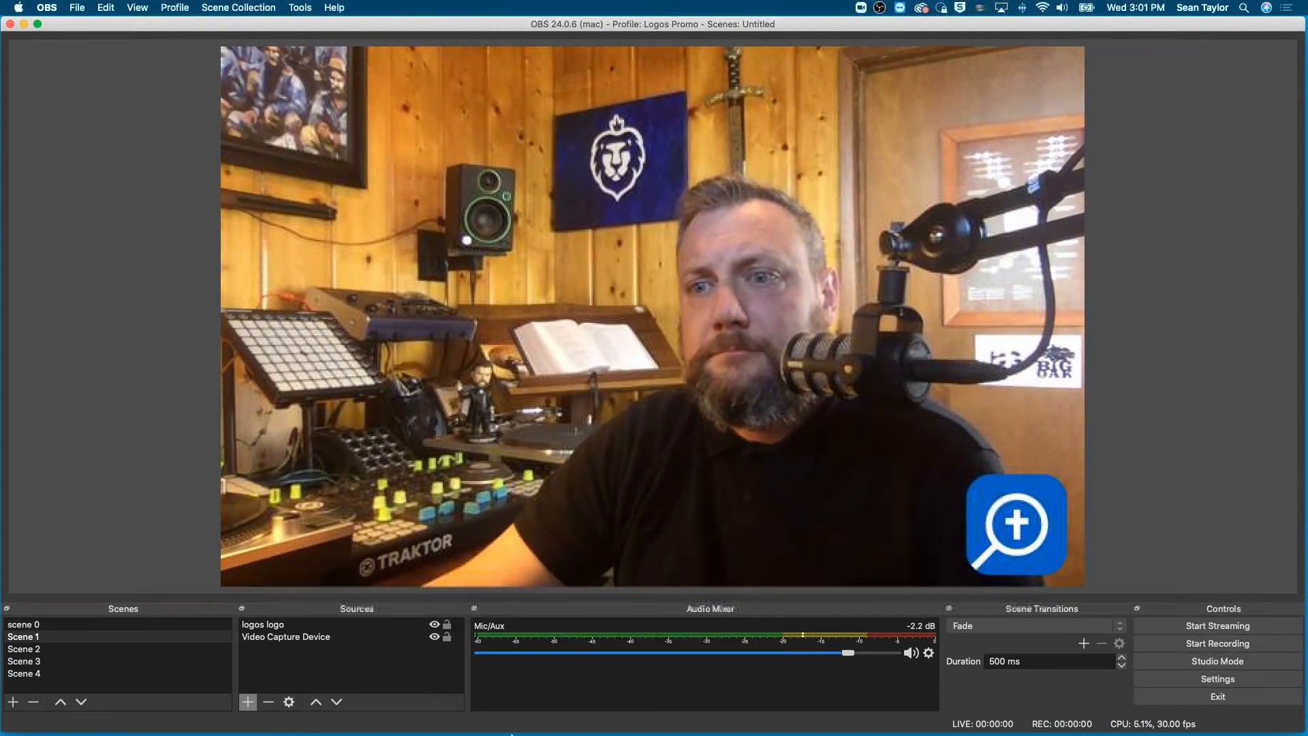
click(28, 625)
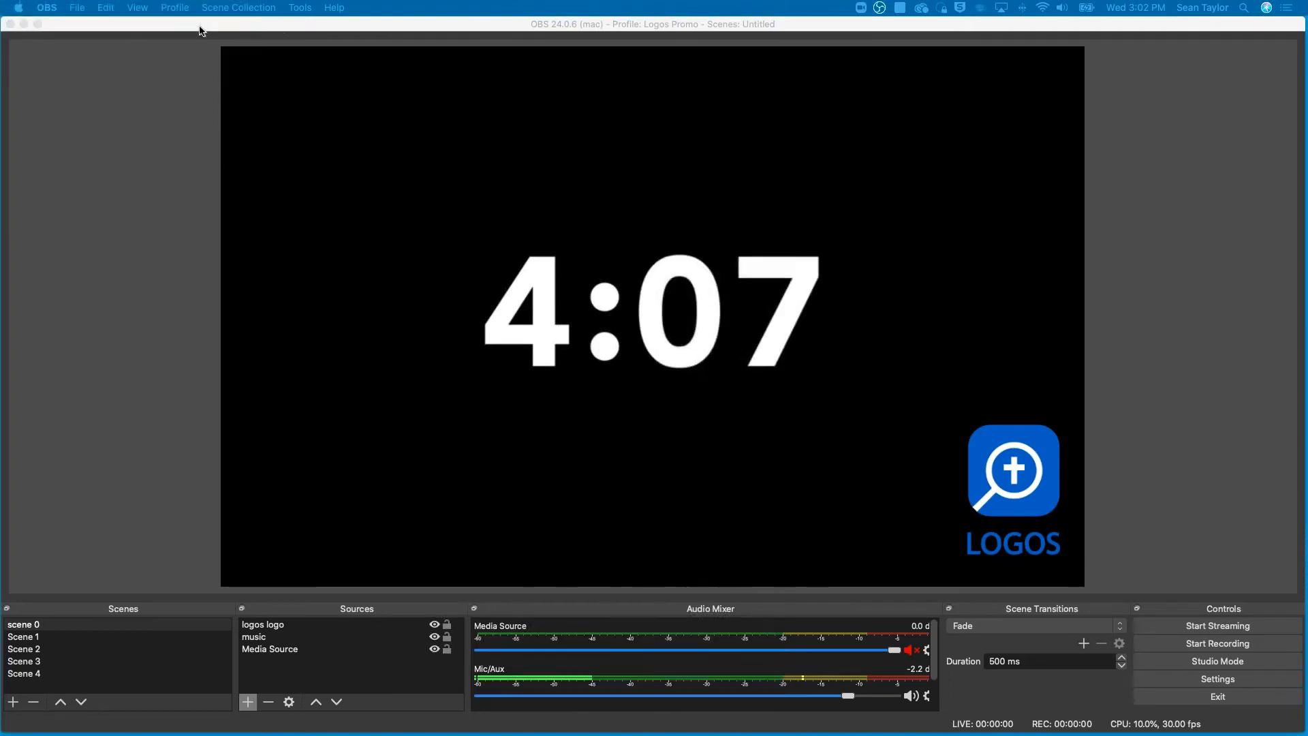
click(44, 166)
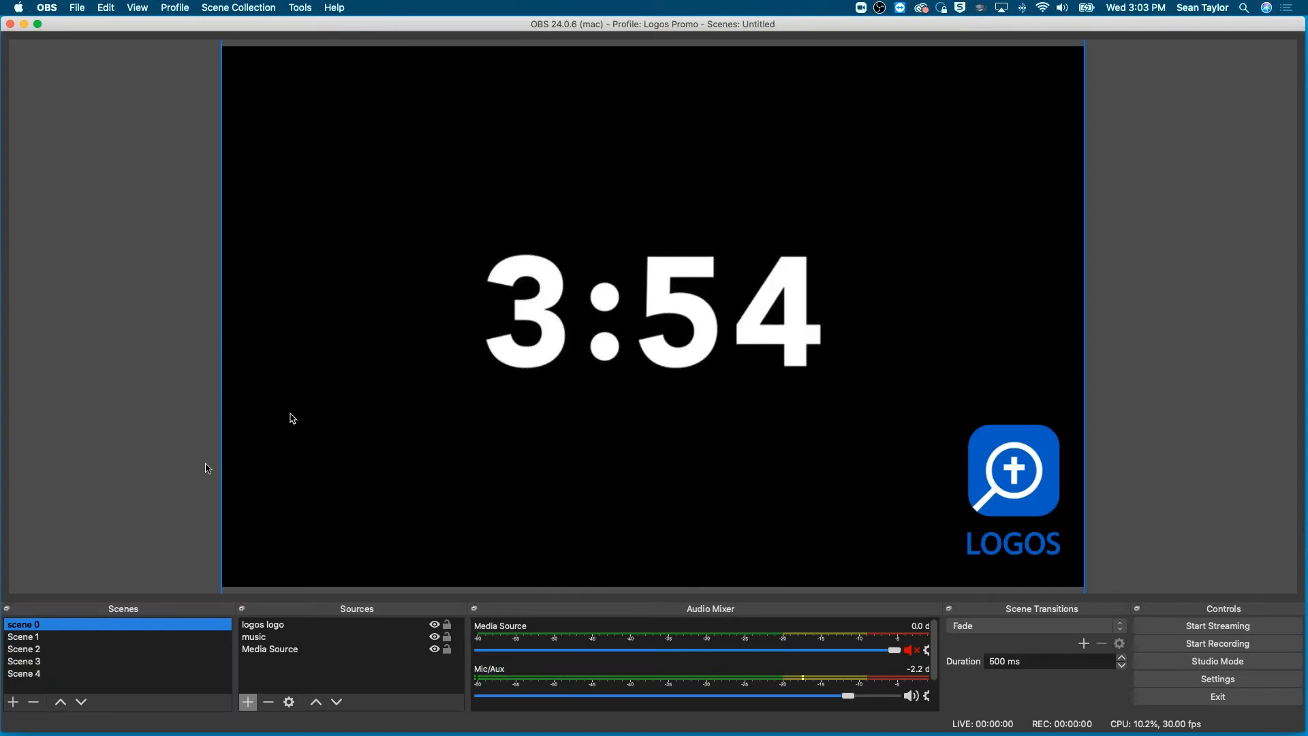
- Switch the output to Scene 1 and on to Scene 2, and view the source types that can be added
click(28, 637)
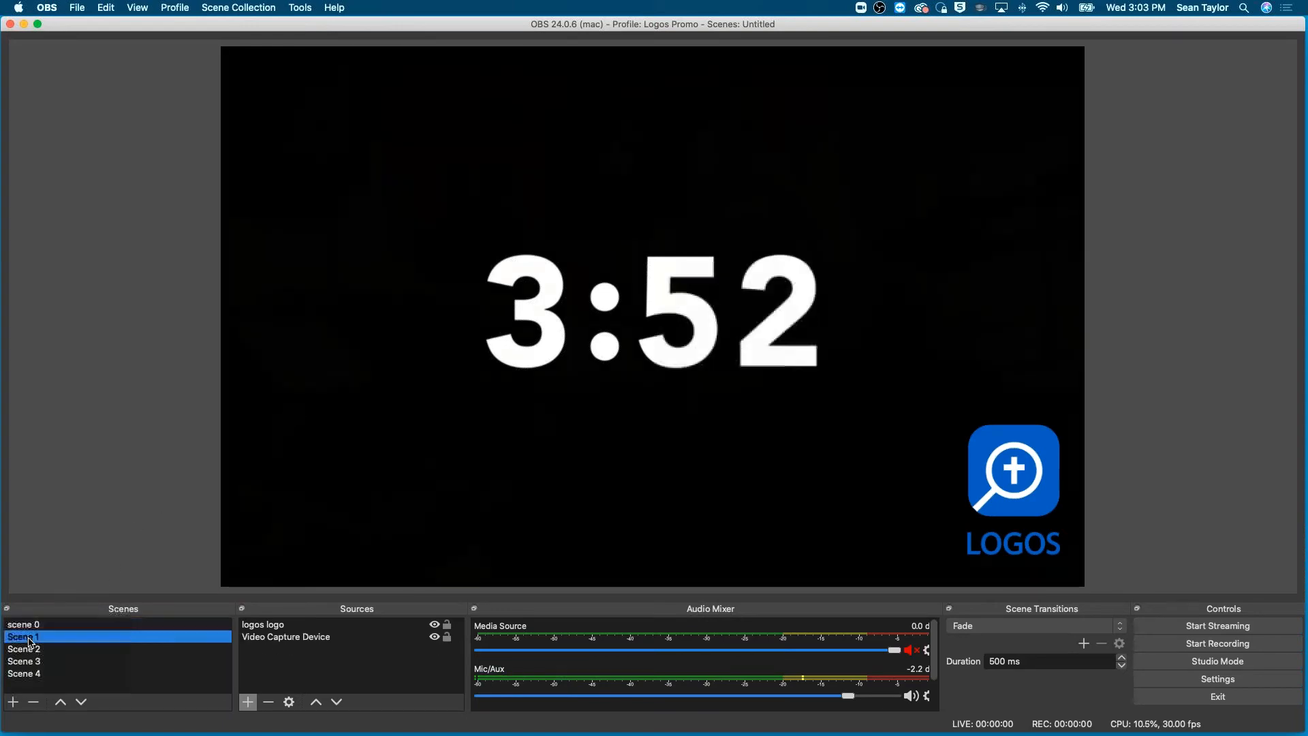
click(27, 649)
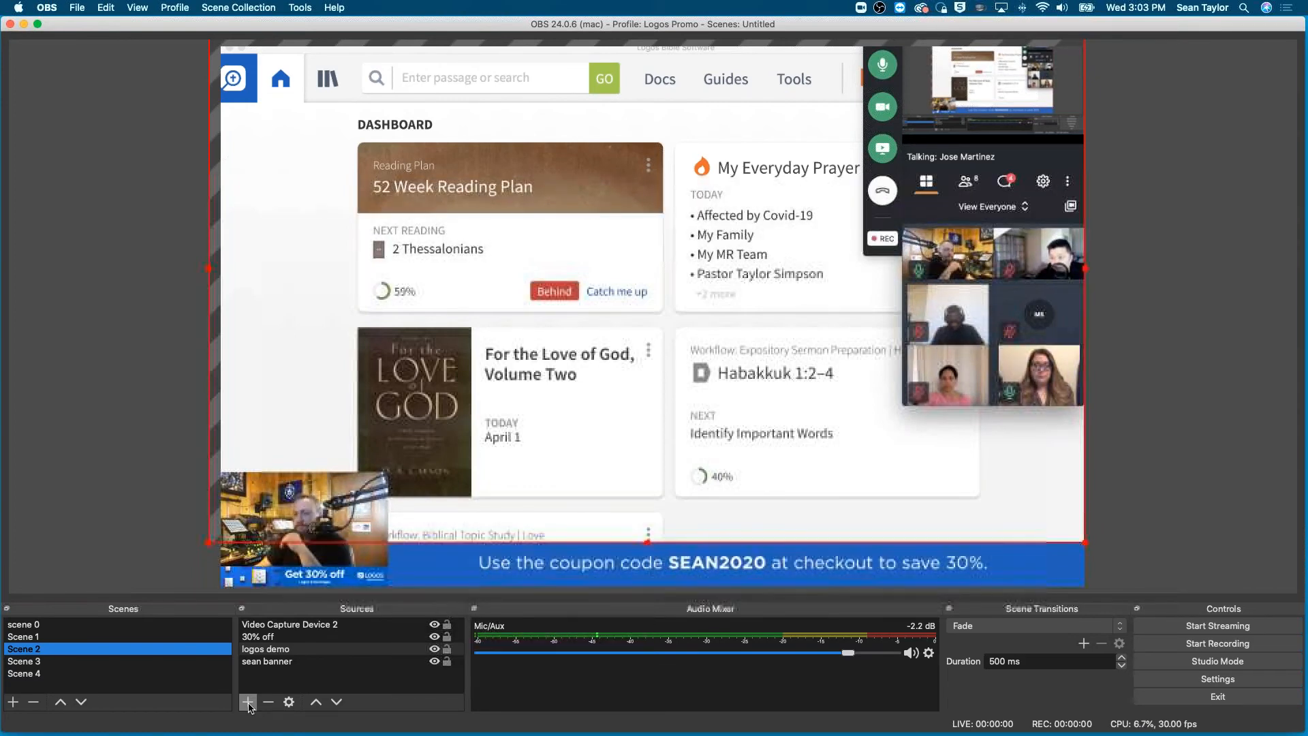
click(248, 702)
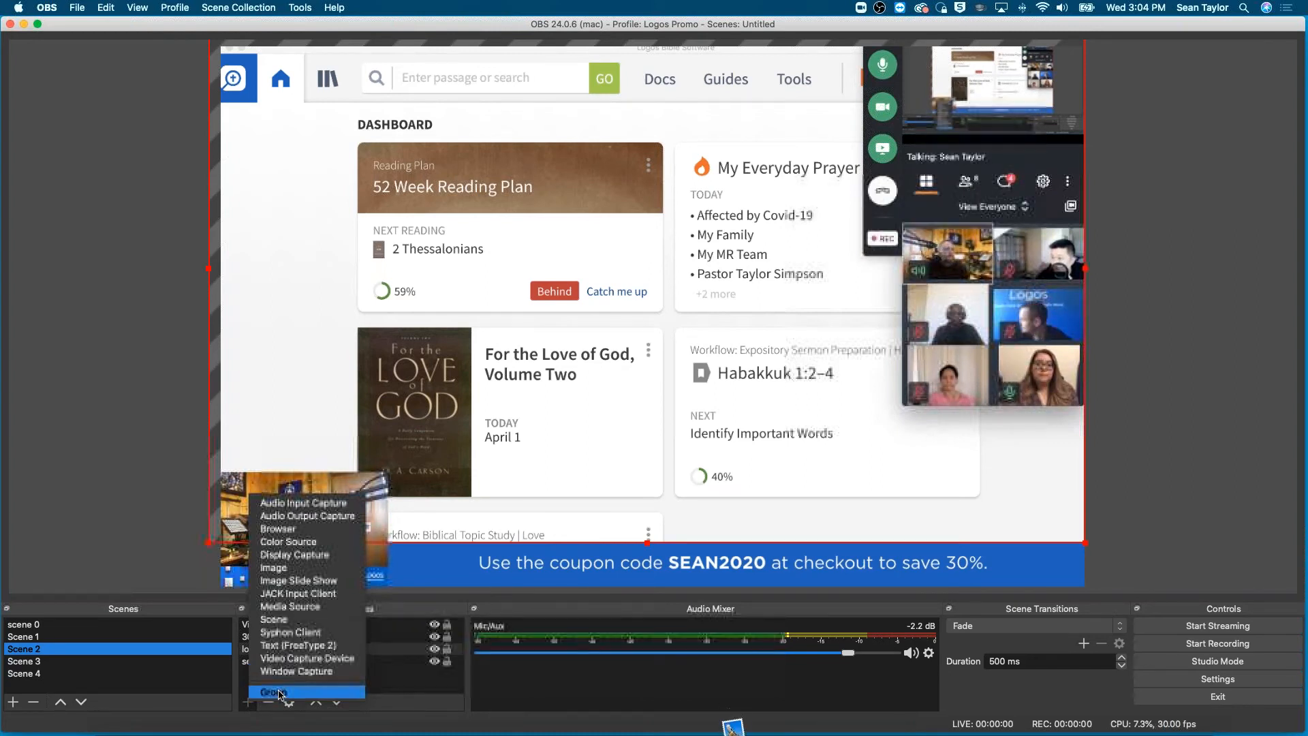
click(101, 429)
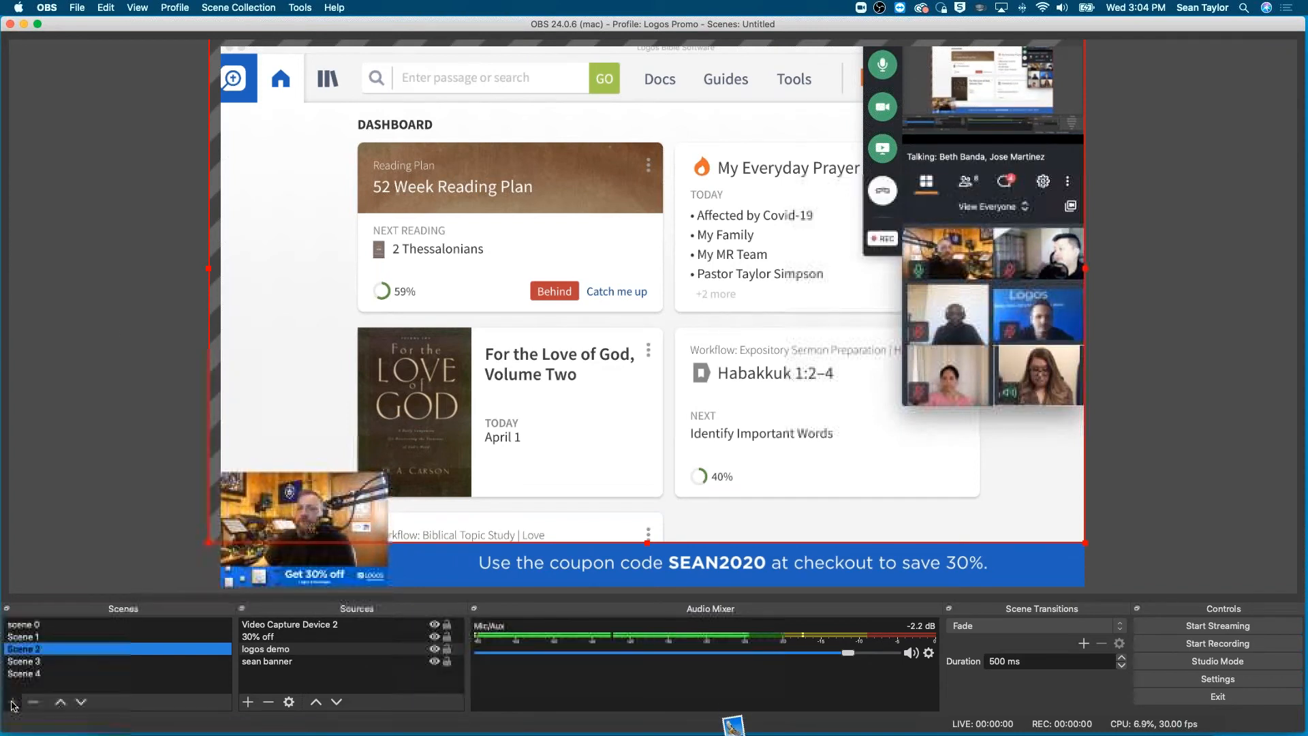
- Create Scene 5 and add a new Video Capture Device source using the FaceTime HD Camera (Built-in) at preset 1280x720
click(13, 702)
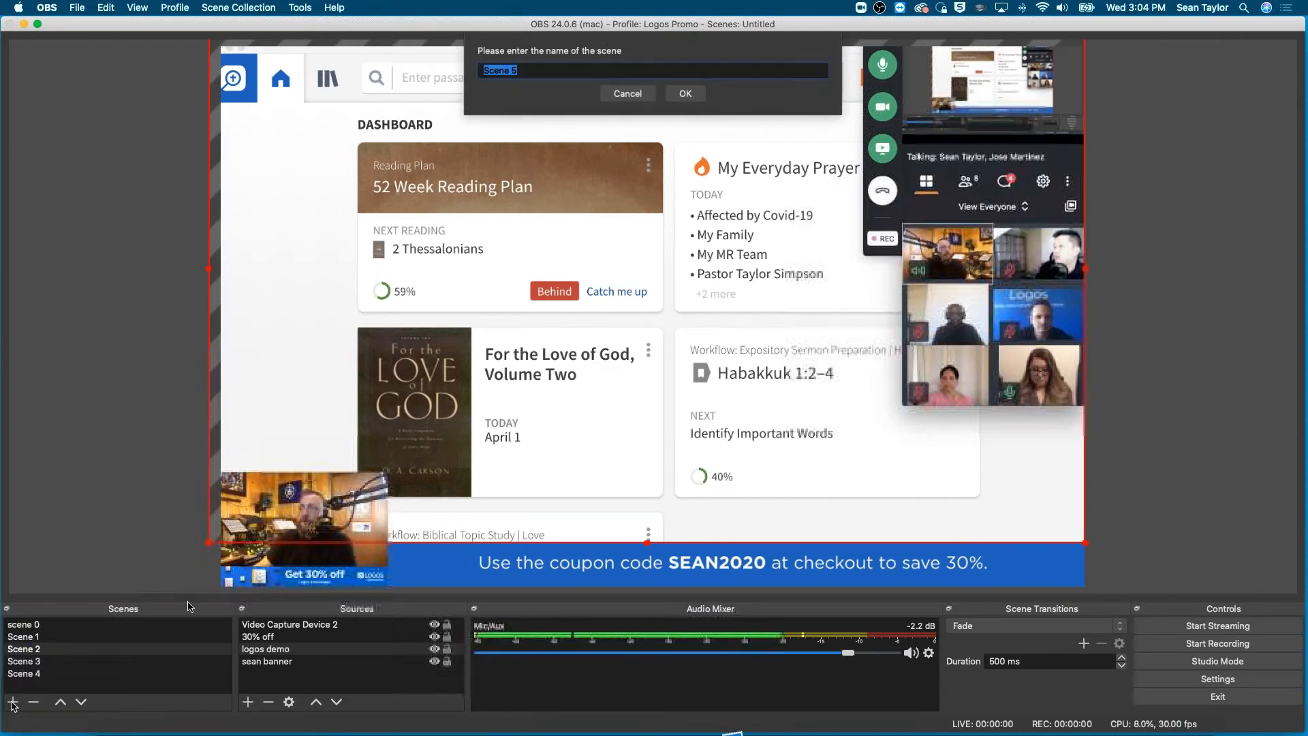
click(685, 94)
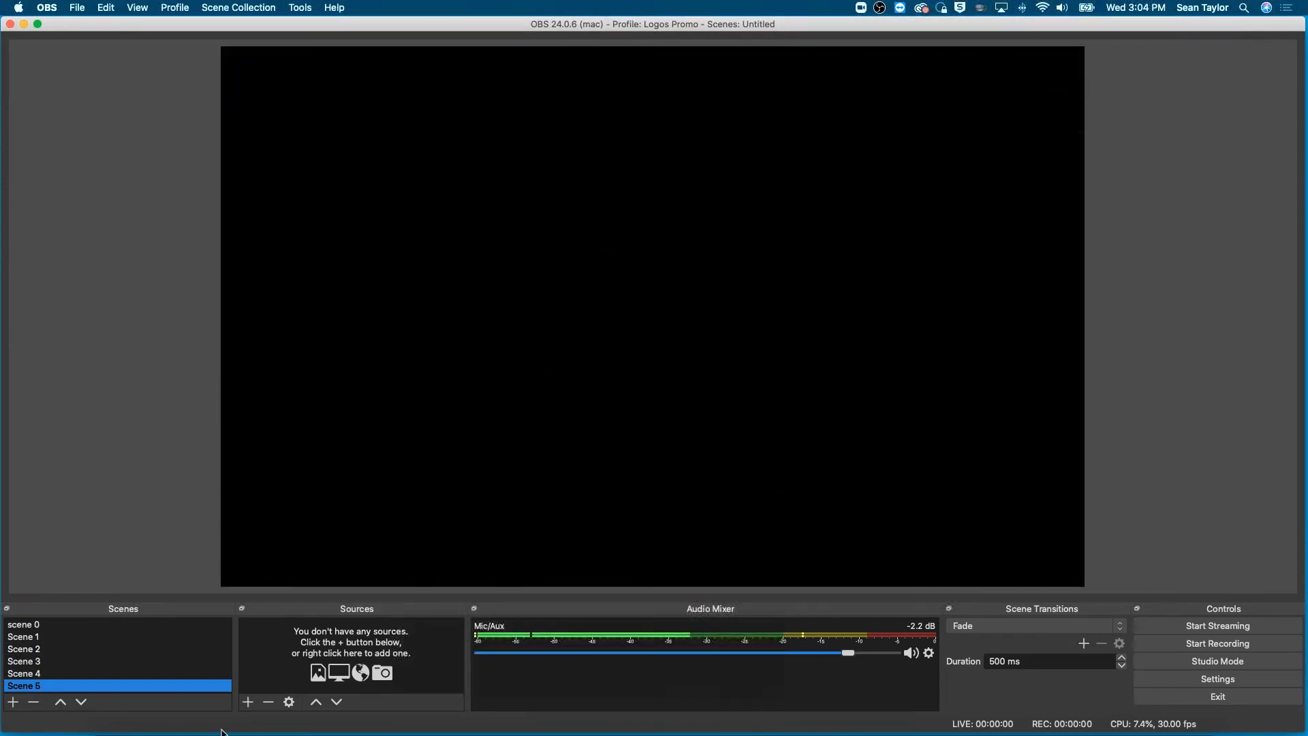
click(250, 702)
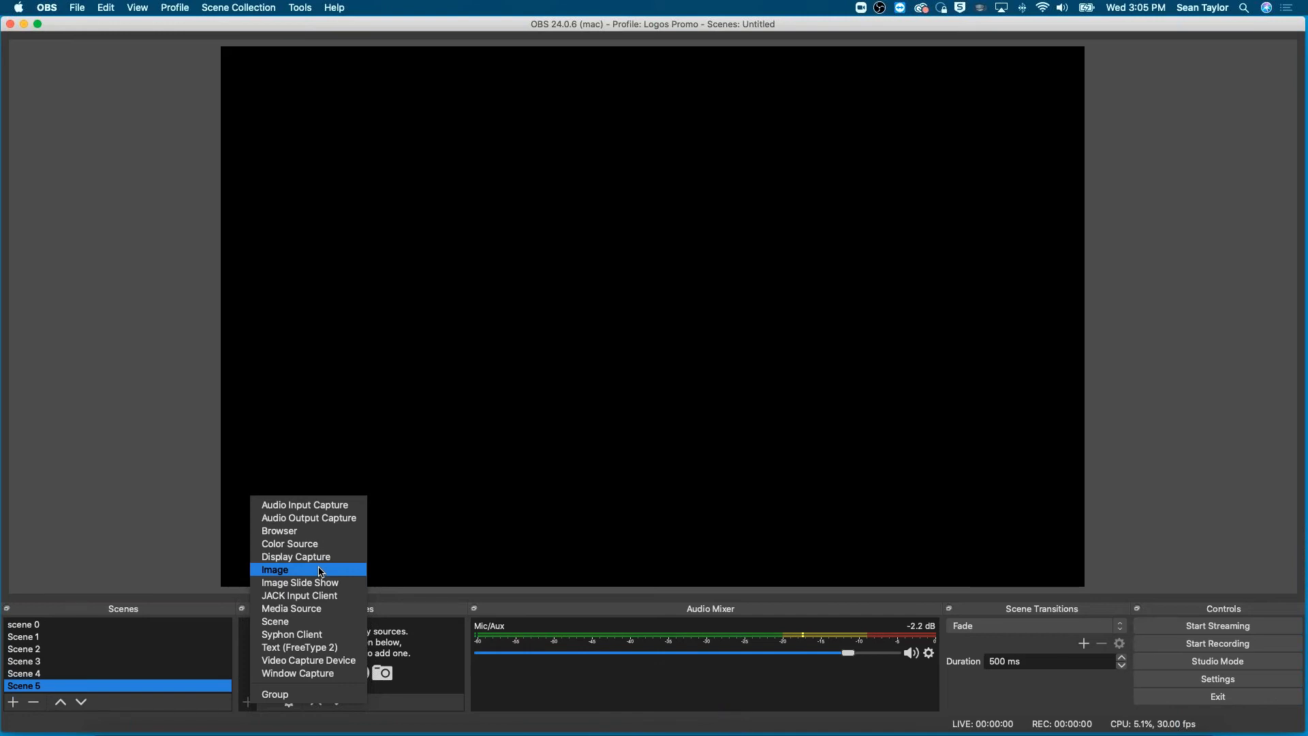
click(313, 662)
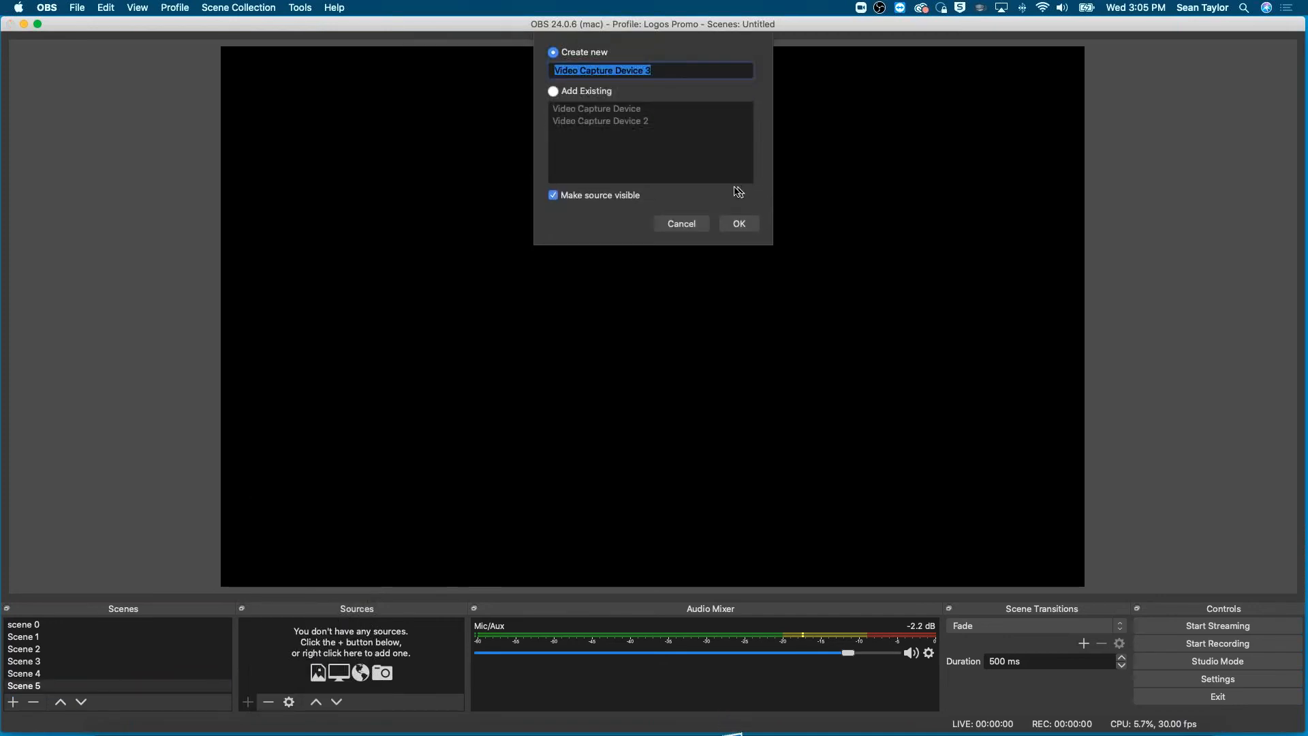
click(738, 226)
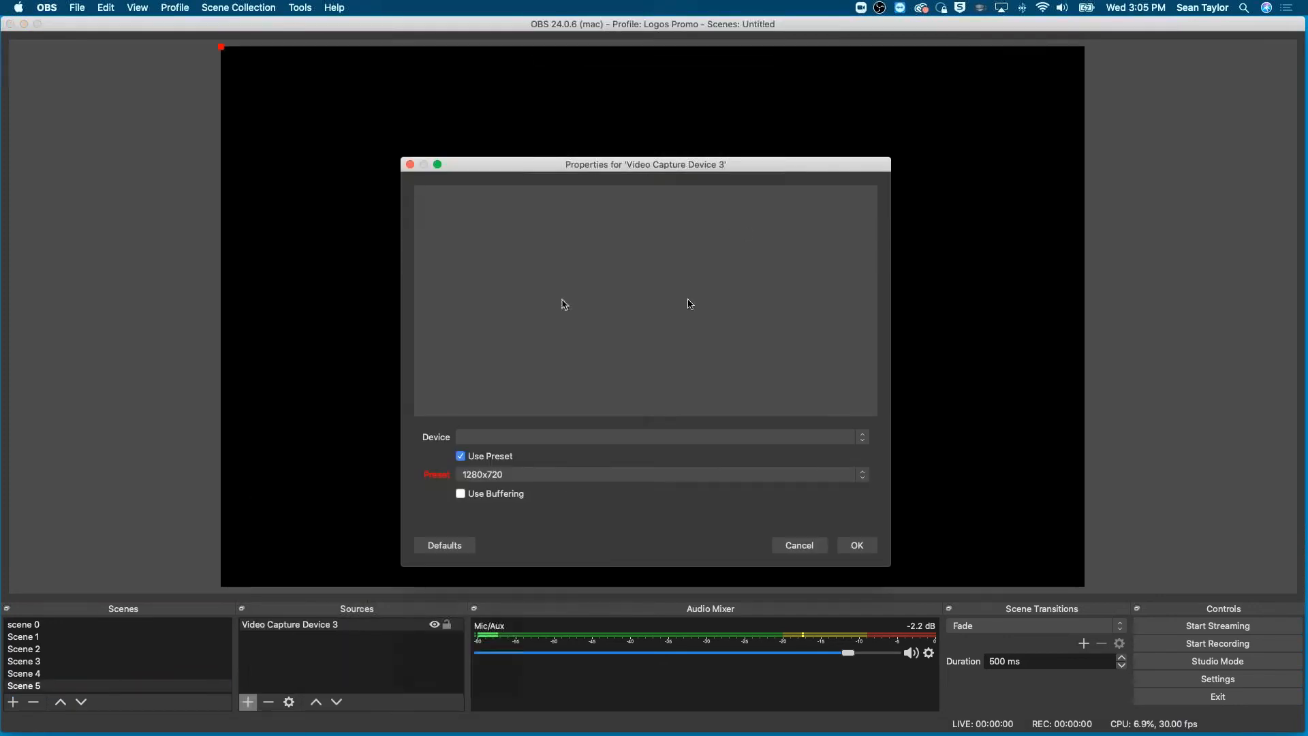
click(573, 440)
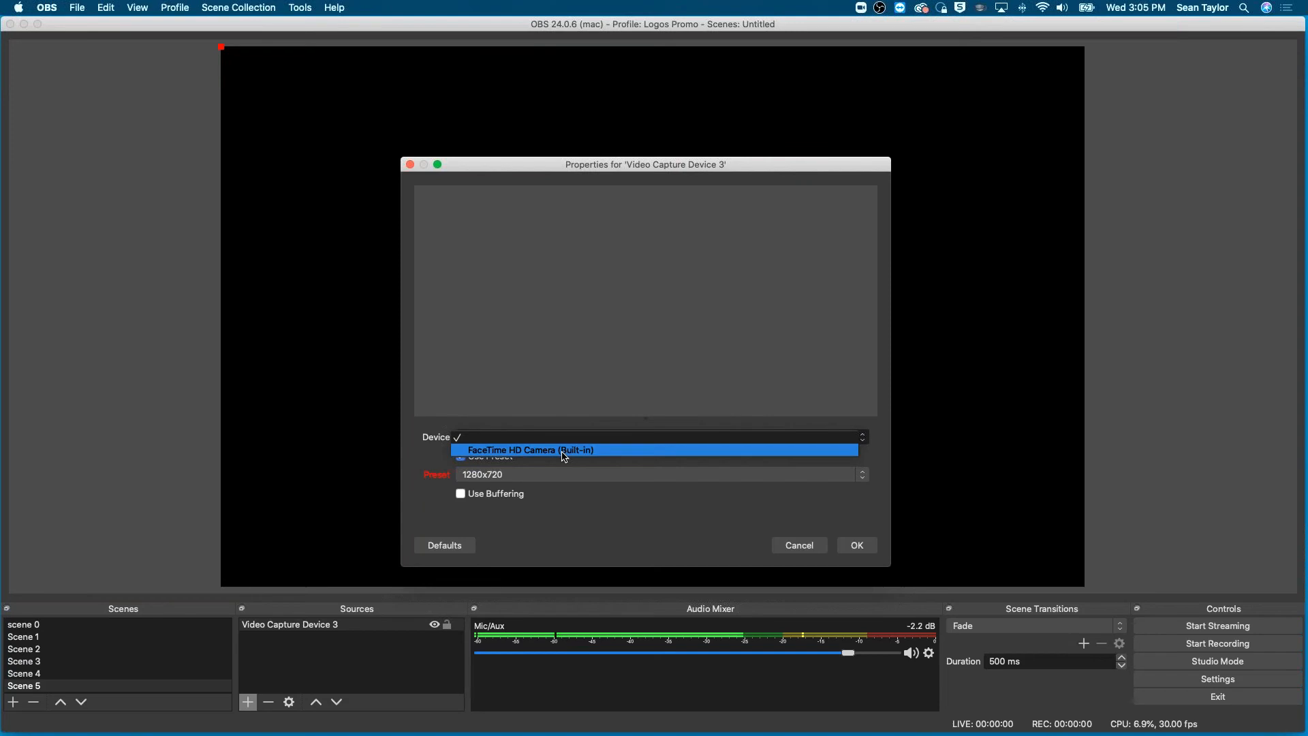
click(565, 451)
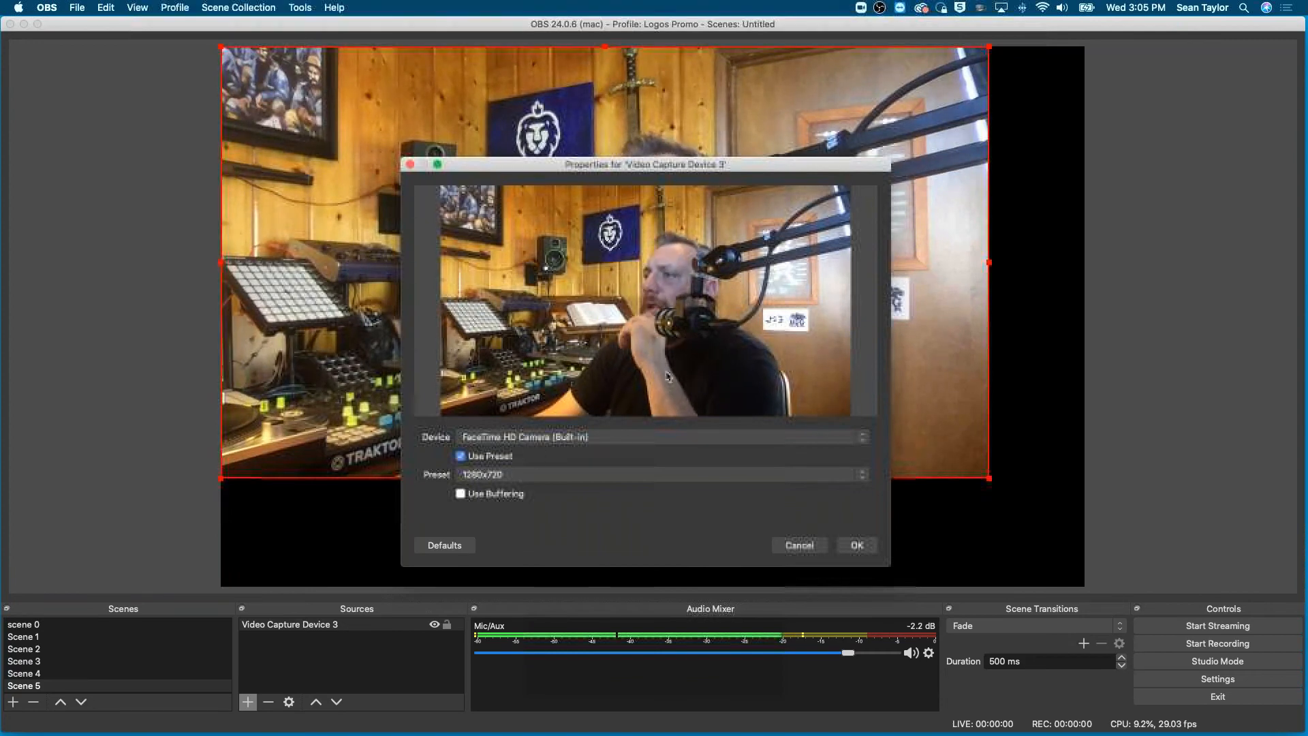
click(858, 546)
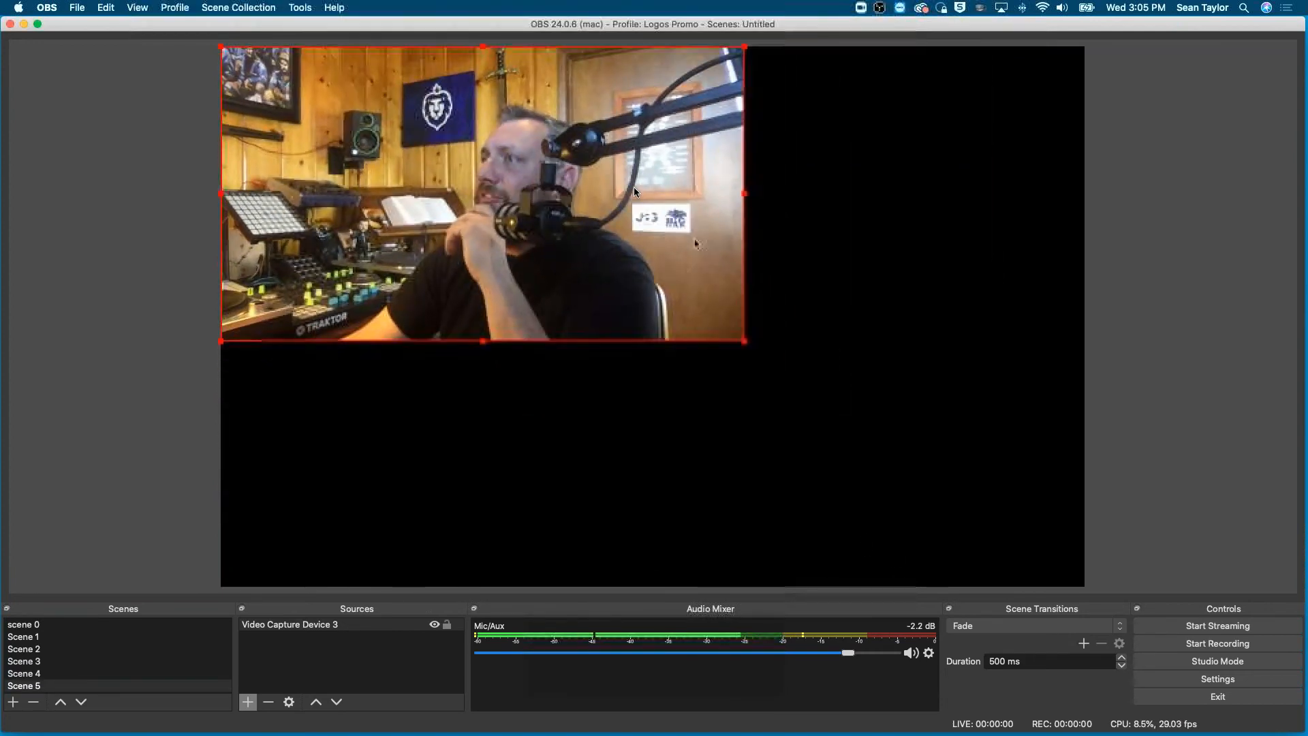
- Shrink the camera picture to a small inset and position it in the lower-right corner of the canvas
drag(450, 64, 985, 379)
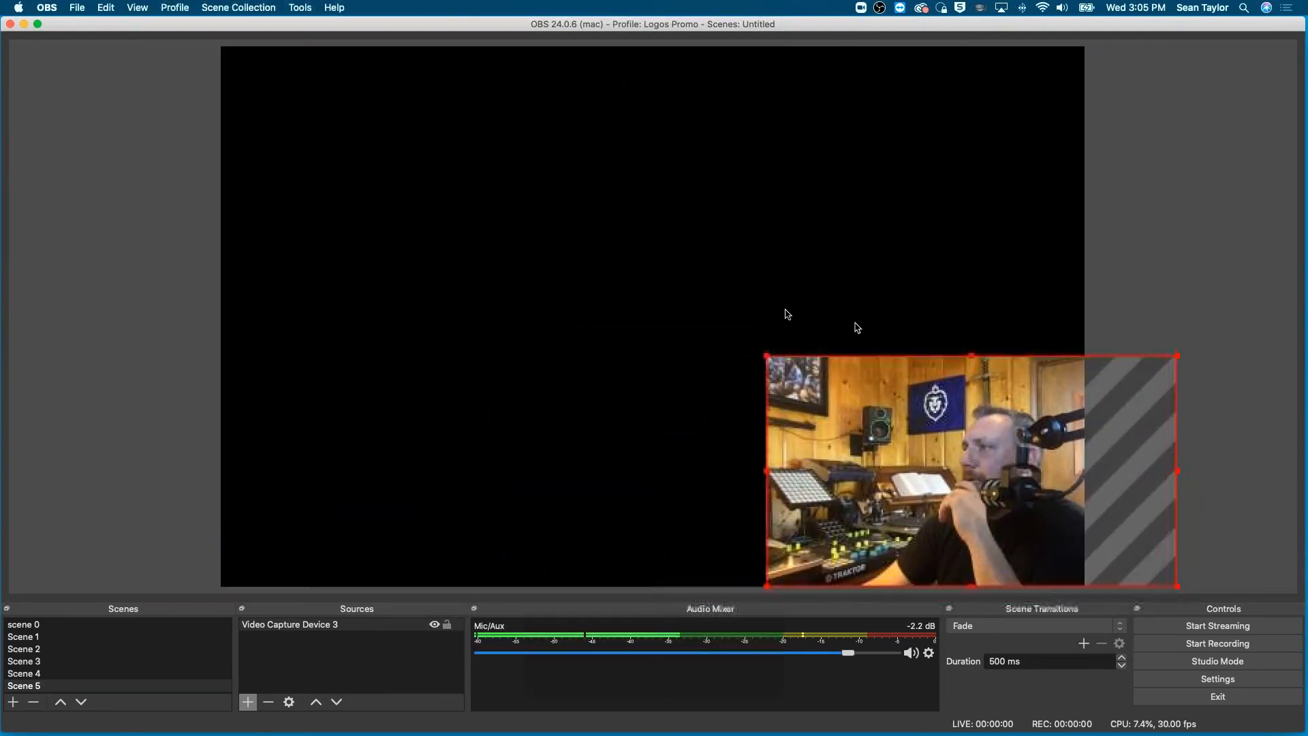
drag(768, 358, 984, 482)
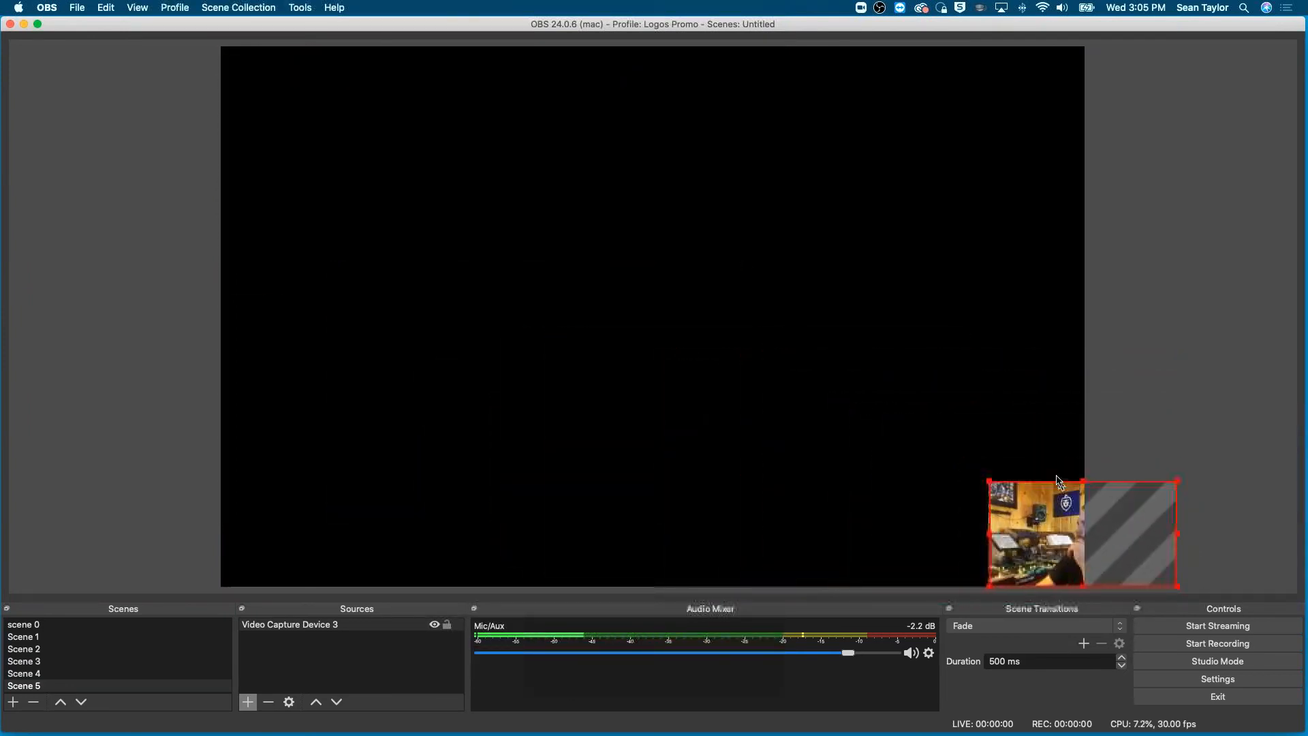
drag(1057, 527, 993, 513)
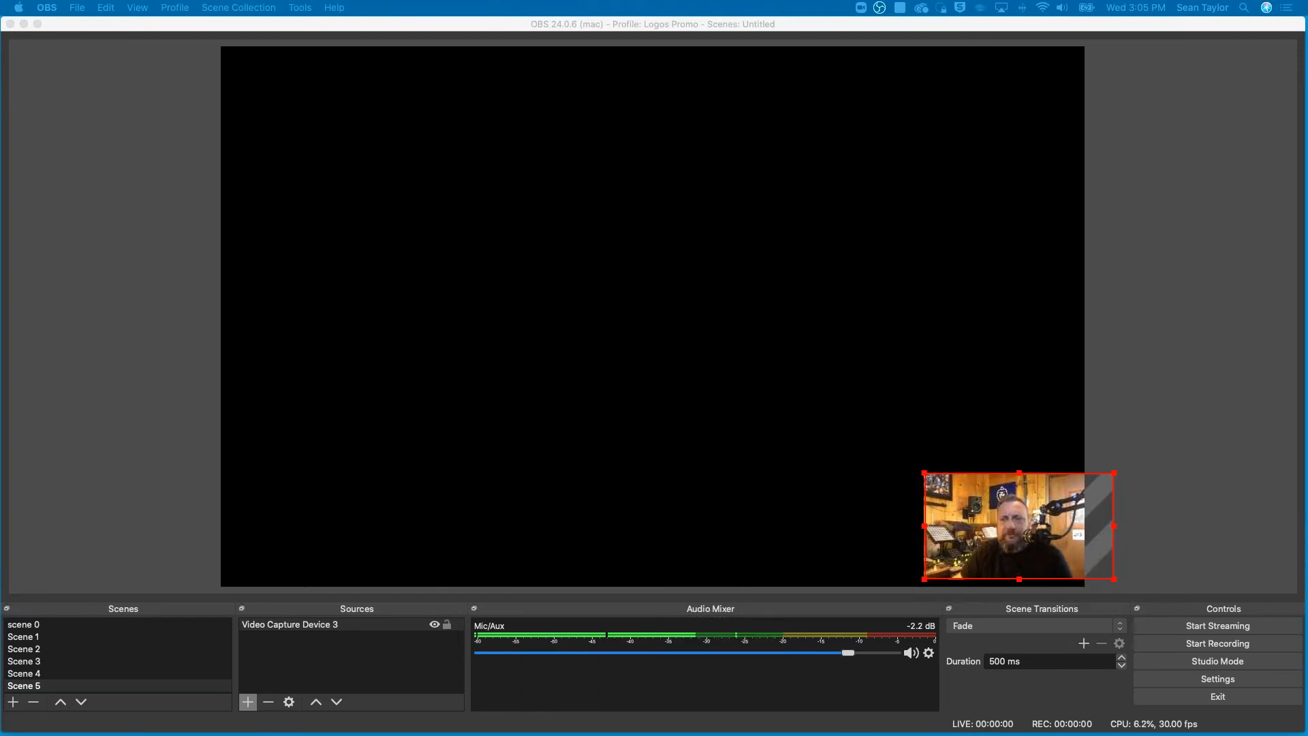
- Add a new Window Capture source to Scene 5, review the windows it can capture, and close its properties without choosing one
click(246, 703)
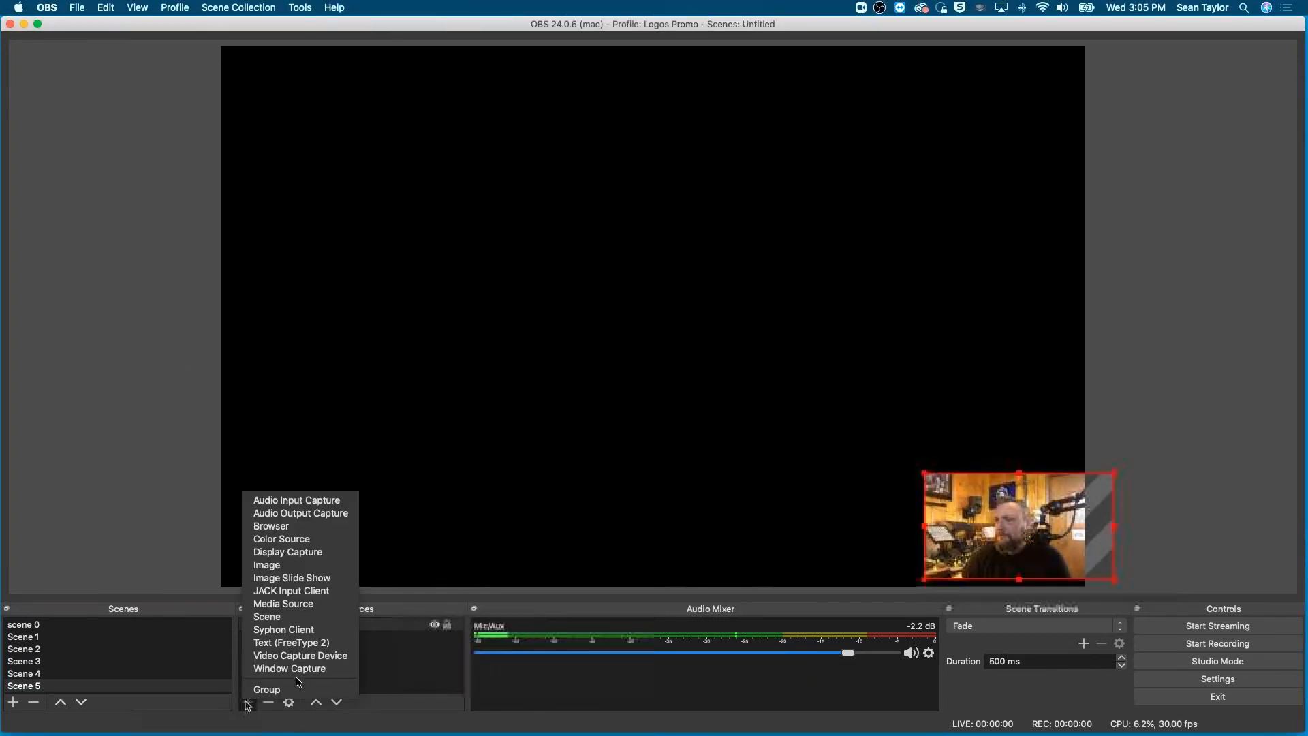
click(305, 669)
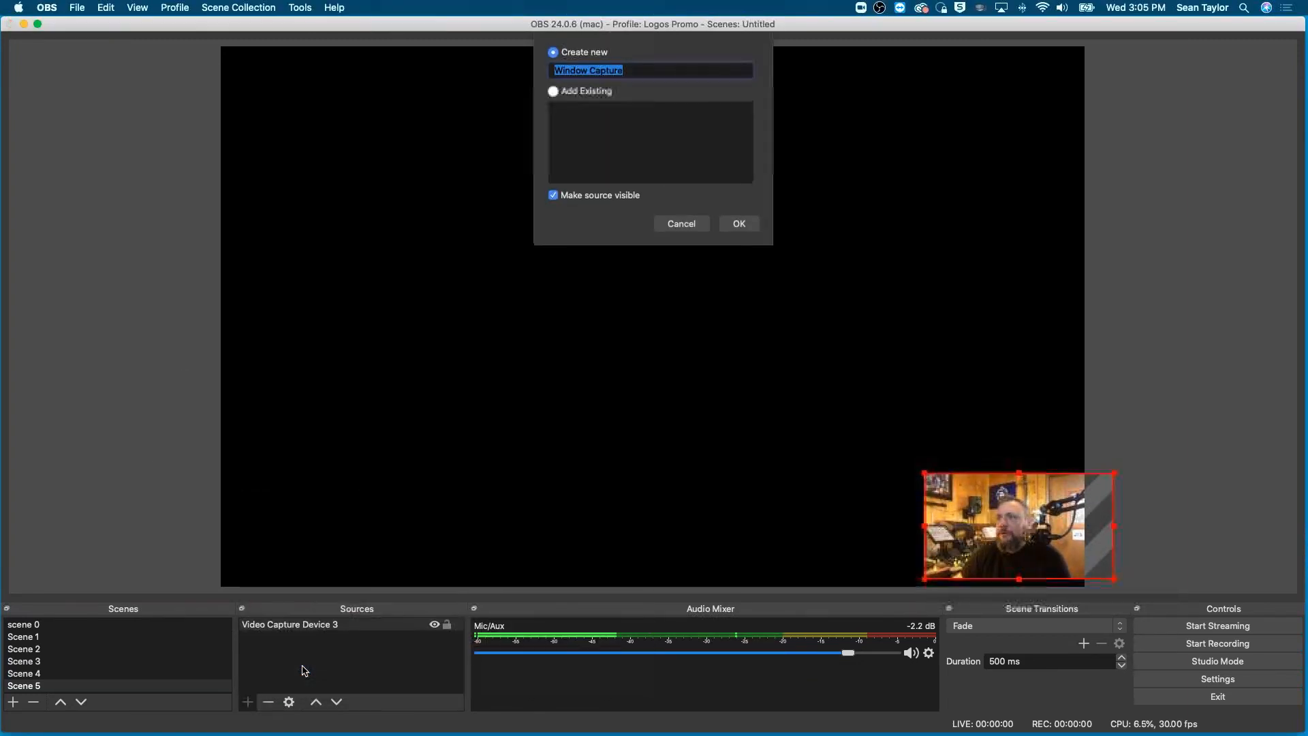
click(735, 225)
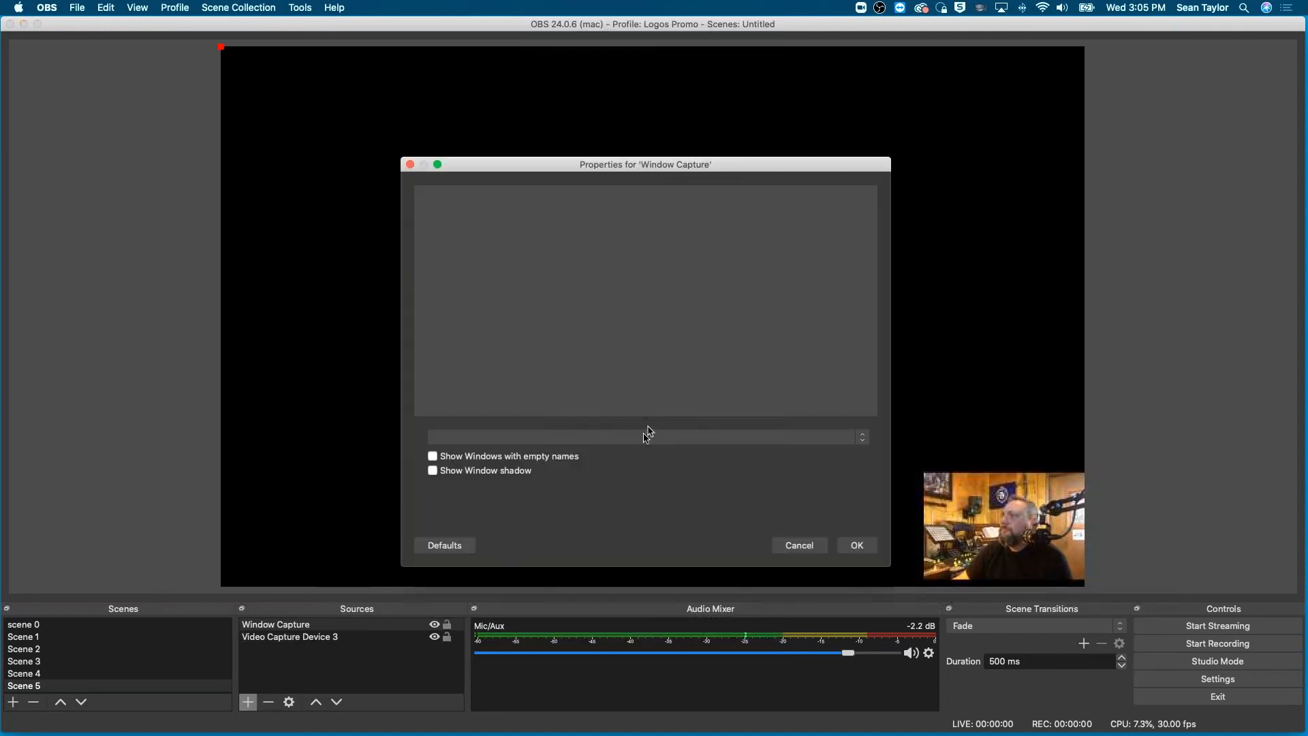
click(648, 435)
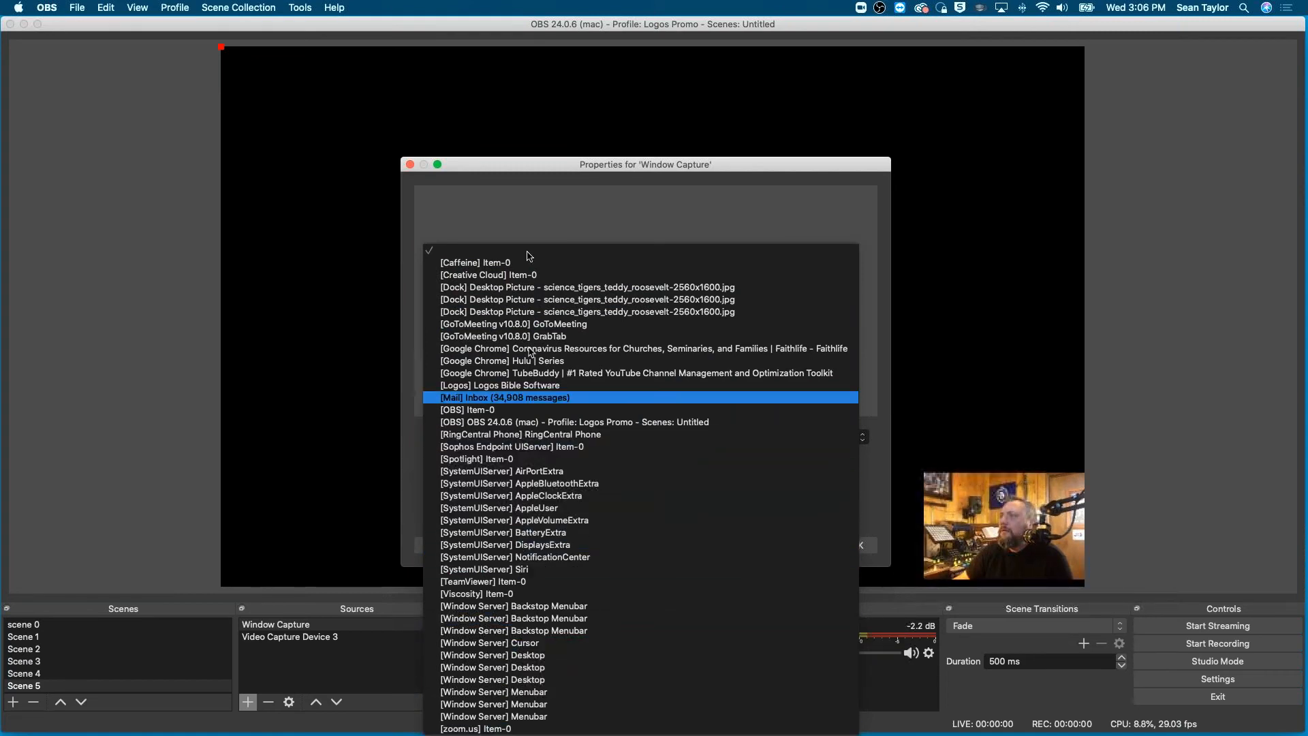
click(479, 200)
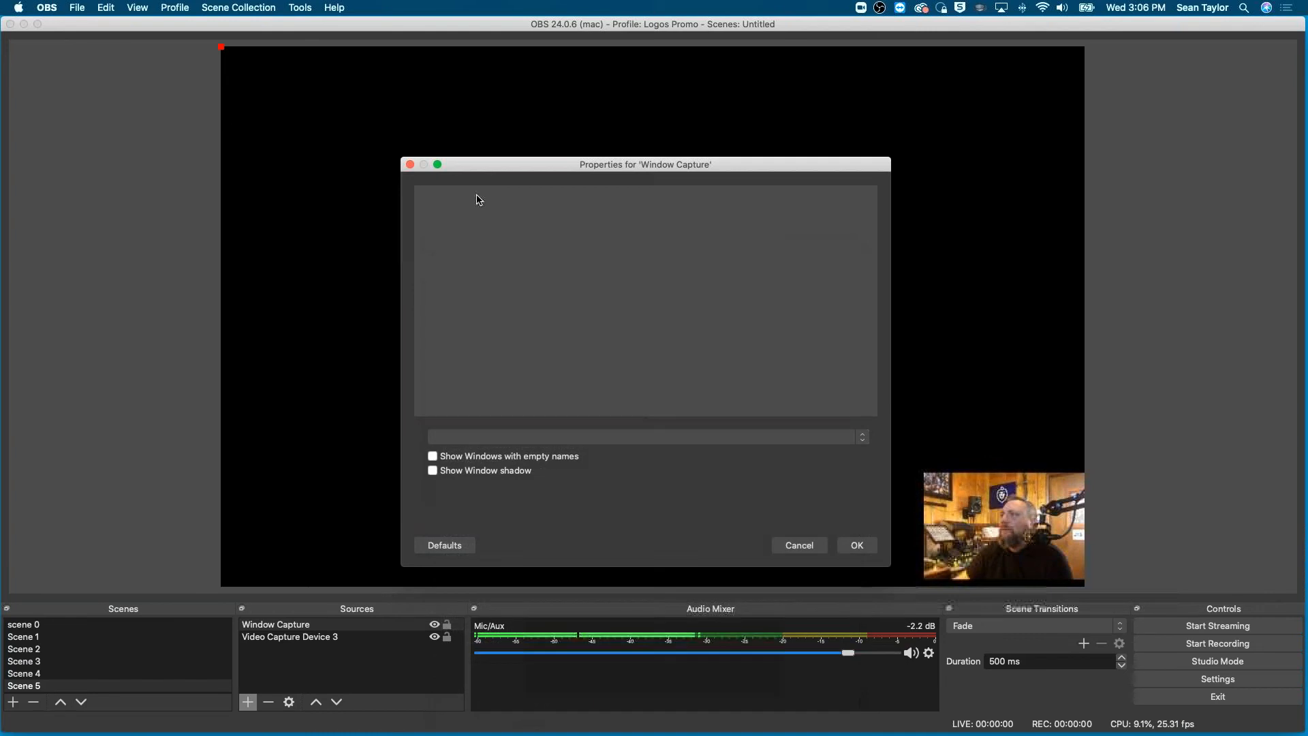
click(410, 164)
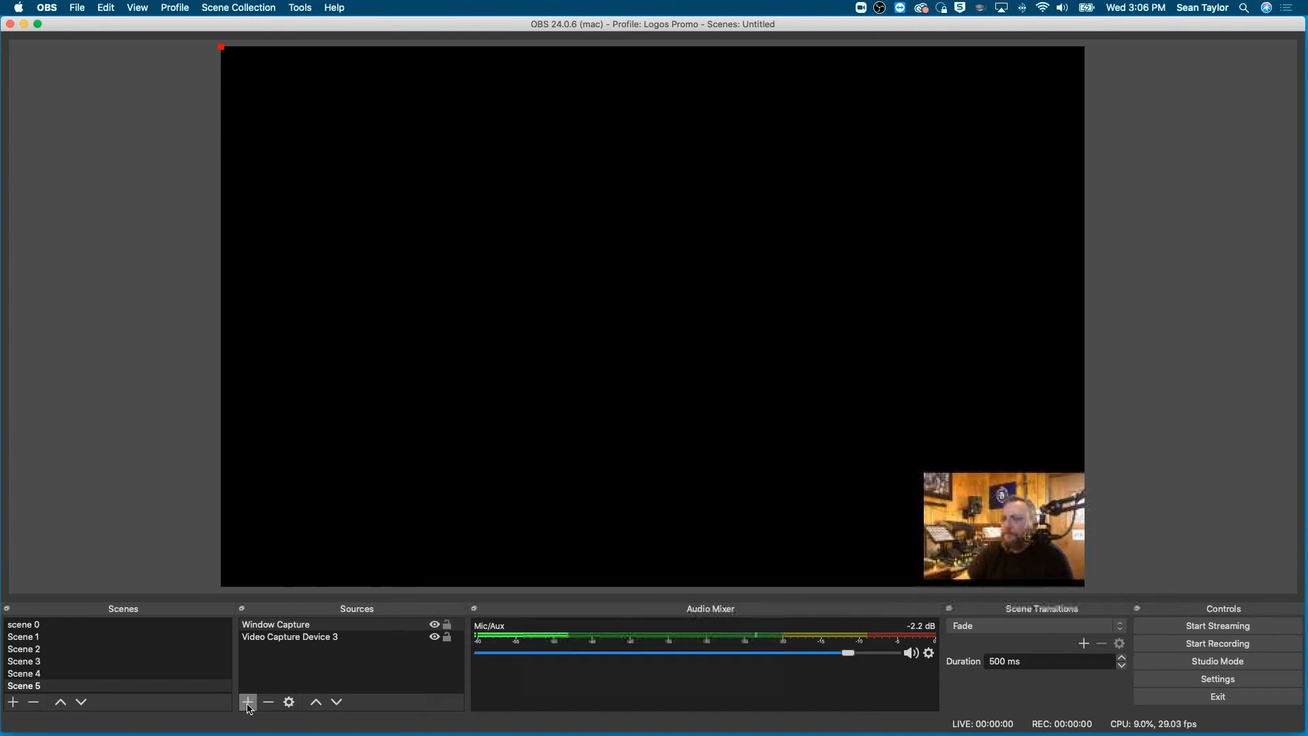
- Add a new Display Capture source to Scene 5 for display 0 with the cursor shown and no crop
click(249, 703)
click(318, 558)
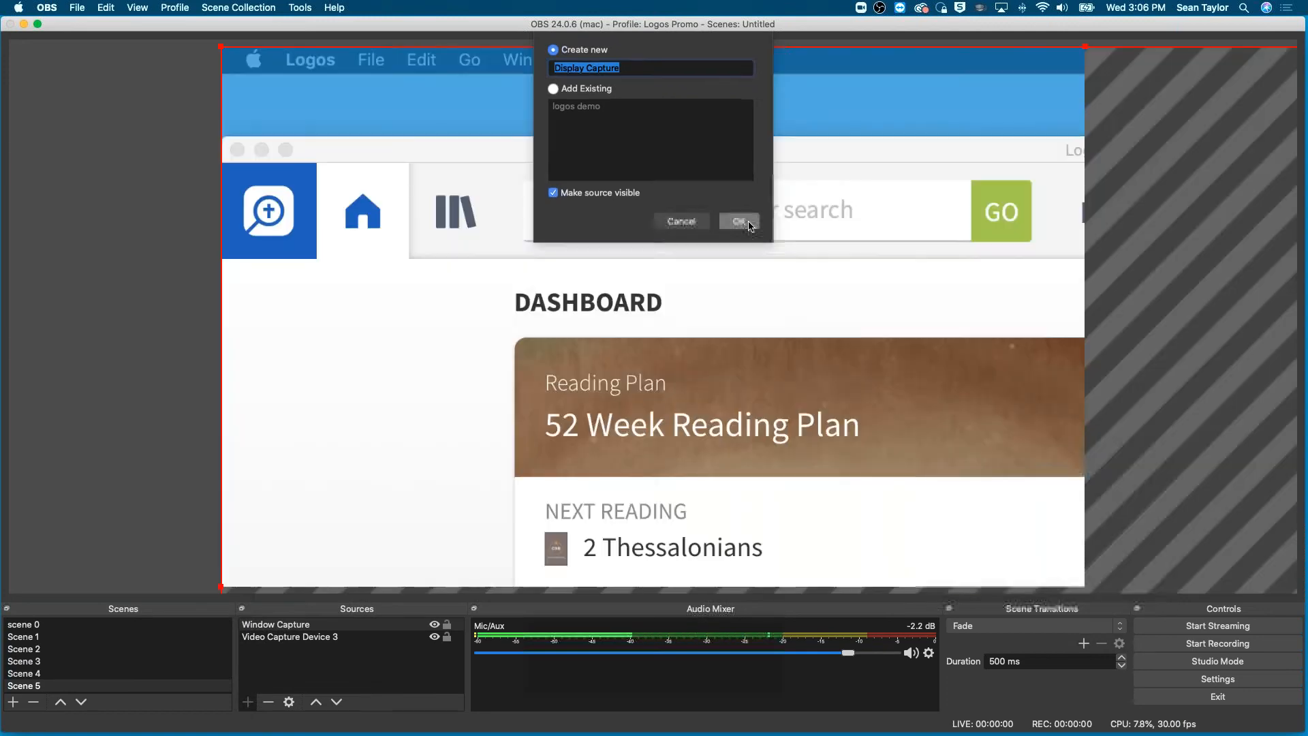
click(747, 223)
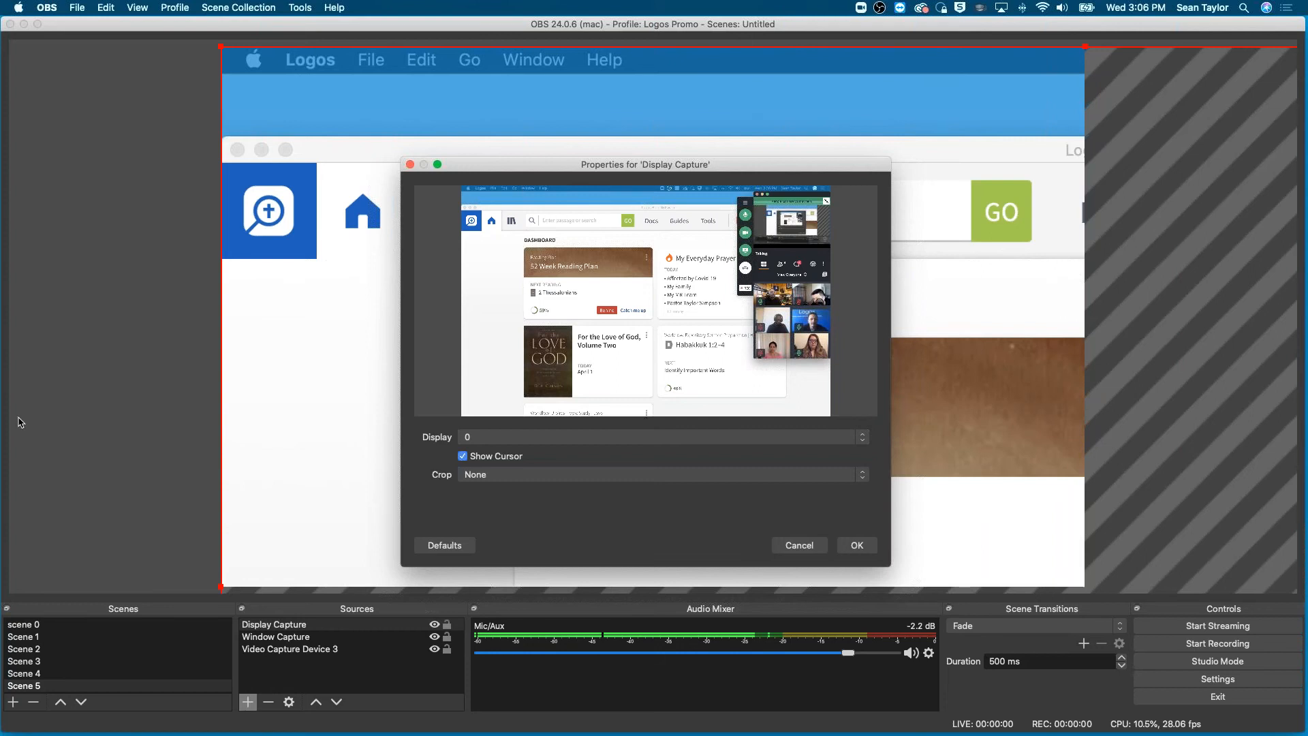
click(857, 545)
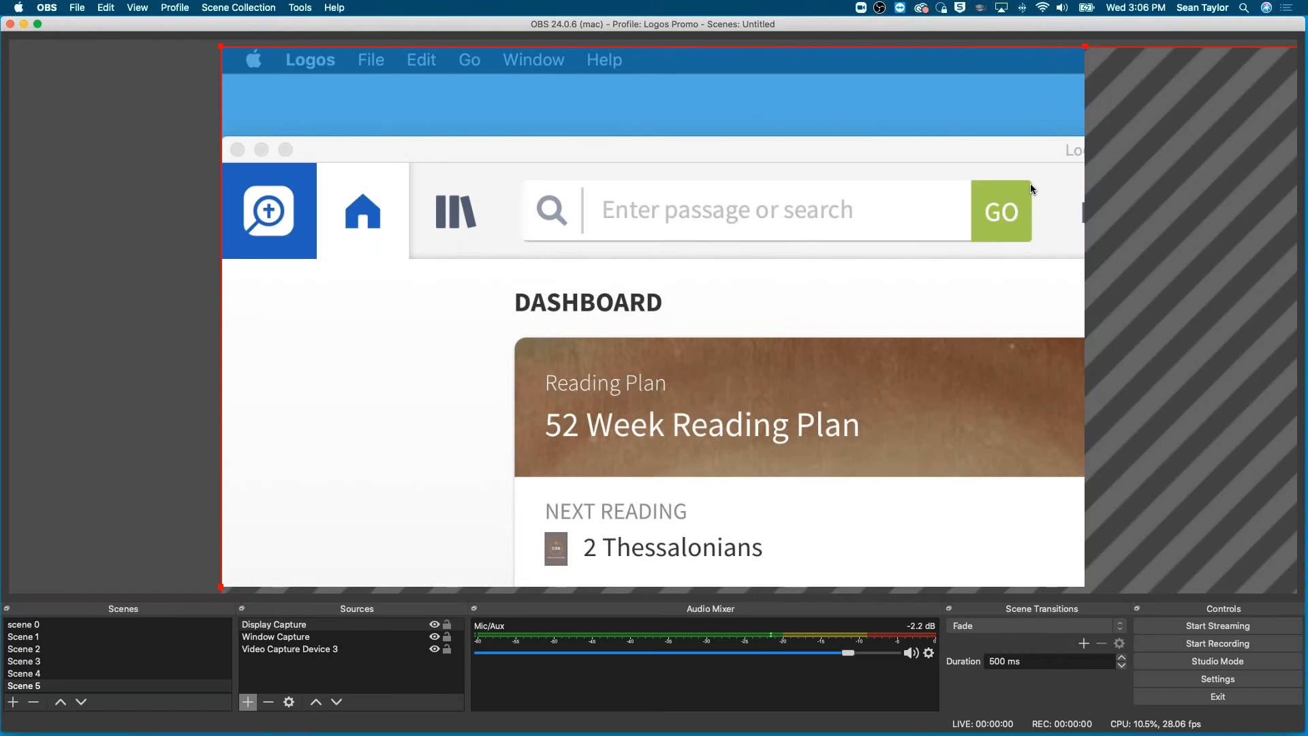
- Reposition the display capture on the canvas and reorder the sources so it sits behind the camera inset
drag(978, 371, 108, 33)
drag(202, 80, 81, 282)
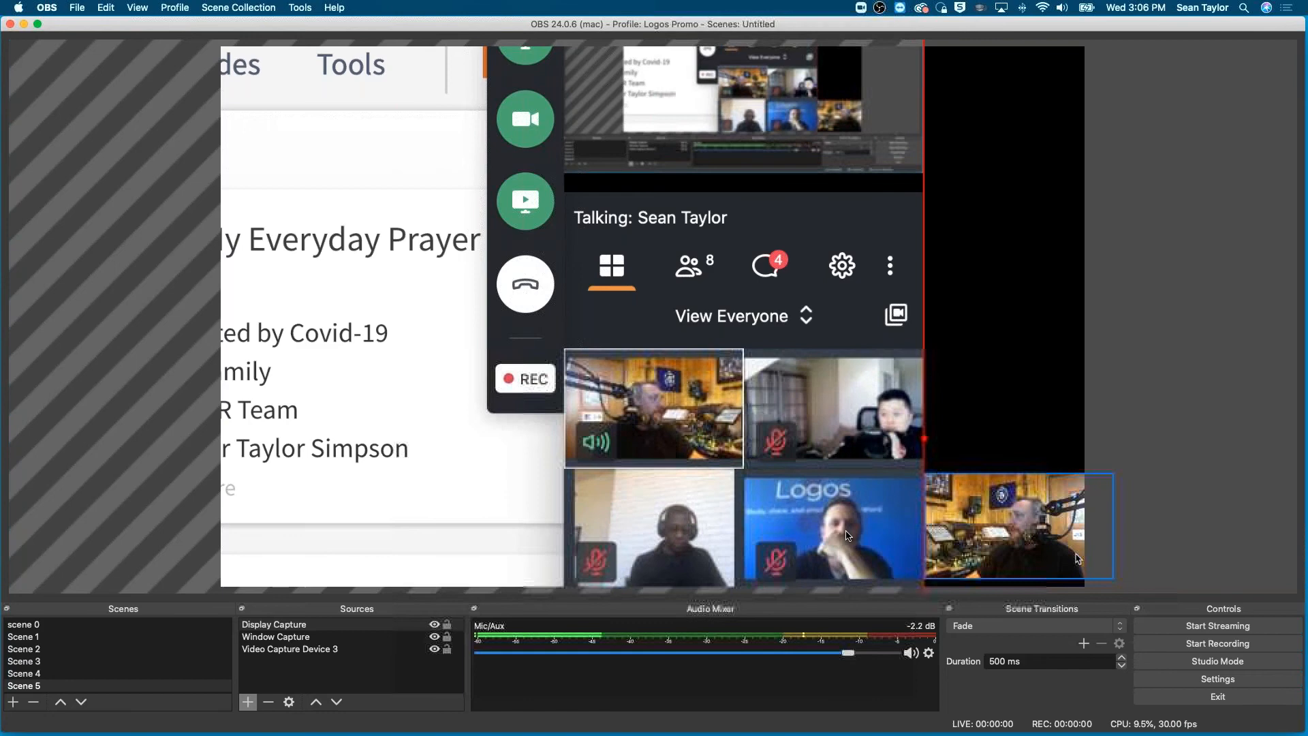
drag(731, 496, 877, 624)
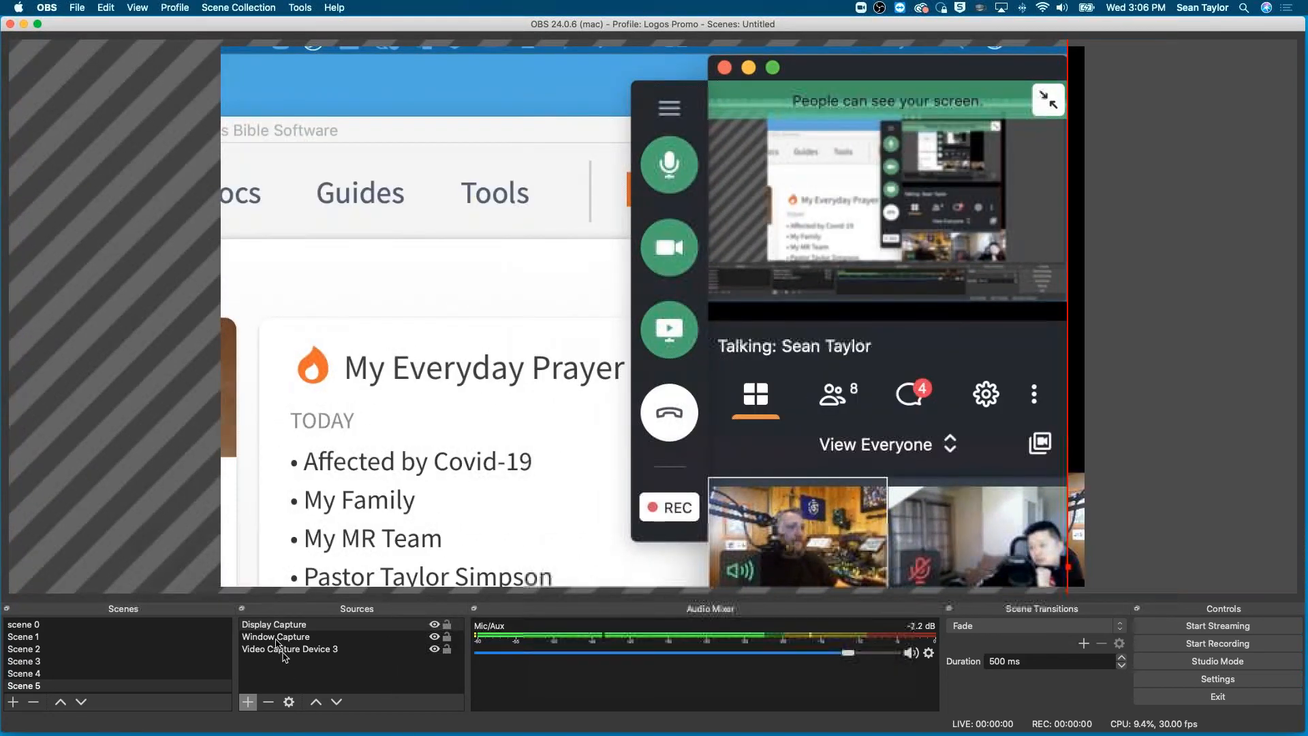
mouse_move(276, 639)
mouse_down()
mouse_move(277, 621)
mouse_move(270, 633)
mouse_up()
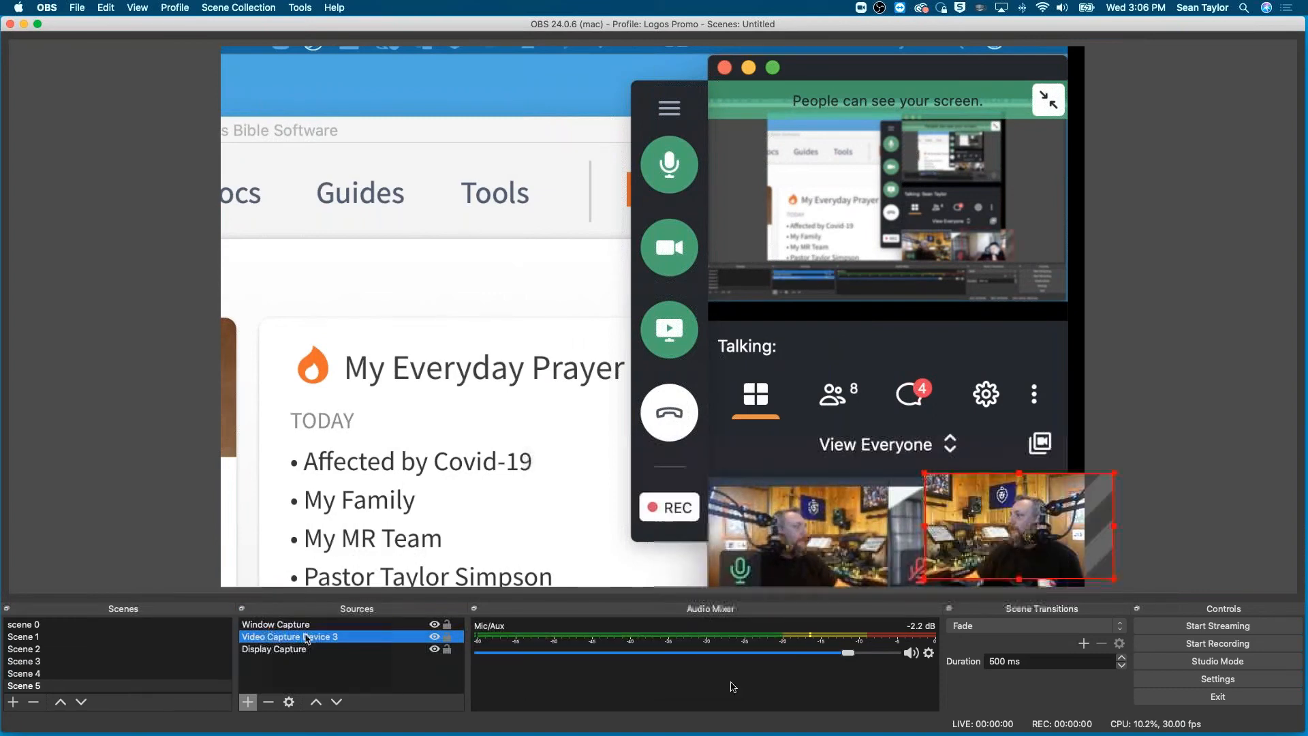
drag(863, 544, 896, 535)
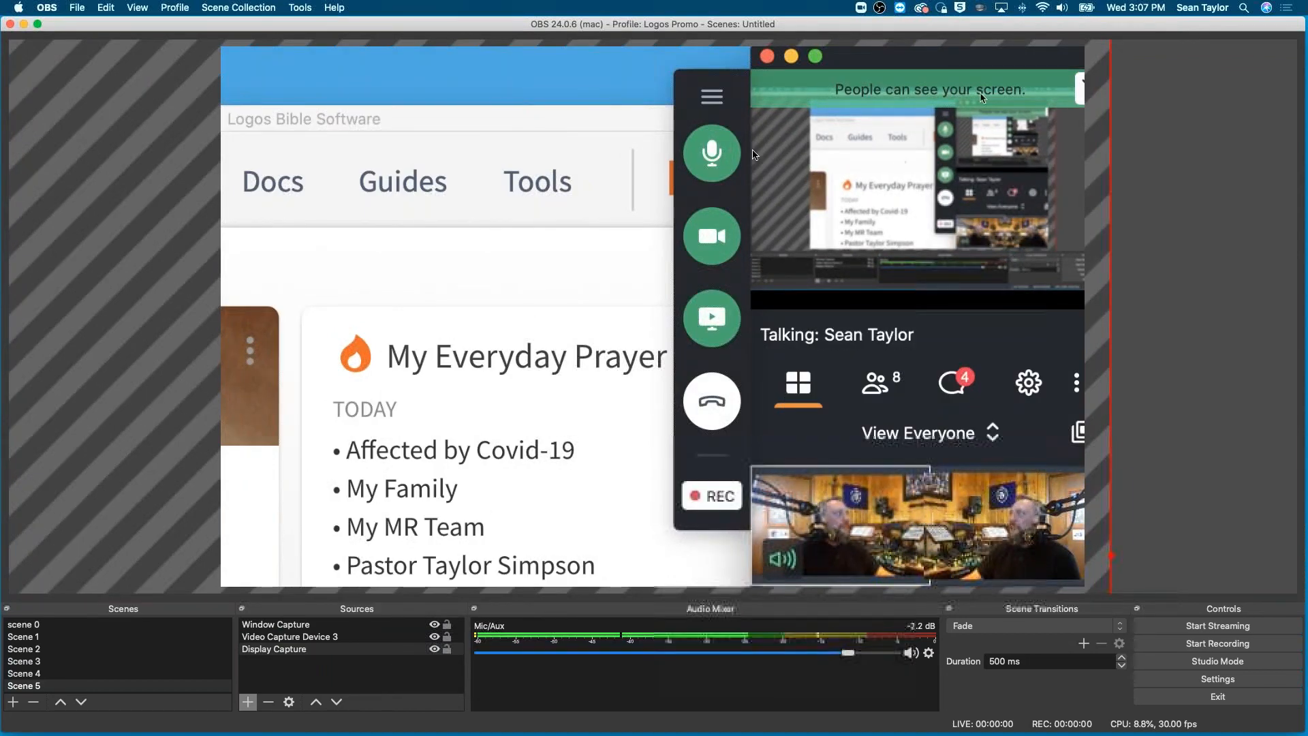
- Shift the display capture toward the canvas's left side and remove that source from Scene 5
drag(558, 390, 218, 350)
key(Delete)
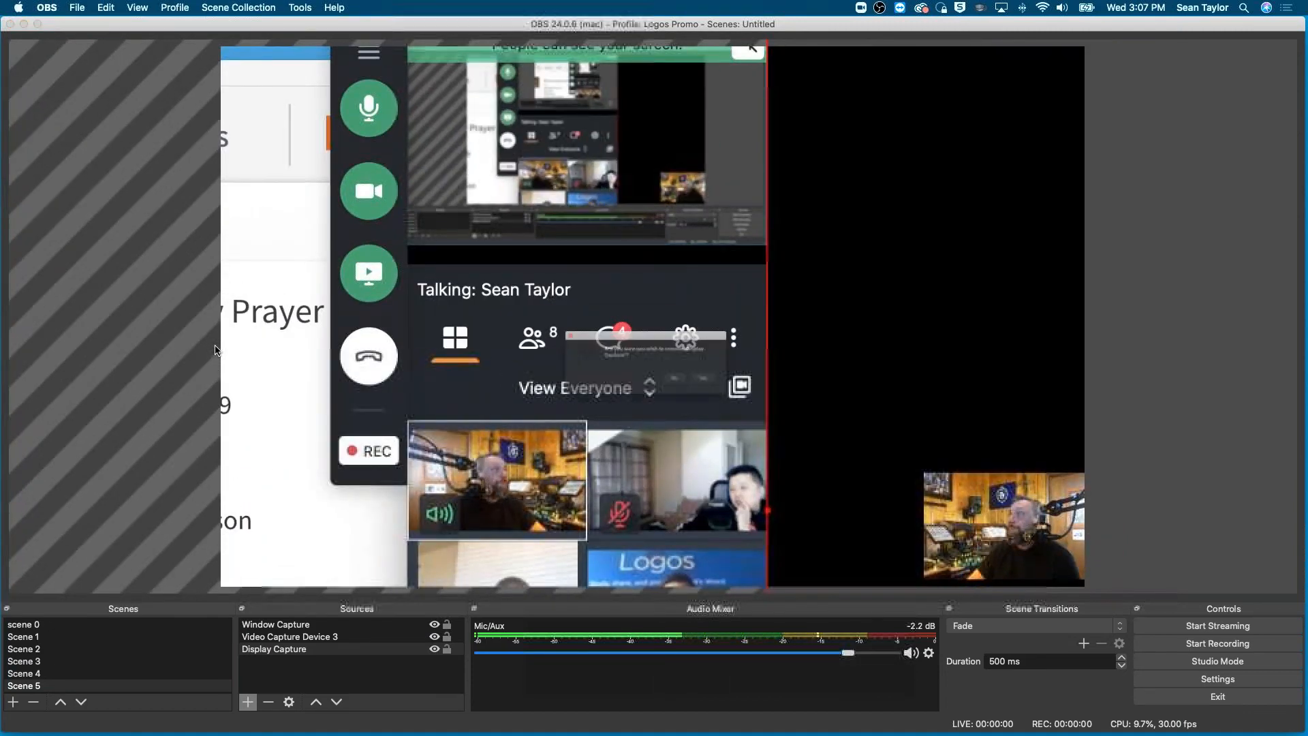
click(745, 387)
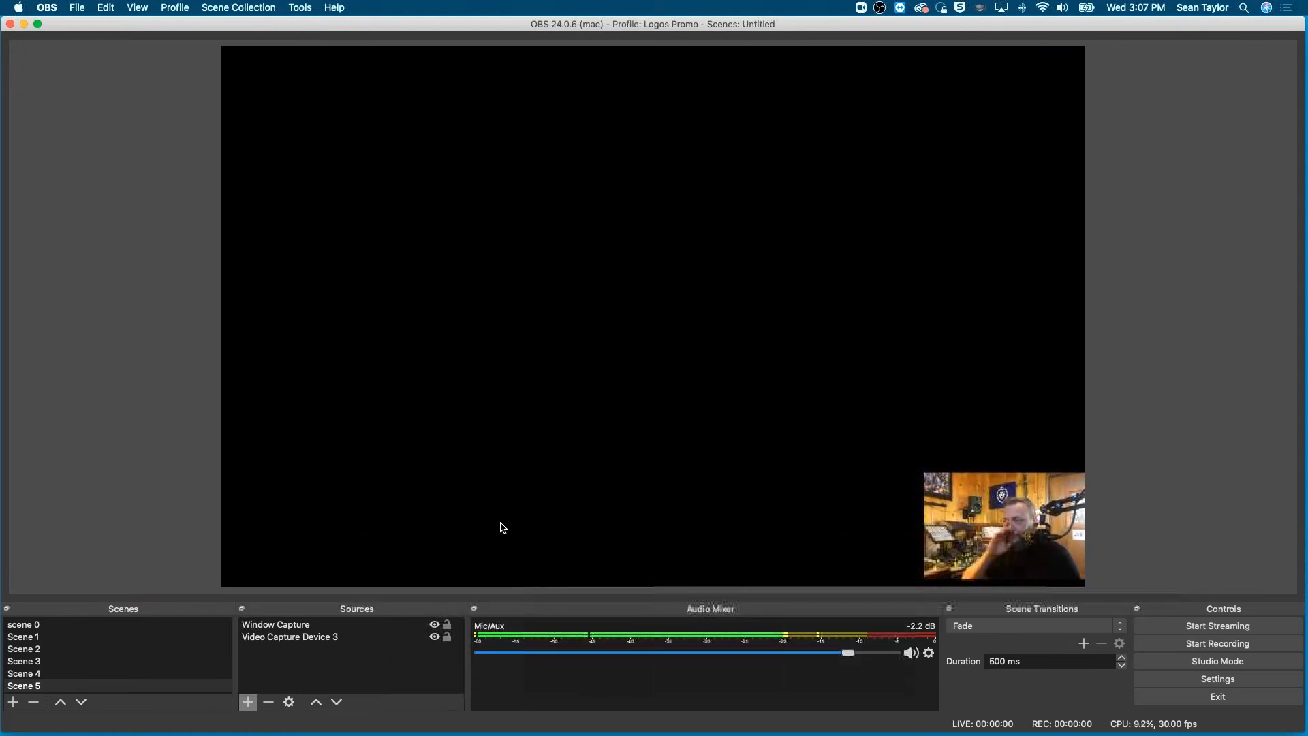
- Check the actions available for the Window Capture source and remove it from Scene 5
click(270, 625)
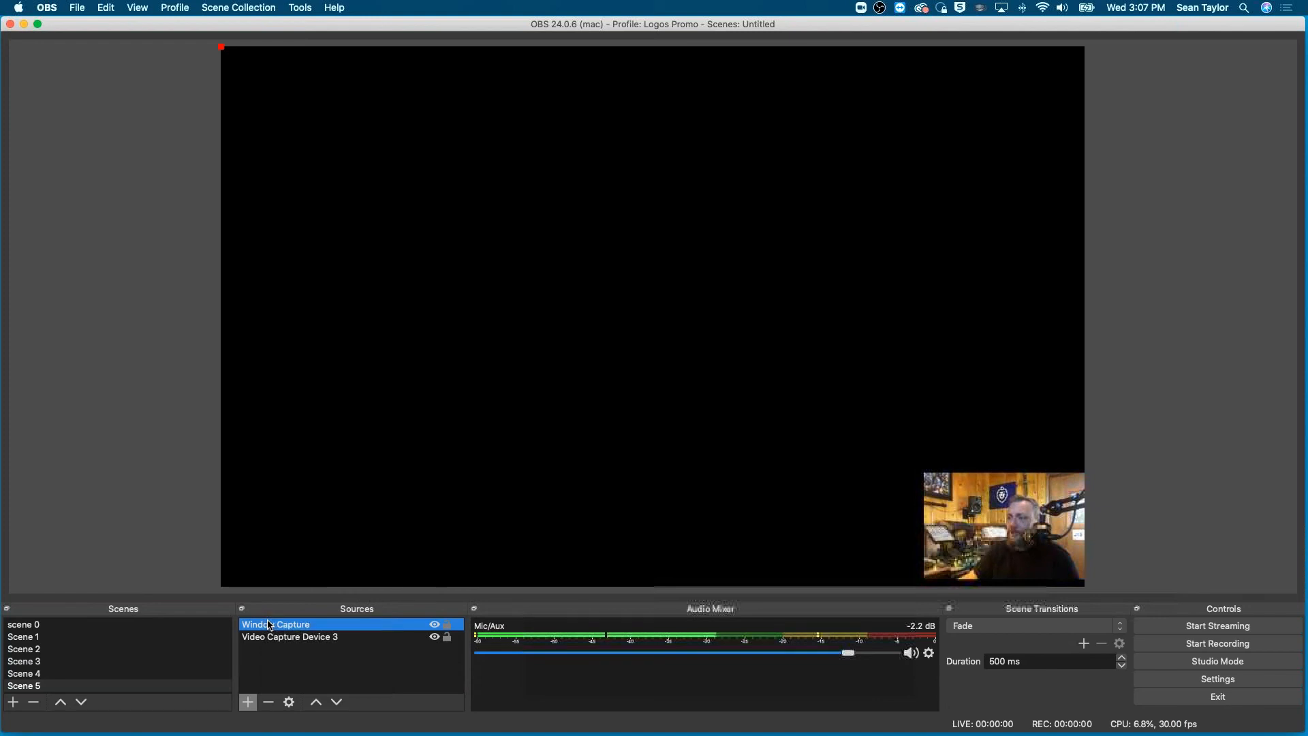
right_click(270, 625)
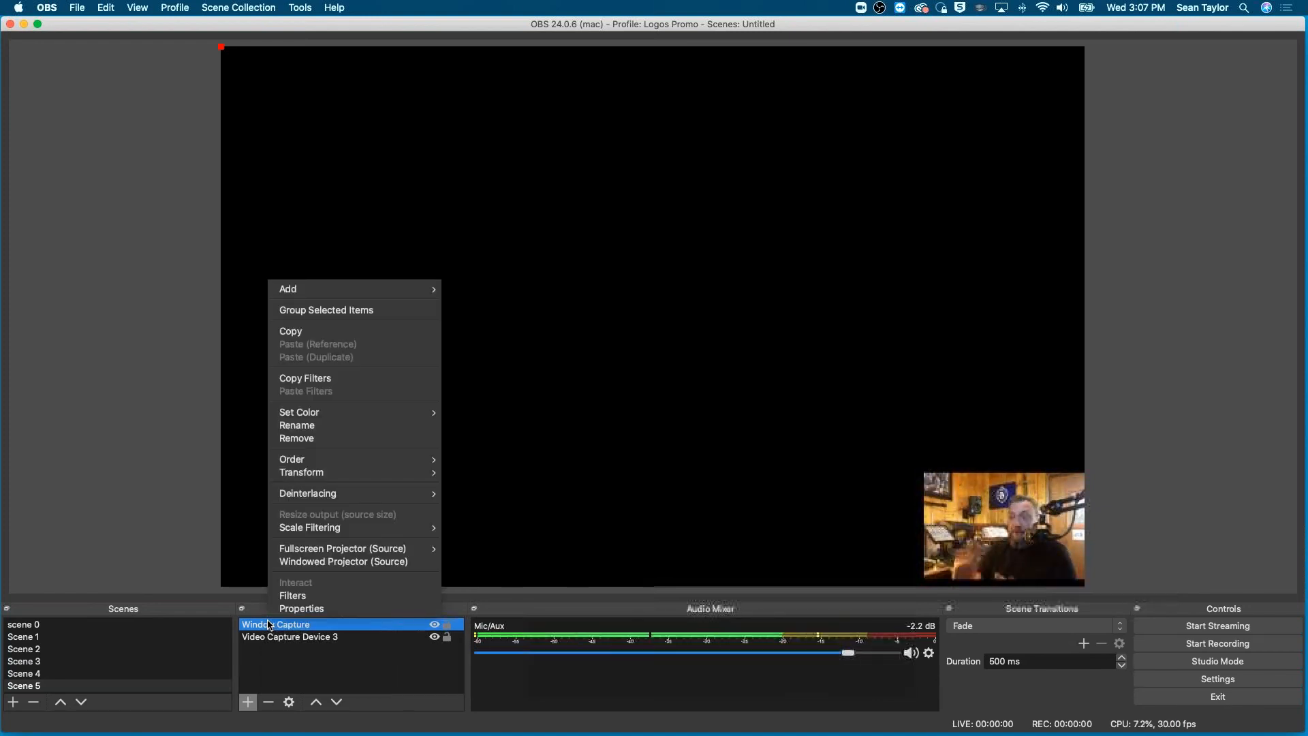
click(306, 658)
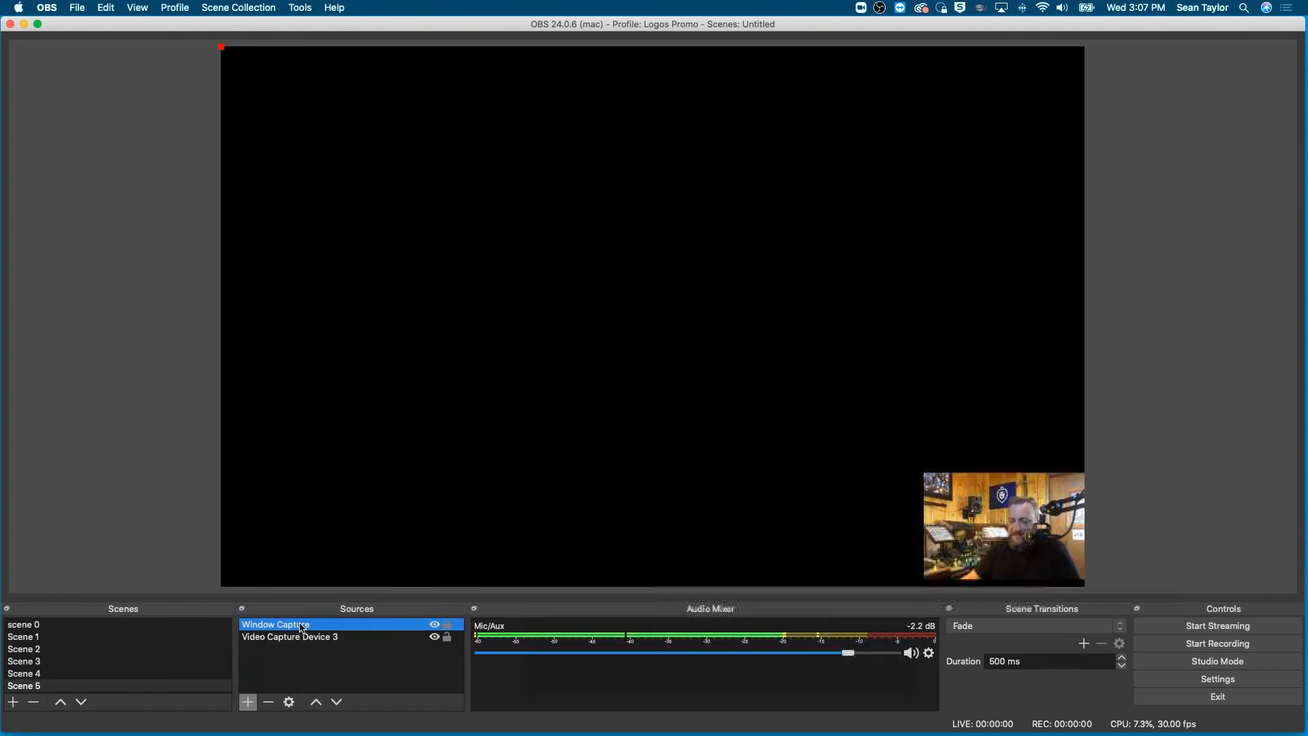
key(BackSpace)
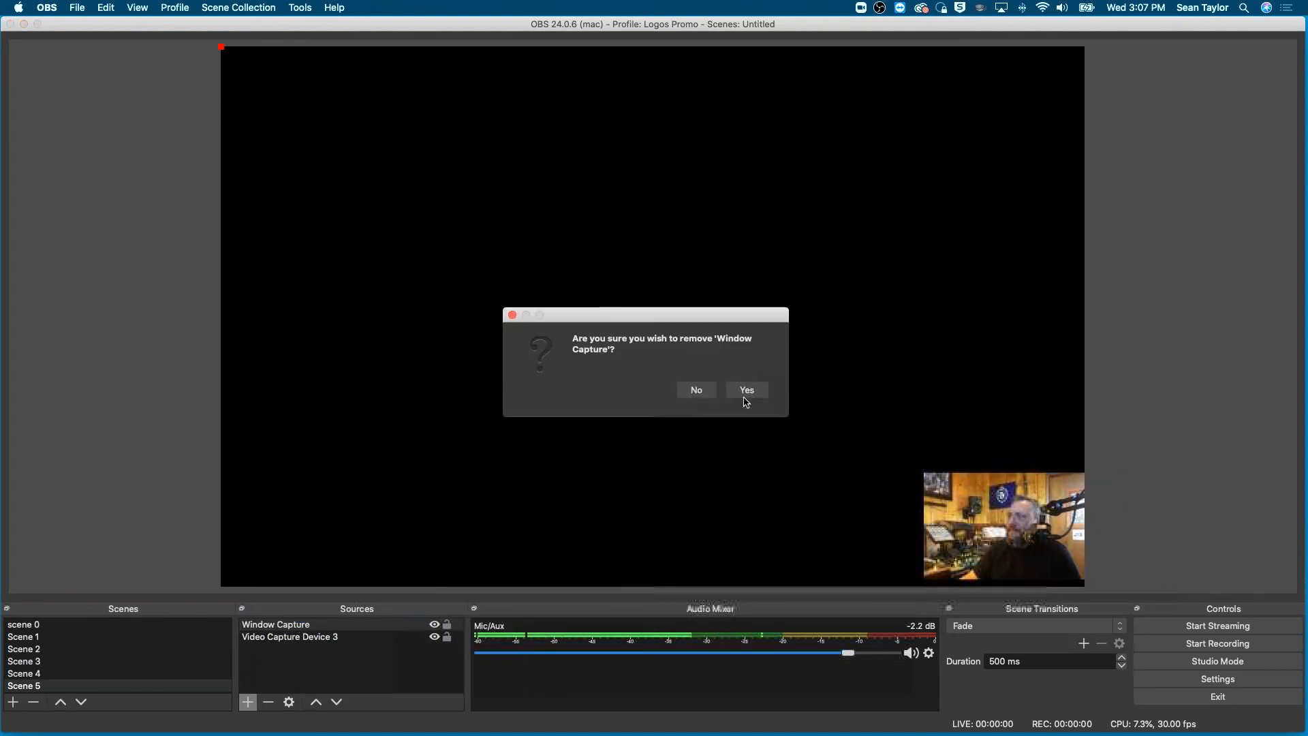
click(747, 392)
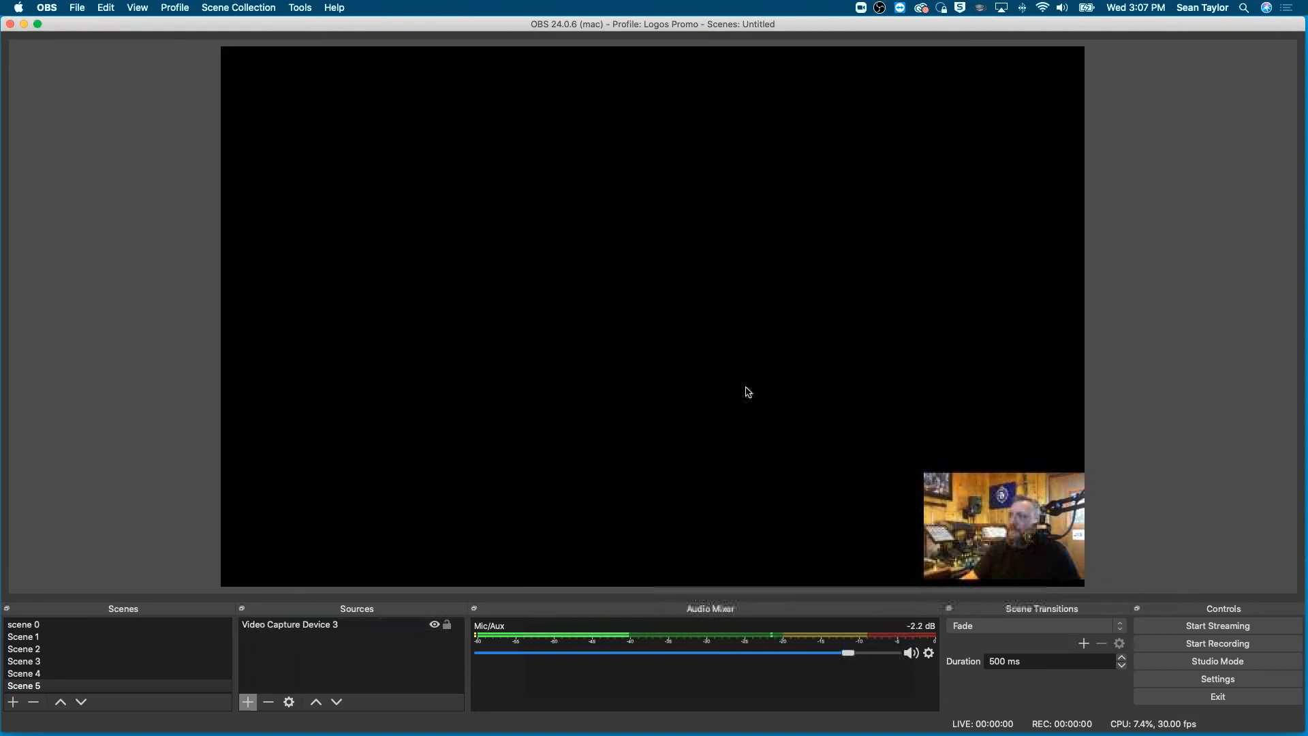
- View the camera source's available actions without applying any, and remove the whole Scene 5
right_click(285, 626)
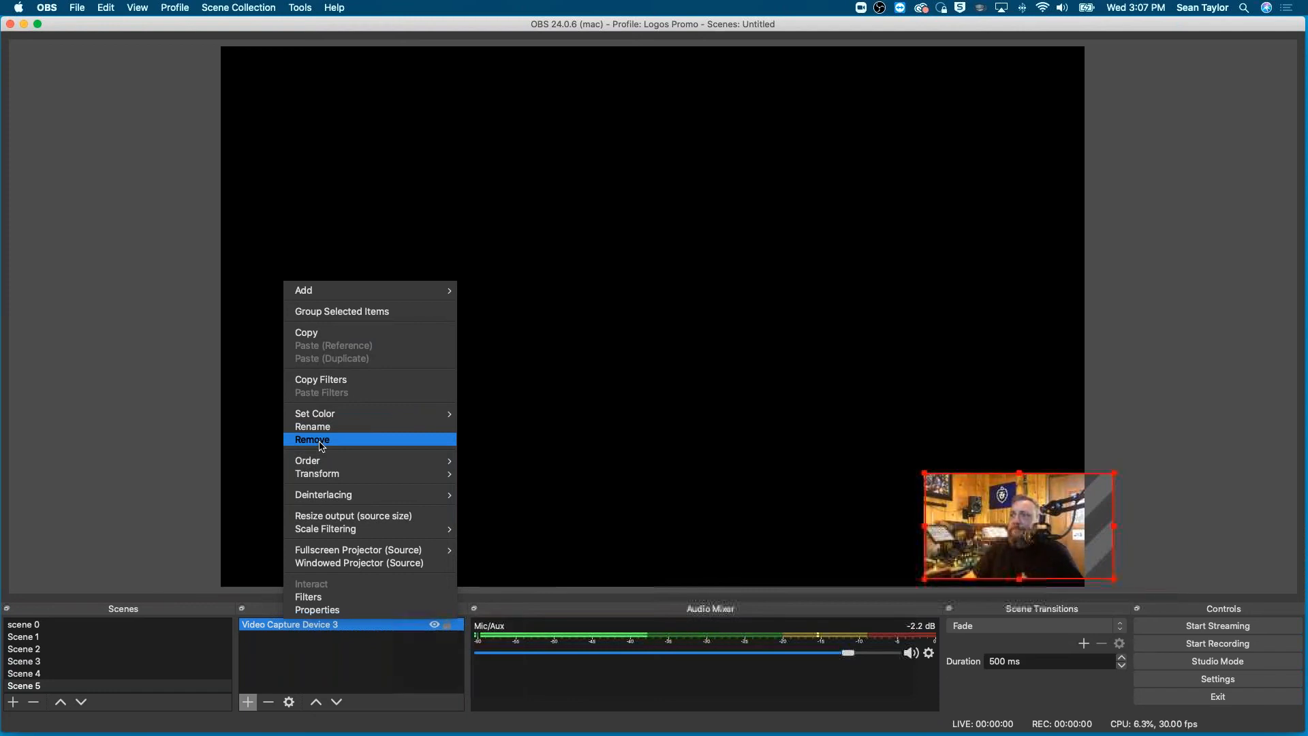
click(133, 466)
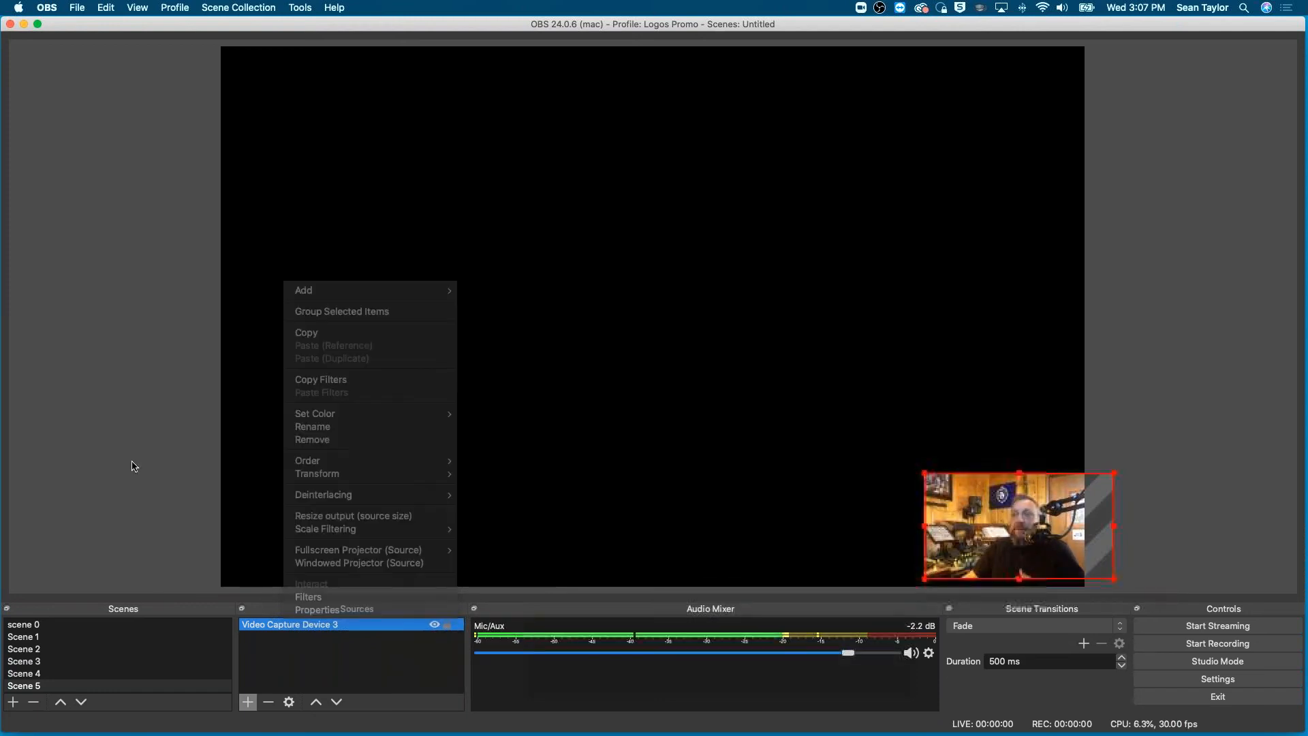
click(20, 686)
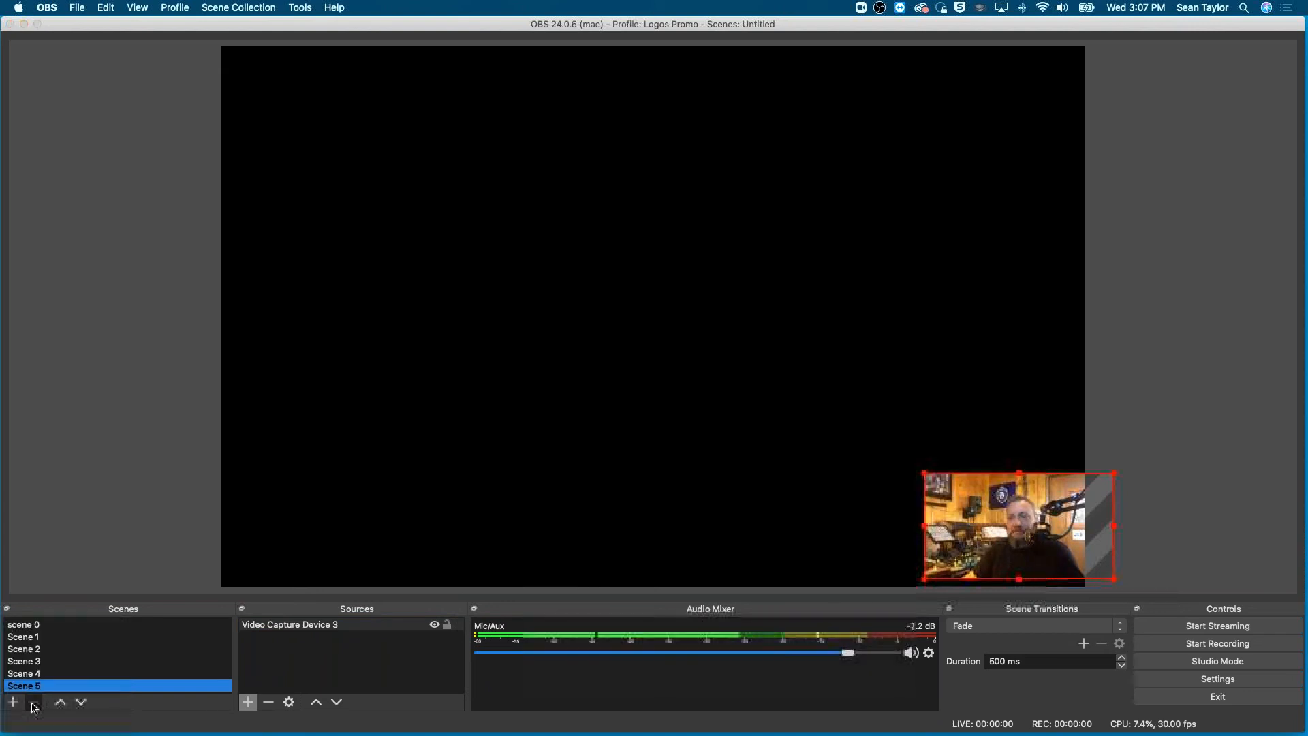
click(33, 703)
click(743, 390)
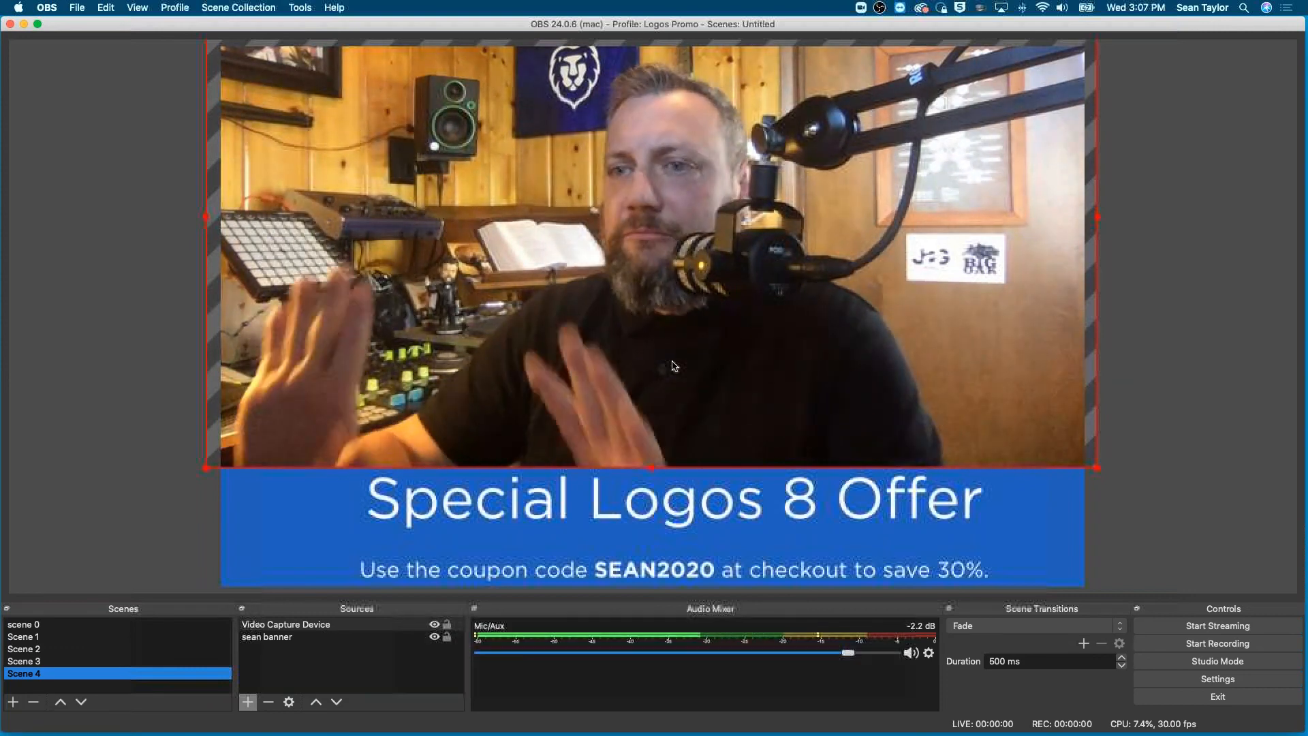
- Preview scenes 0 through 4 in order, and revisit Scenes 3, 1 and 2 to compare their layouts
click(38, 624)
click(30, 637)
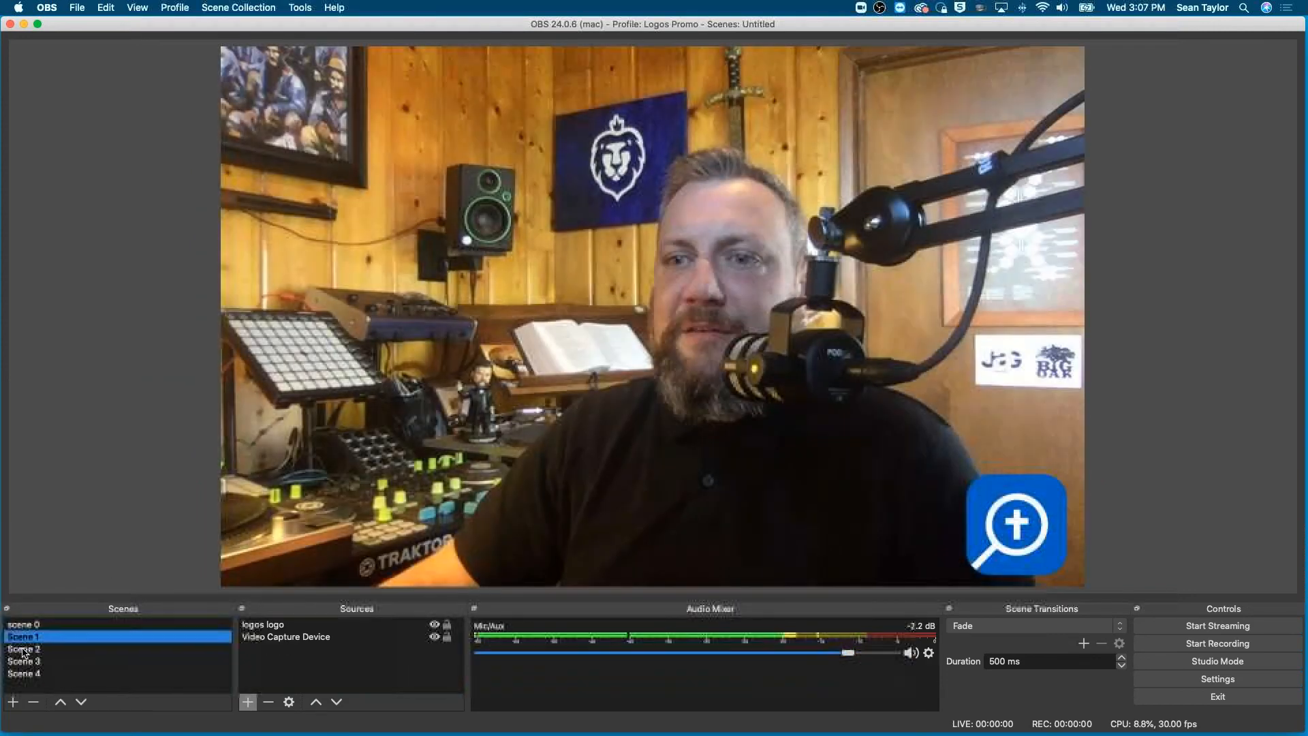
click(24, 650)
click(22, 661)
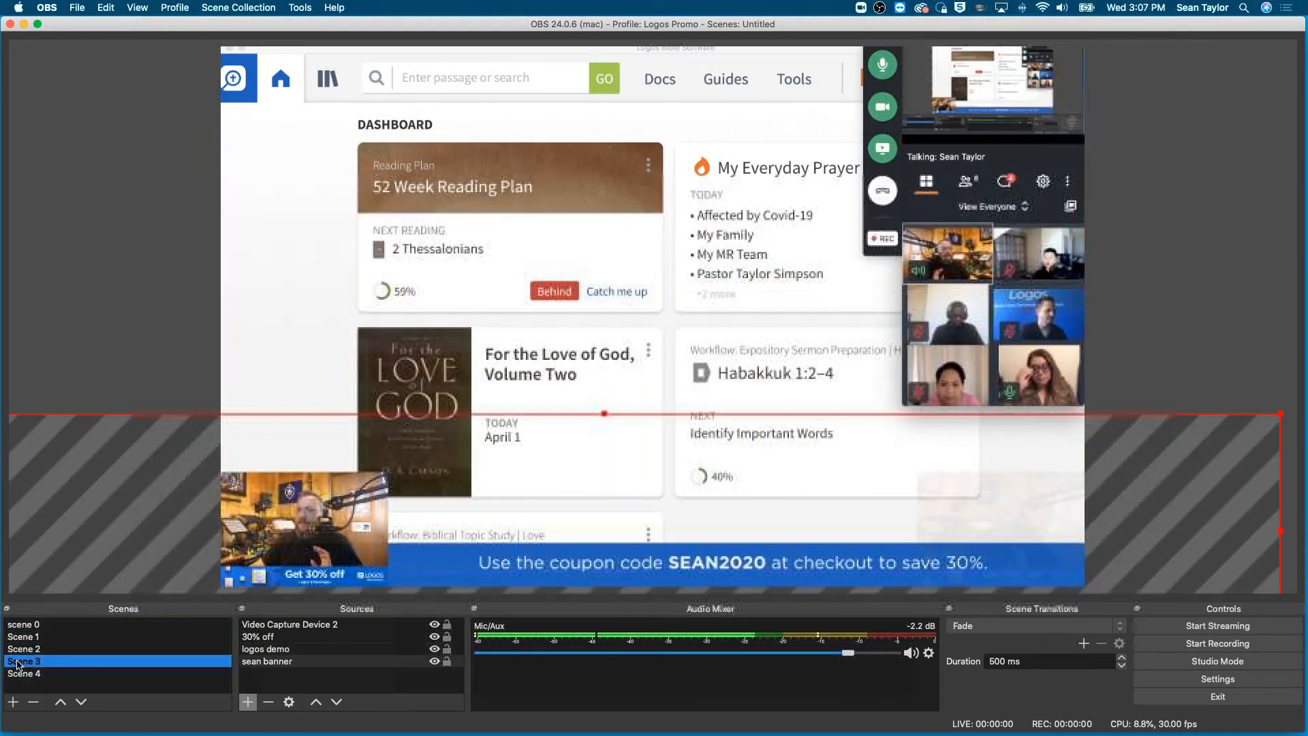
click(19, 674)
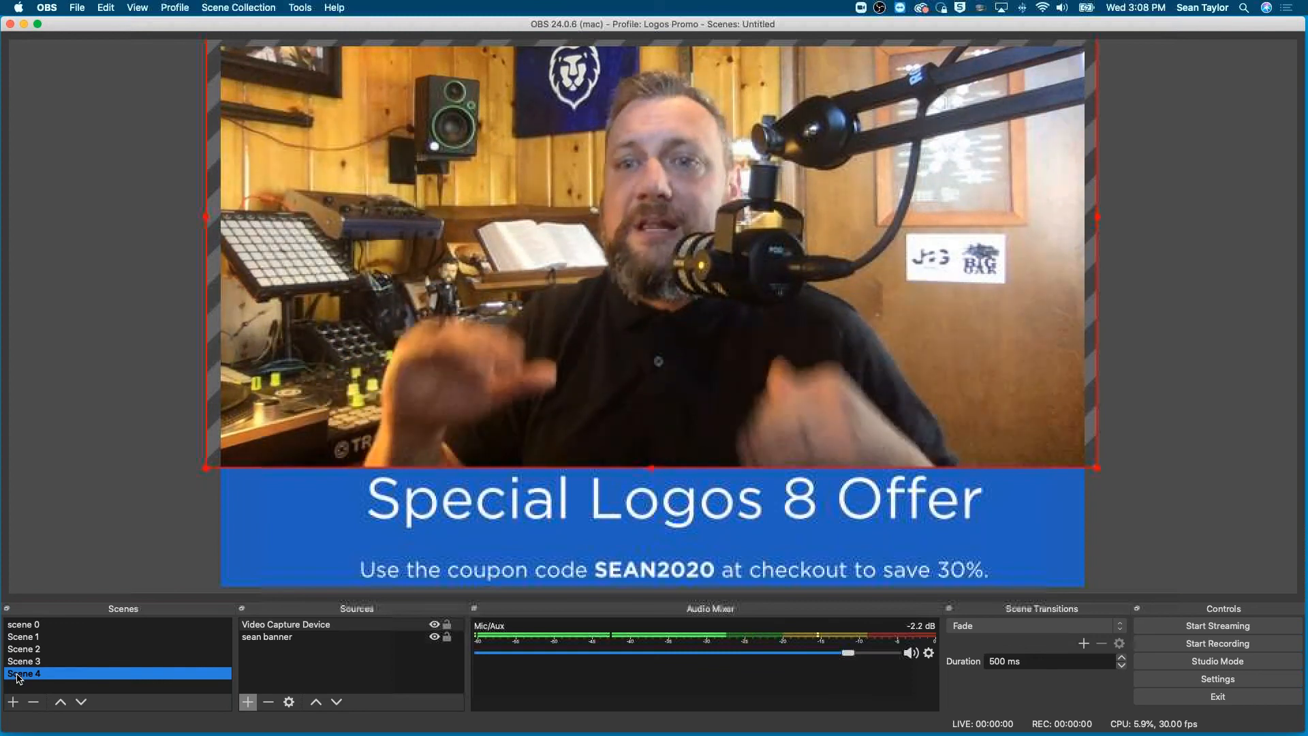
click(24, 649)
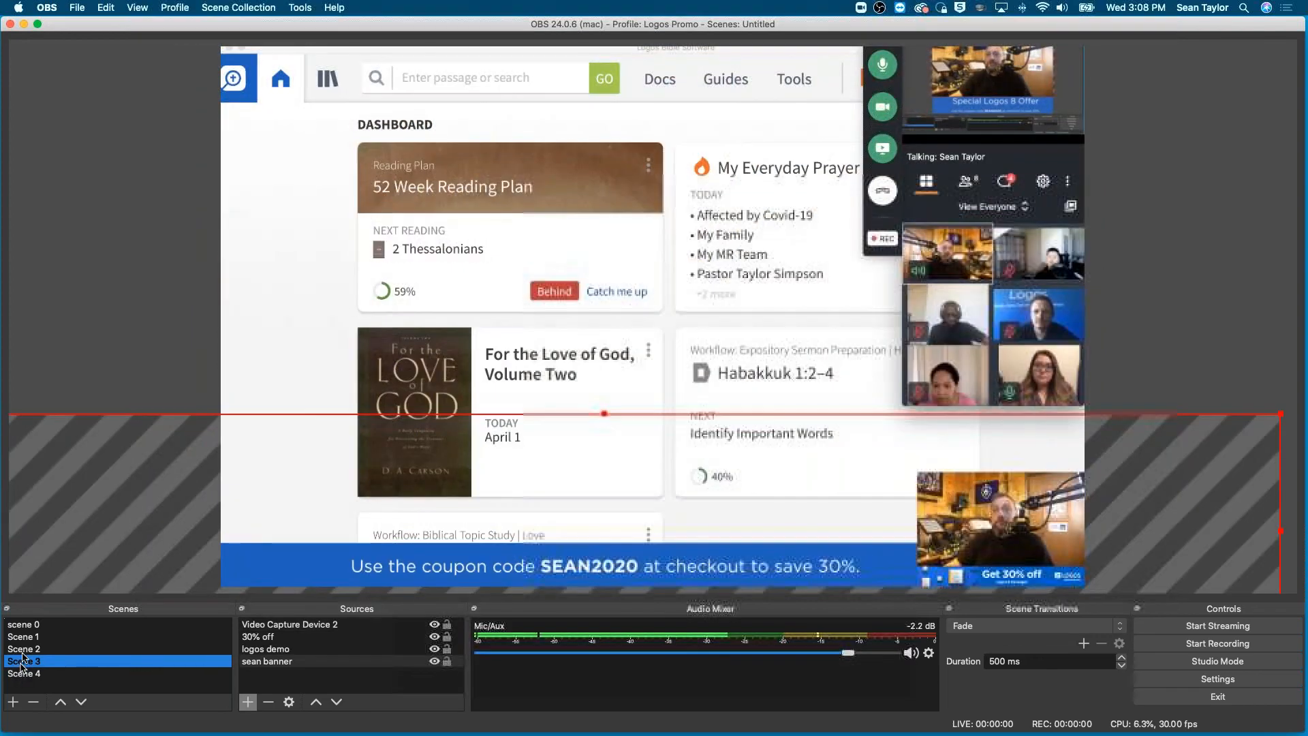
key(Up)
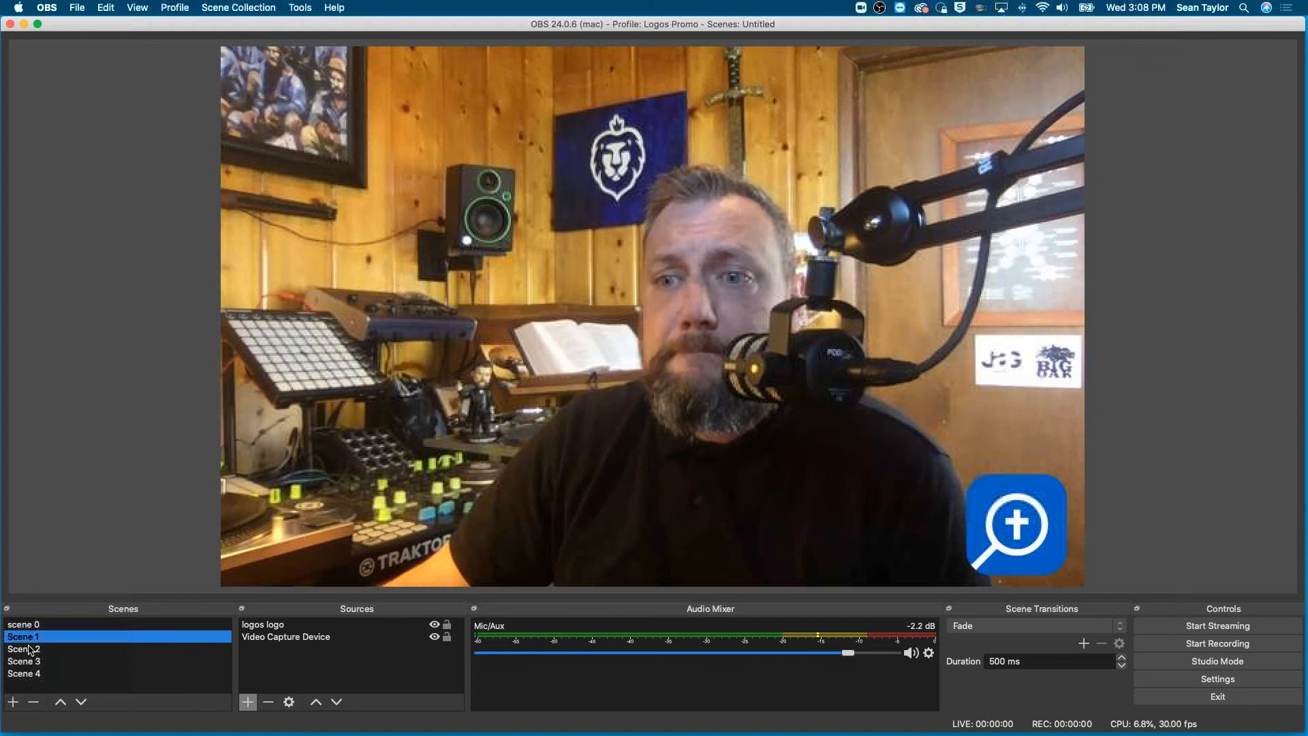
click(30, 650)
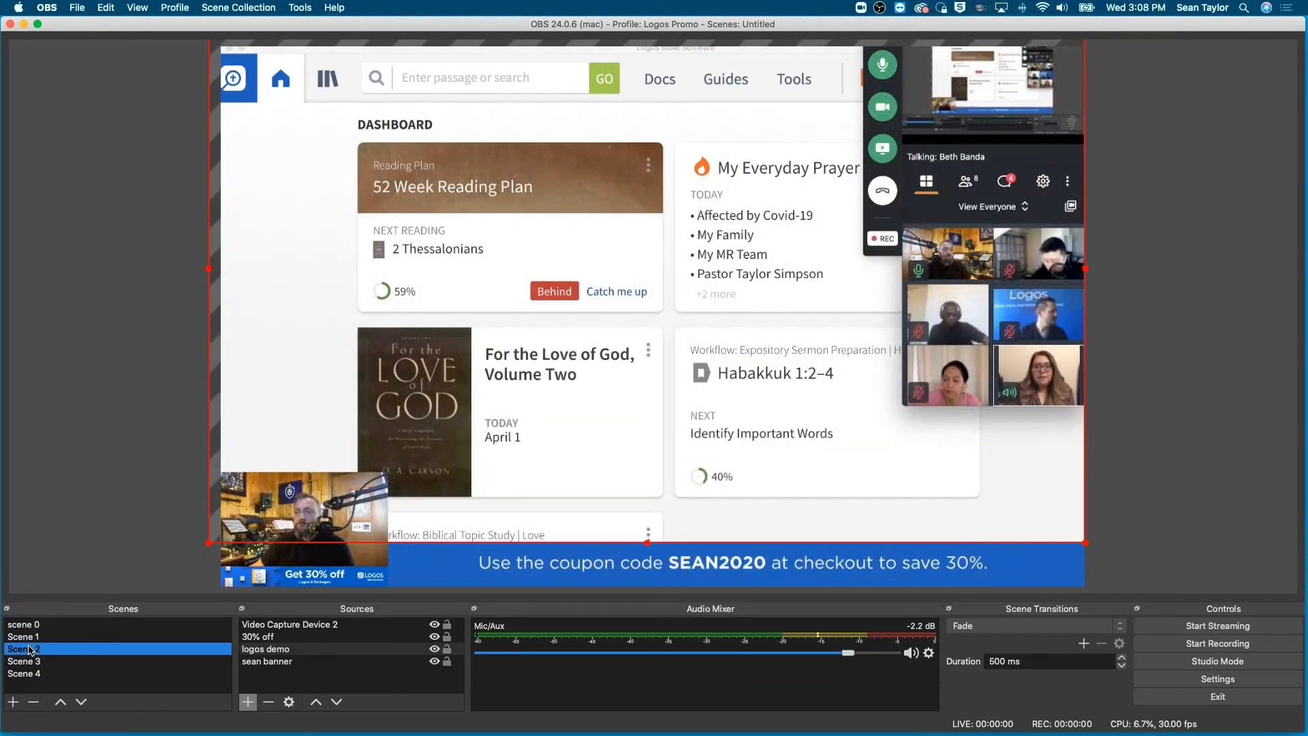
- In Scene 4, create a new visible Text (FreeType 2) source named after the presenter's logos.com promo address
click(24, 674)
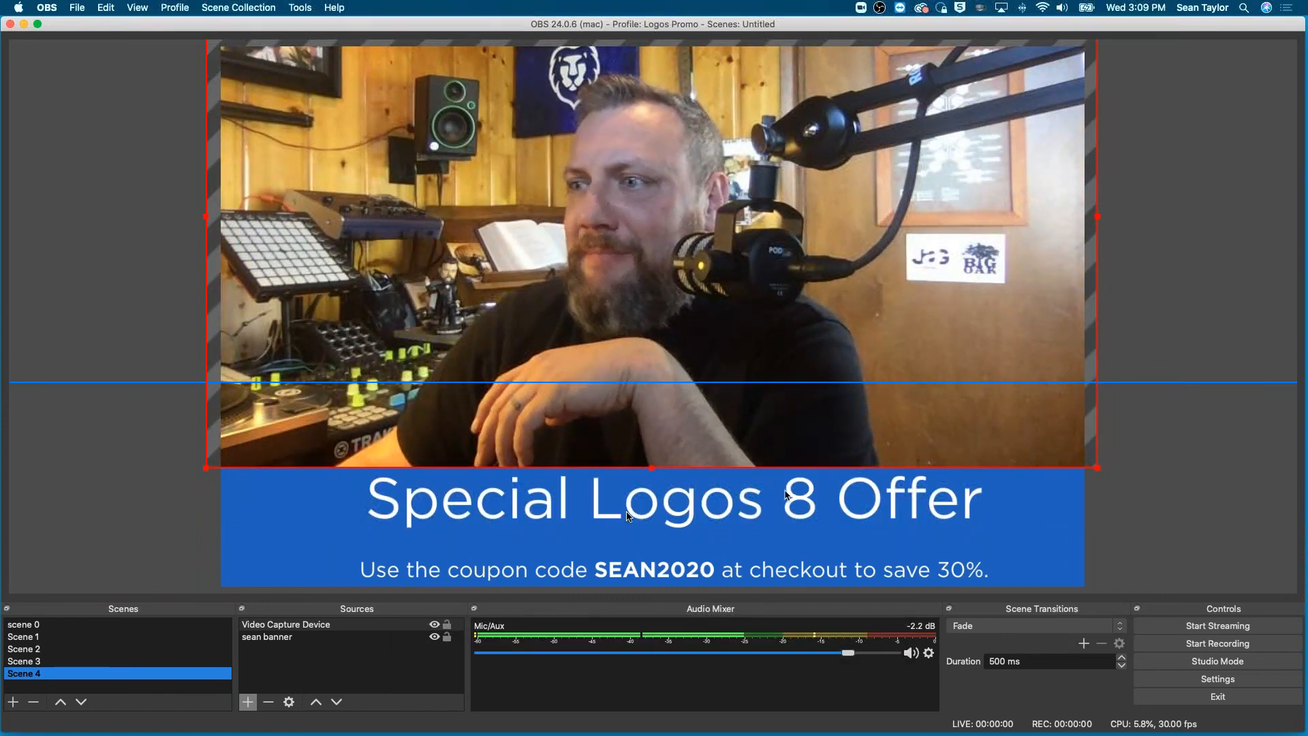
click(248, 703)
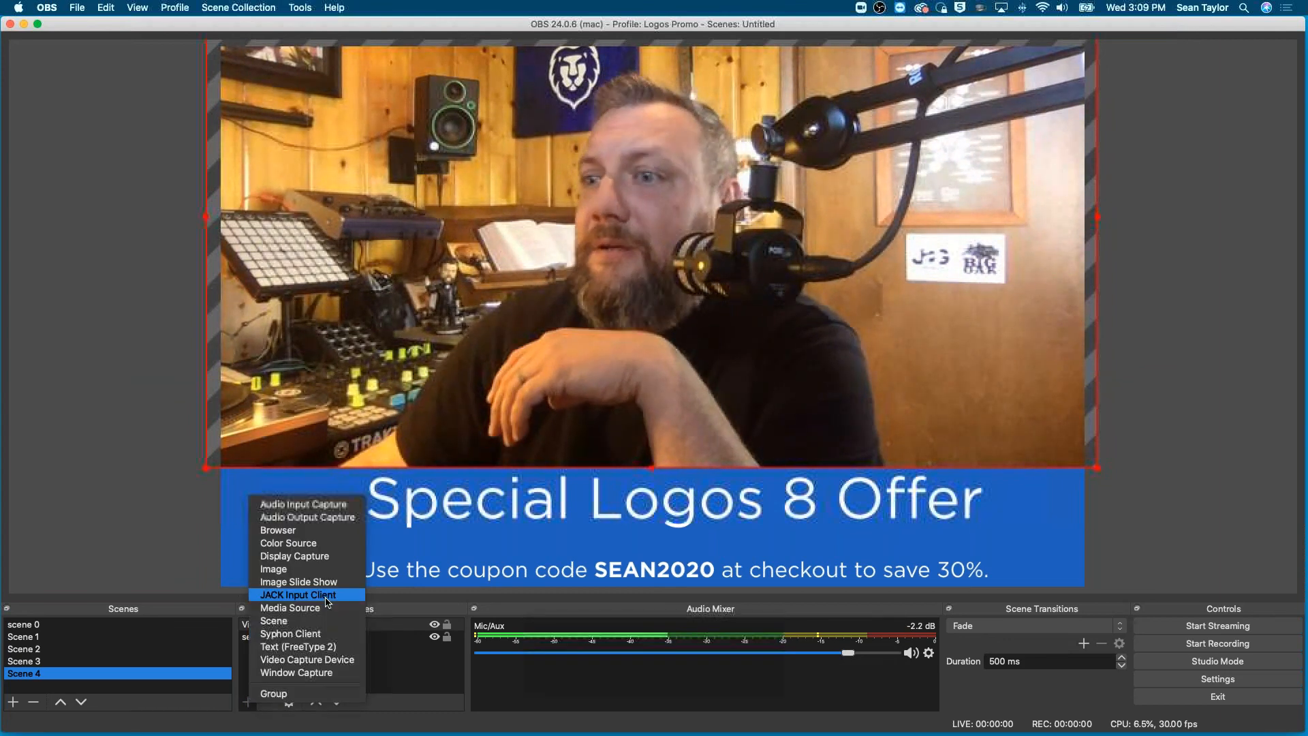
click(304, 647)
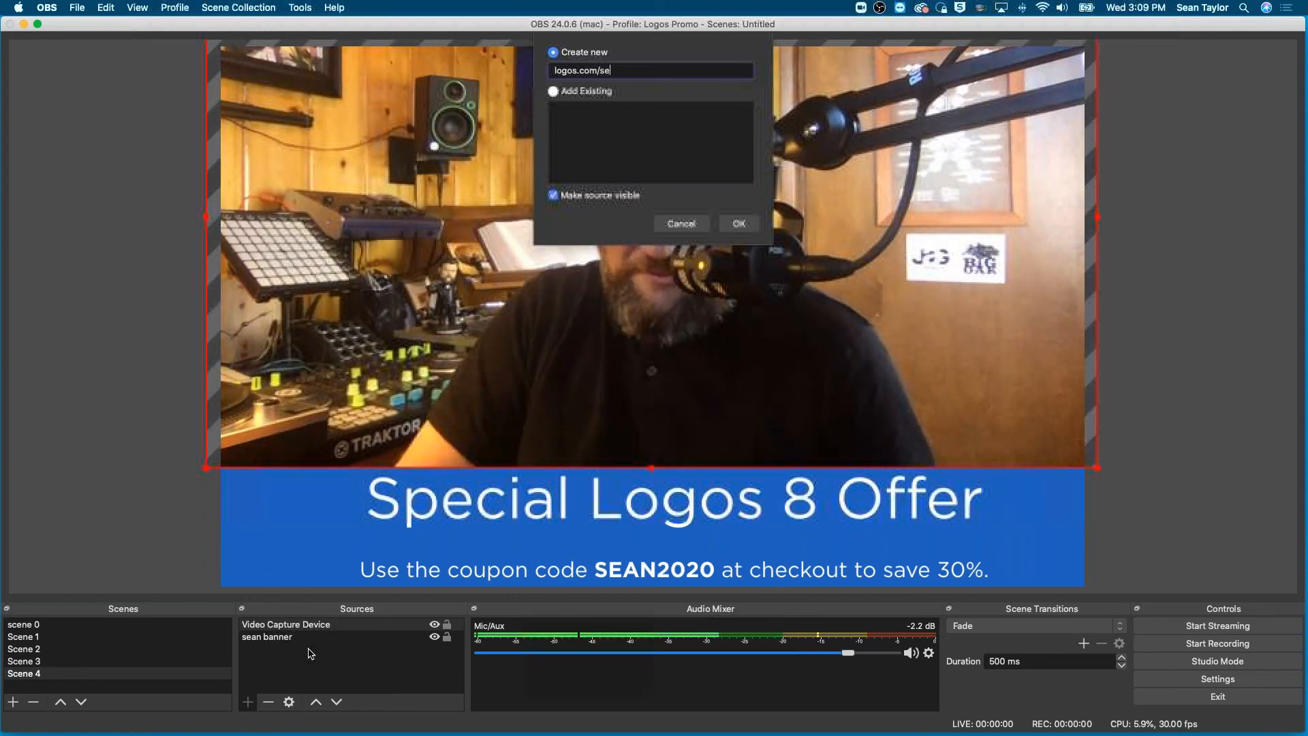
text(an)
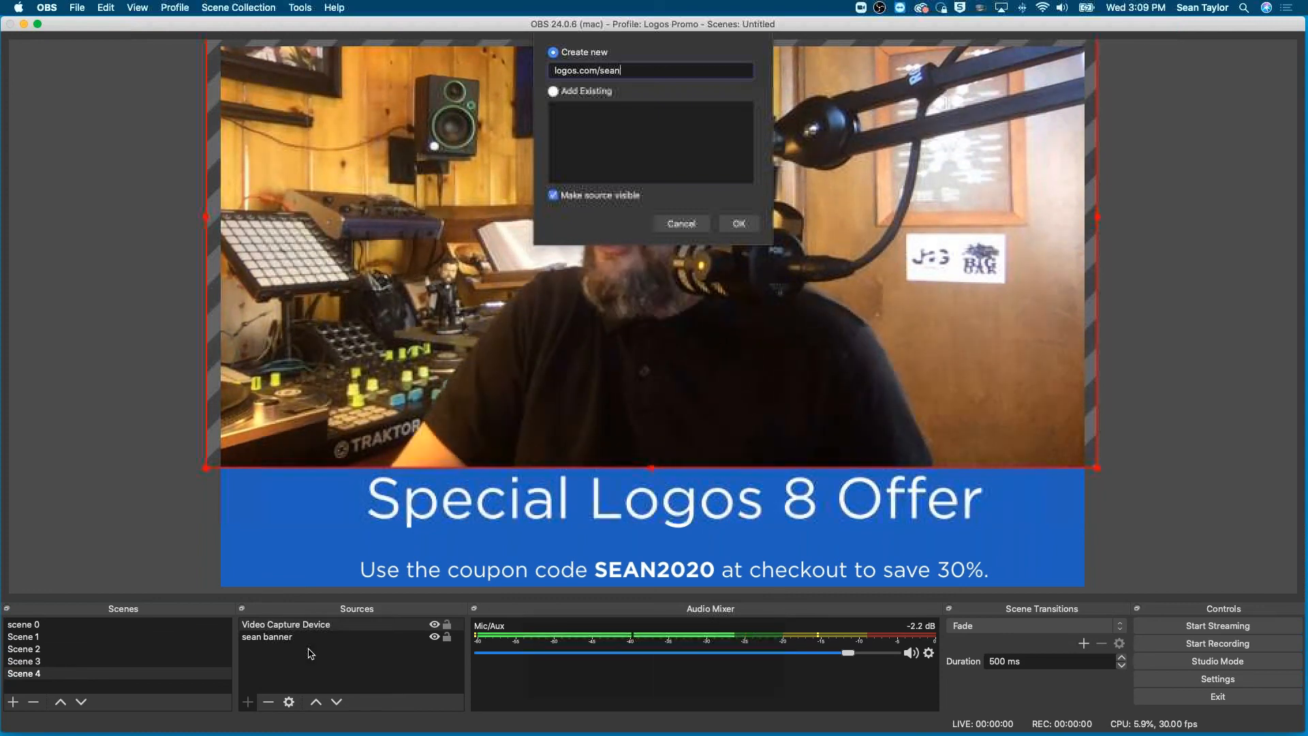
click(739, 224)
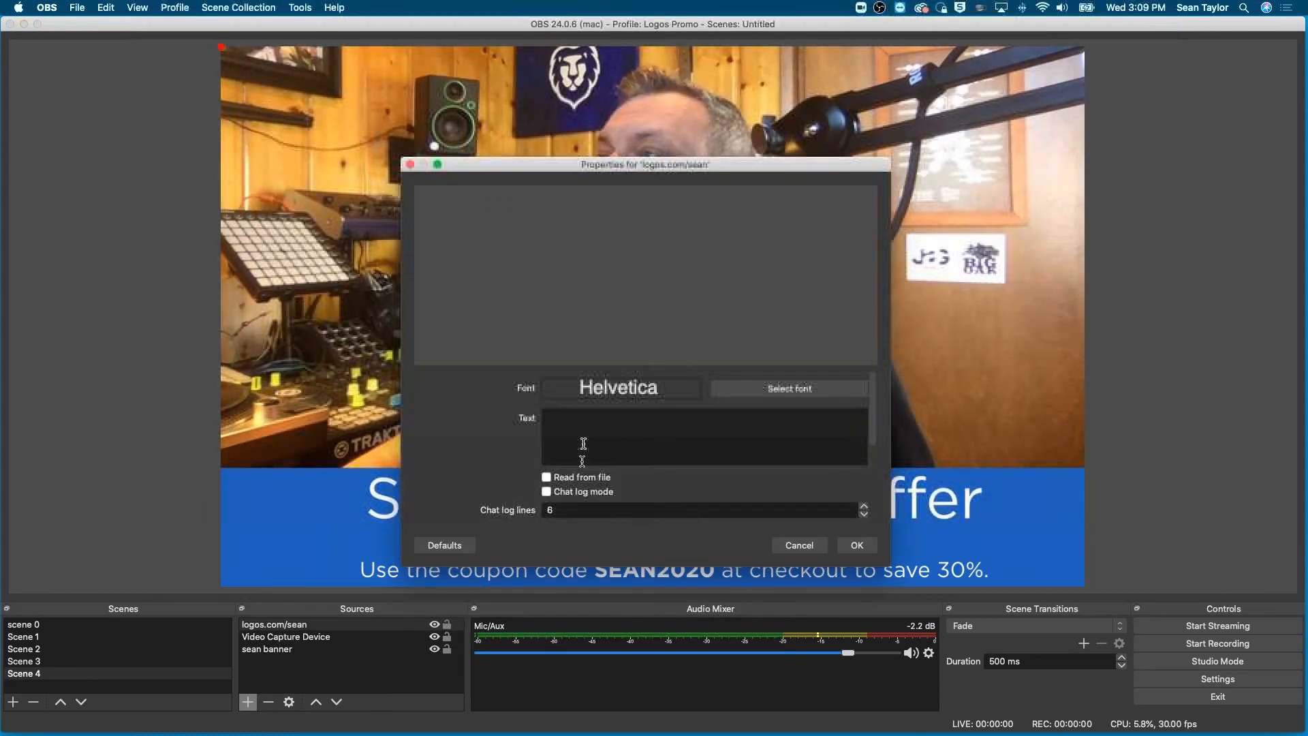
- Enter the presenter's logos.com promo address as the text source's content, keep the Helvetica font, and accept the properties
click(582, 462)
text(logos.com)
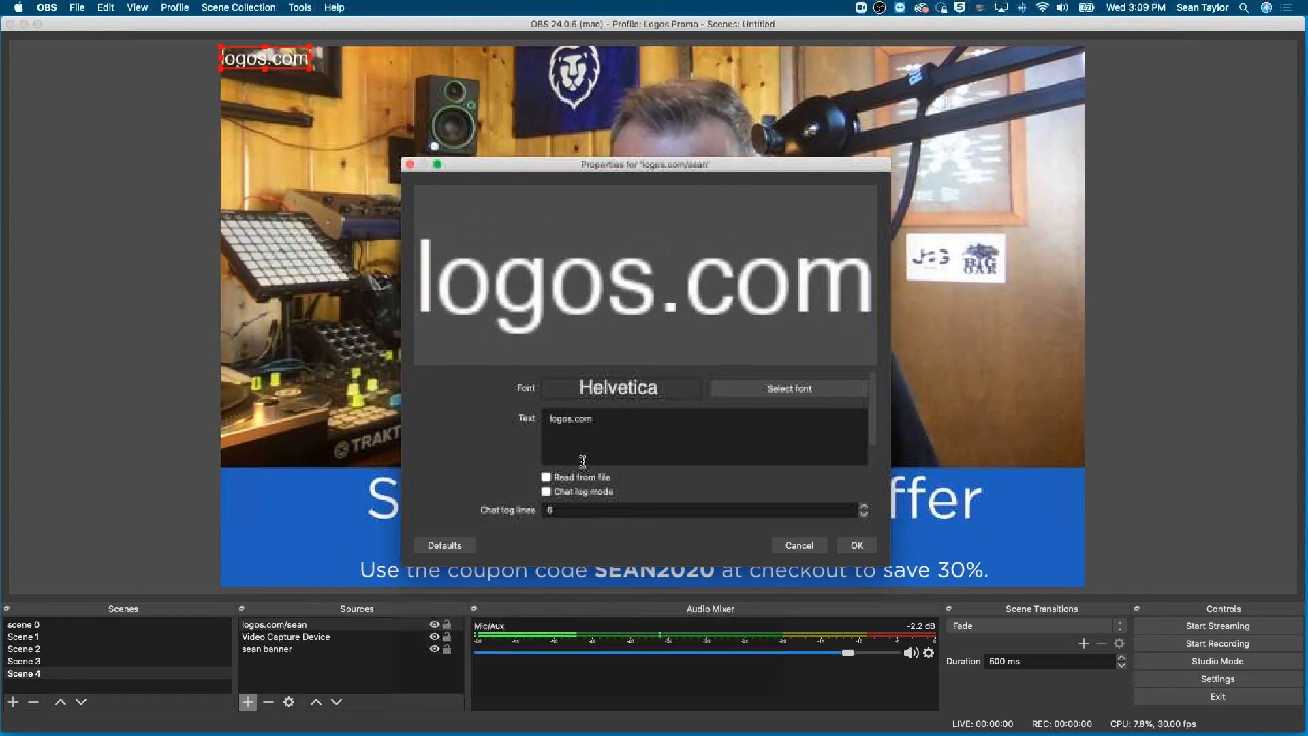
text(/sean)
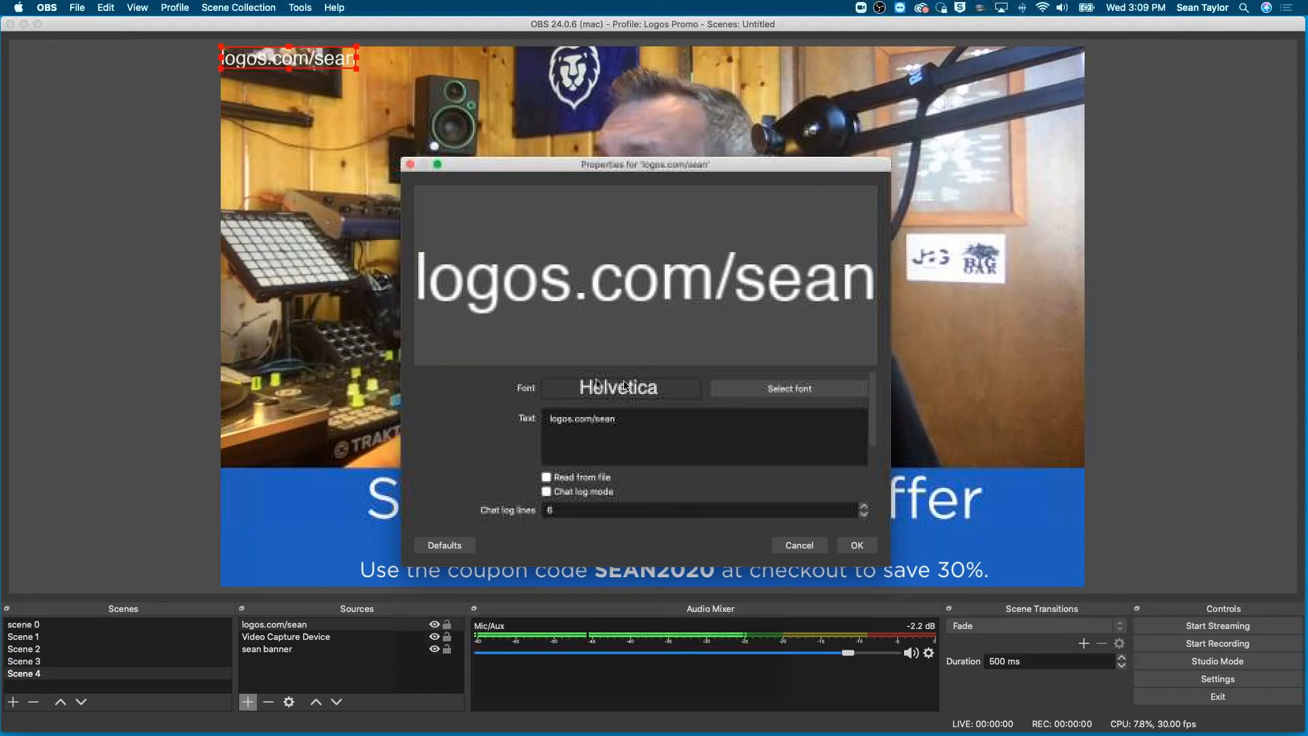
click(860, 546)
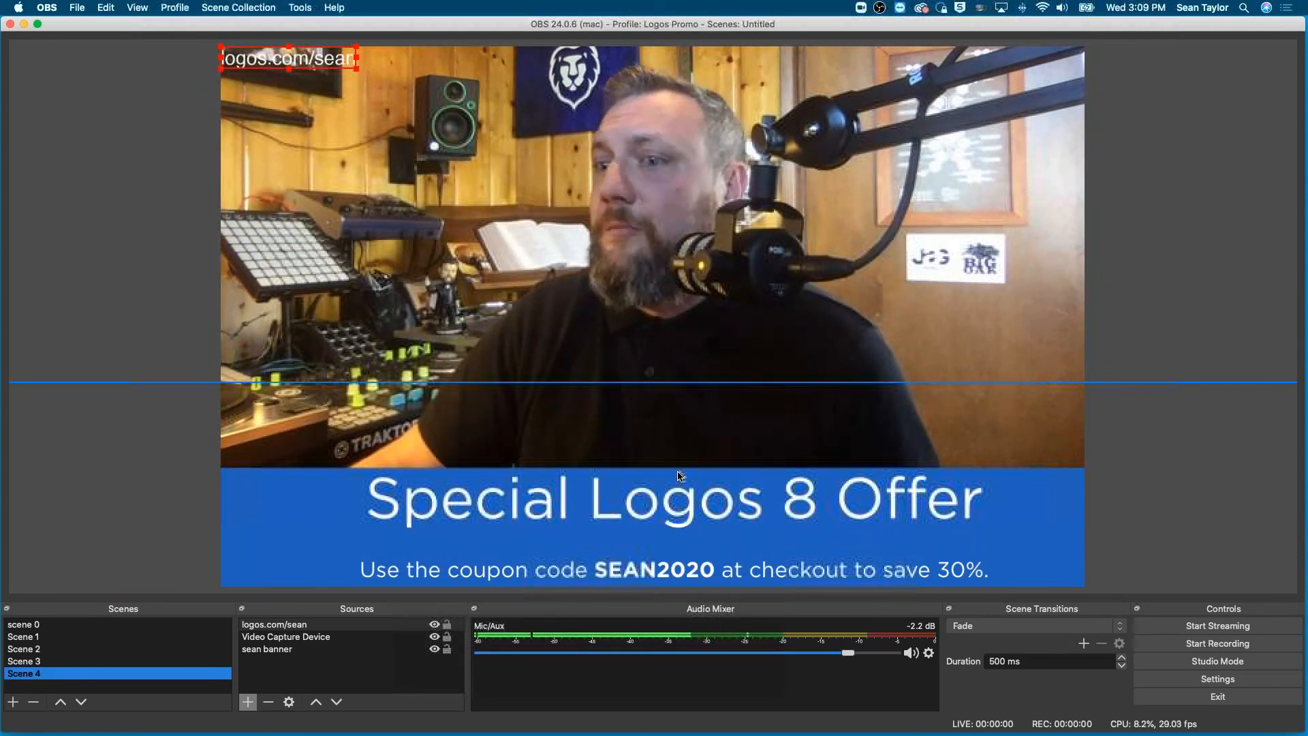
- Place the promo text over the presenter's chest and reorder the sources, sending the text behind everything and back to the front
drag(299, 624, 298, 662)
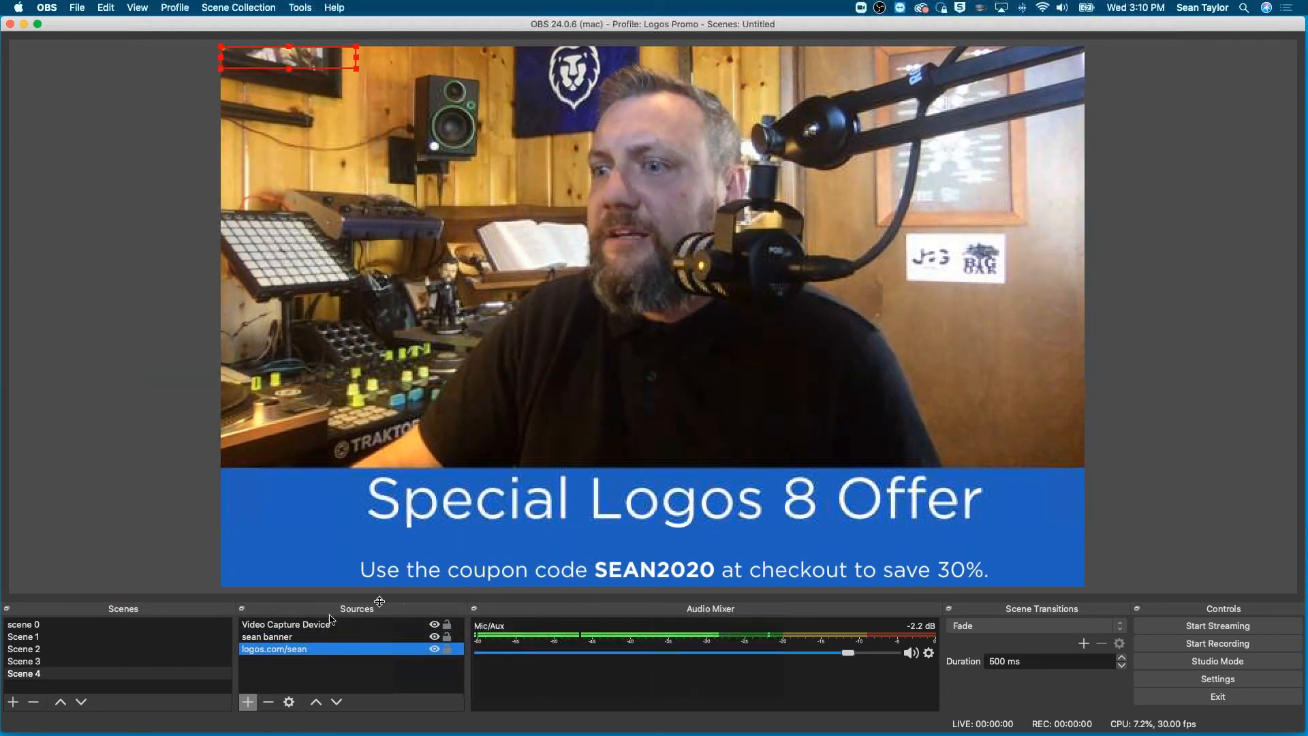
drag(276, 53, 651, 412)
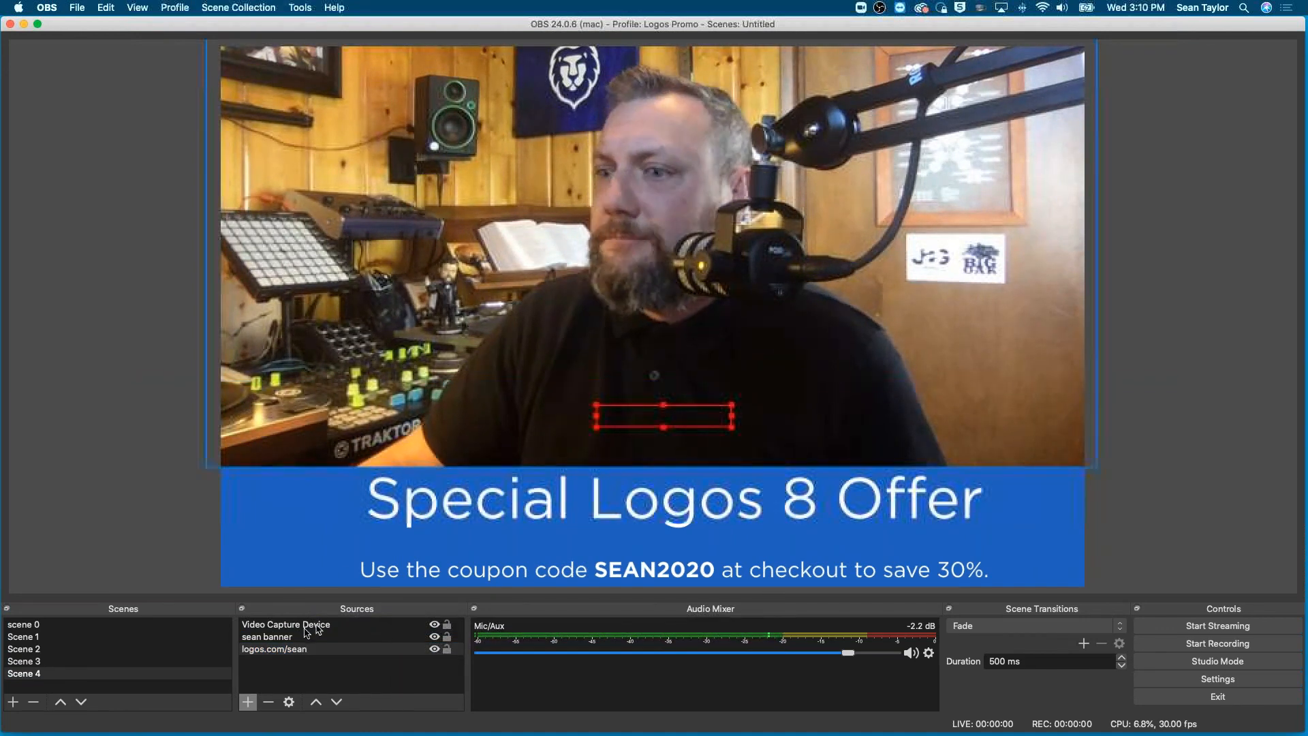
drag(286, 649, 283, 622)
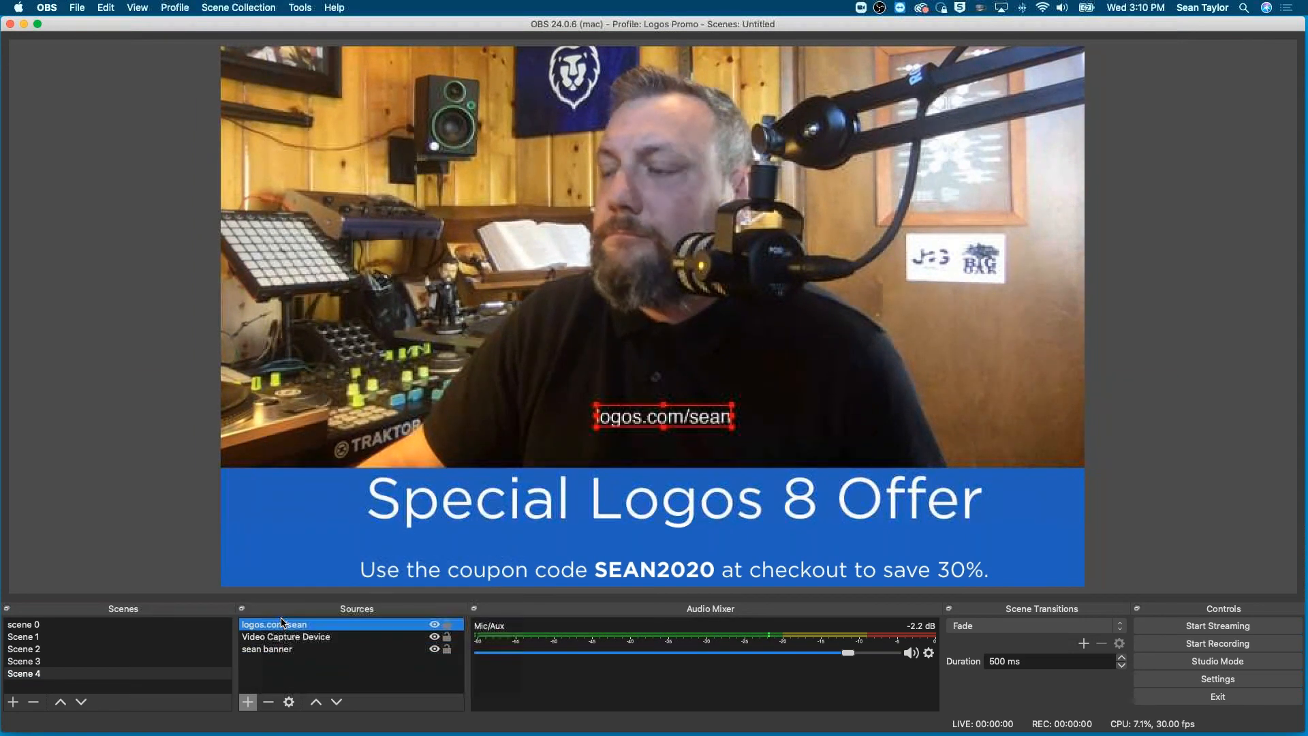
- Enlarge the promo text across the camera image, shift it left to fit the canvas, and shrink it to a tiny label
drag(731, 410, 1091, 295)
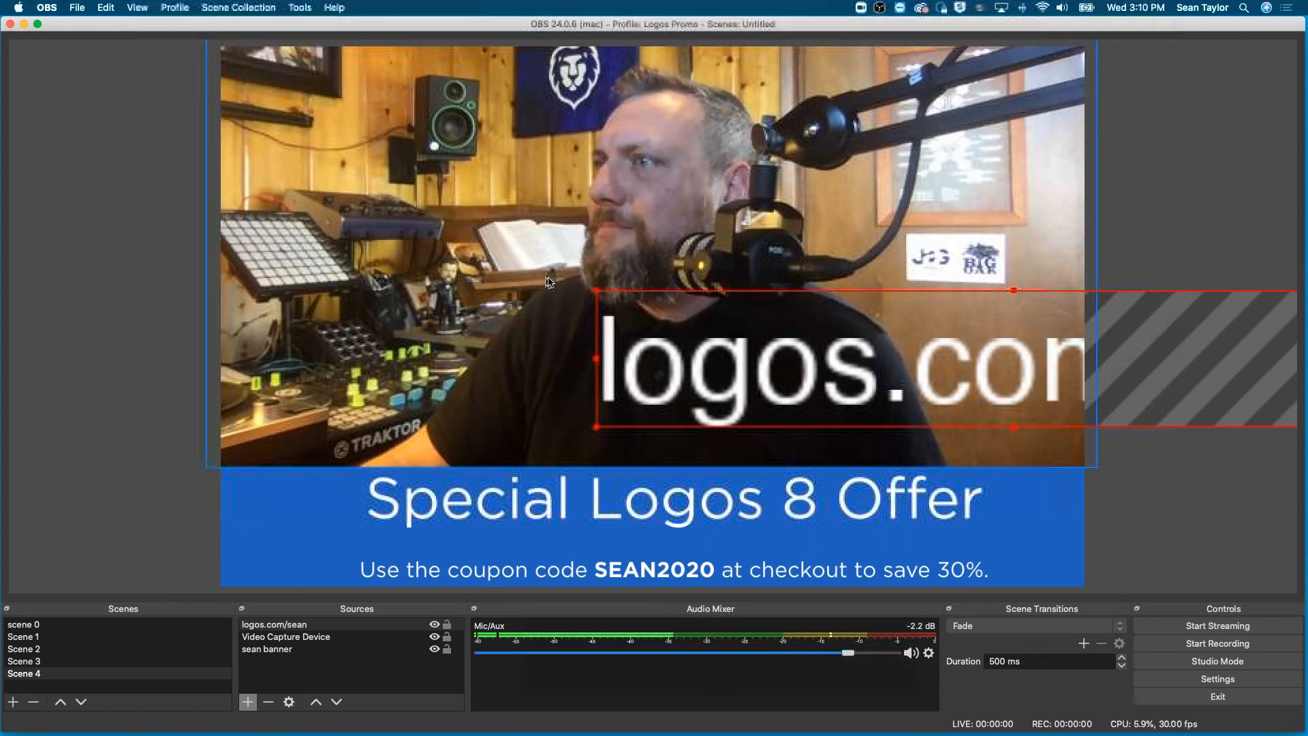
drag(593, 294, 677, 340)
drag(766, 402, 422, 387)
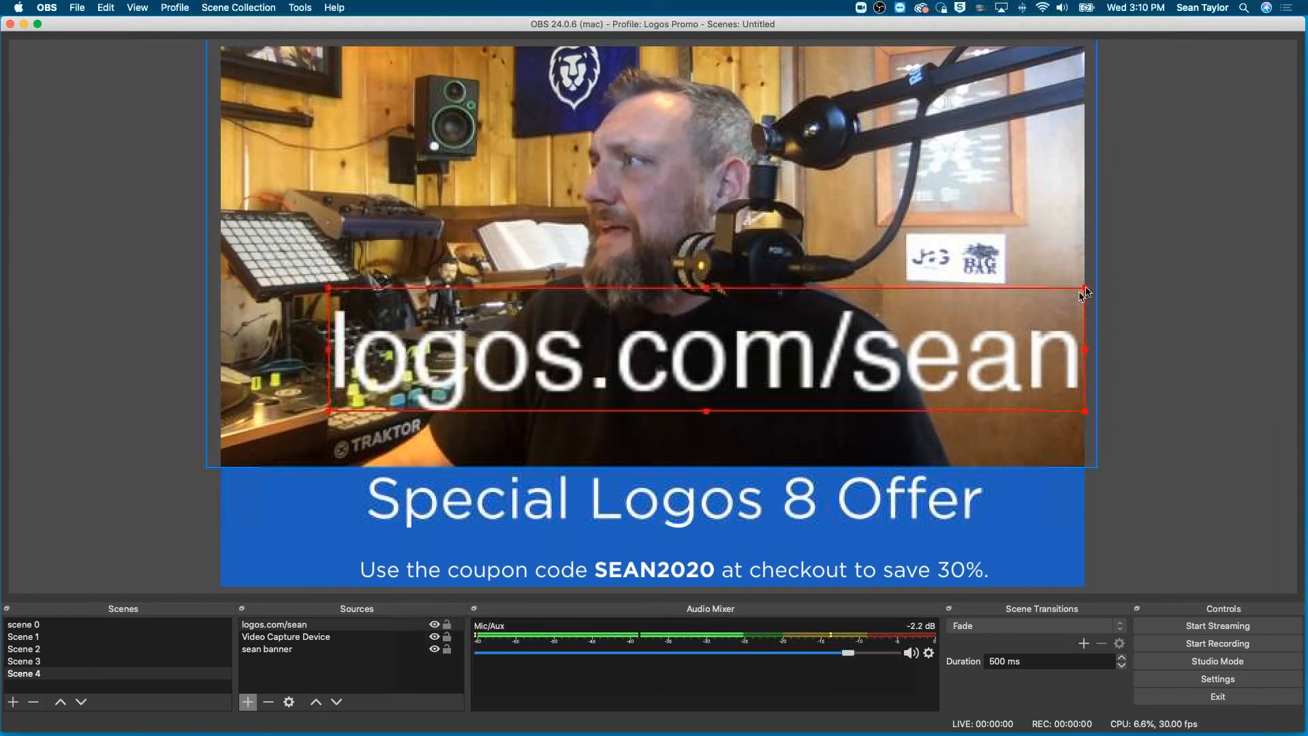
drag(1088, 291, 638, 418)
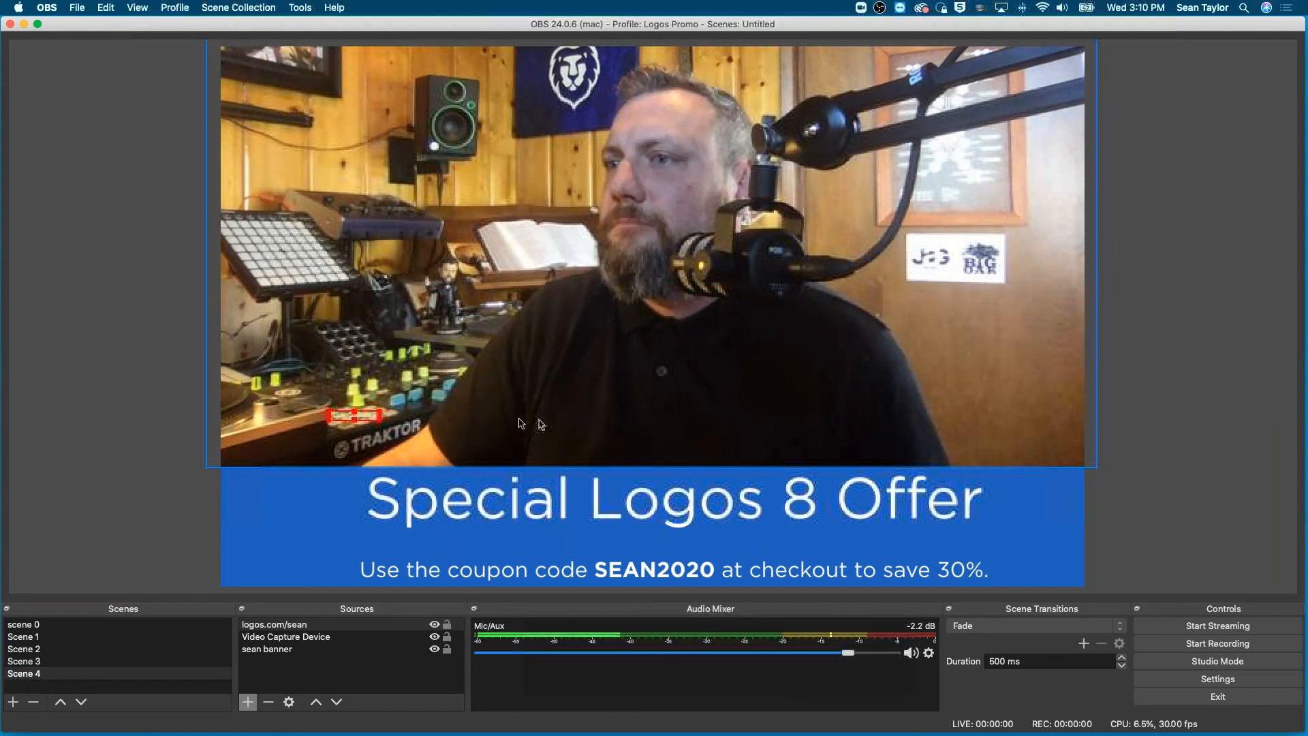
- Move the tiny promo text to the middle of the presenter's shirt and delete the text source from Scene 4
drag(610, 416, 693, 373)
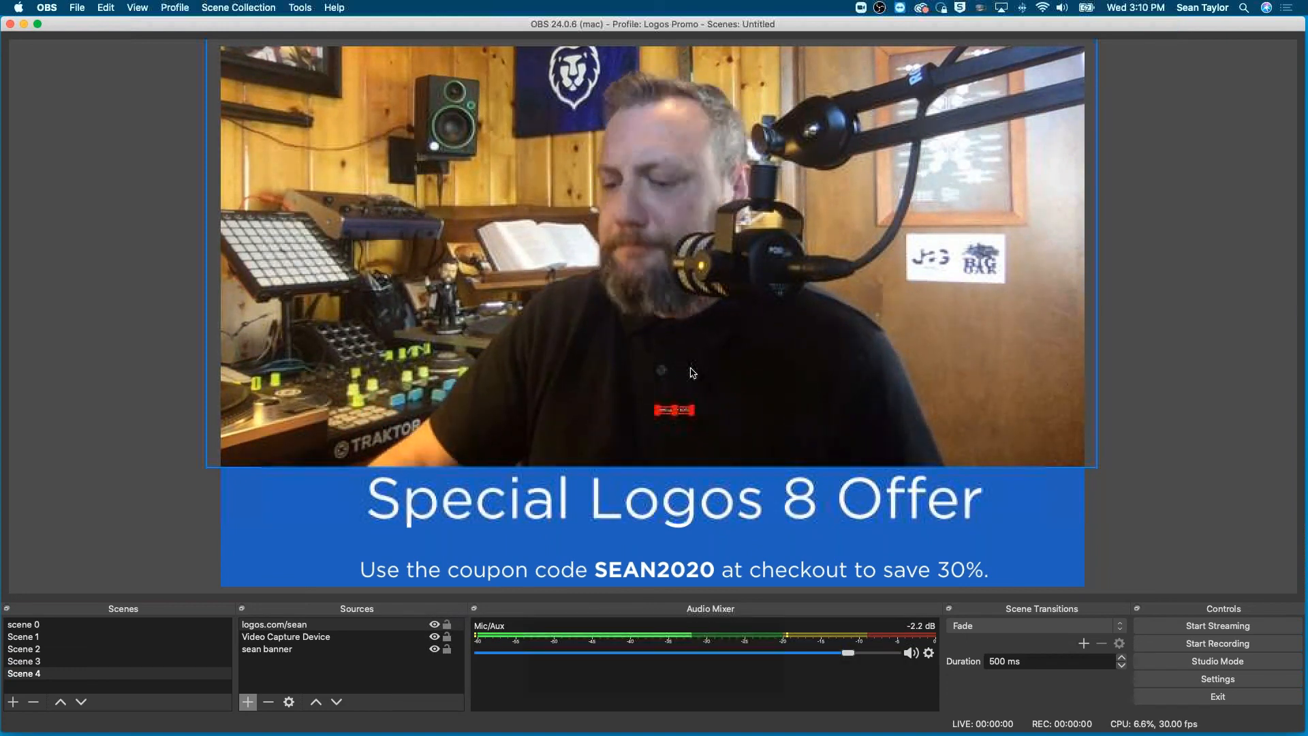
key(Delete)
click(745, 388)
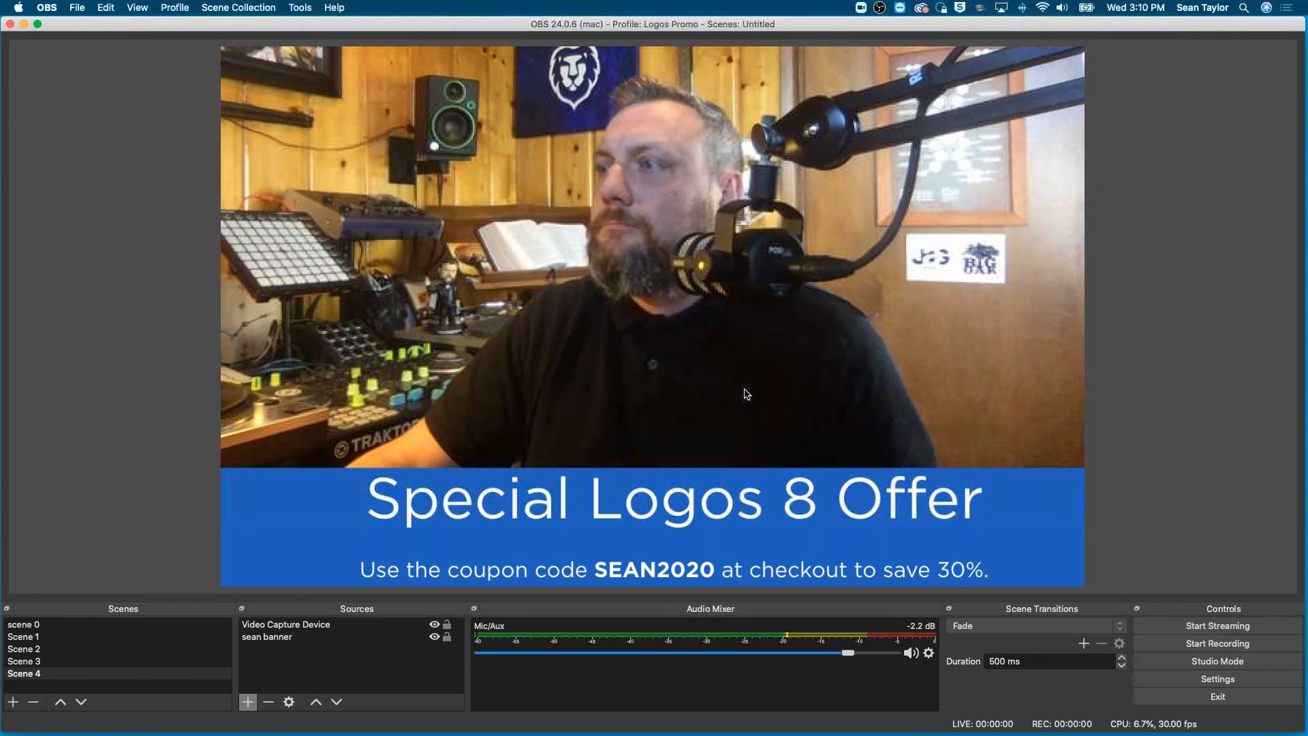